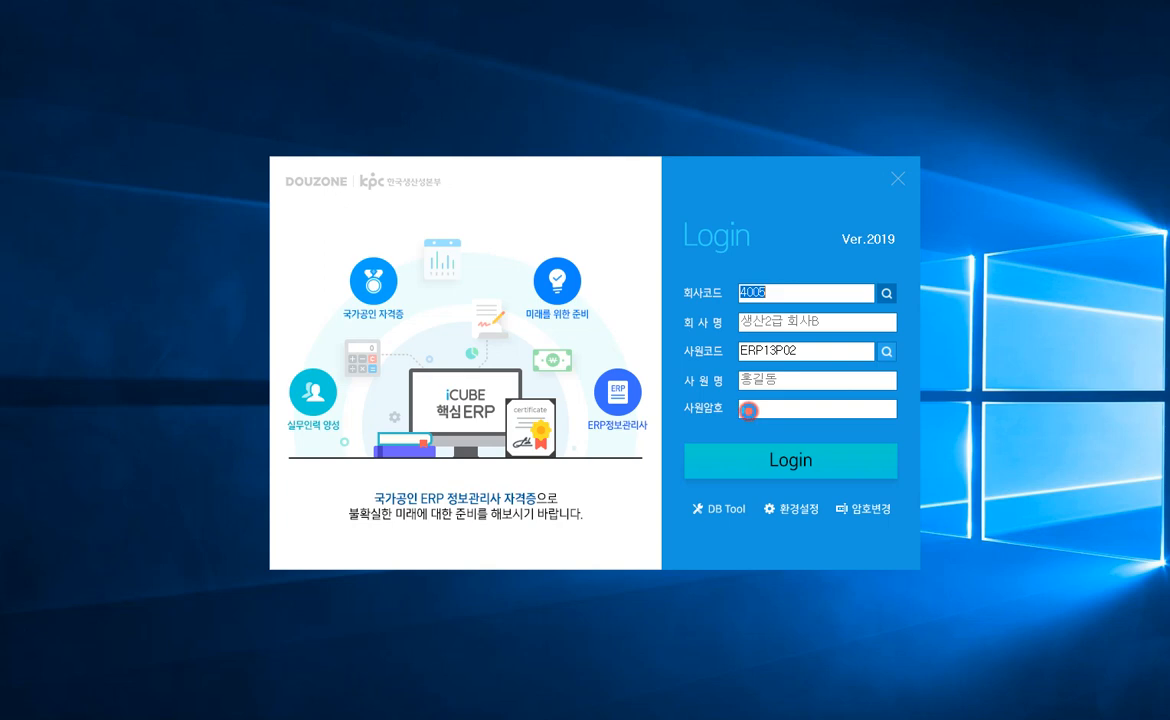
- Look up the company codes and select company 4005 (생산2급 회사B) for the login
left_click(748, 410)
key("F2")
left_click_drag(694, 332, 697, 393)
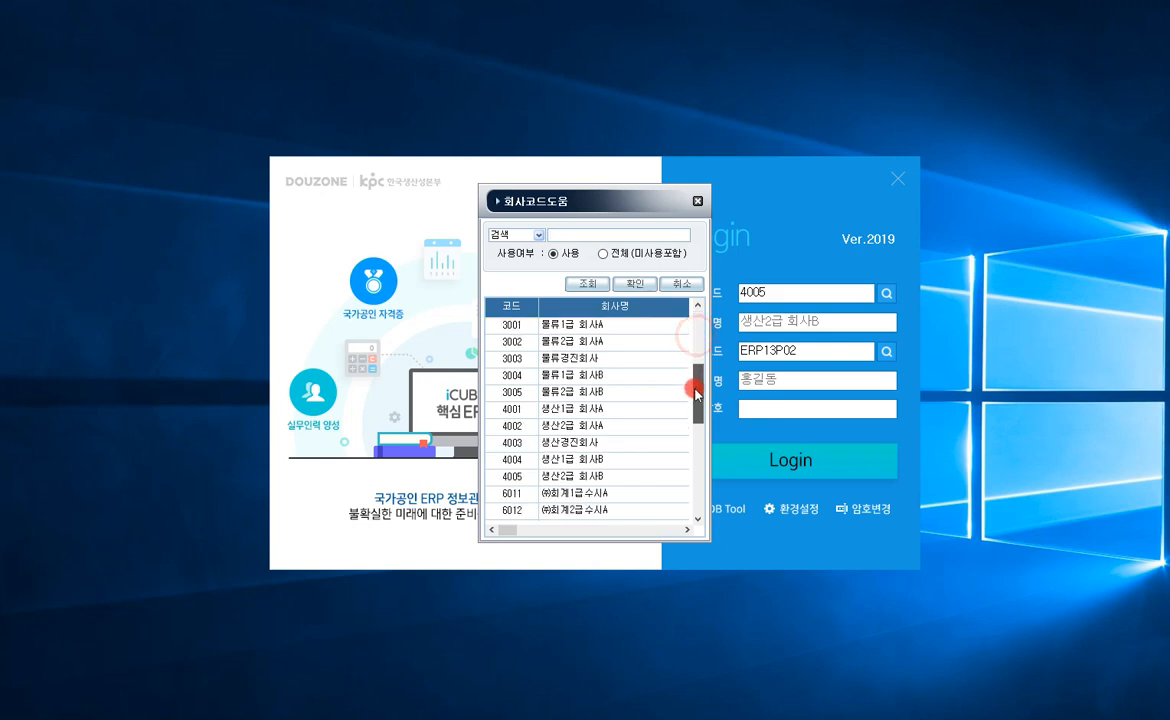
double_click(616, 475)
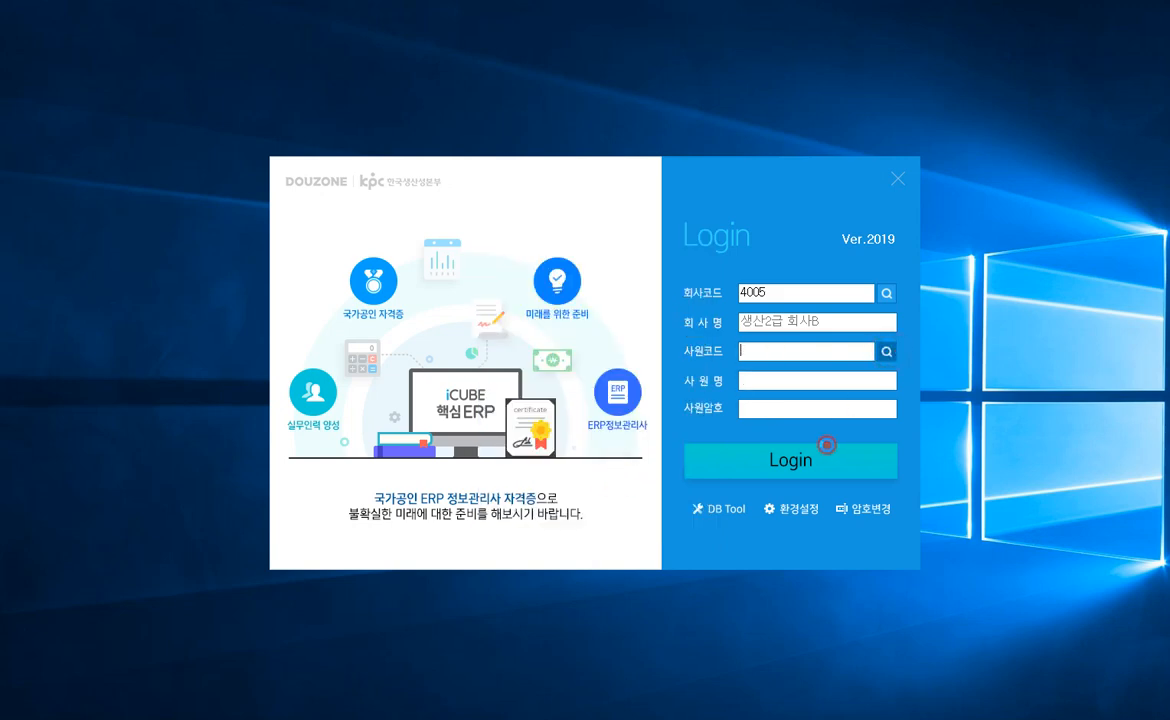
- Choose the regular employee account instead of the system administrator and log in with the password left blank
key("F2")
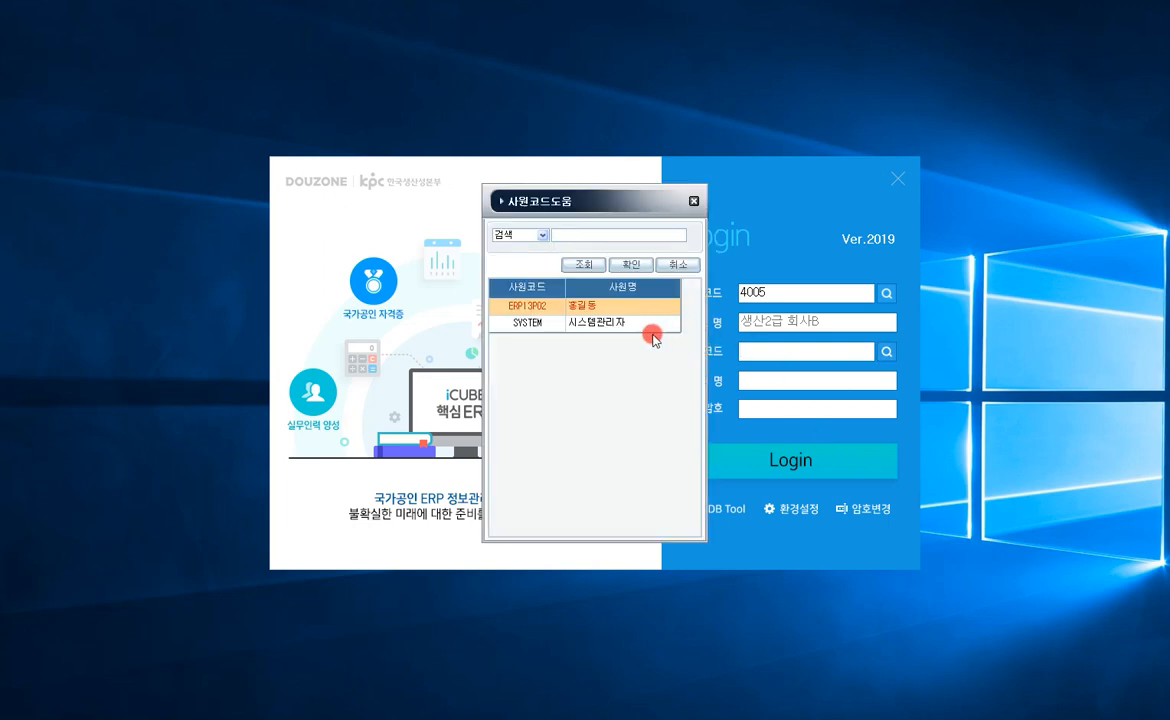
double_click(566, 281)
left_click(776, 458)
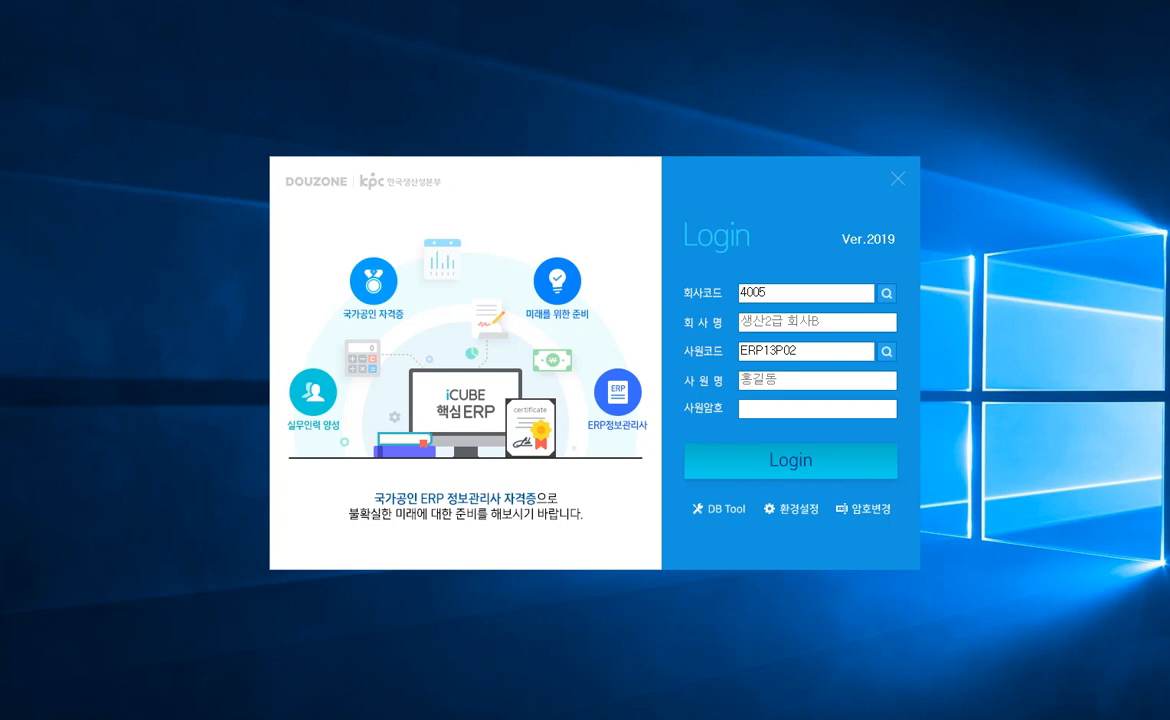
left_click(770, 413)
key("Return")
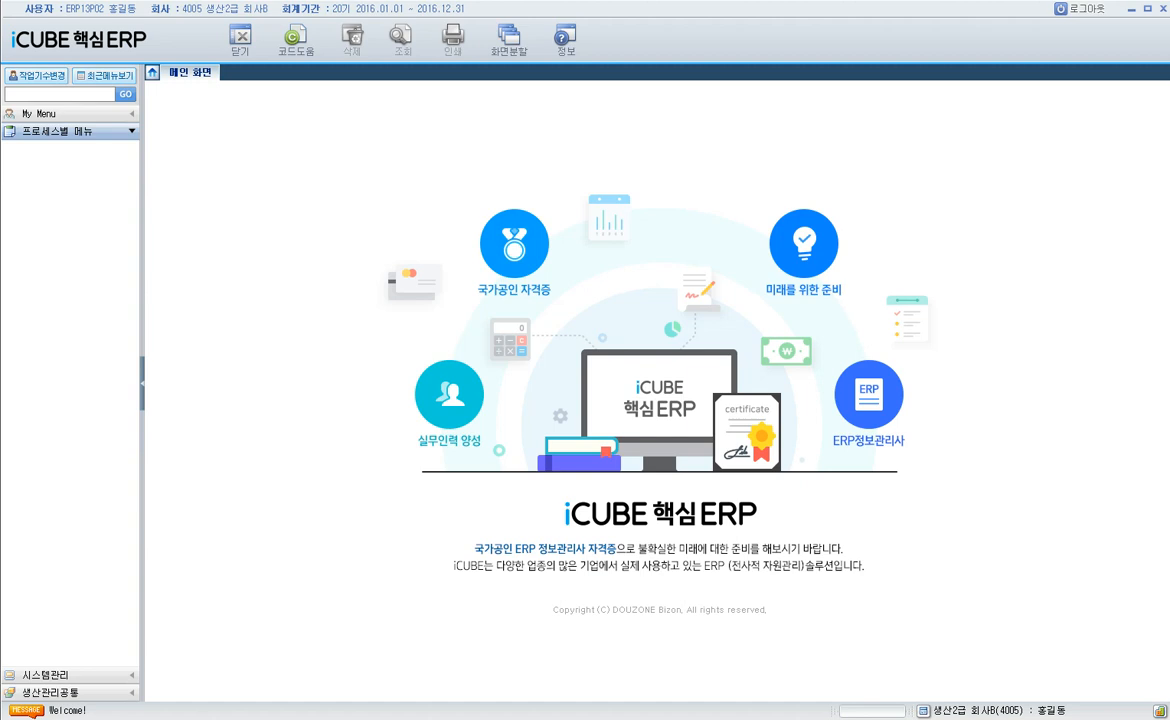
- Open the 품목등록 (item registration) screen from the basic information of 시스템관리
left_click(406, 688)
left_click(75, 674)
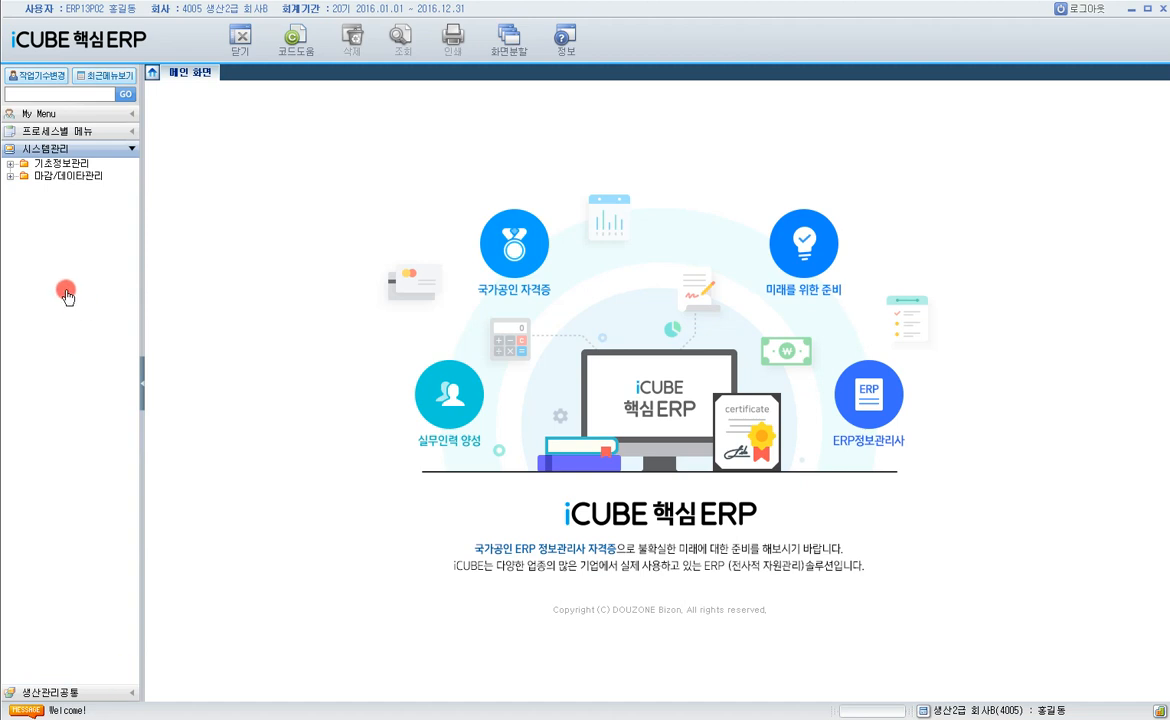
left_click(9, 163)
left_click(62, 211)
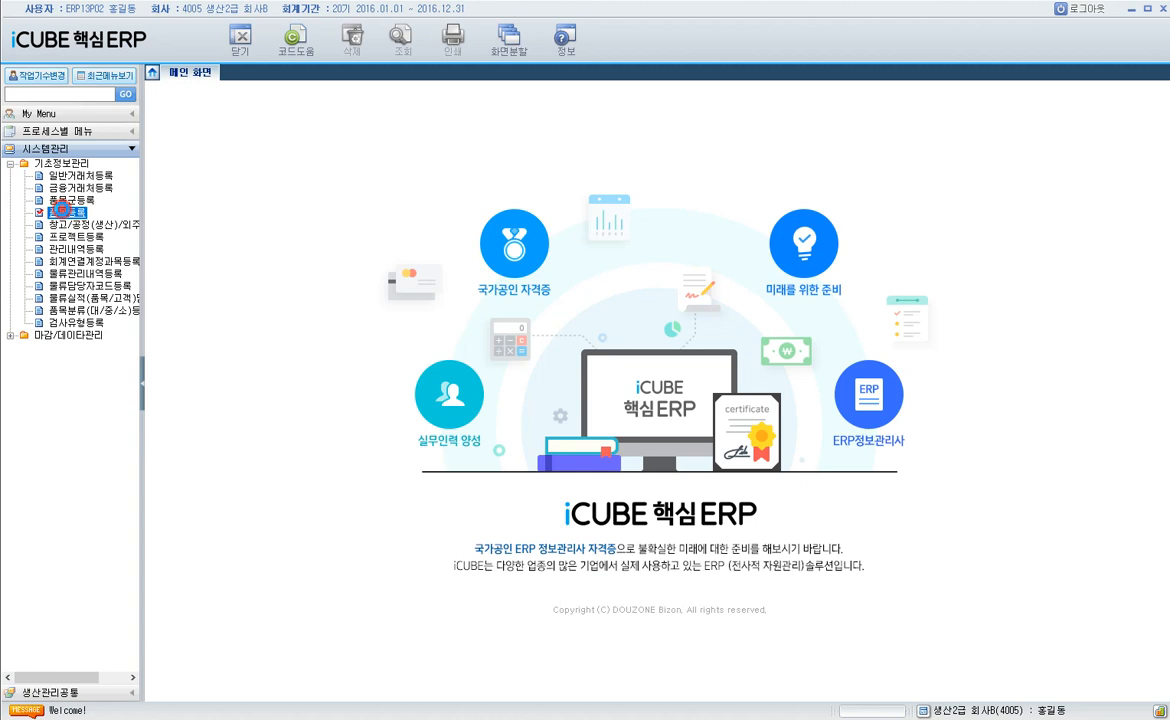
double_click(62, 211)
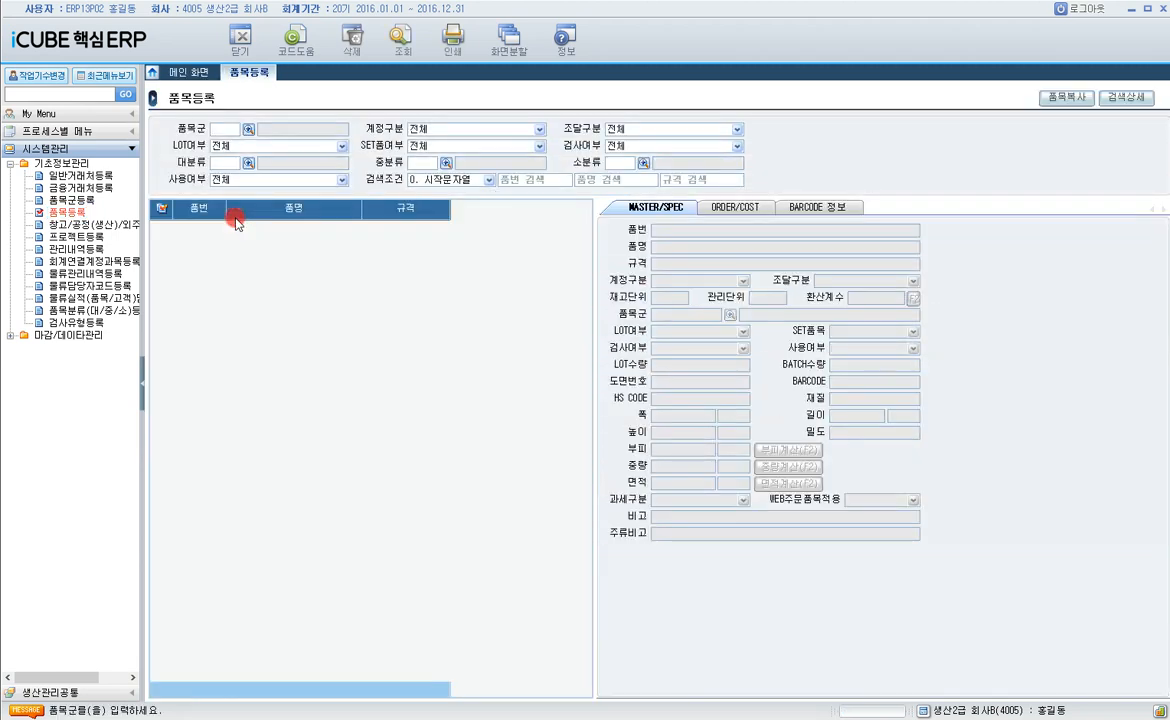
- Query items with account type 0. 원재료 and procurement type 0. 구매, and examine the order and cost details of WIRING-DE (21-3000300)
left_click(492, 129)
left_click(500, 150)
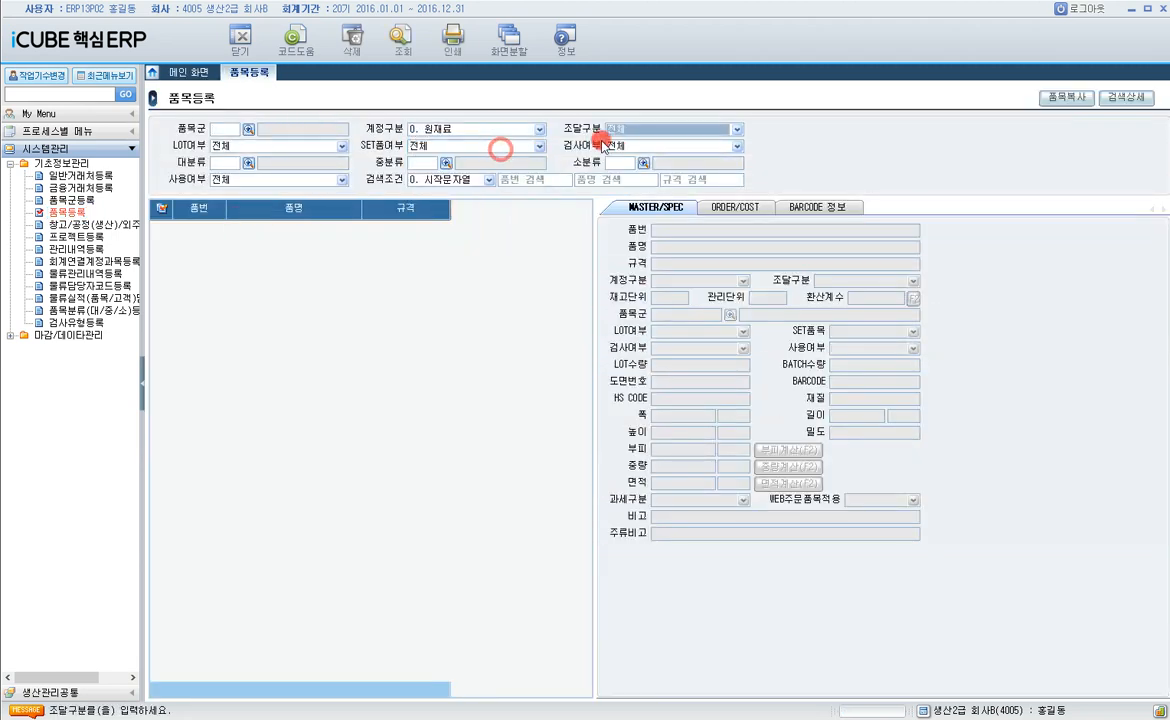
left_click(666, 129)
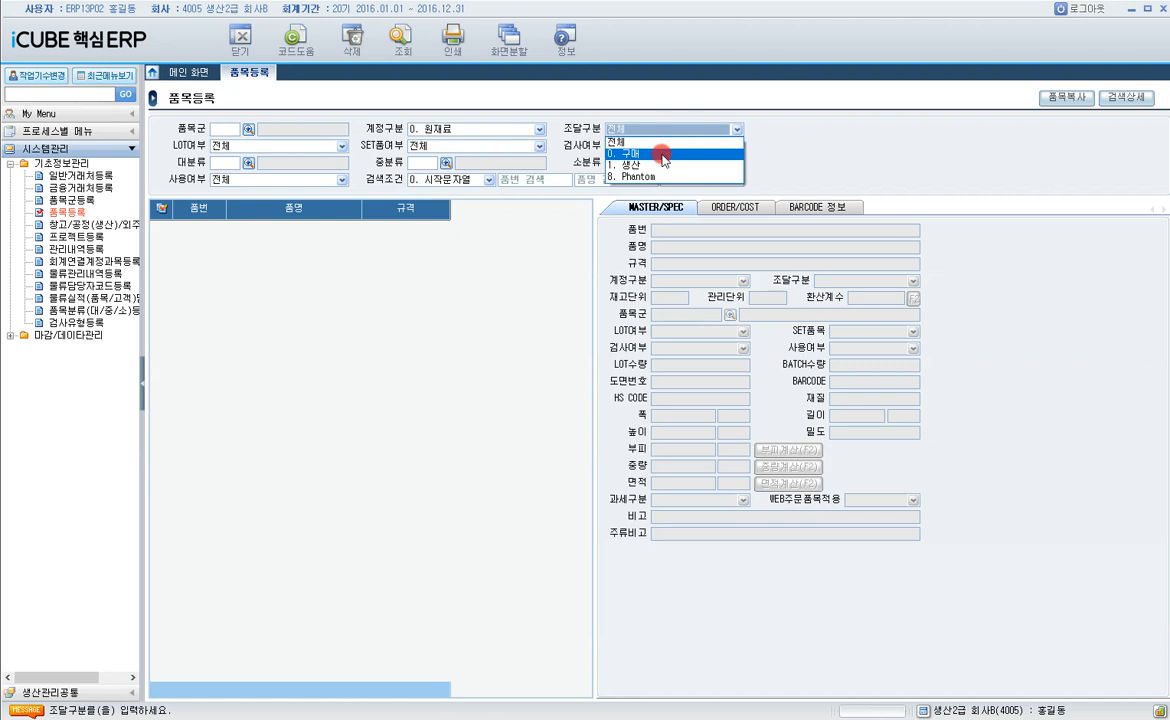
left_click(664, 156)
left_click(384, 44)
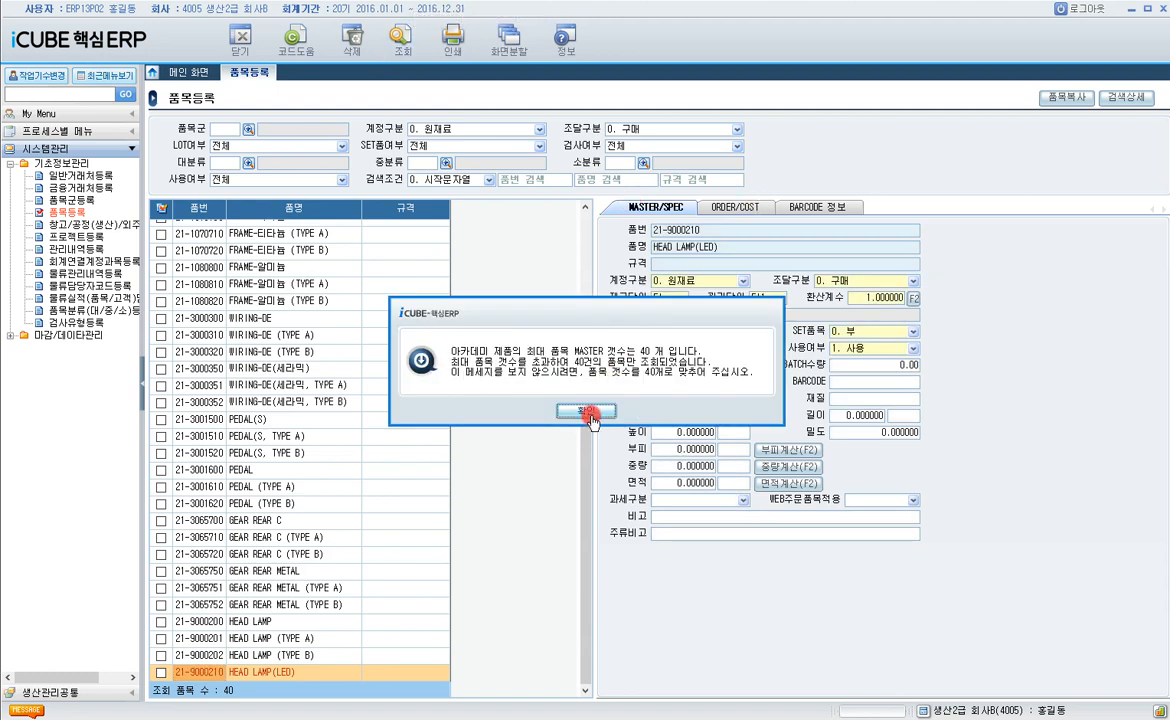
left_click(590, 413)
left_click(724, 207)
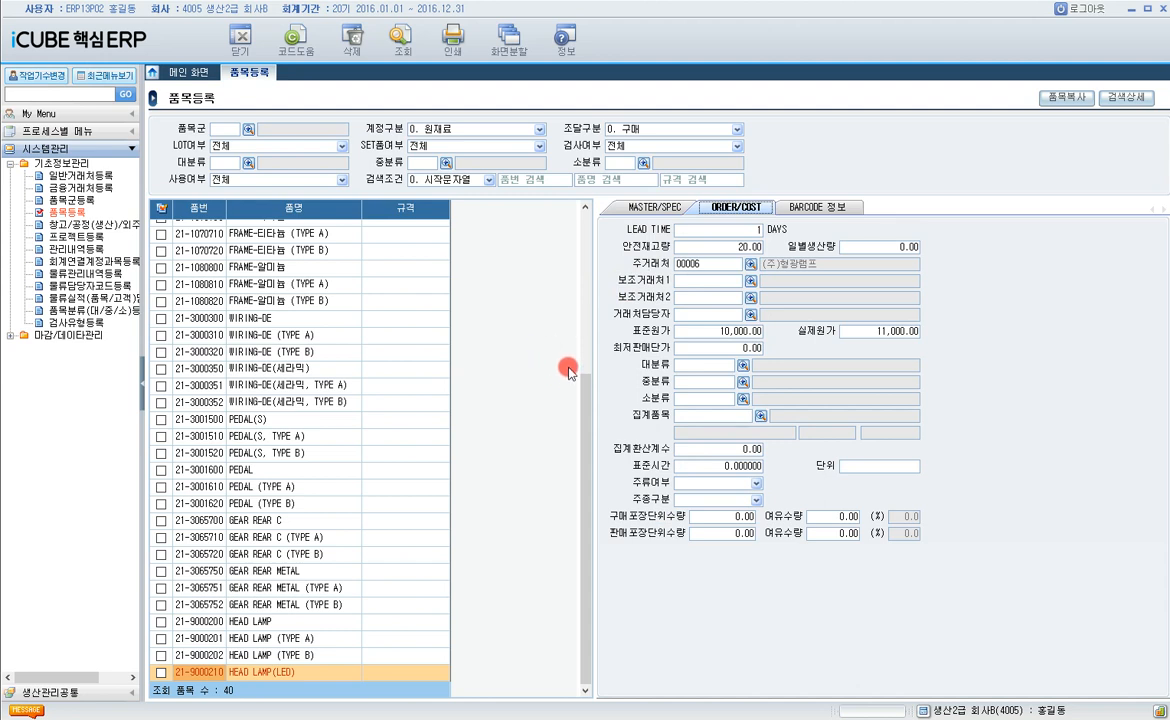
left_click(240, 319)
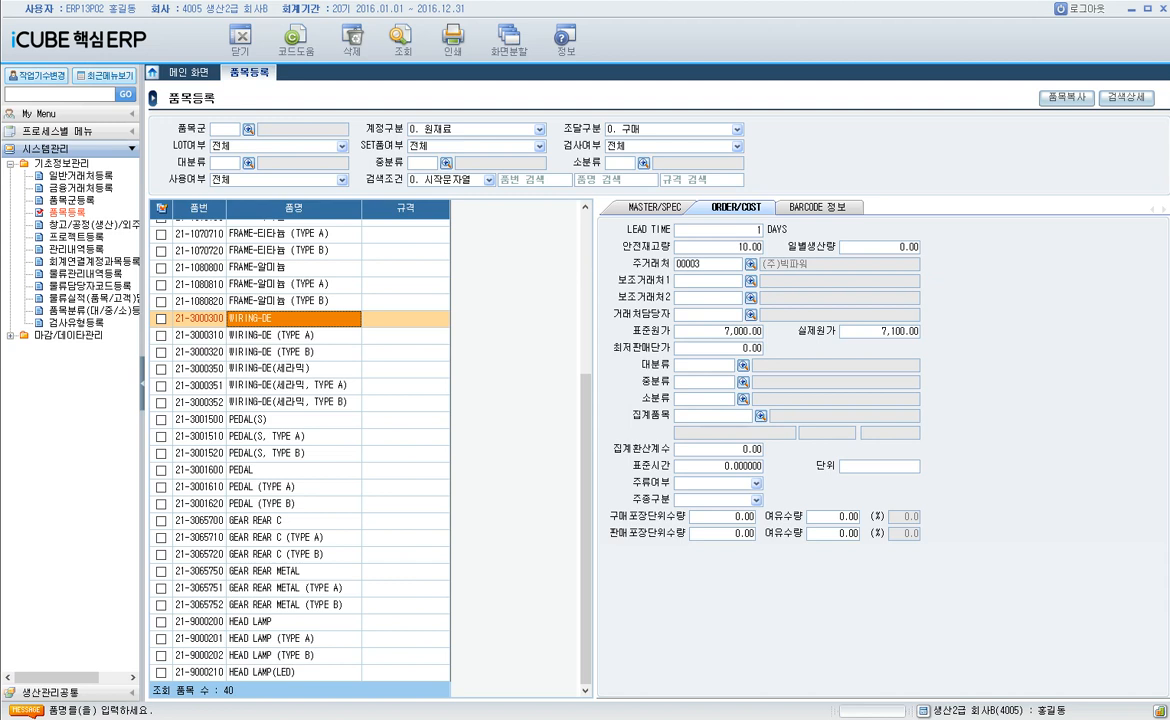
- In 물류관리내역등록, check the registered details of the 작업 SHIFT (P3) and 품질검사구분 (LQ) management items
left_click(61, 276)
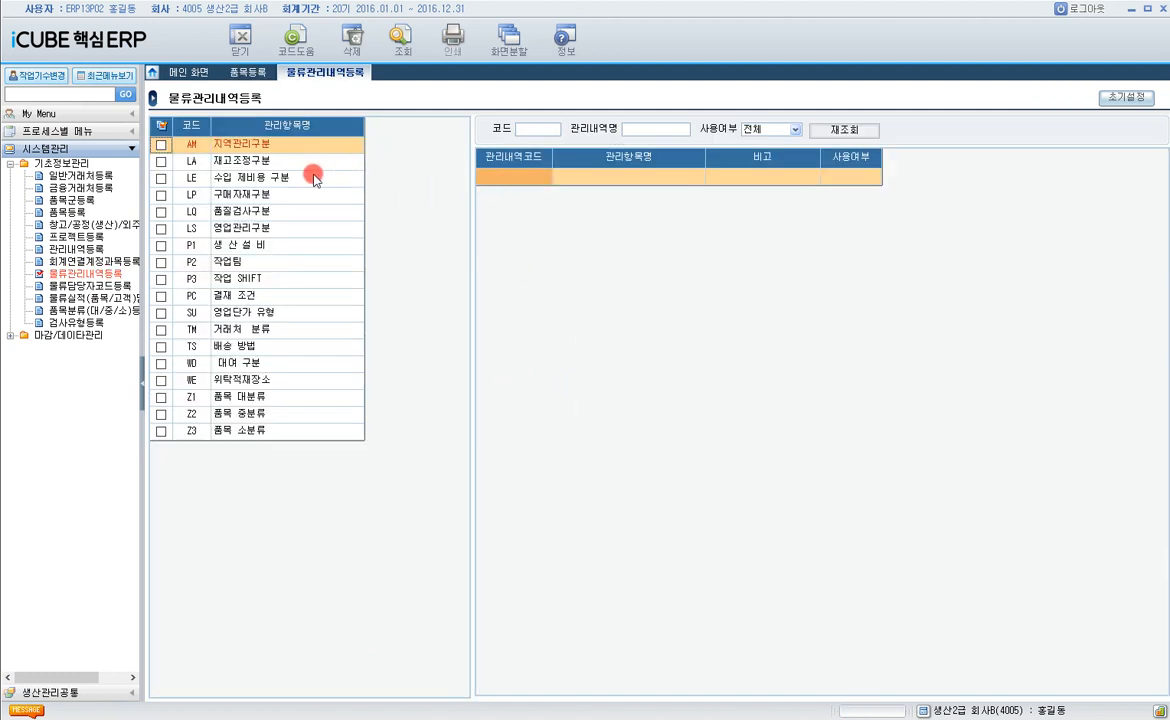
left_click(290, 284)
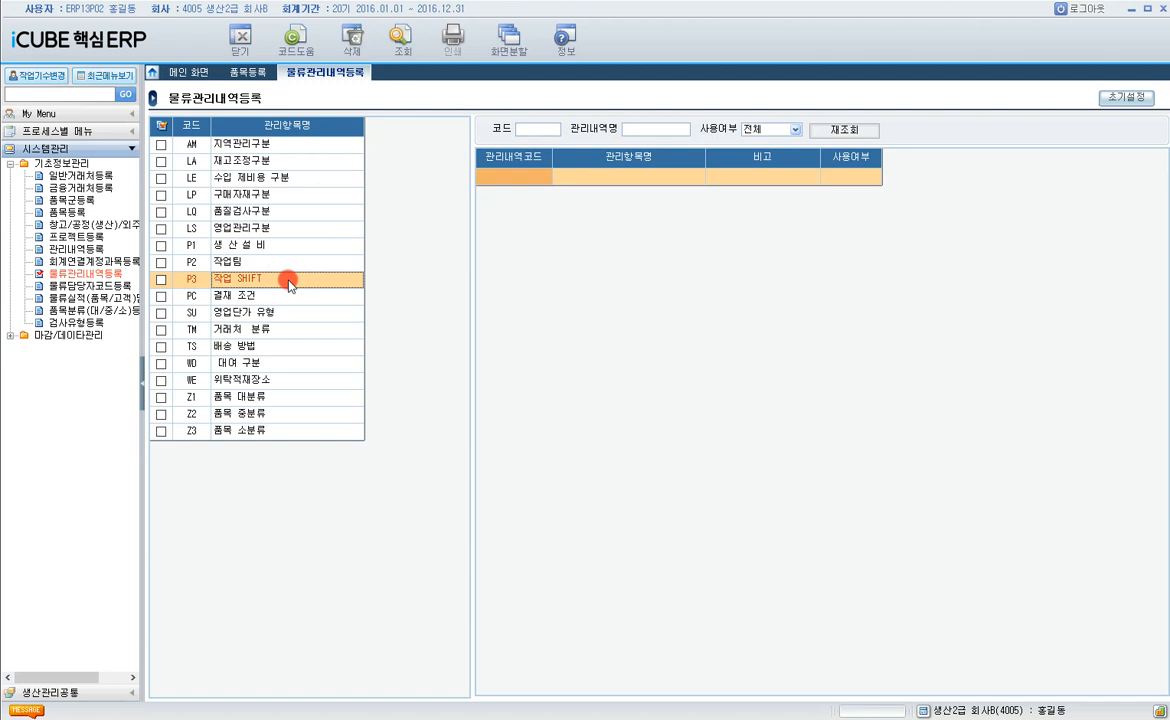
left_click(270, 211)
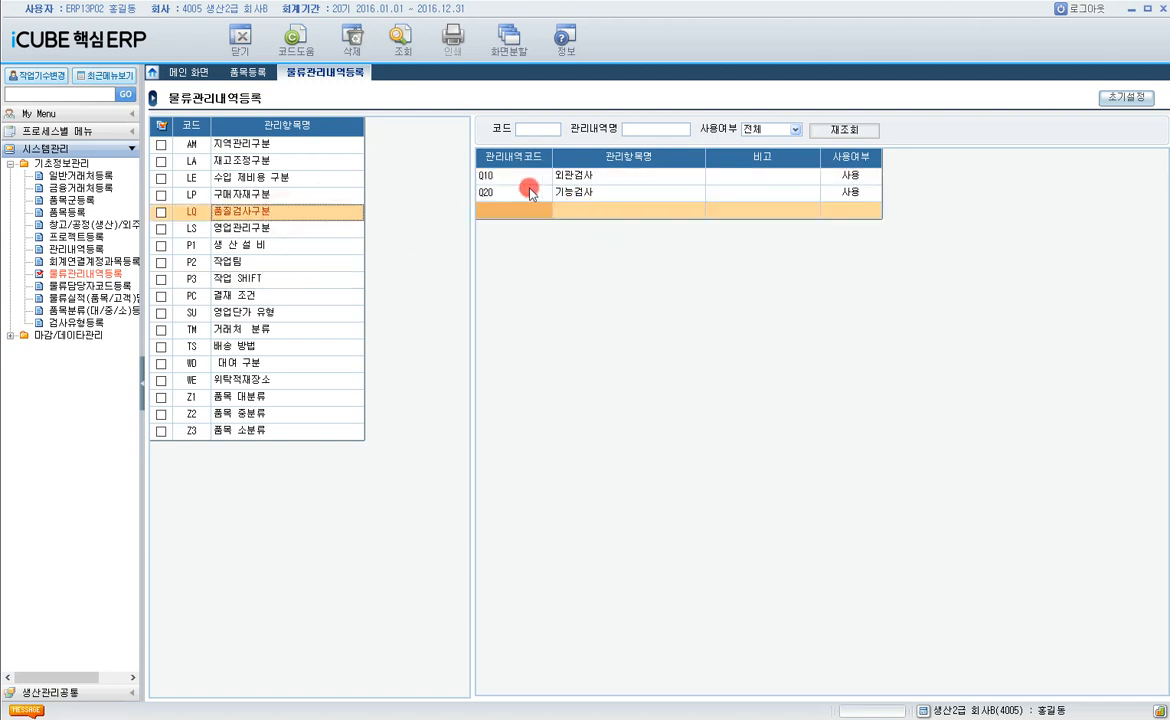
left_click(510, 210)
- In 품목분류(대/중/소)등록, query items with procurement type 1. 생산 and account type 4. 반제품
left_click(90, 310)
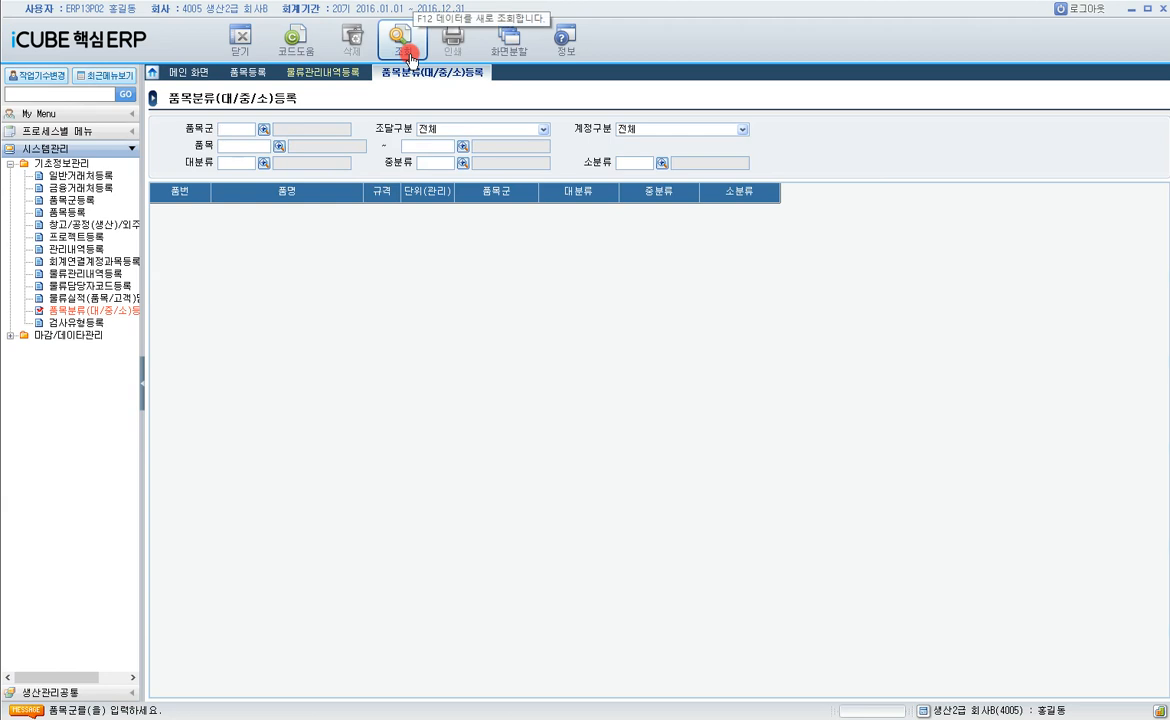
left_click(457, 118)
left_click(449, 149)
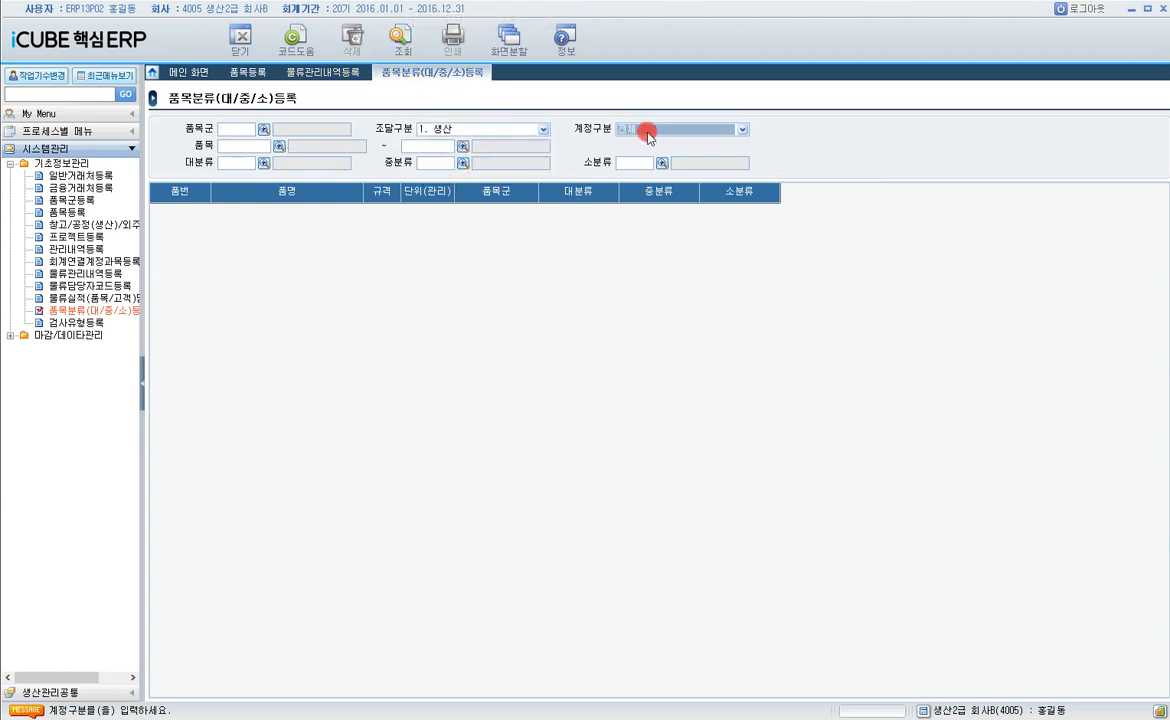
left_click(647, 130)
left_click(634, 217)
left_click(415, 45)
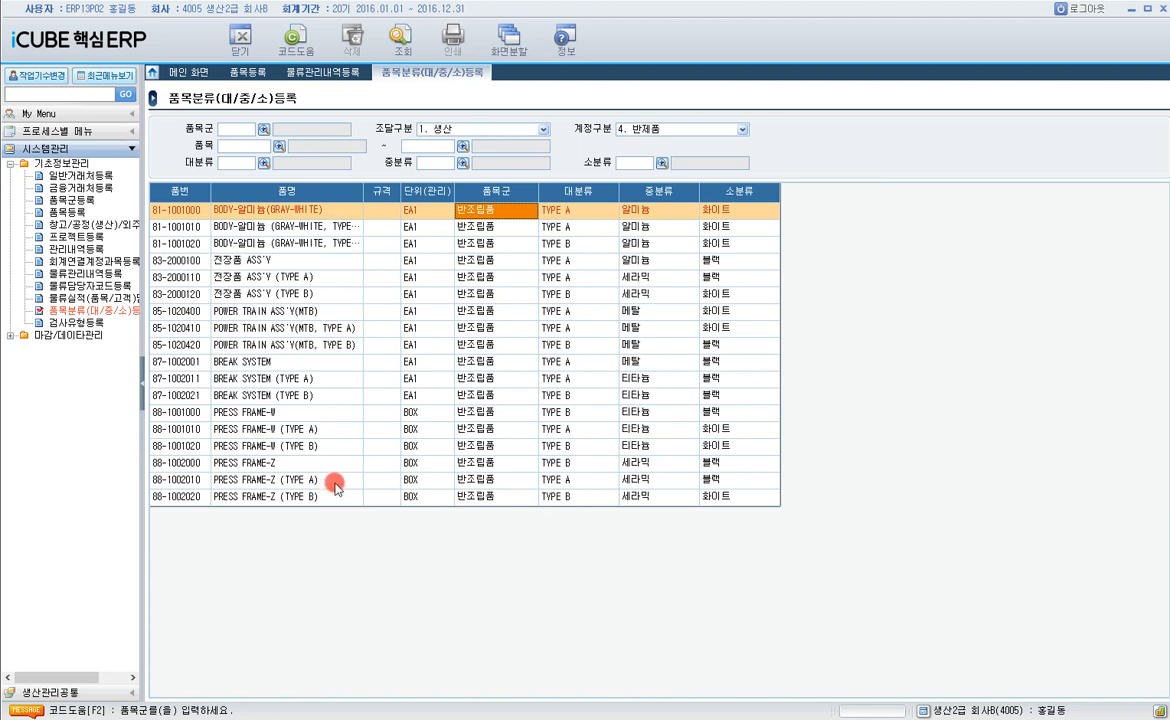
- Check the large, medium and small classifications of PRESS FRAME-W (88-1001000)
left_click(313, 413)
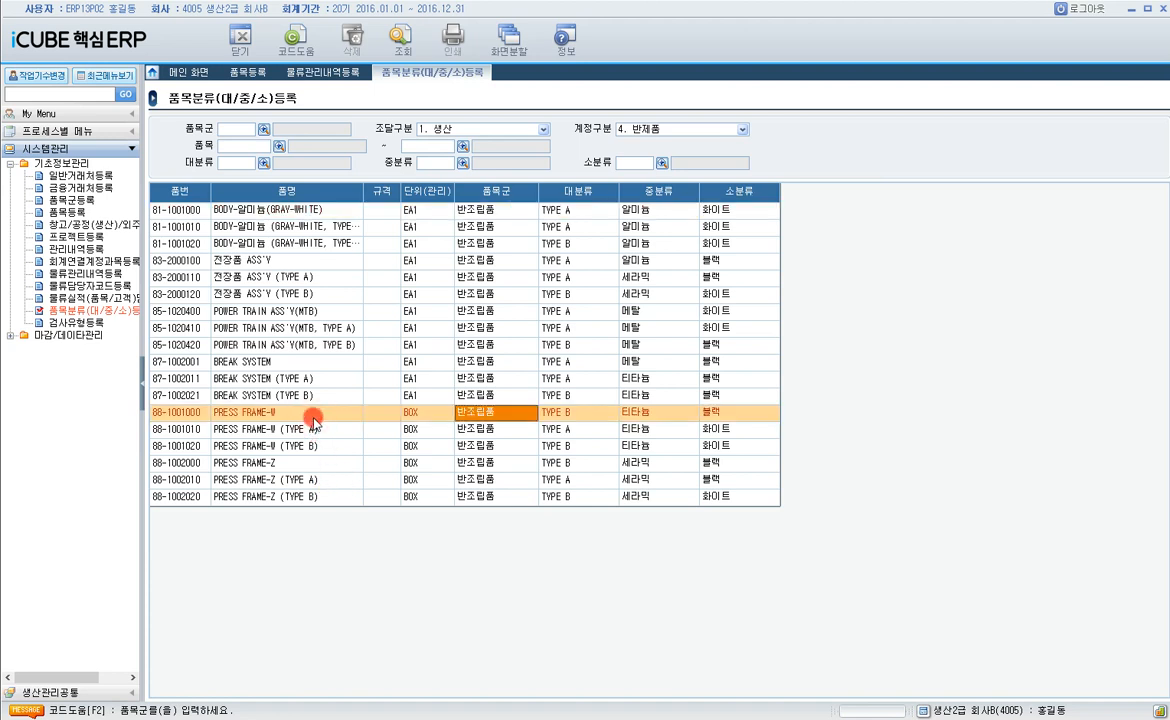
left_click(586, 420)
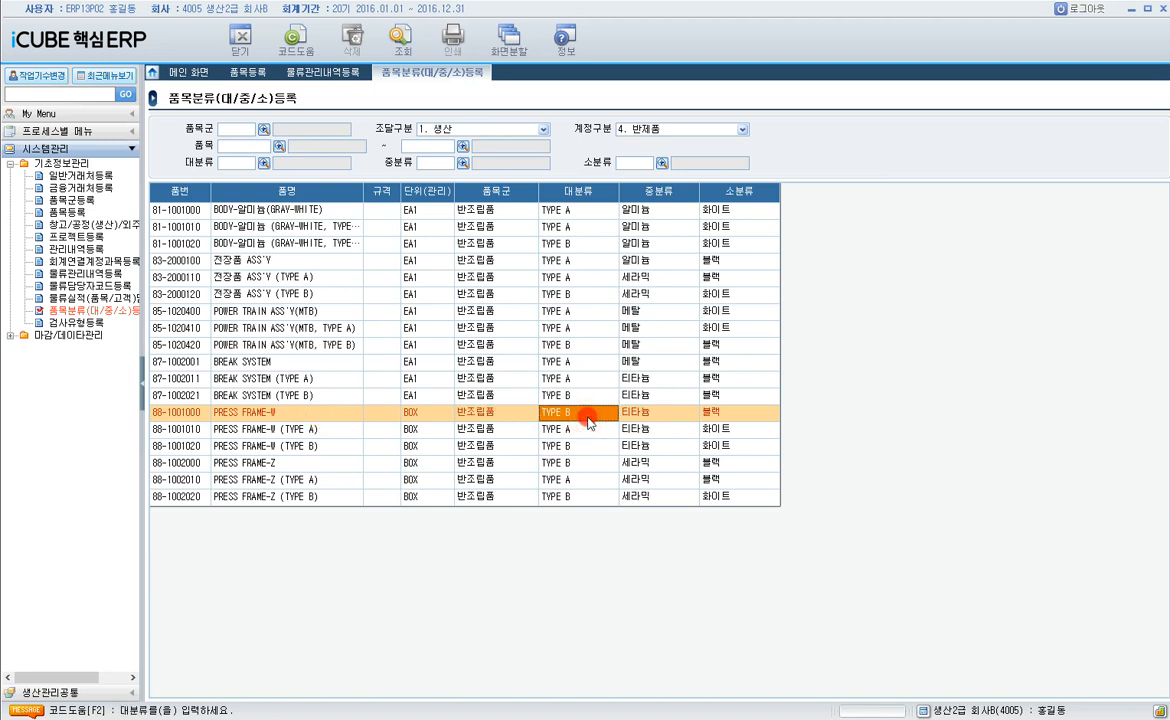
left_click(660, 418)
left_click(733, 418)
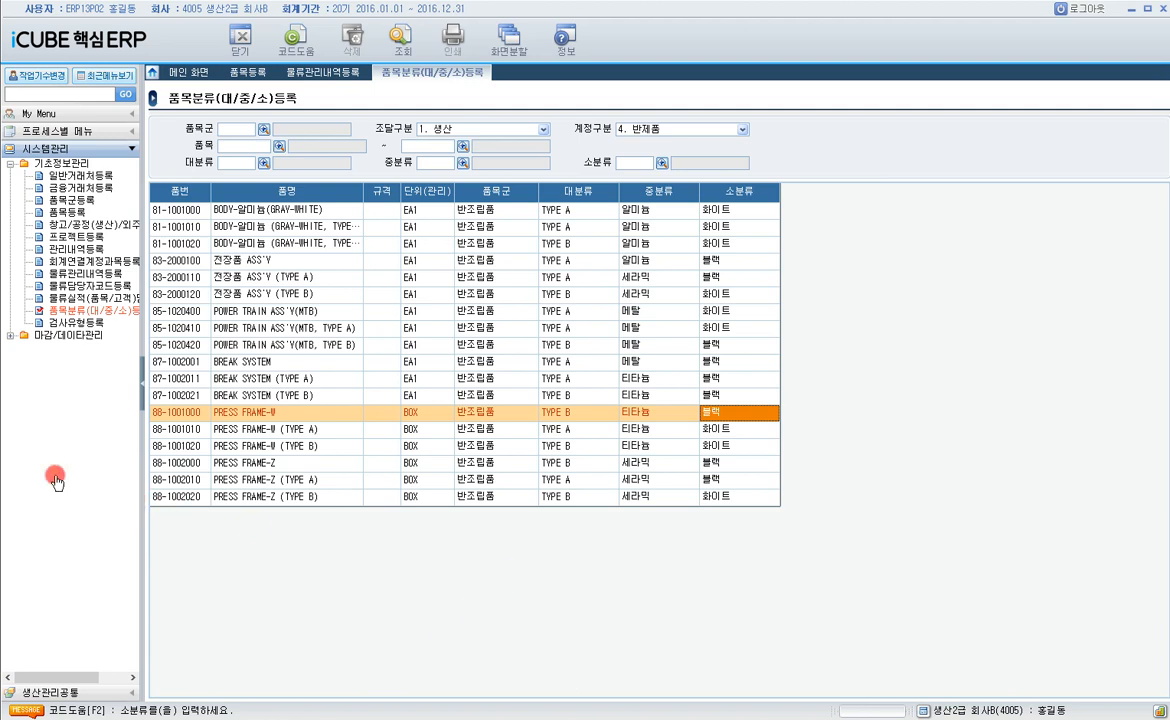
- Open the BOM등록 screen from the basic information of 생산관리공통
left_click(130, 694)
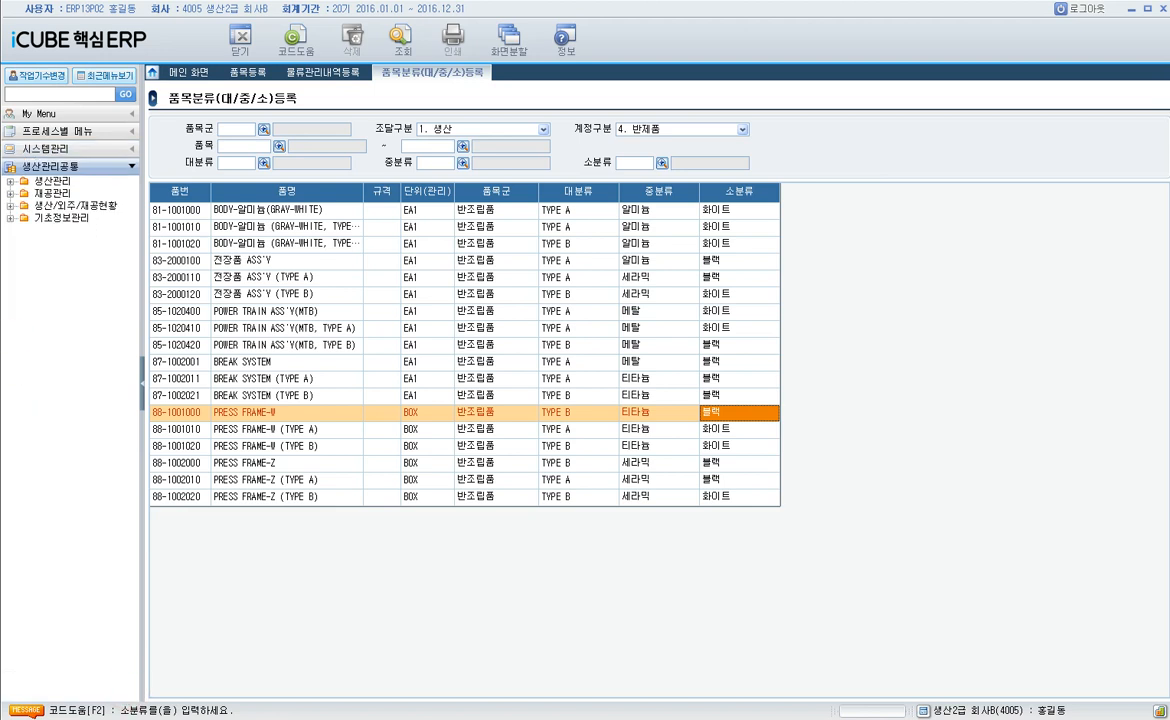
left_click(11, 218)
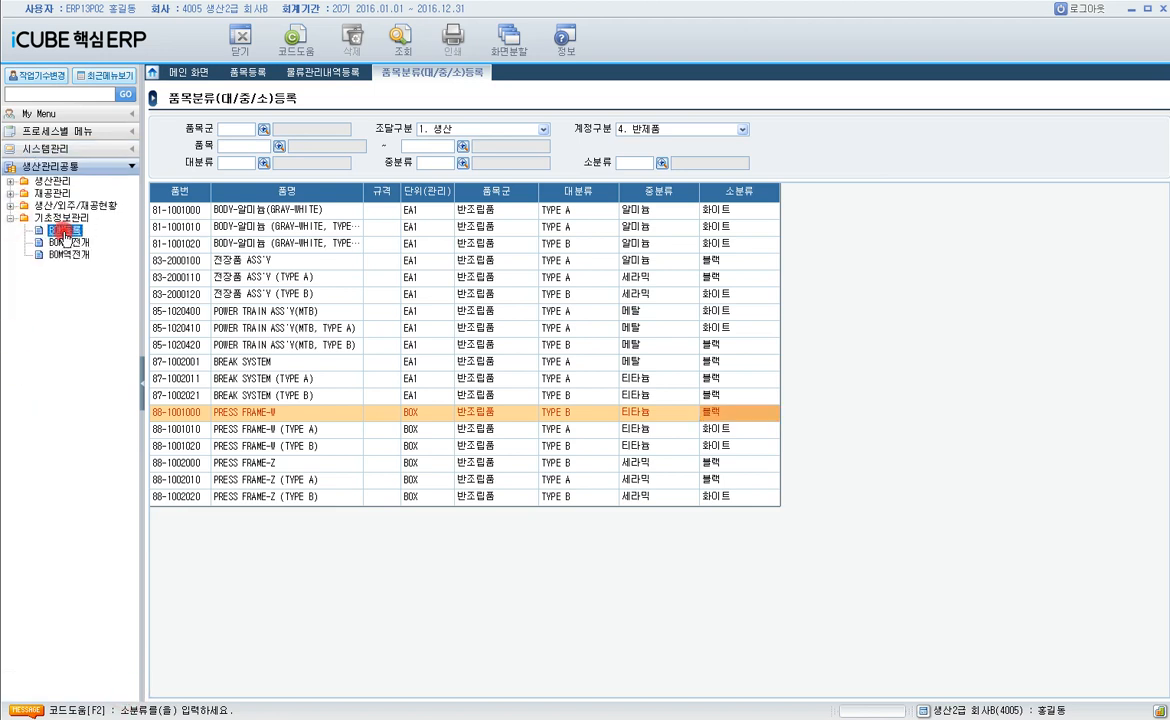
left_click(63, 229)
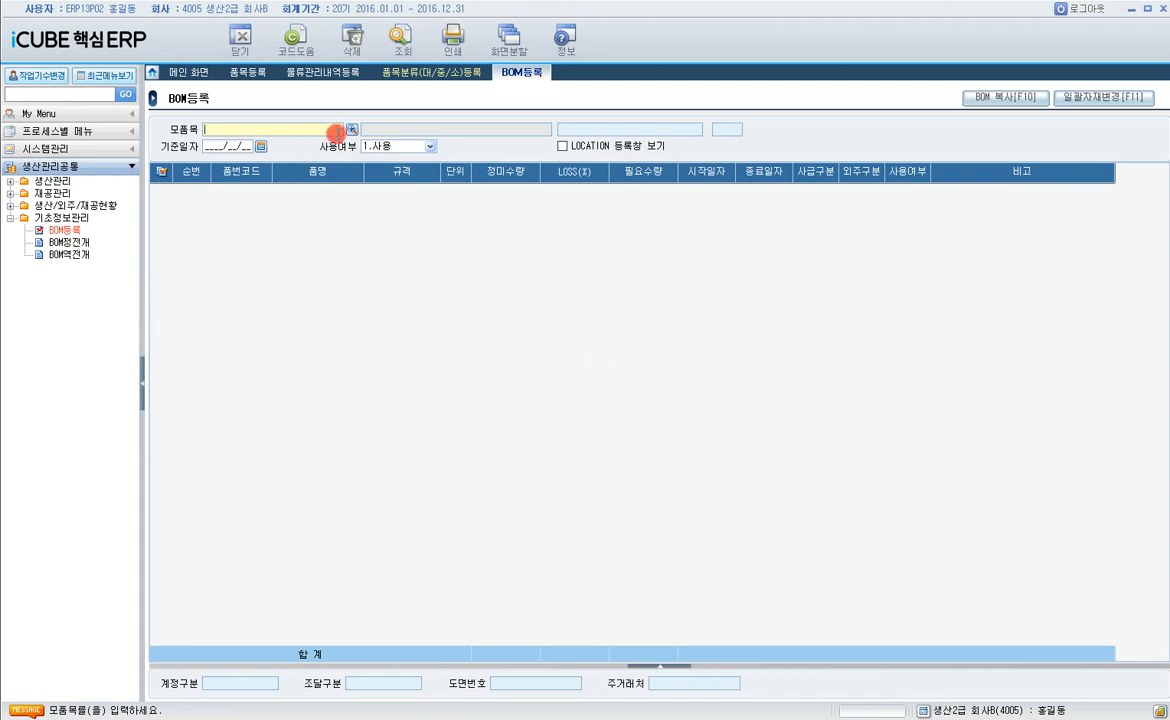
- Query the BOM of parent item NAX-A420 as of 2019/03/23 with usage 1.사용, and check the required quantities of PEDAL and BREAK SYSTEM
type("nax-a420")
key("Return")
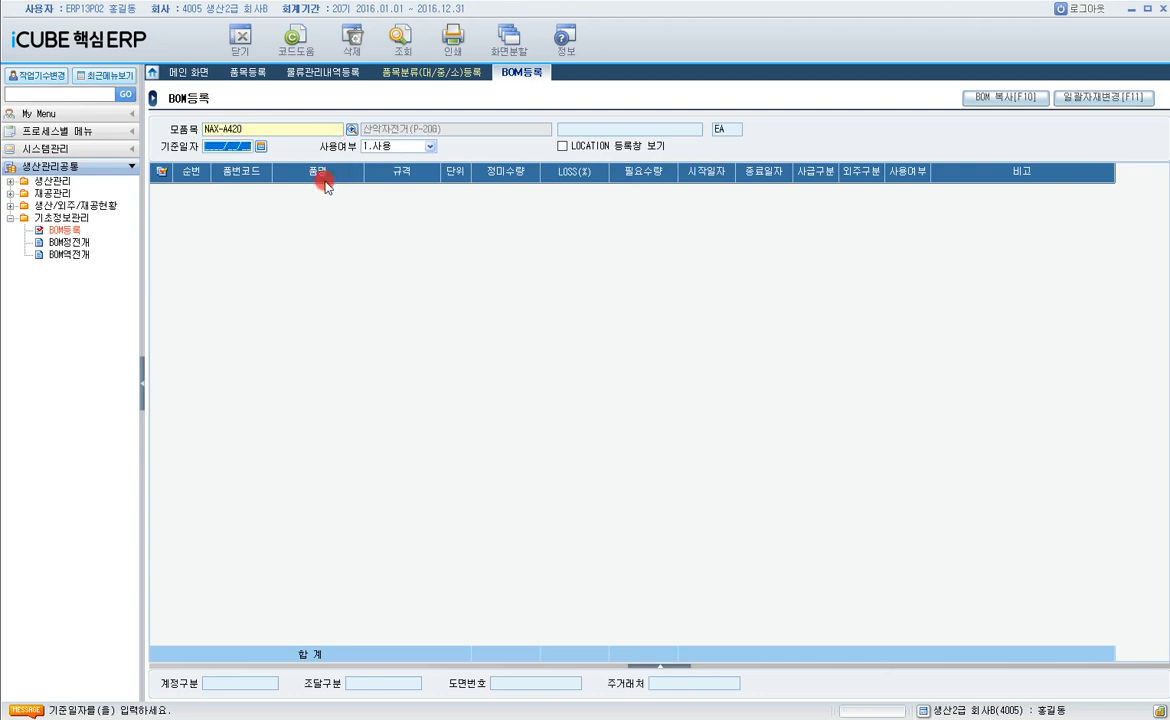
type("20190323")
key("Return")
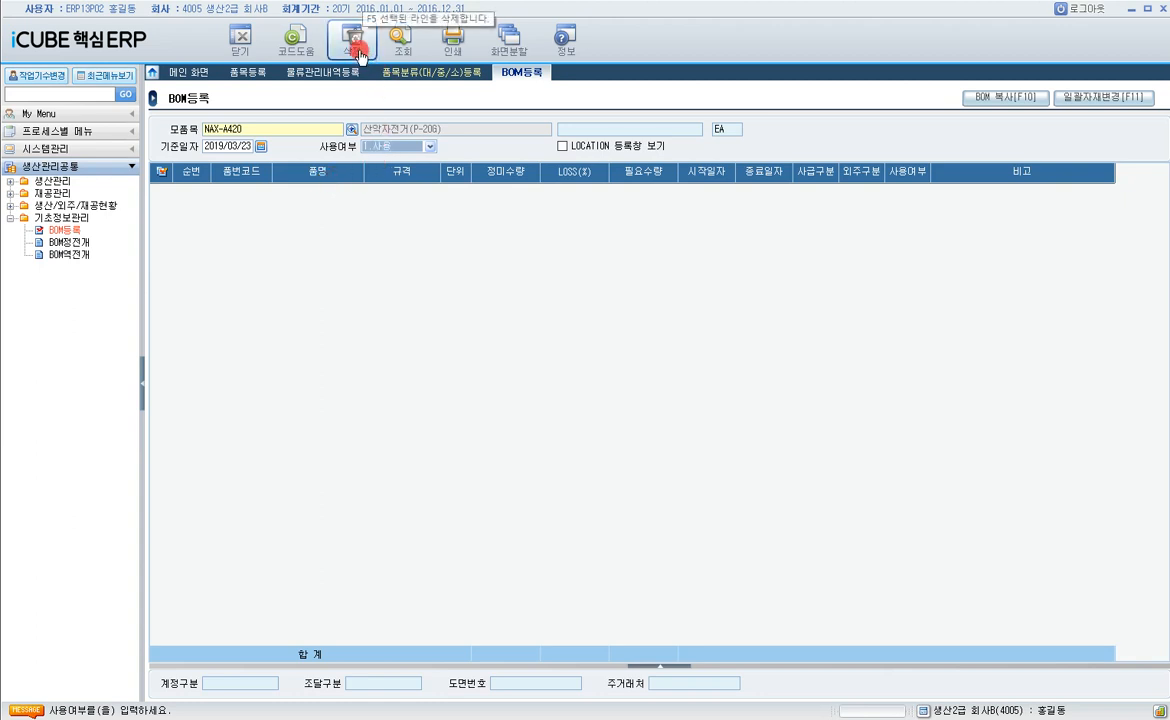
key("Return")
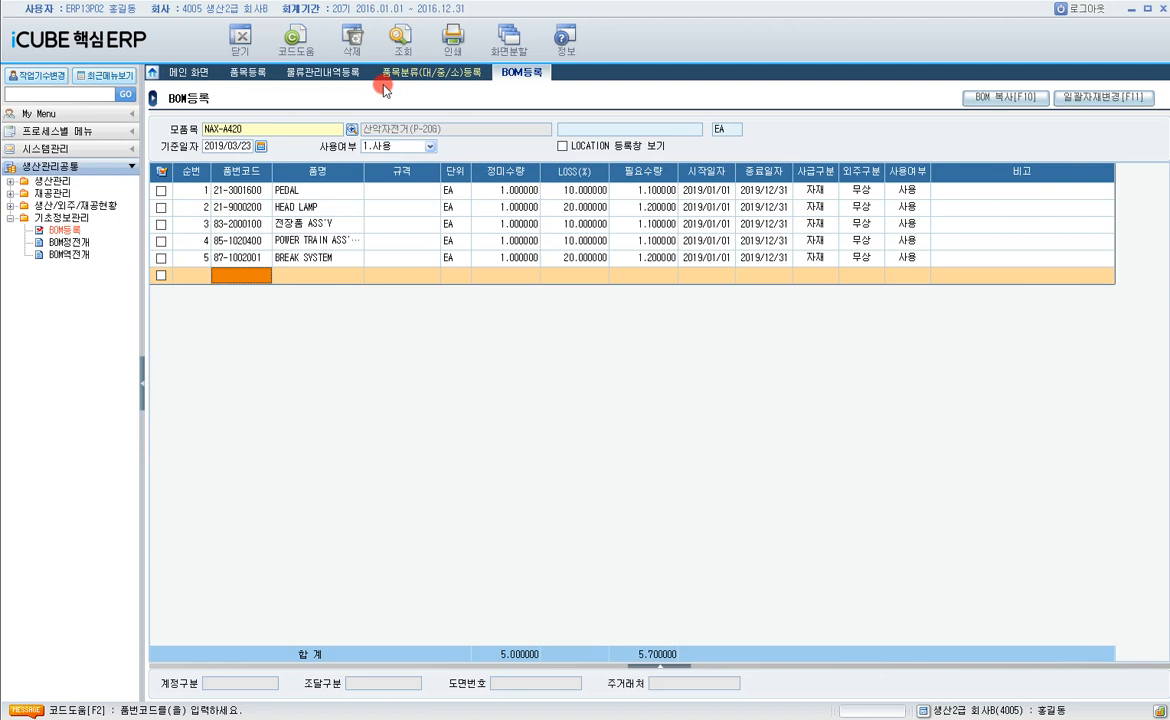
left_click(640, 194)
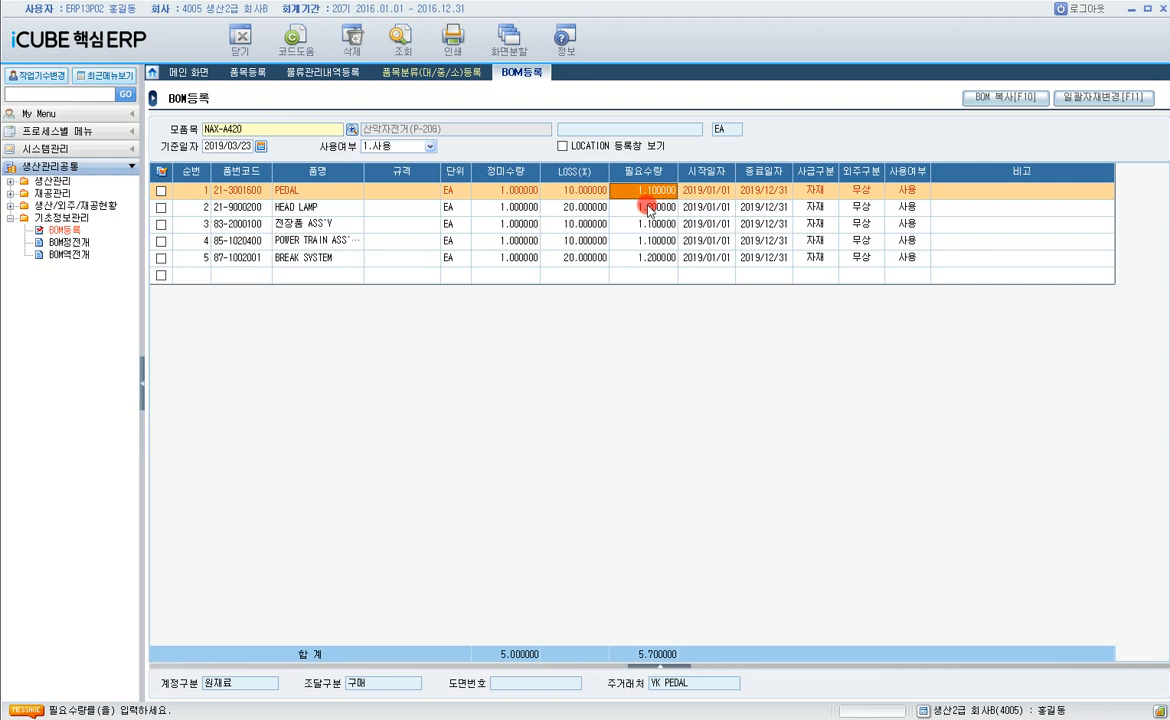
left_click(652, 258)
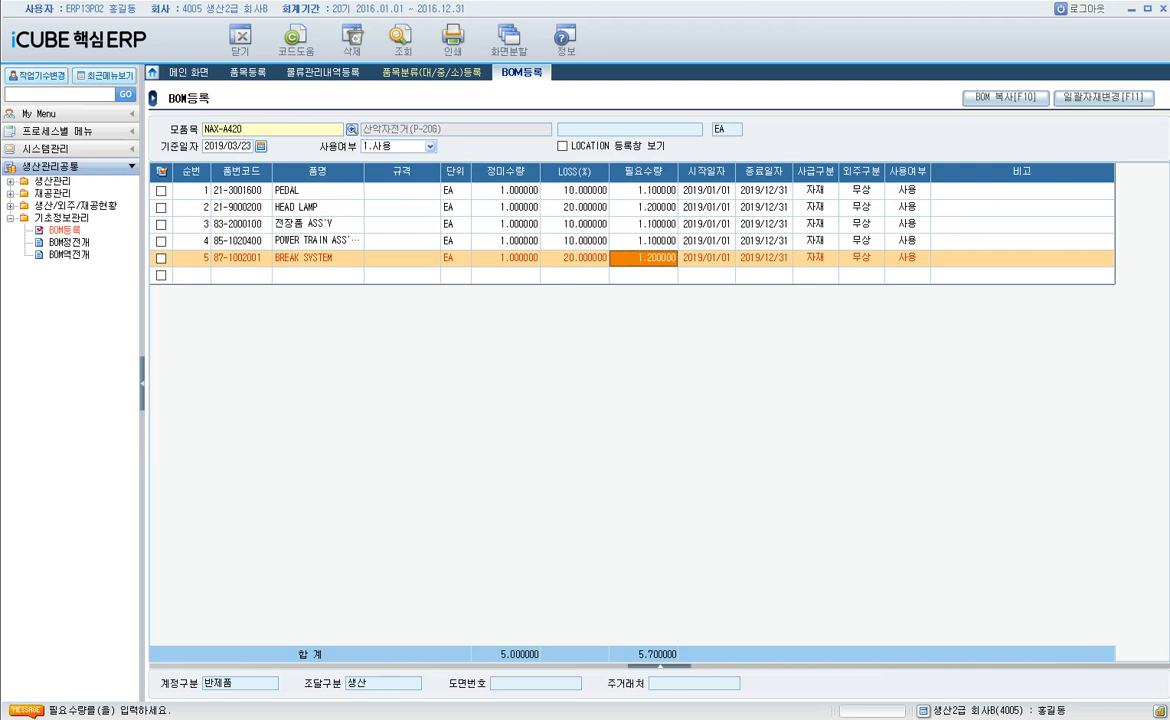
- In BOM정전개, query parent item NAX-A400 as of 2019/03/23 with BOM 총전개 enabled
left_click(74, 243)
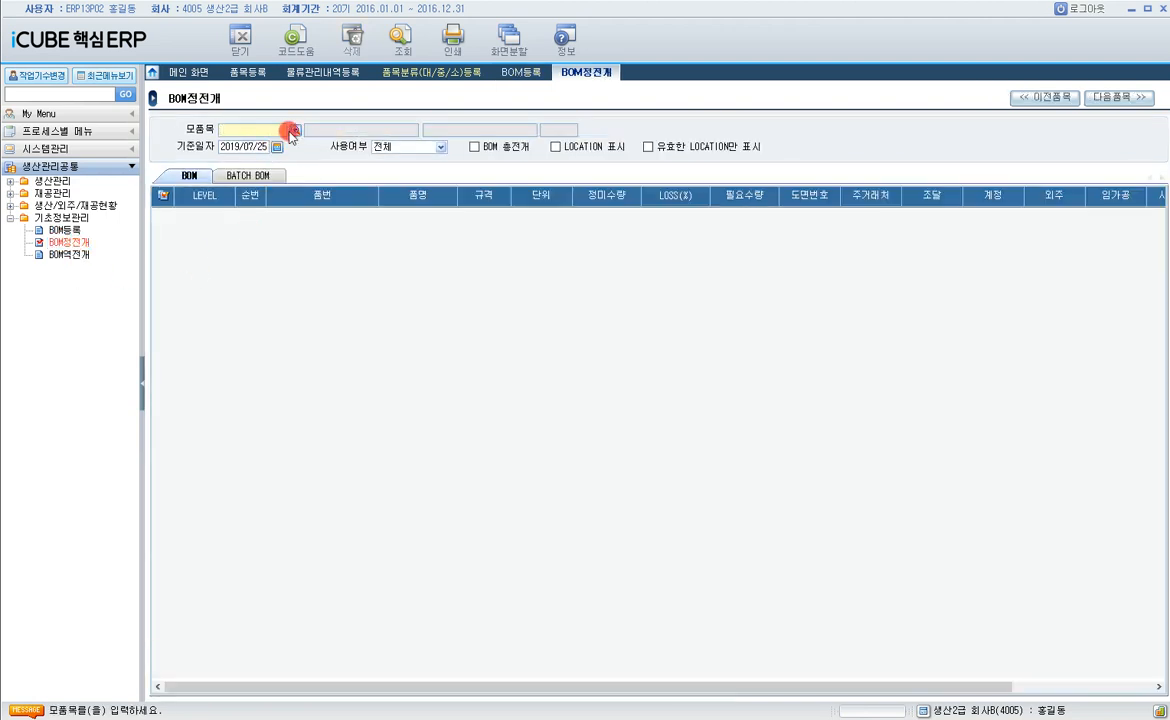
type("na")
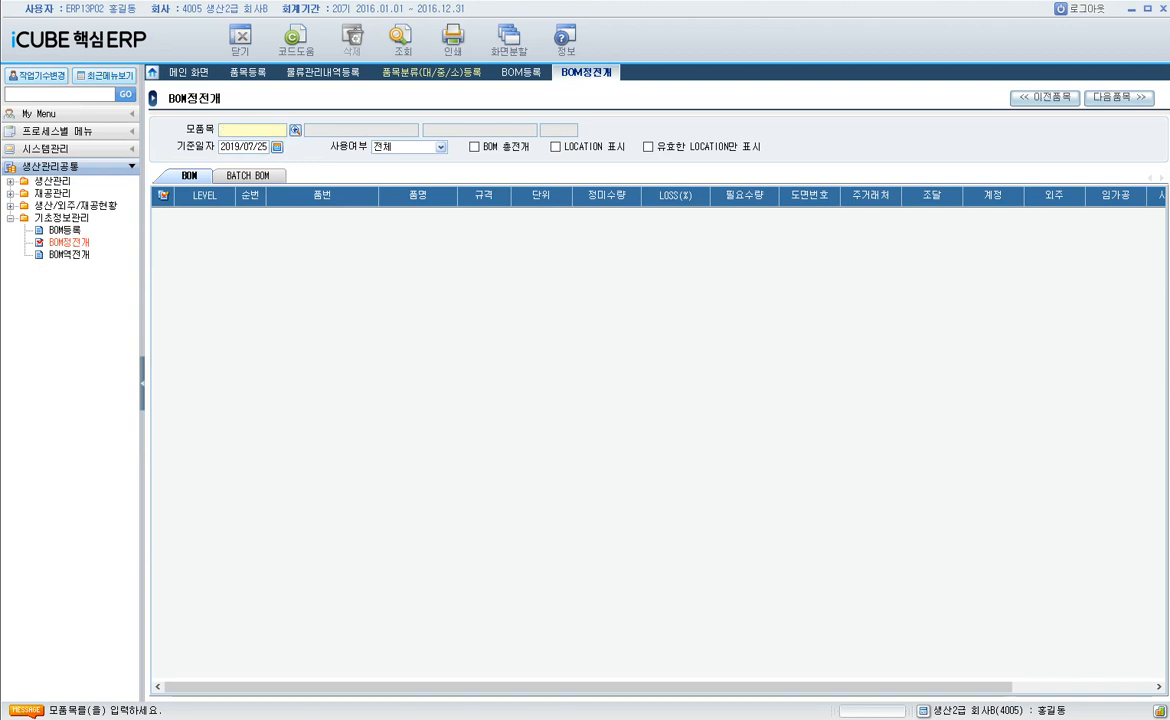
type("x-a400")
key("Return")
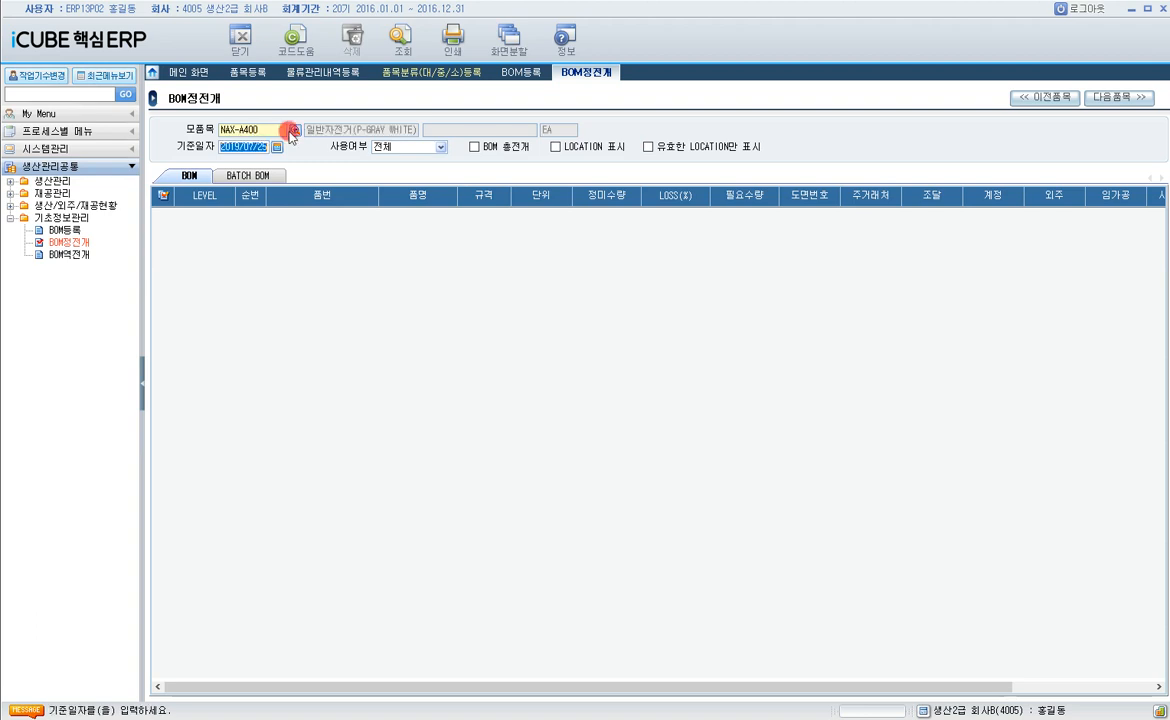
type("20190323")
key("Return")
left_click(472, 145)
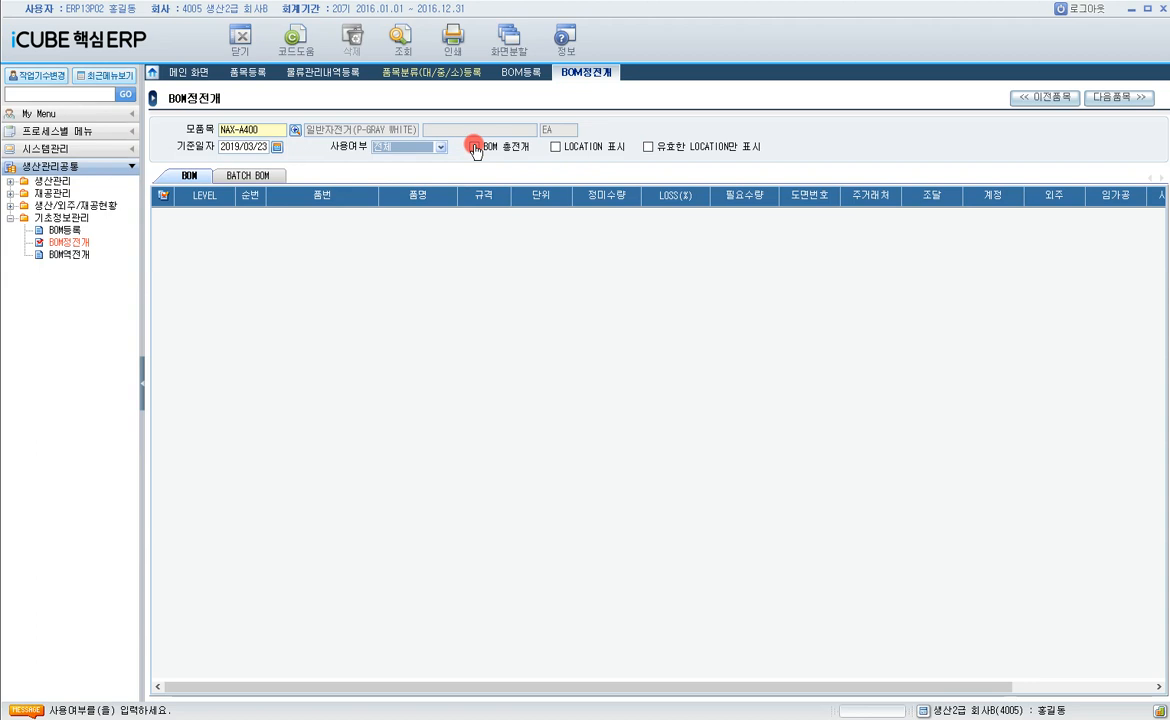
left_click(400, 38)
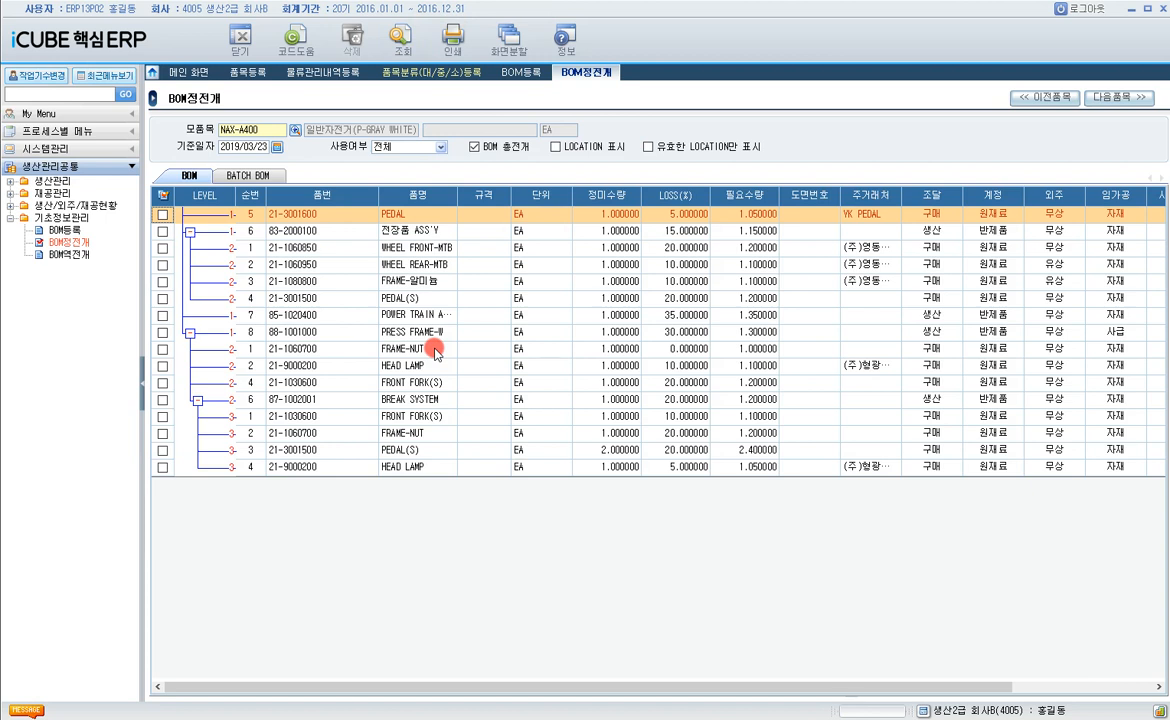
left_click(320, 218)
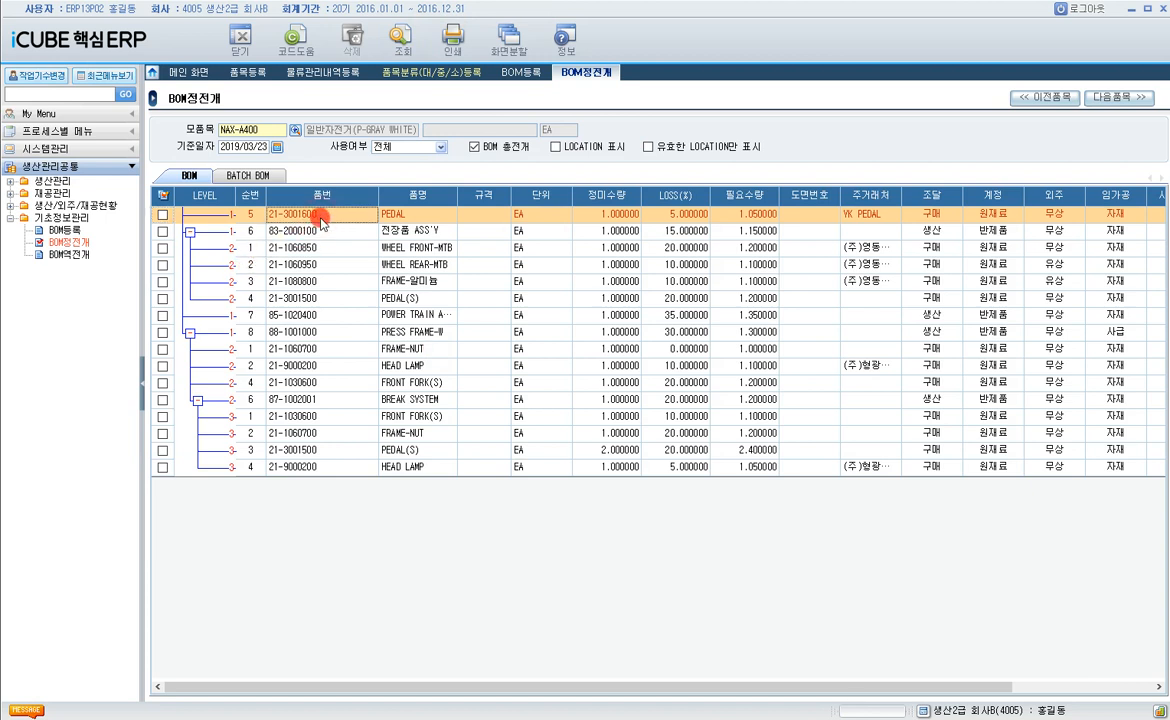
left_click(214, 222)
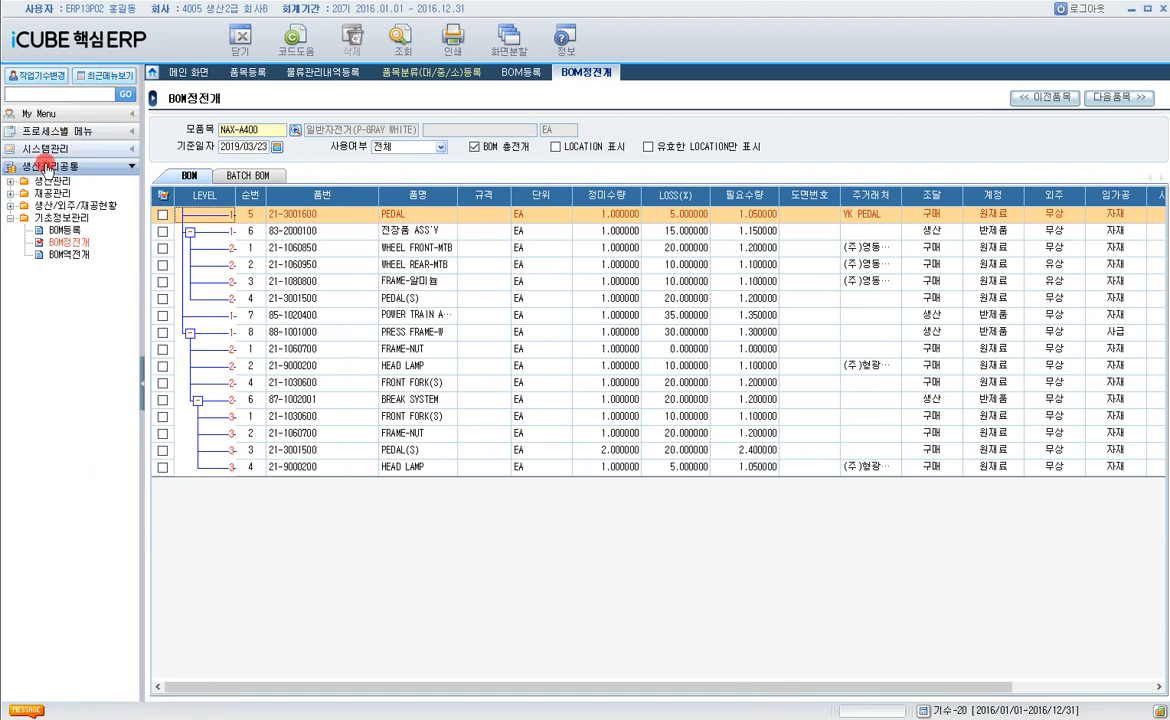
- Open 생산계획등록 and query the production plans for 2019/03/01 to 2019/03/31 with account type 4. 반제품
left_click(12, 184)
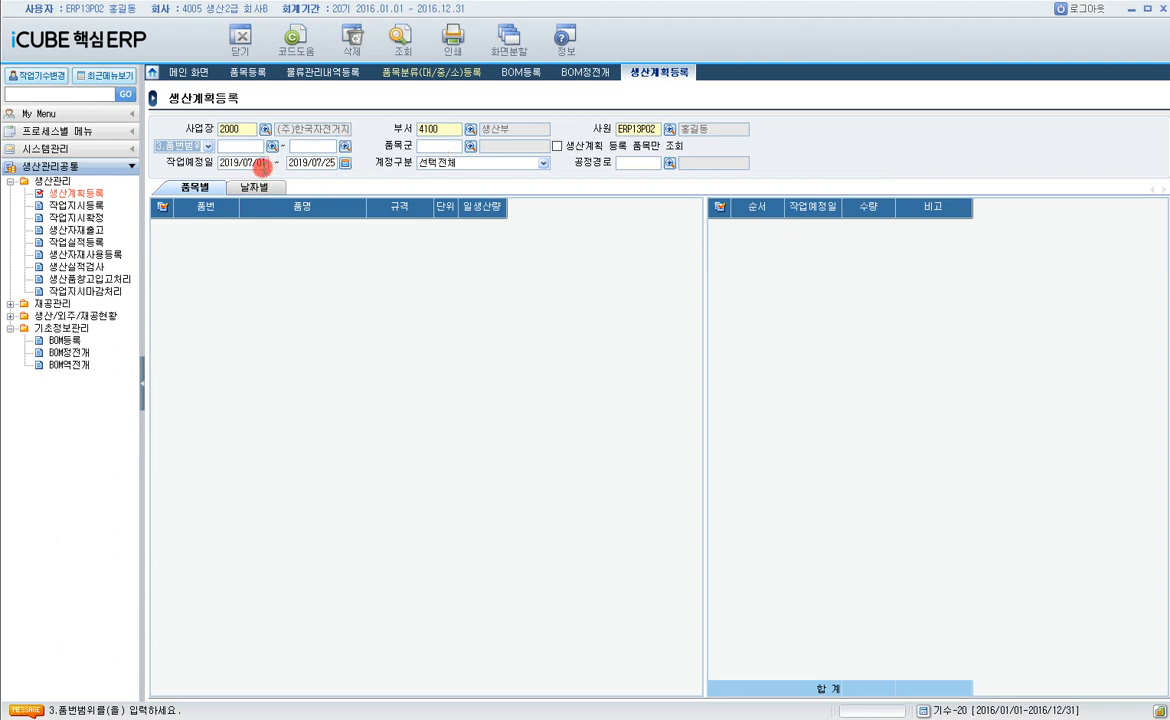
left_click(258, 165)
type("2019/03/01 ~ 2019/0")
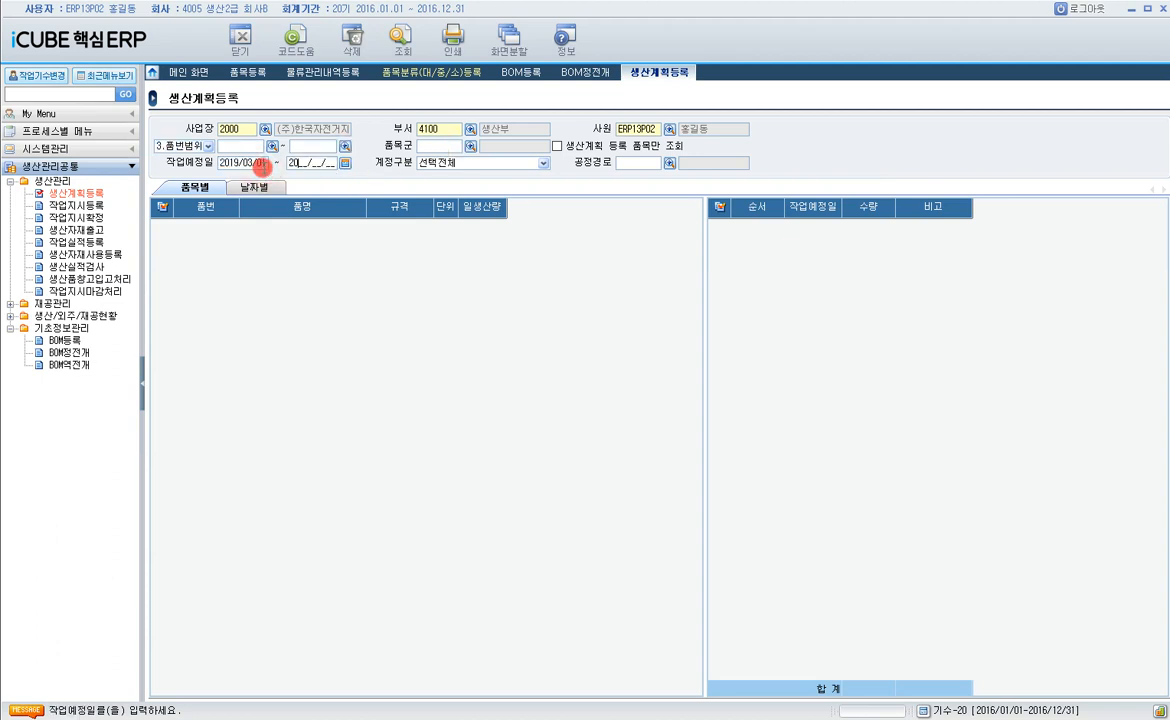
type("3/31")
key("Return")
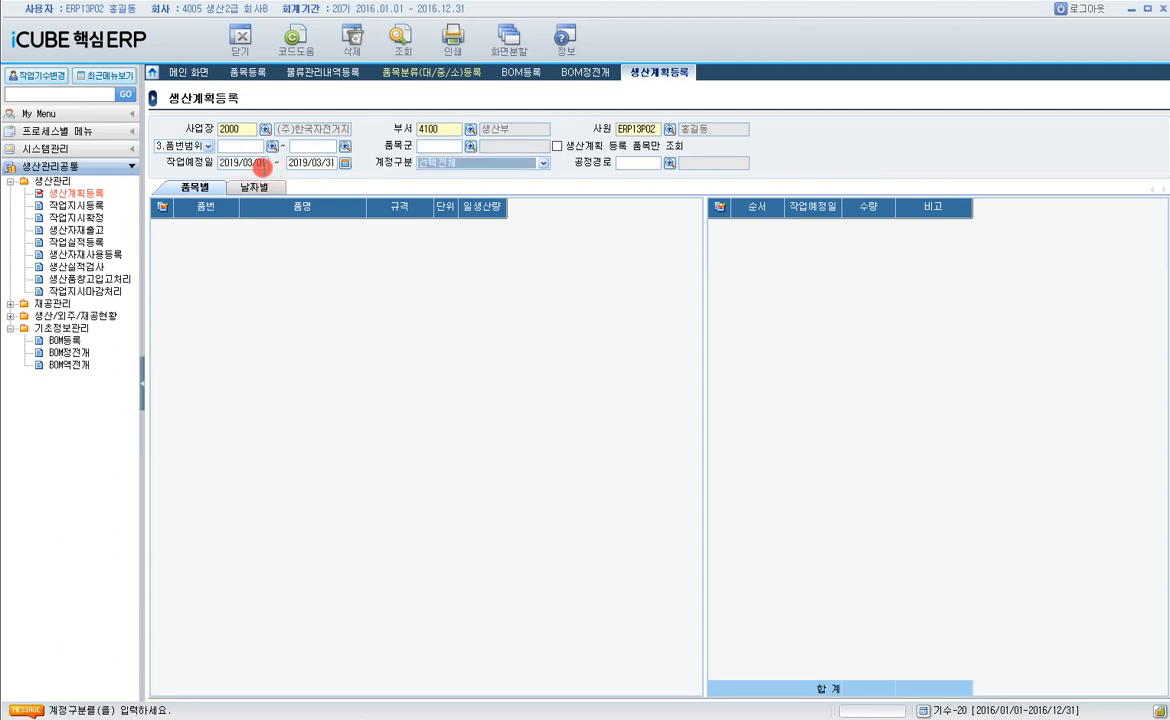
left_click(461, 164)
left_click(455, 186)
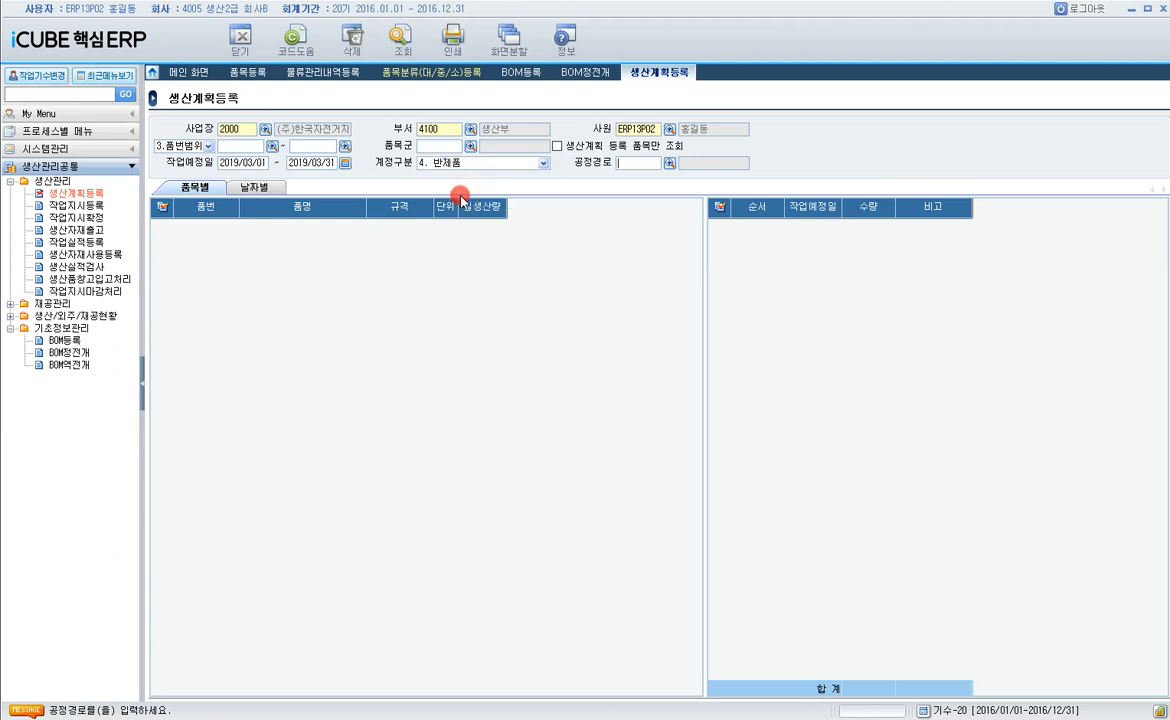
left_click(408, 56)
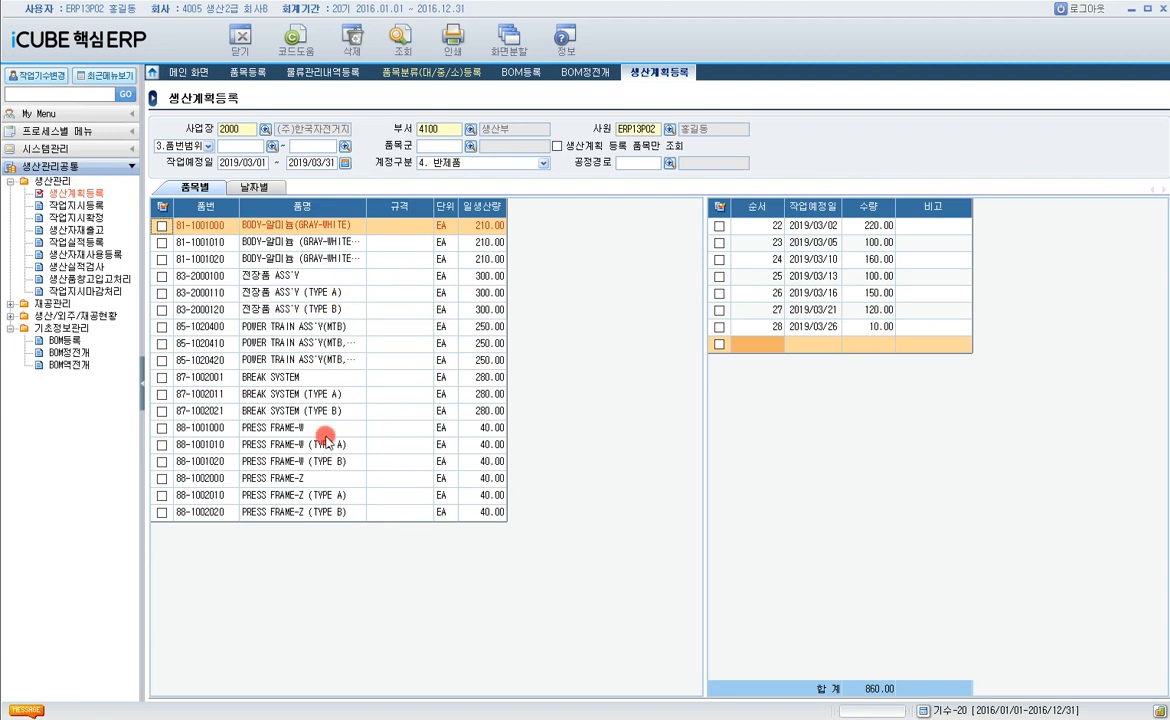
- Check the planned production dates and total quantities of BREAK SYSTEM (87-1002001) and 전장품 ASS'Y (TYPE A)
left_click(323, 377)
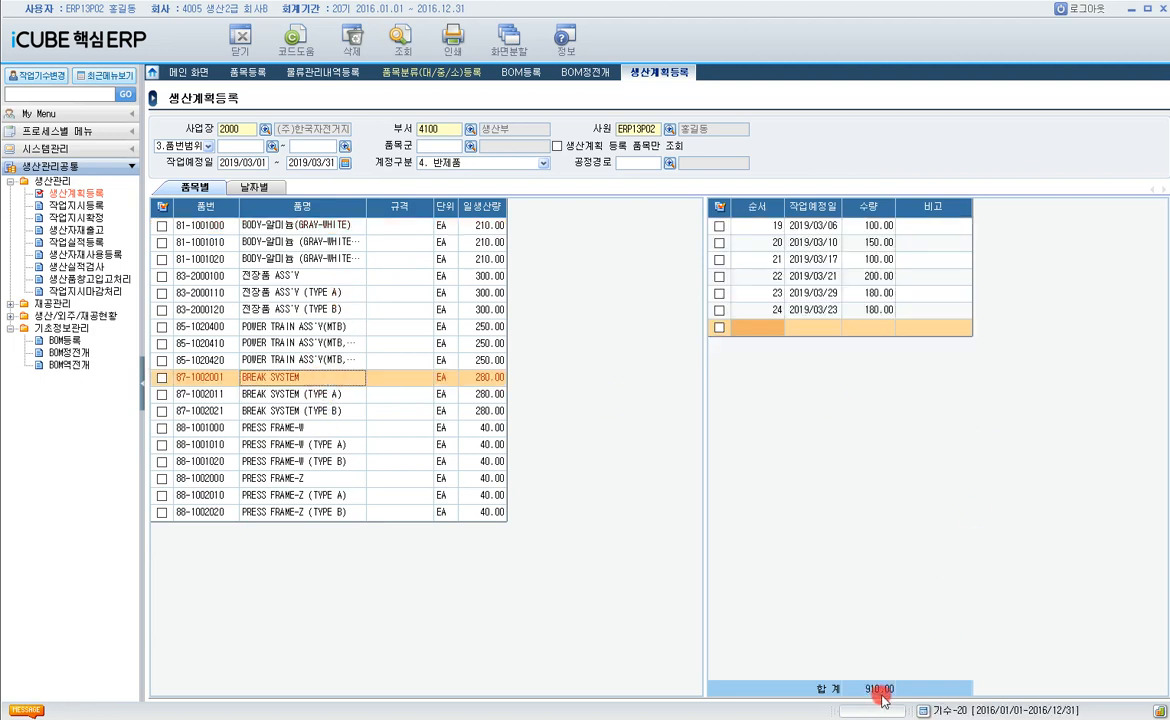
left_click(315, 292)
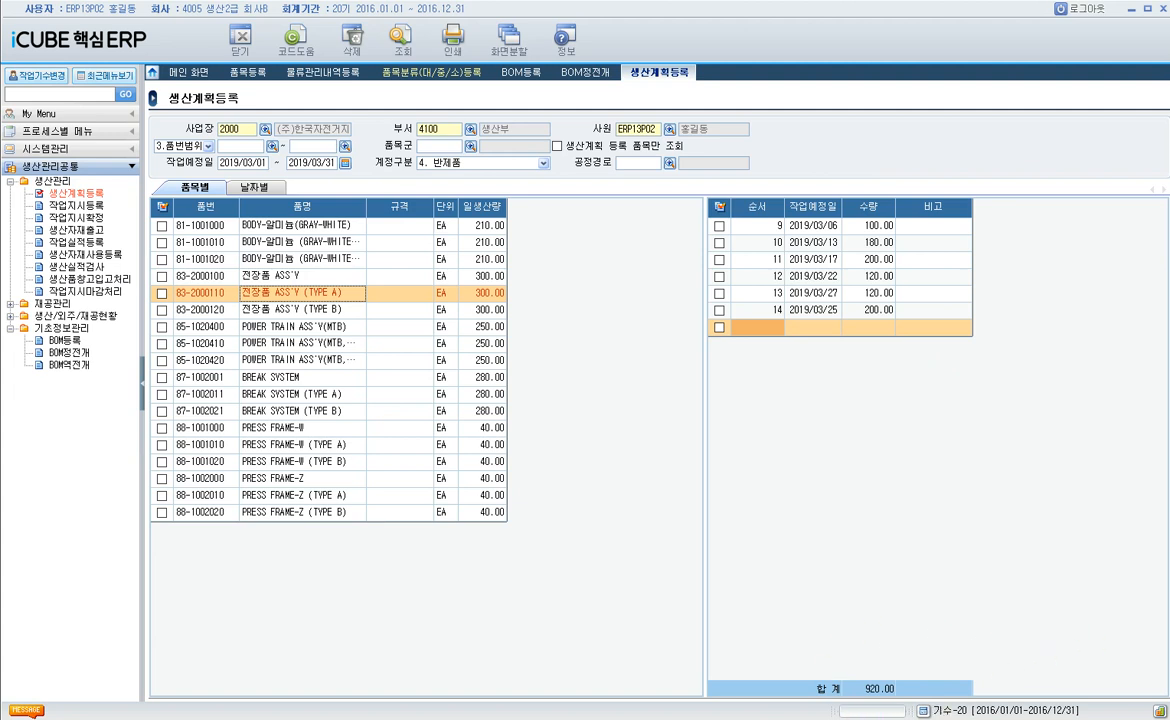
left_click(907, 666)
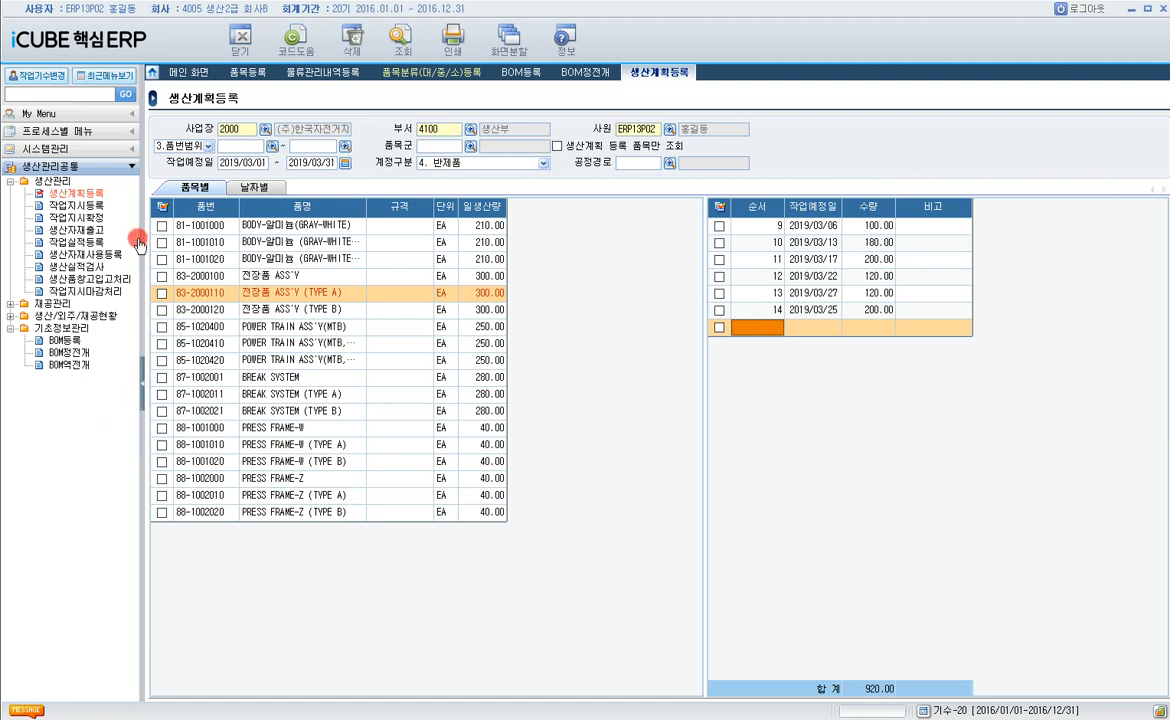
- In 작업지시등록, query the work orders of process L200 and workplace 반제품작업장 (L202) for 2019/03/01 to 2019/03/31
left_click(83, 205)
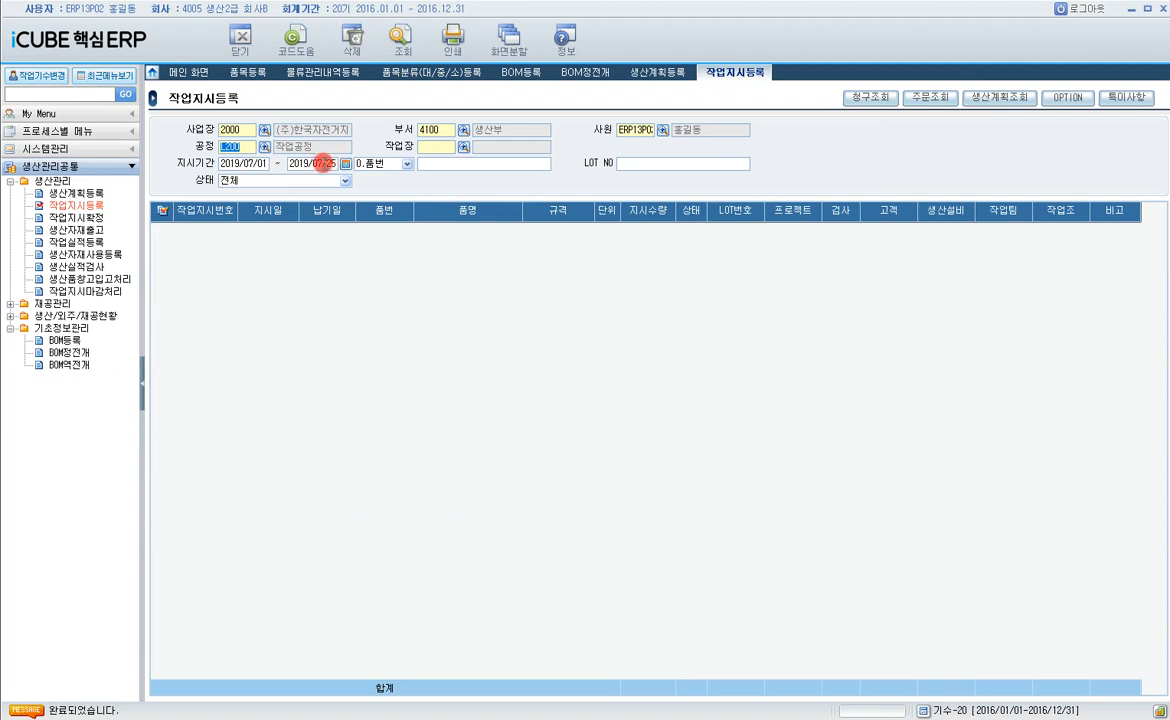
key("Return")
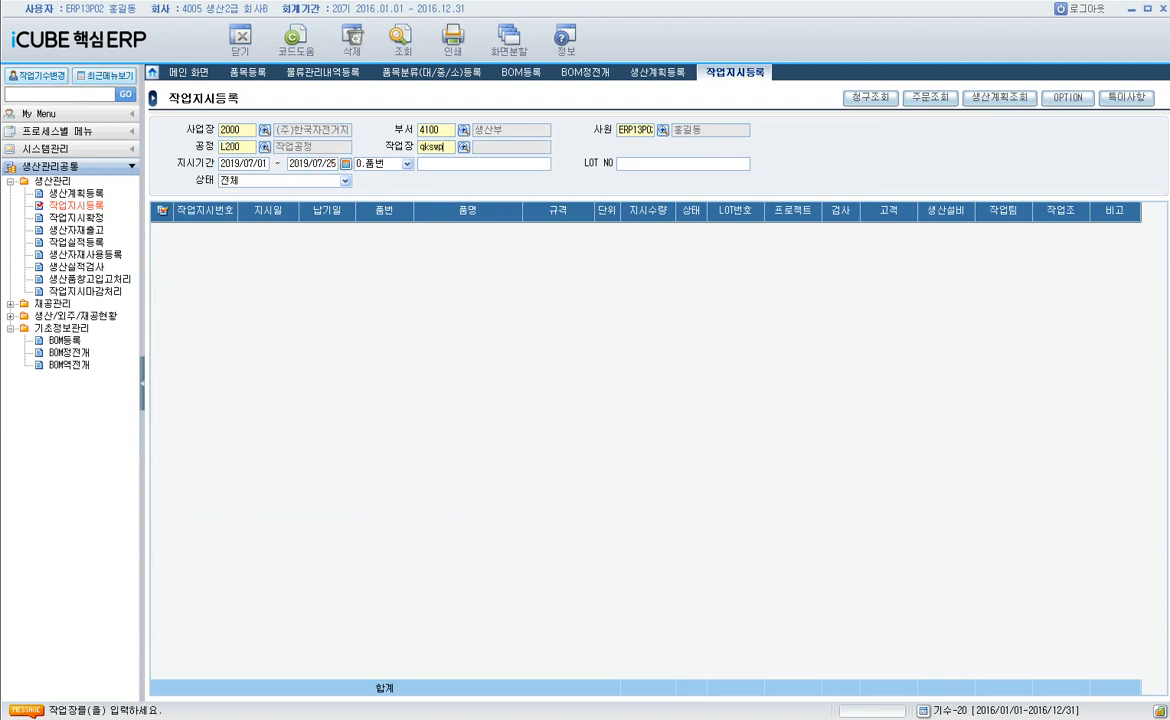
type("ㅇ반제")
type("품")
key("Return")
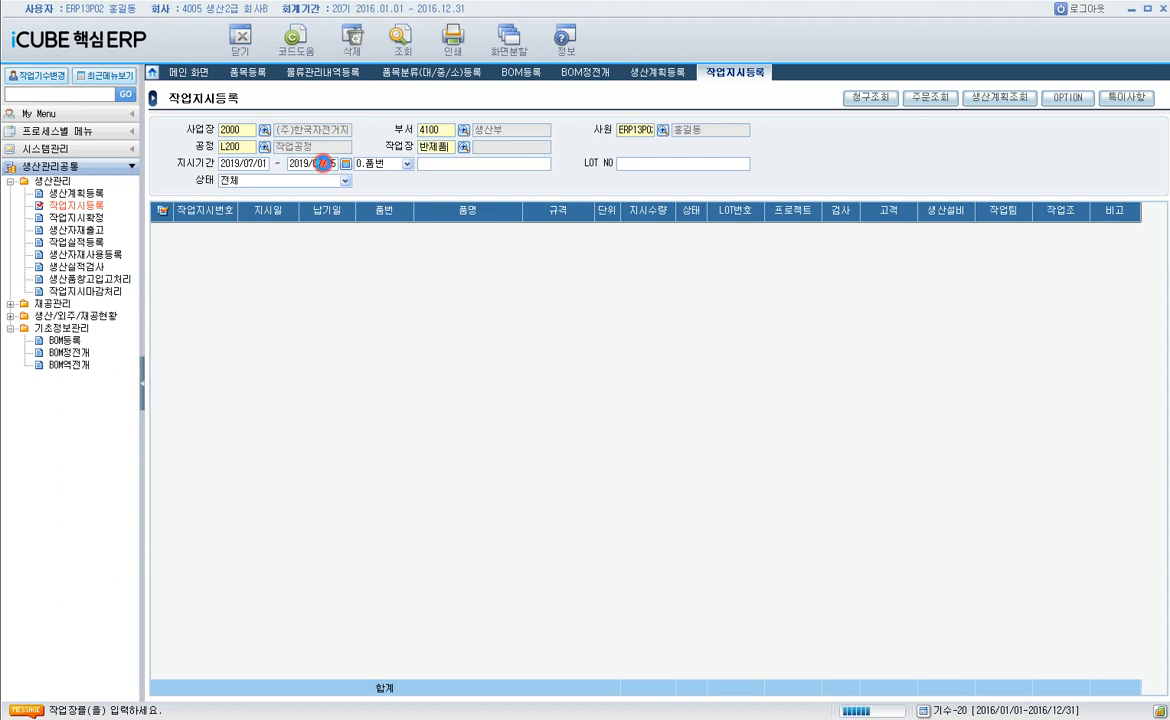
type("2019/03/01")
key("Return")
type("20190331")
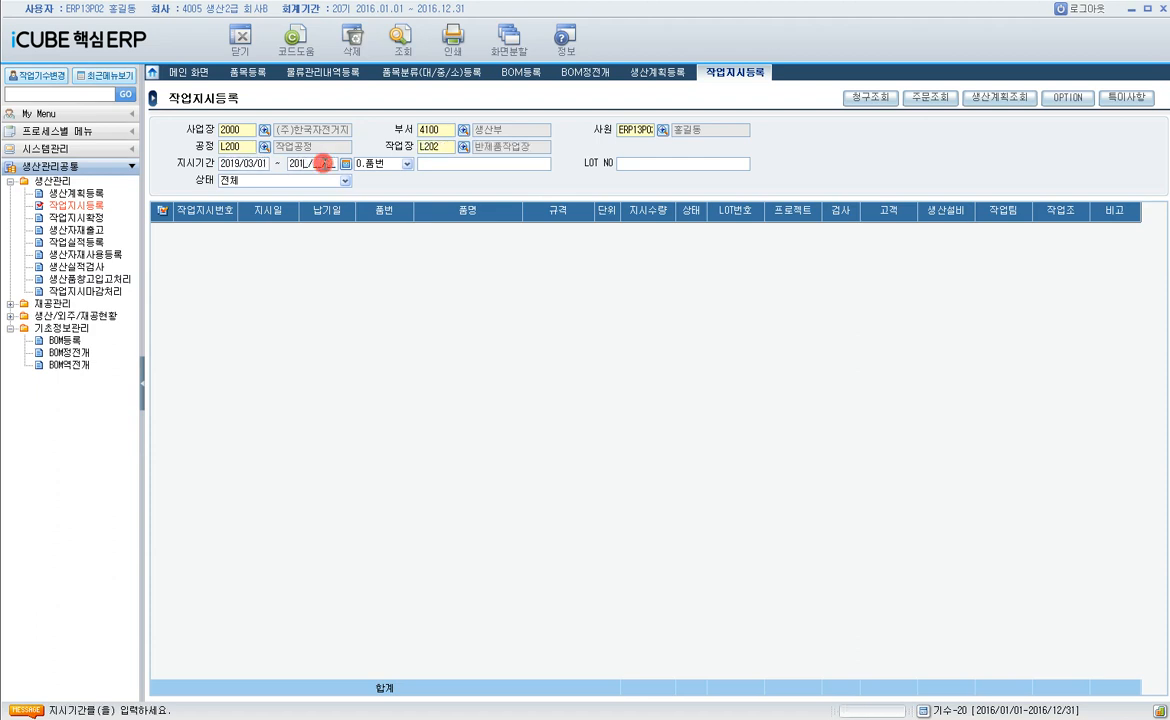
key("Return")
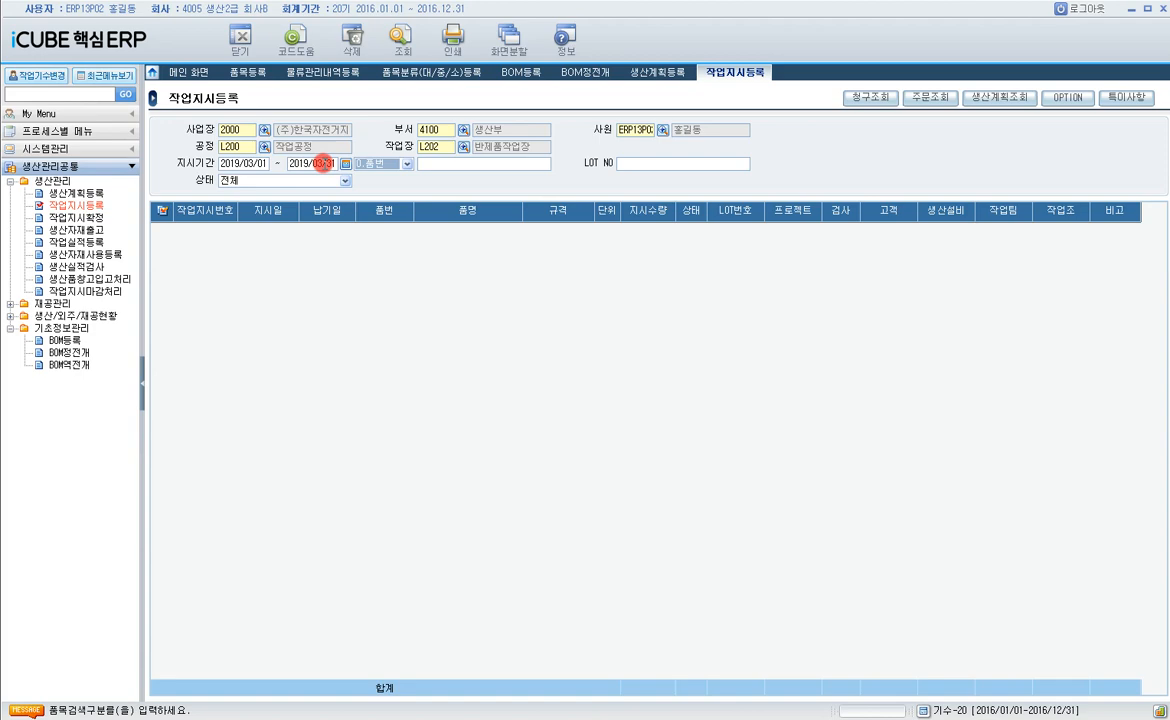
left_click(390, 50)
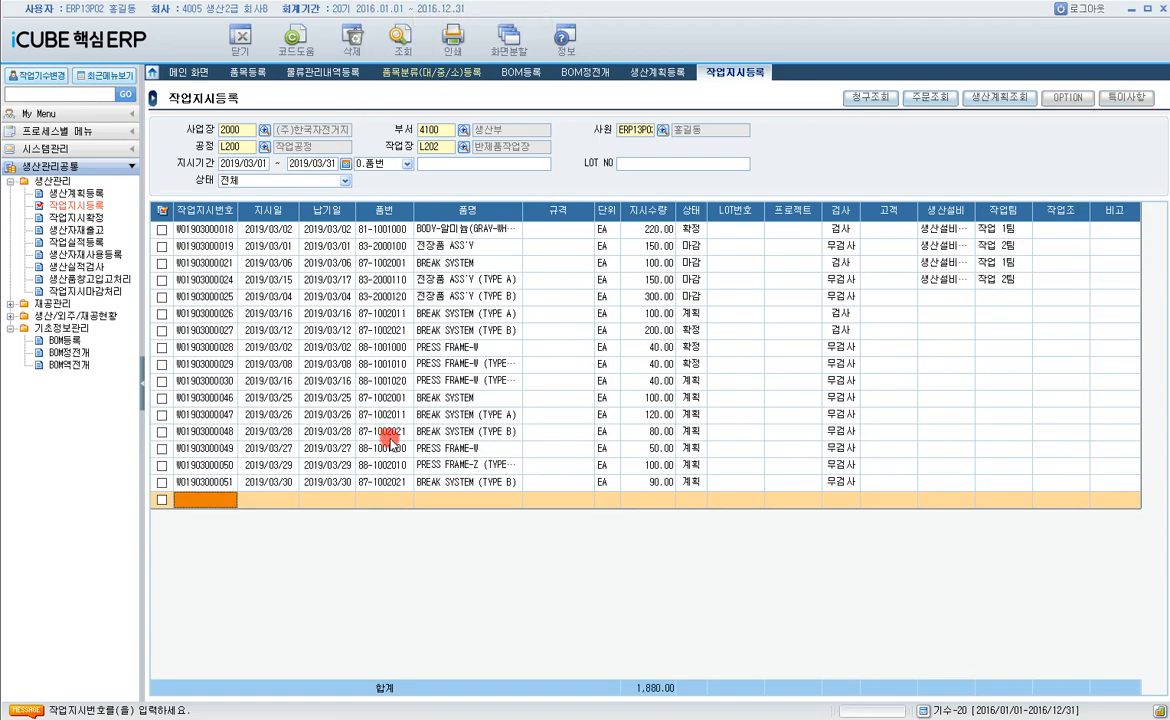
- View the 작업지시등록 history information of the 전장품 ASS'Y (TYPE A) work order and close it
left_click(217, 280)
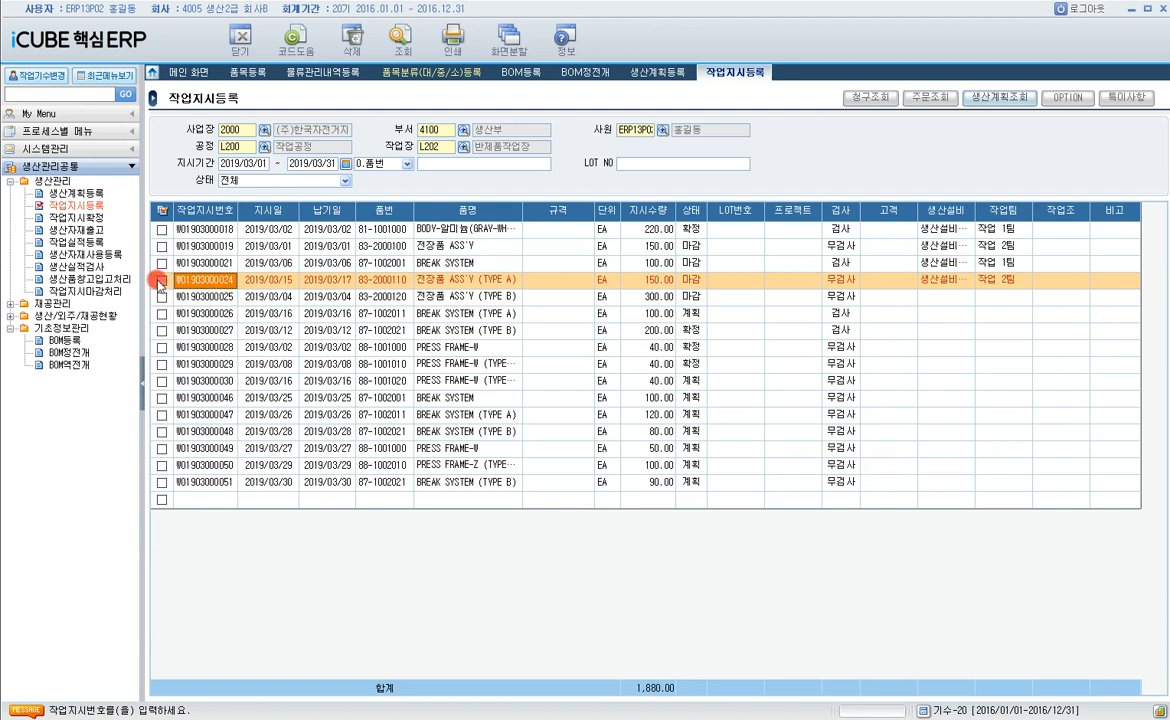
right_click(226, 285)
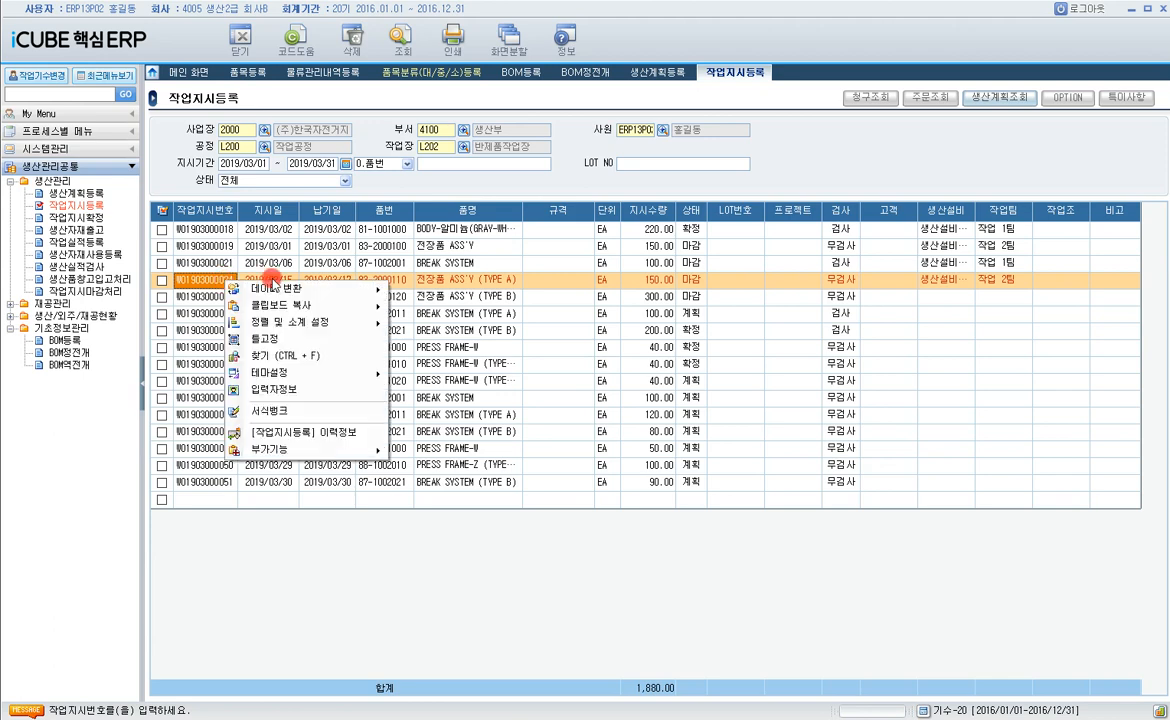
left_click(314, 440)
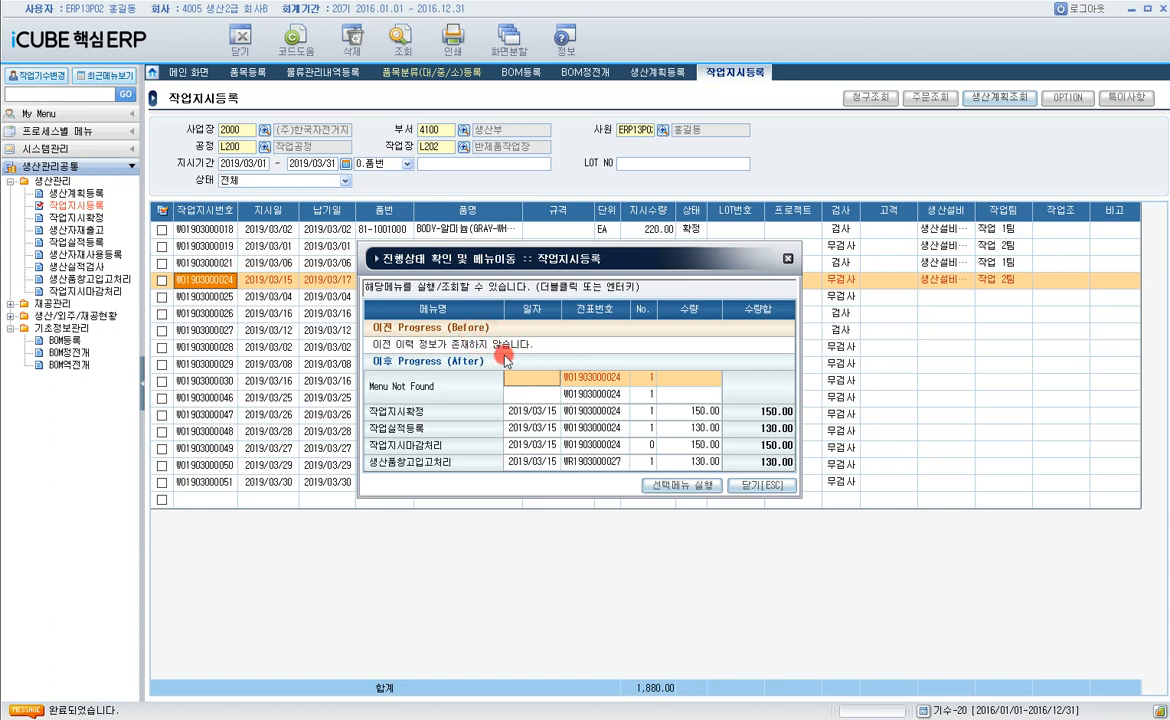
left_click(766, 490)
- View the 작업지시등록 history information of the 전장품 ASS'Y (TYPE B) work order and close it
left_click(229, 297)
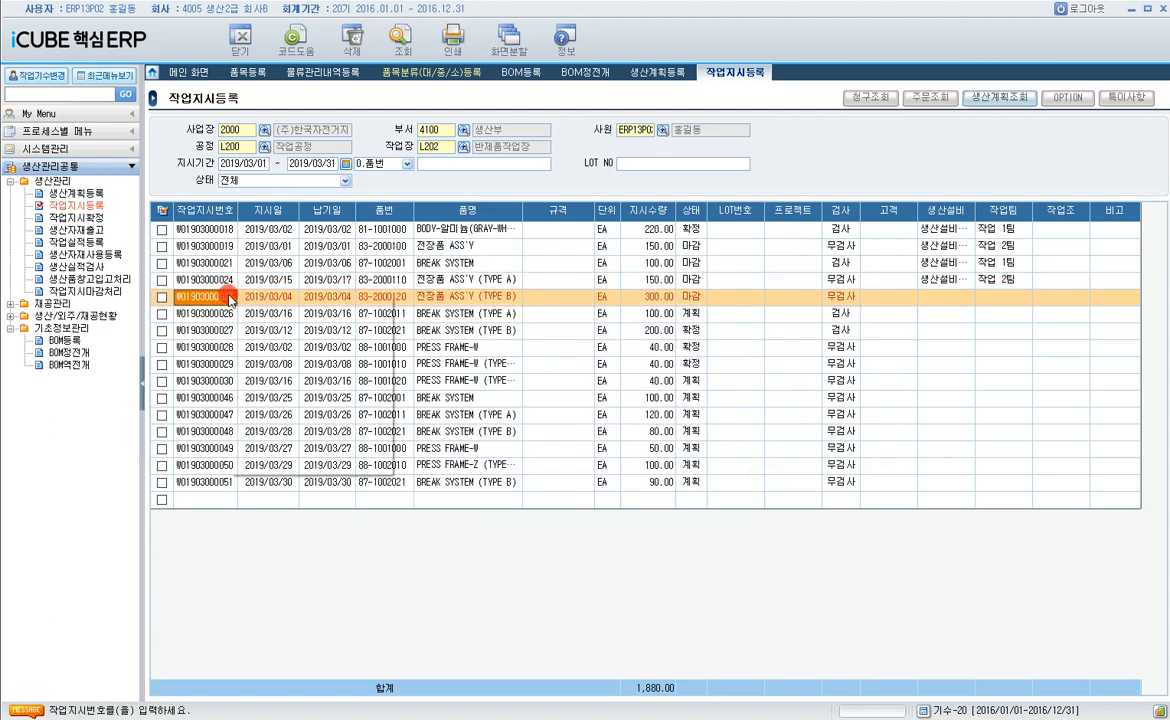
right_click(229, 297)
left_click(277, 416)
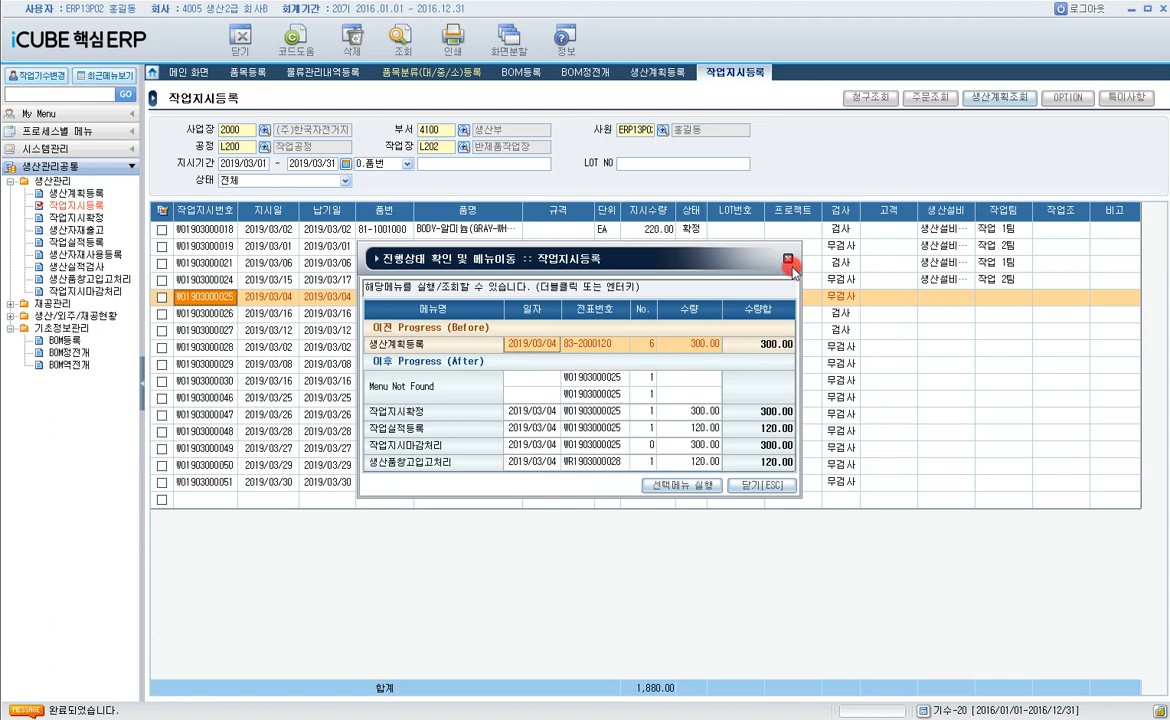
left_click(787, 261)
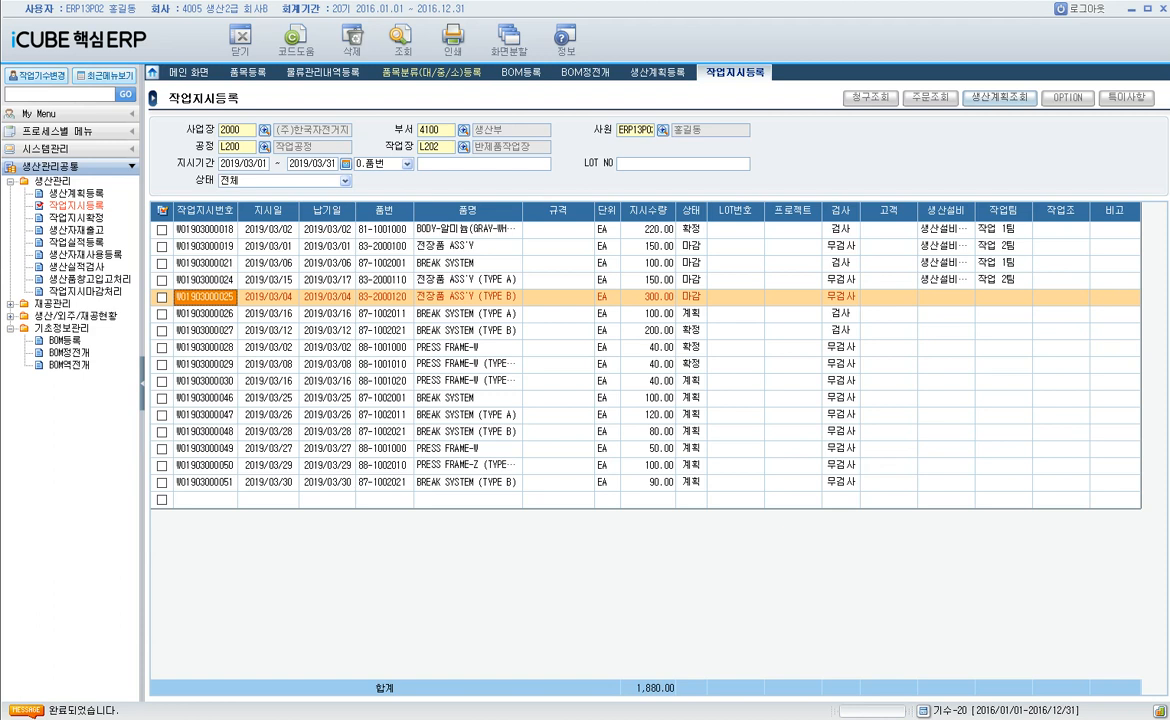
- In 작업지시확정, query the work orders of workplace 반제품작업장 (L202) for 2019/03/25 to 2019/03/31
left_click(80, 218)
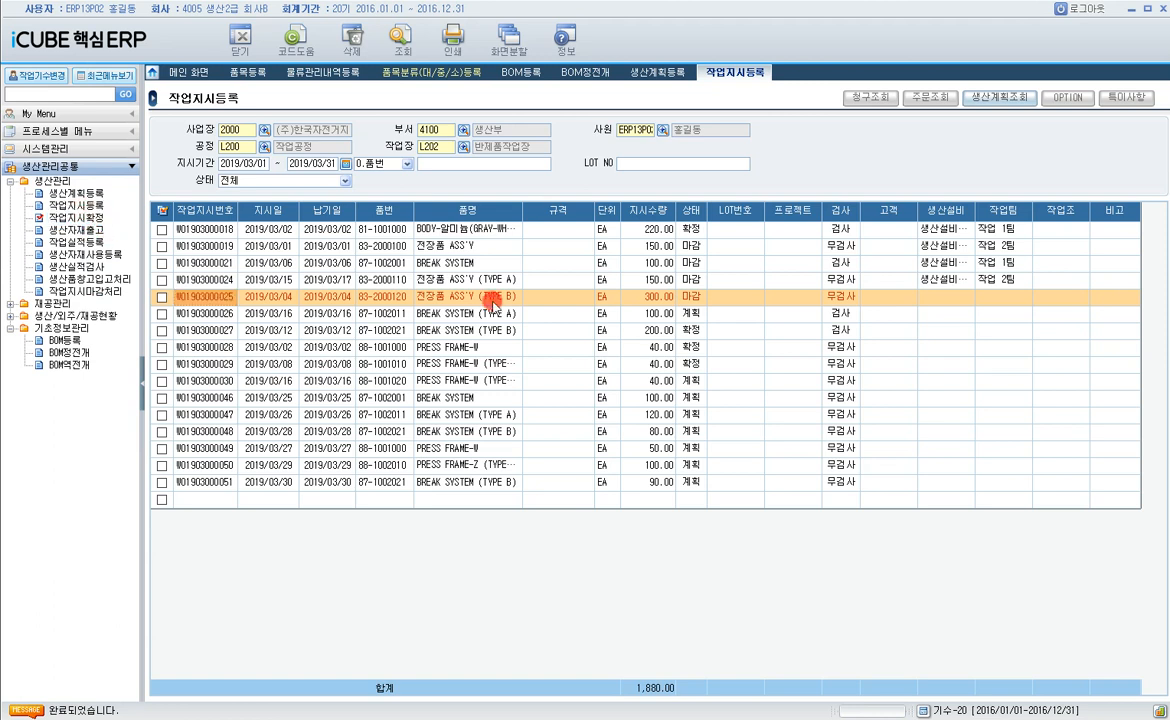
left_click(461, 148)
type("반제품")
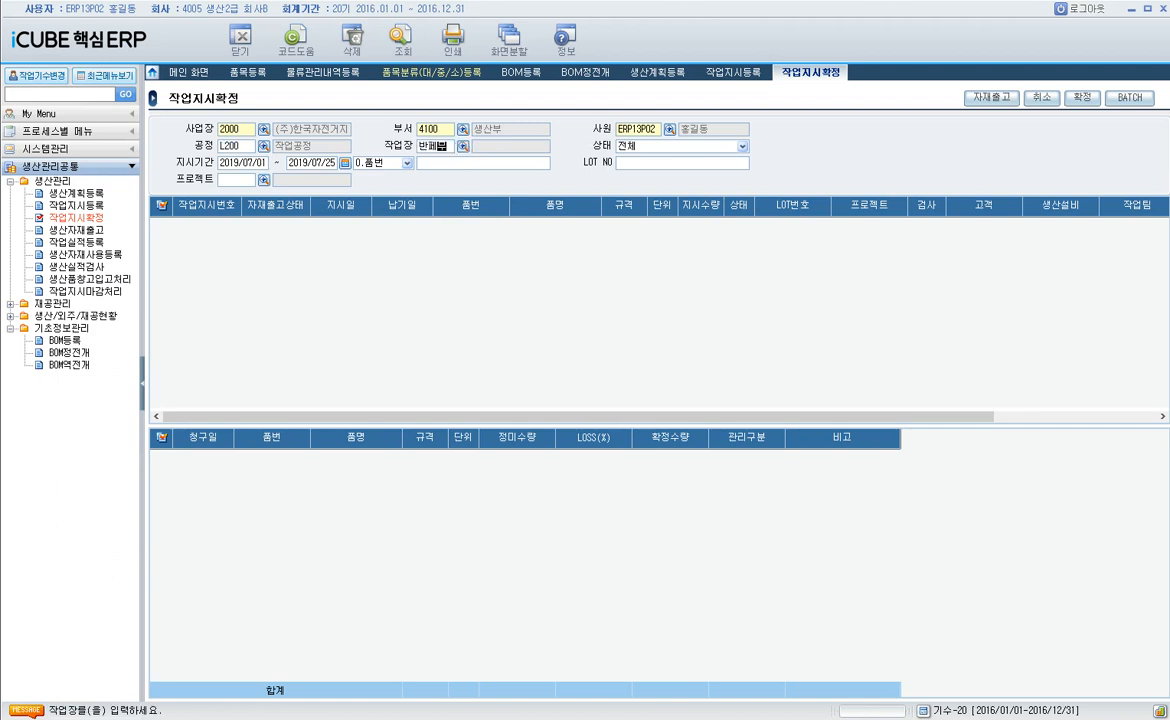
key("Return")
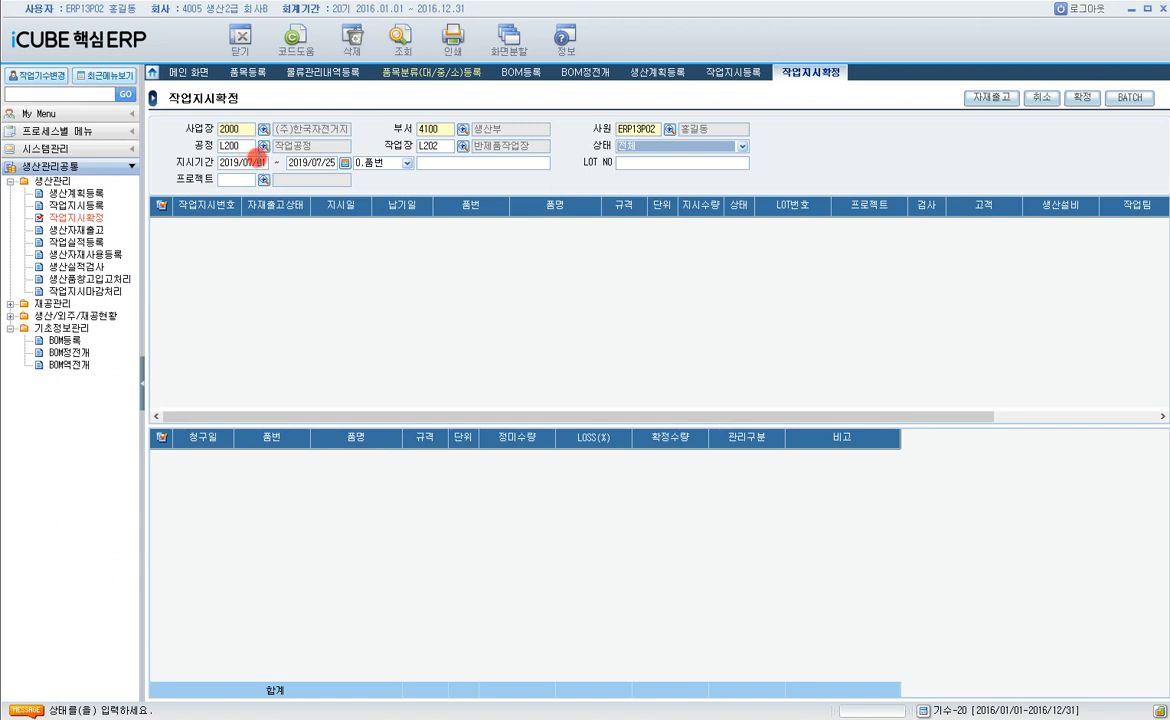
left_click(257, 159)
type("2019/03/25 ~ ")
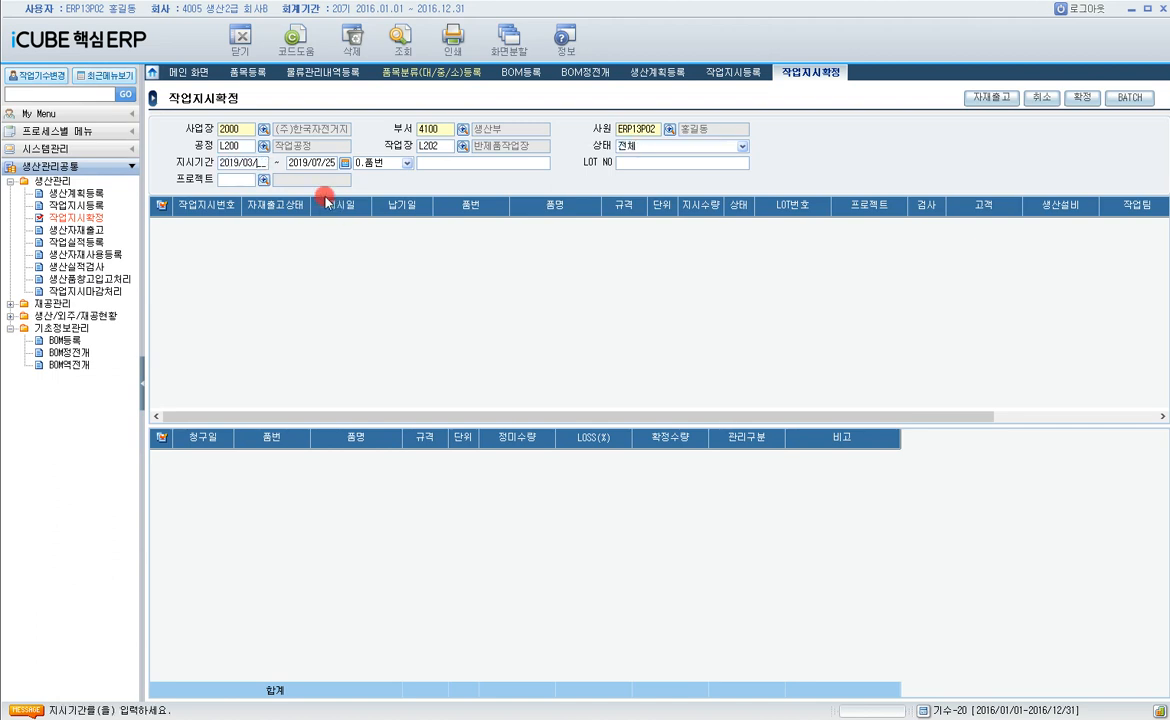
type("2019/03/31")
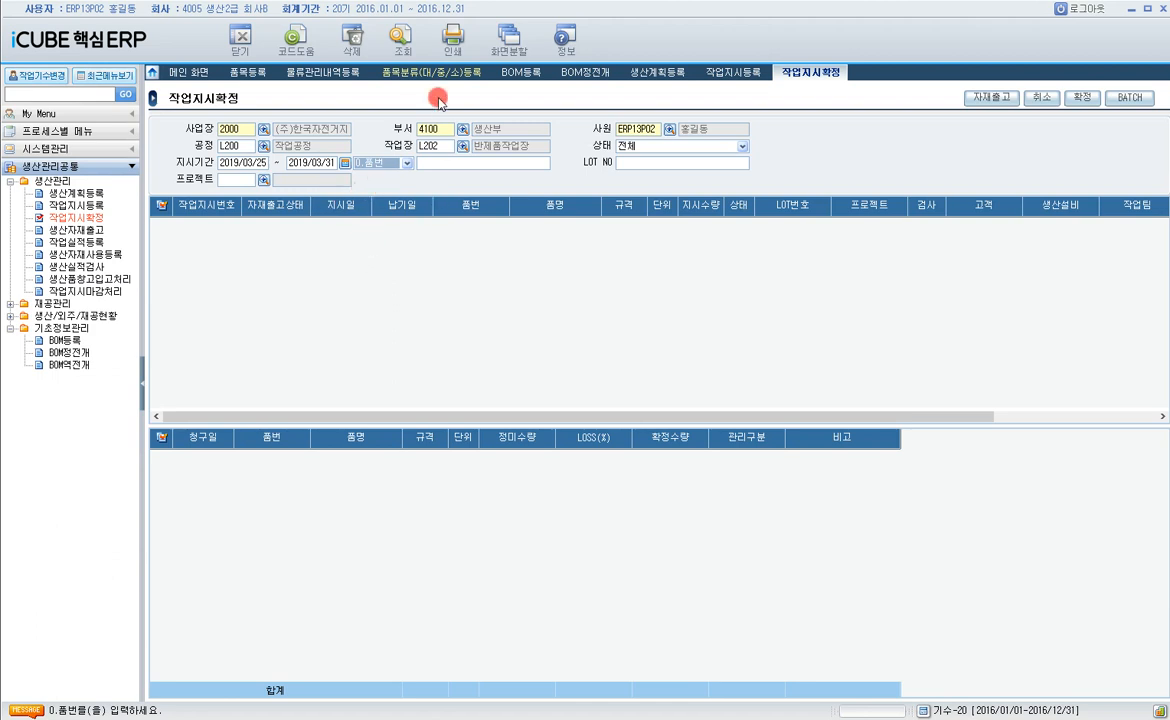
left_click(392, 40)
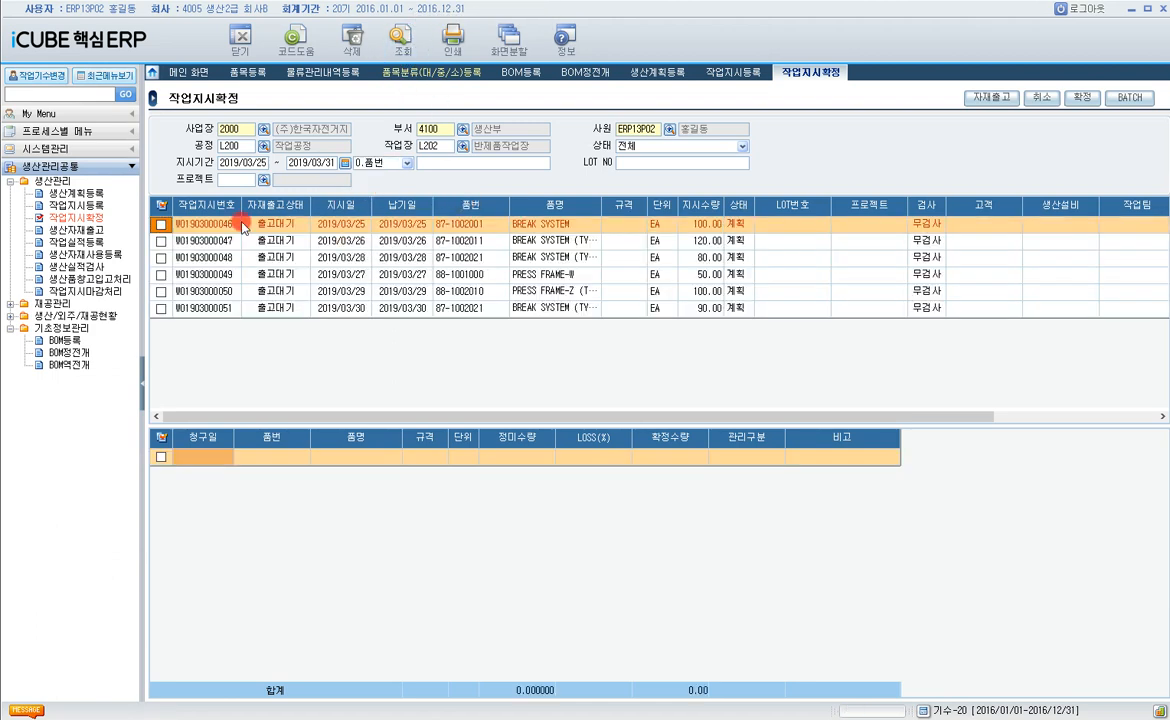
- Confirm all the listed work orders with the usage date 2019/03/31
left_click(161, 204)
left_click(1080, 99)
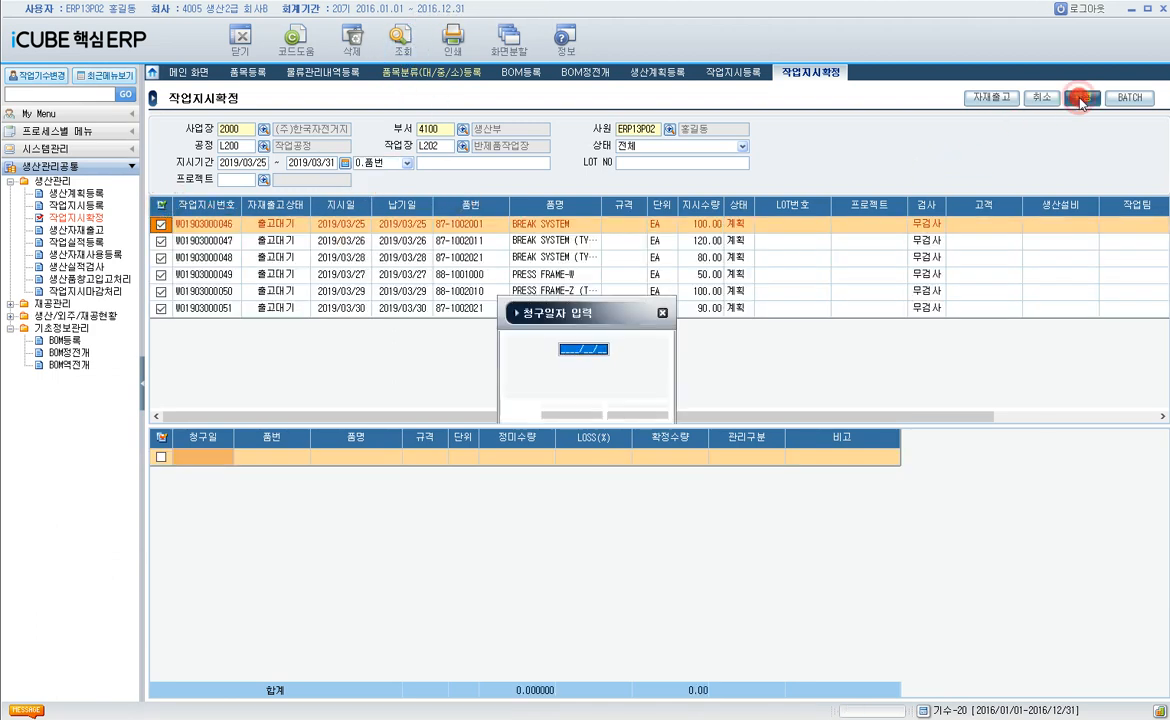
key("Delete")
key("Delete")
key("Delete")
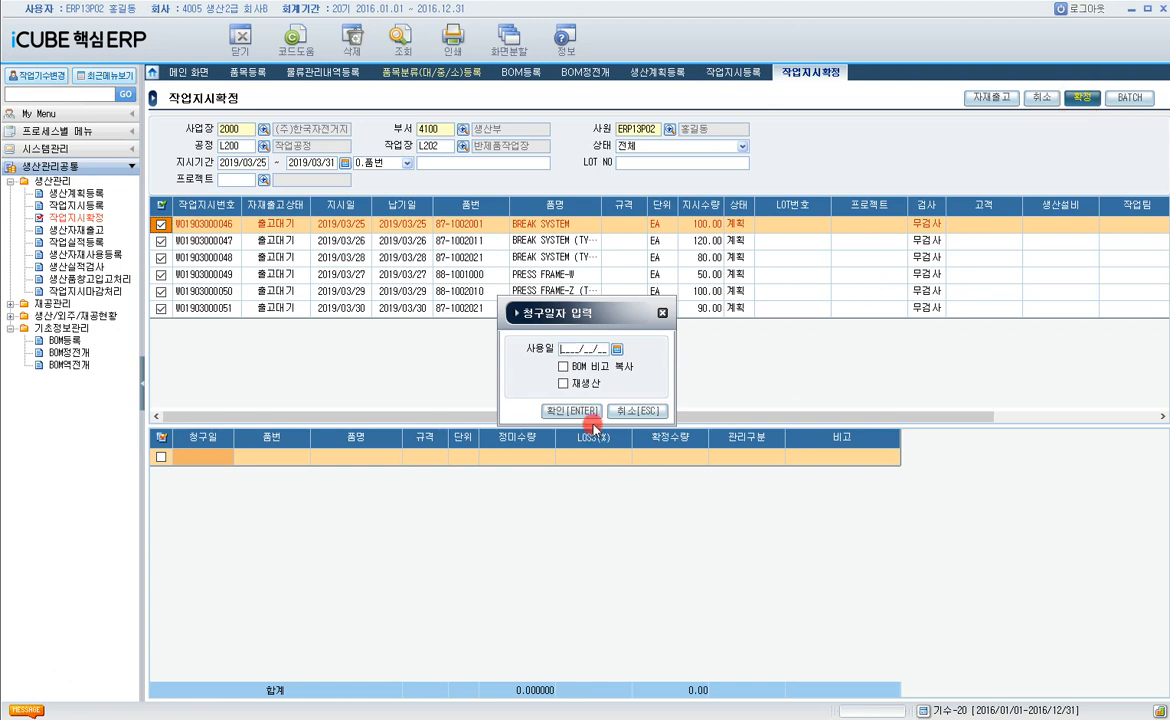
type("2019/03/31")
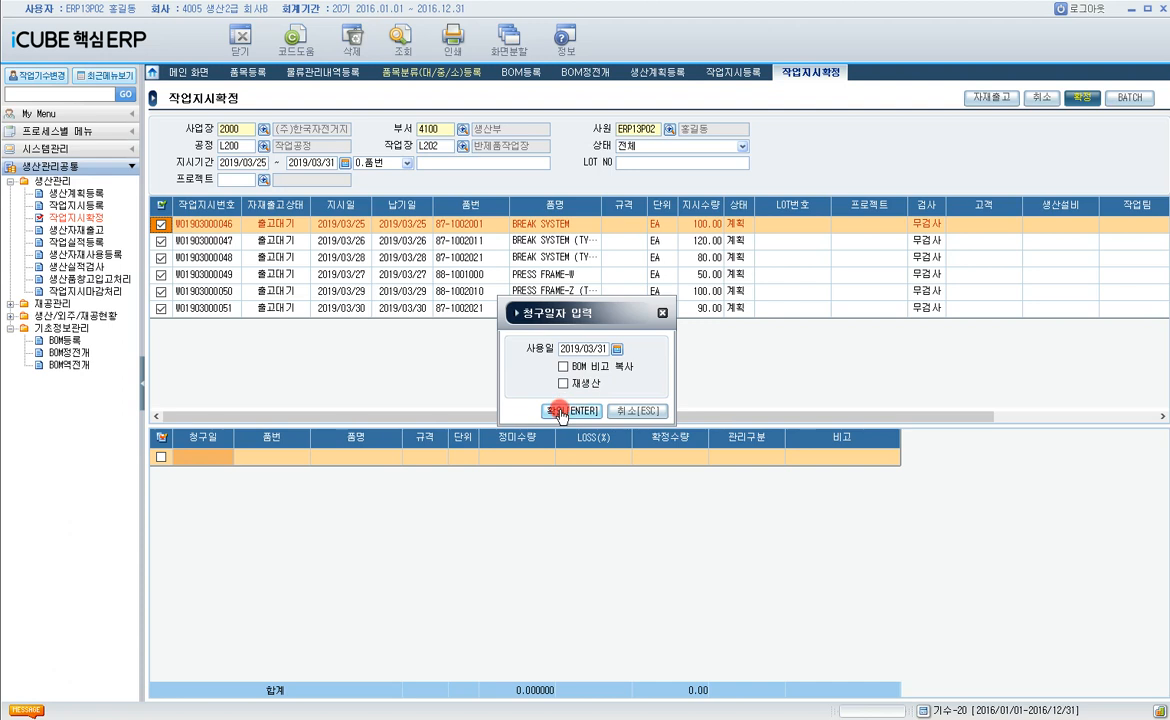
left_click(560, 411)
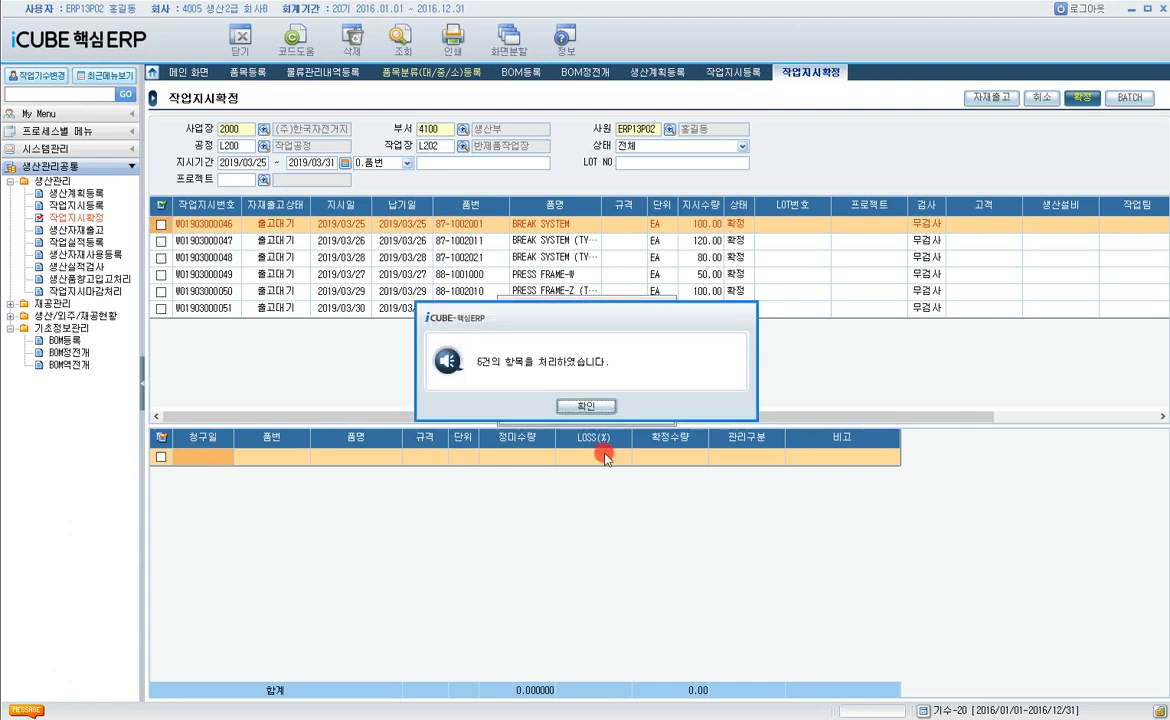
left_click(586, 405)
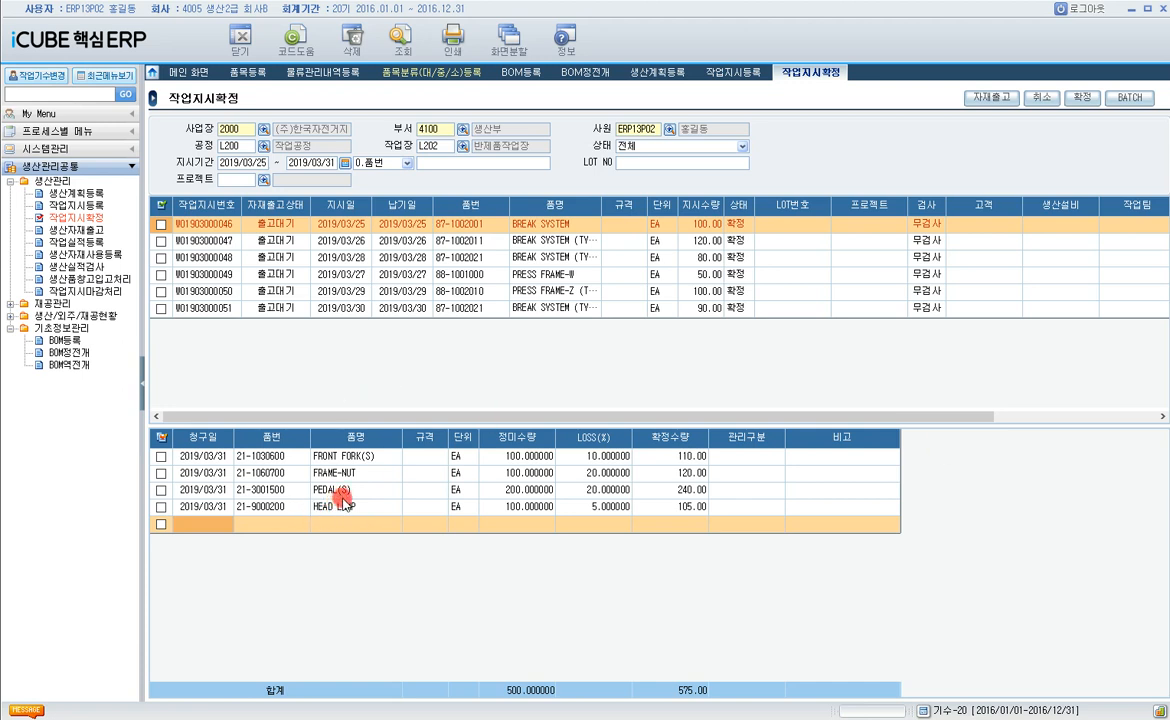
- Examine the claimed materials and their 확정수량 for the confirmed work orders of 반제품작업장, one order after another
left_click(362, 241)
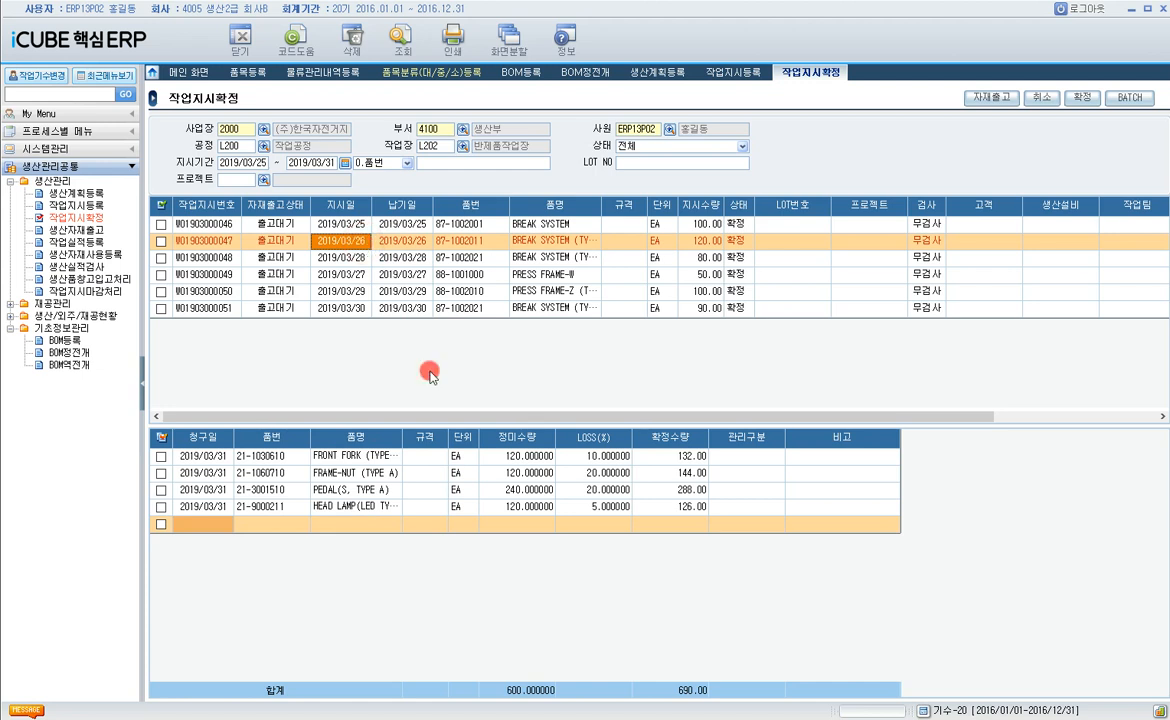
left_click(345, 258)
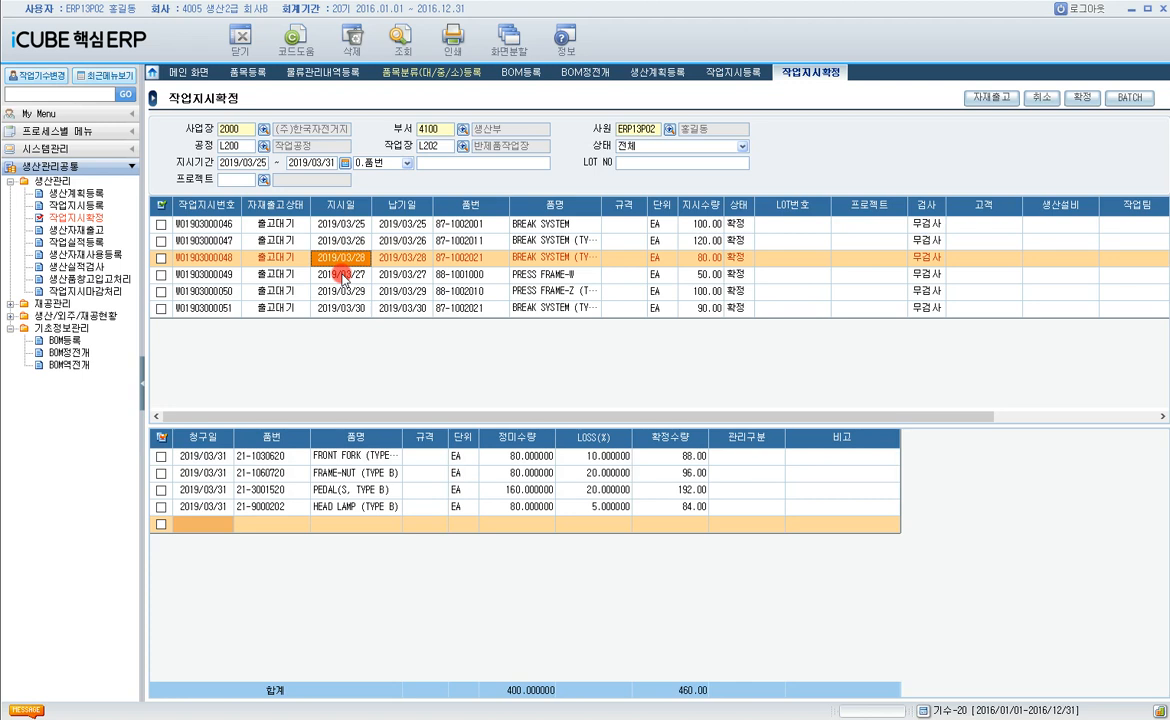
left_click(388, 489)
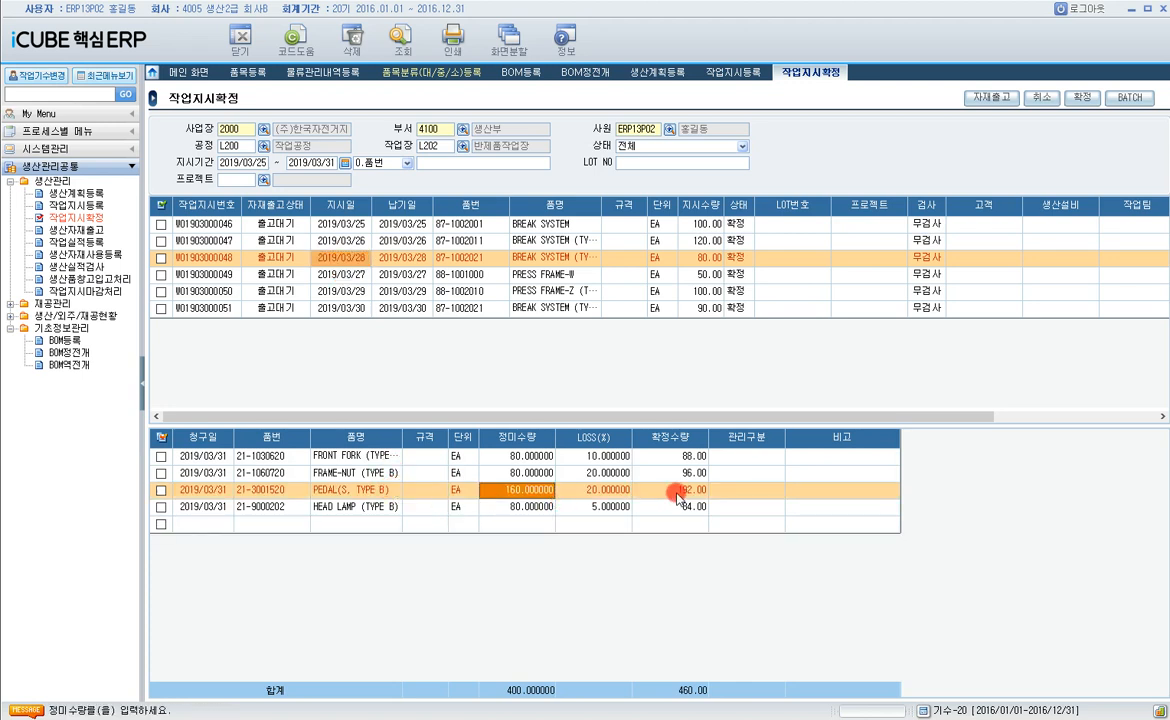
left_click(343, 274)
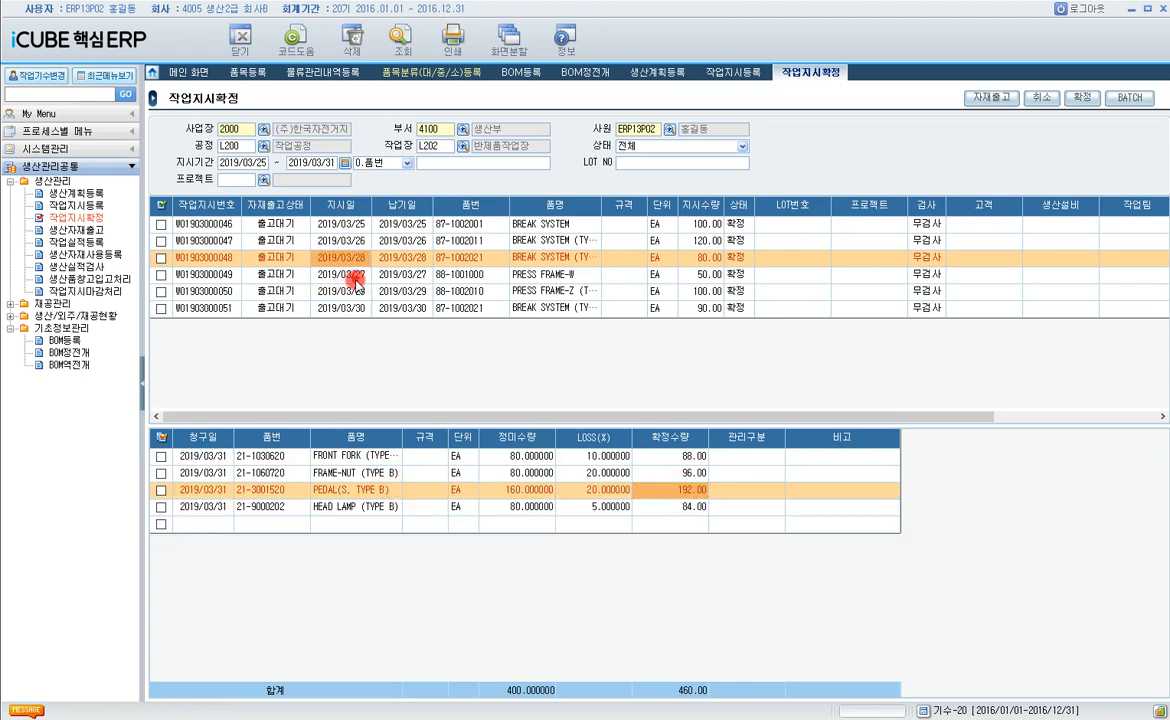
left_click(354, 291)
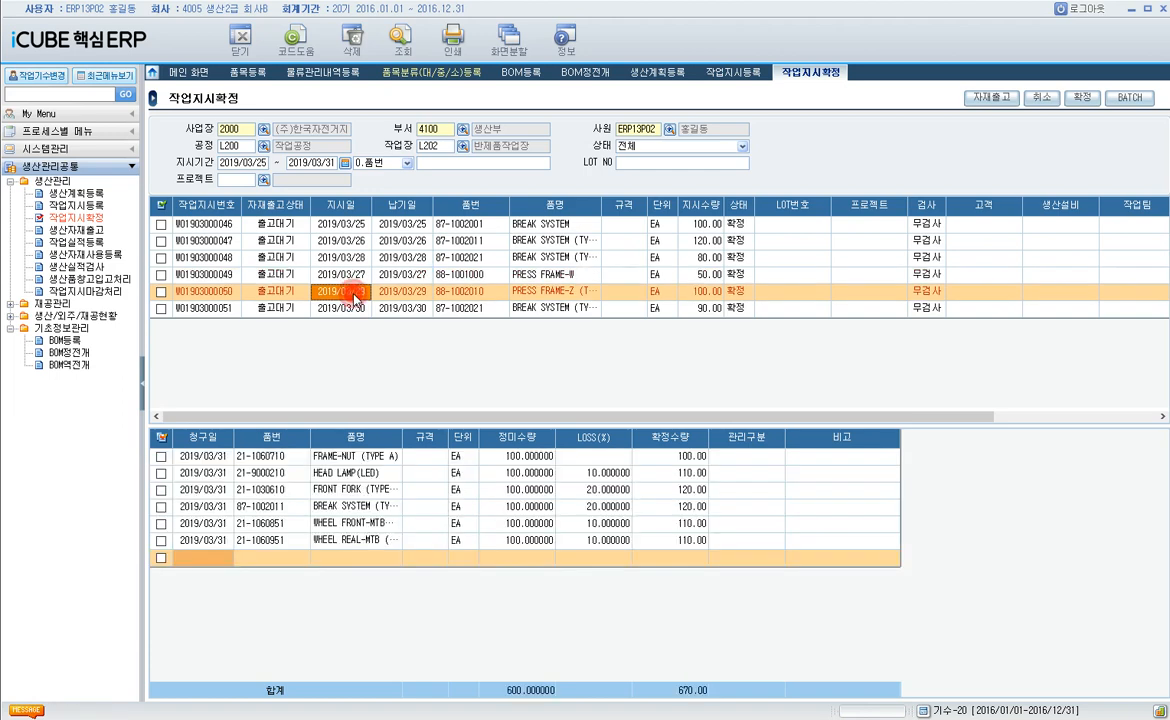
left_click(357, 309)
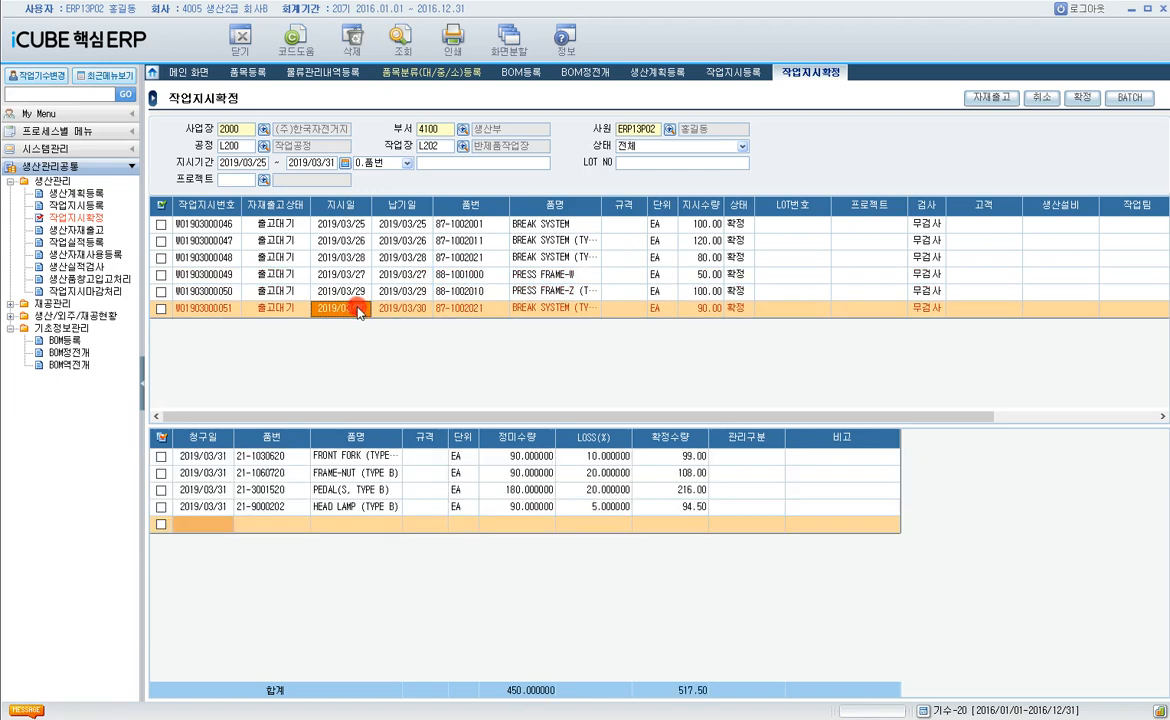
left_click(675, 489)
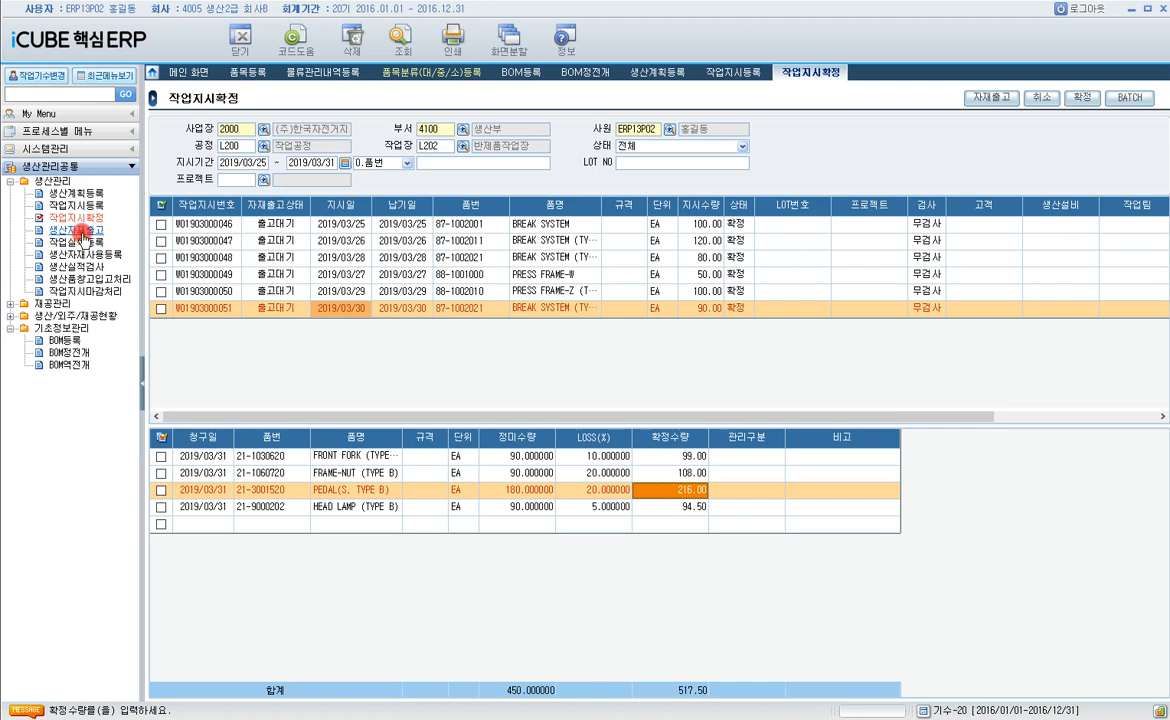
- Open 생산자재출고 and set the 출고기간 to 2019/03/01 through 2019/03/31 with 출고창고 M200
left_click(83, 231)
double_click(83, 231)
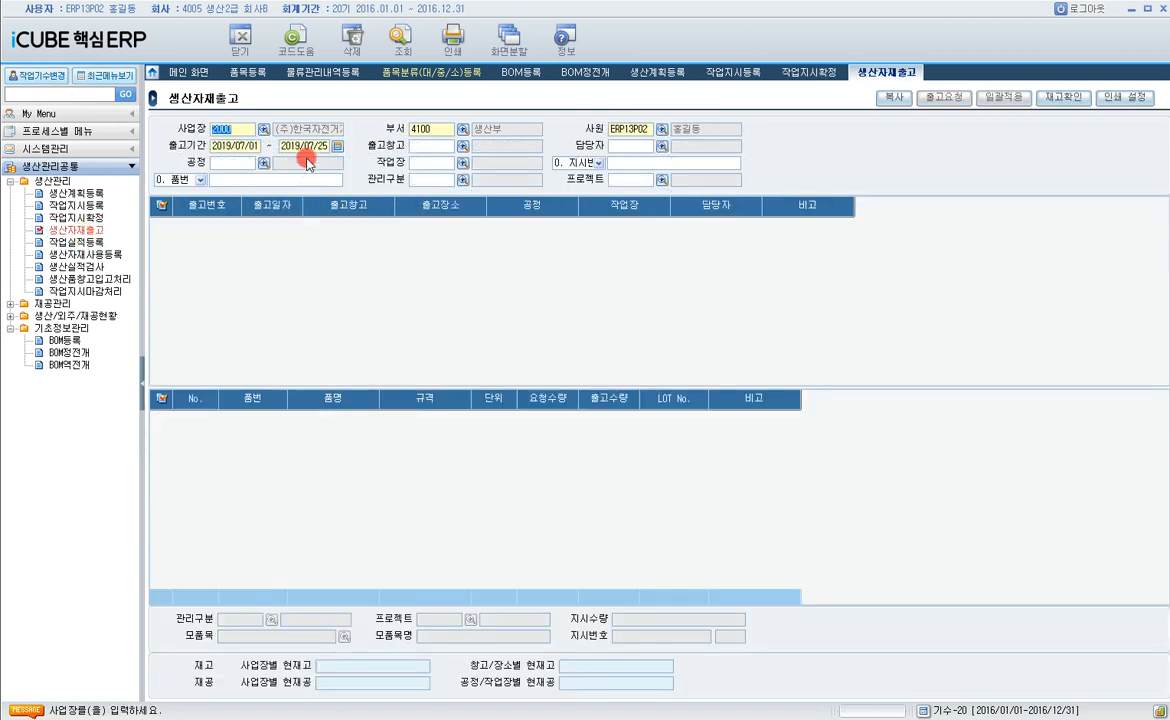
left_click(238, 146)
type("2019/03/01 ~ ")
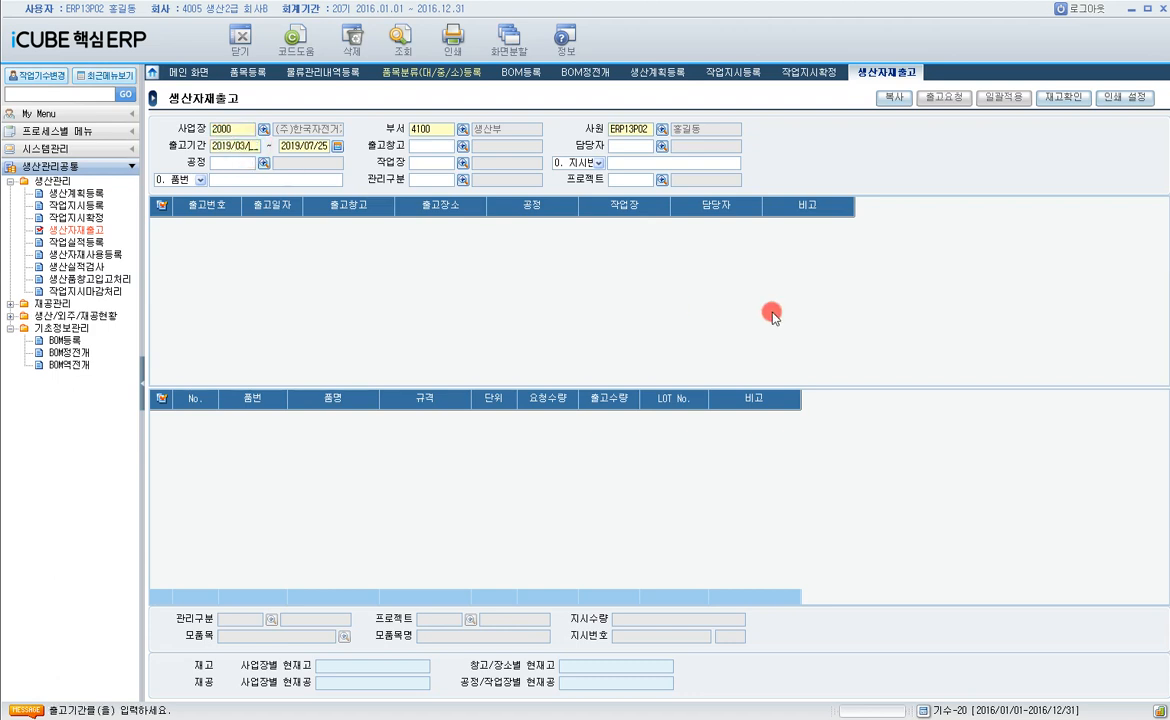
type("2019/03/31")
type("M200")
key("Return")
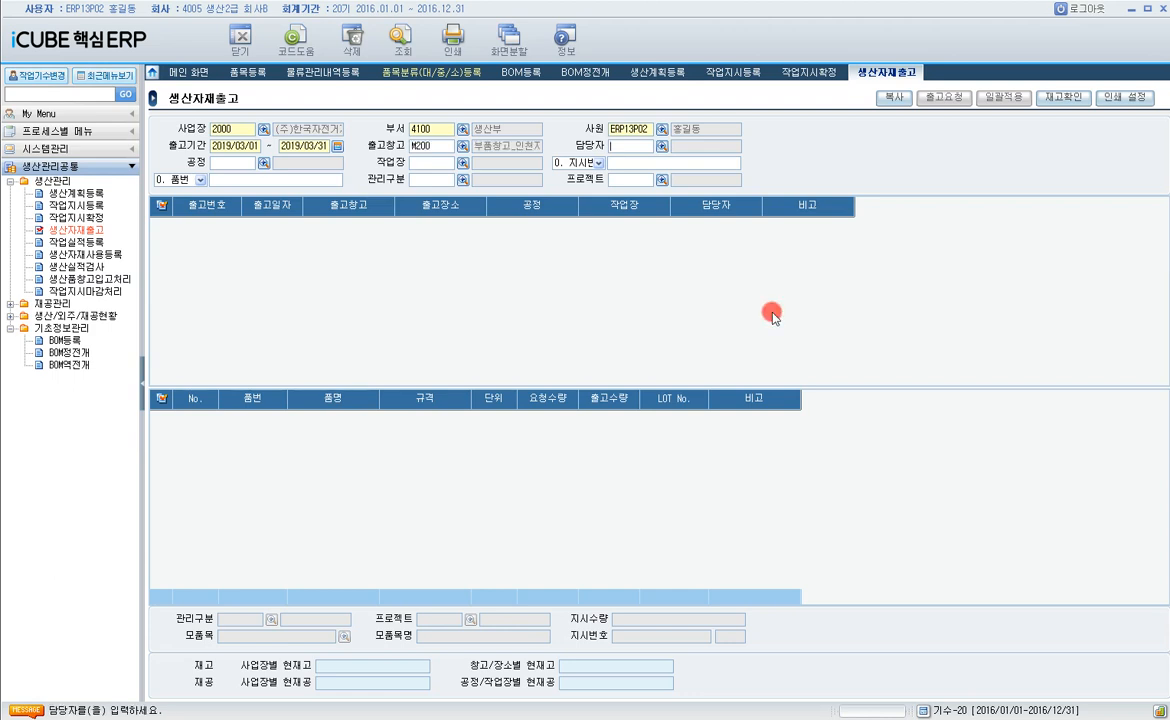
- Query the material issues for 공정 L200 (작업공정) and 작업장 L201 (제품작업장)
left_click(246, 163)
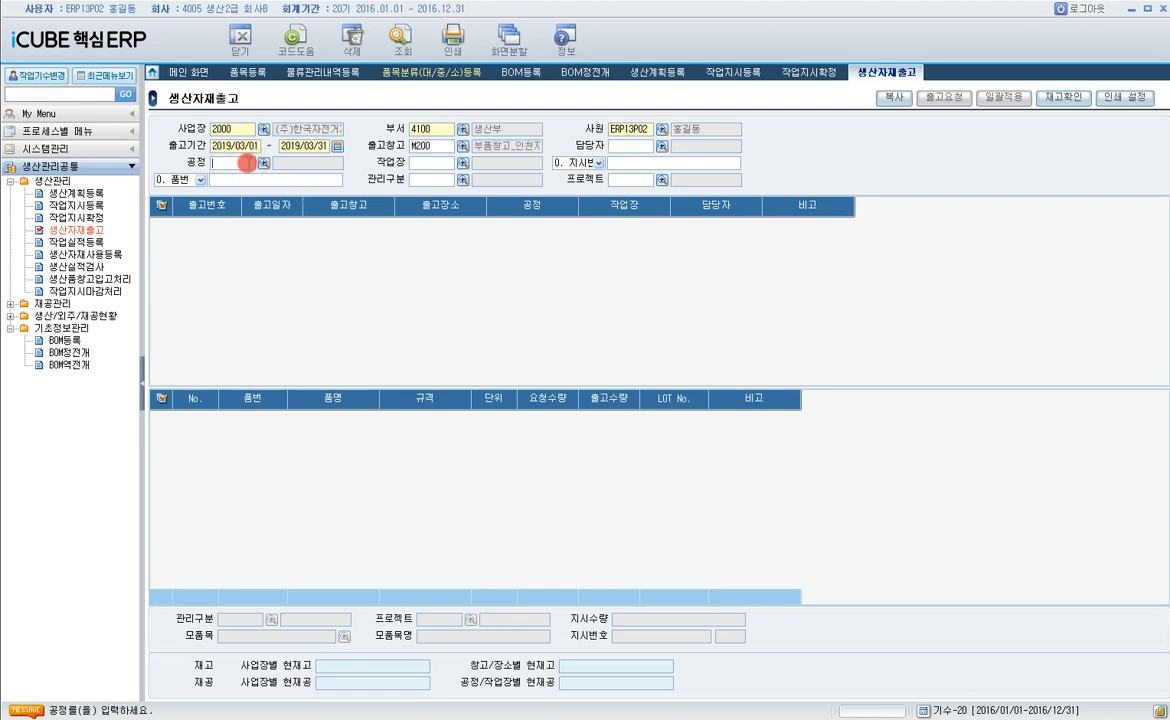
type("L")
key("Return")
key("Return")
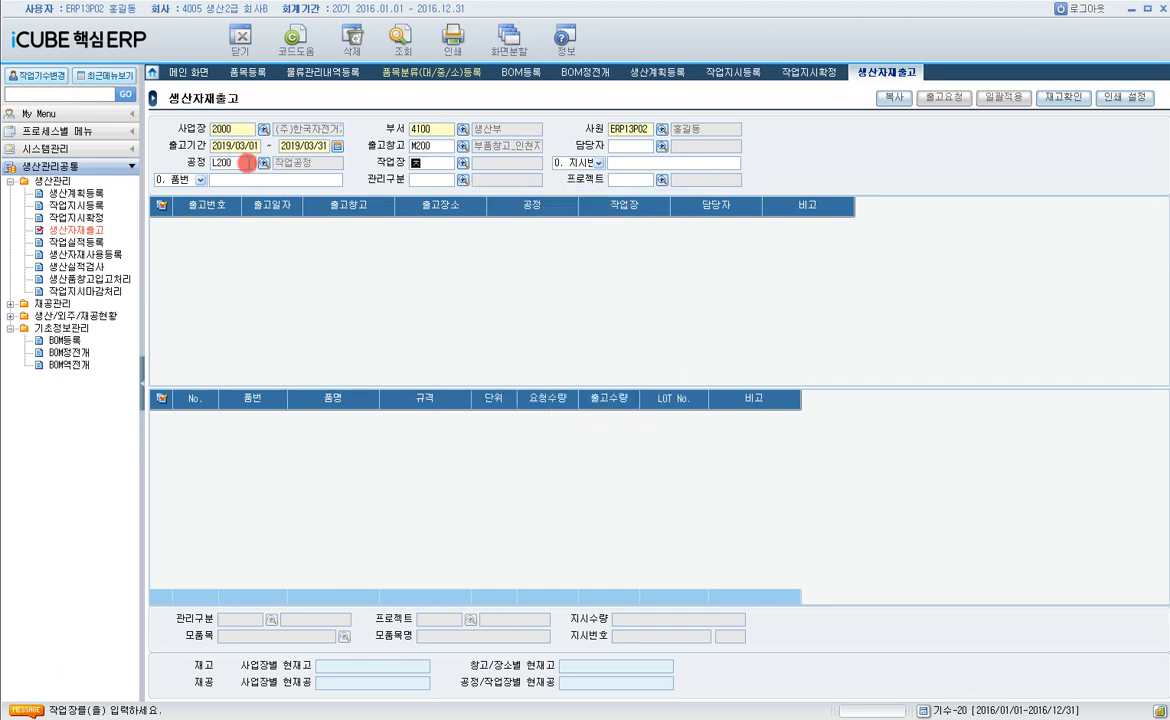
type("제품")
key("Return")
key("Return")
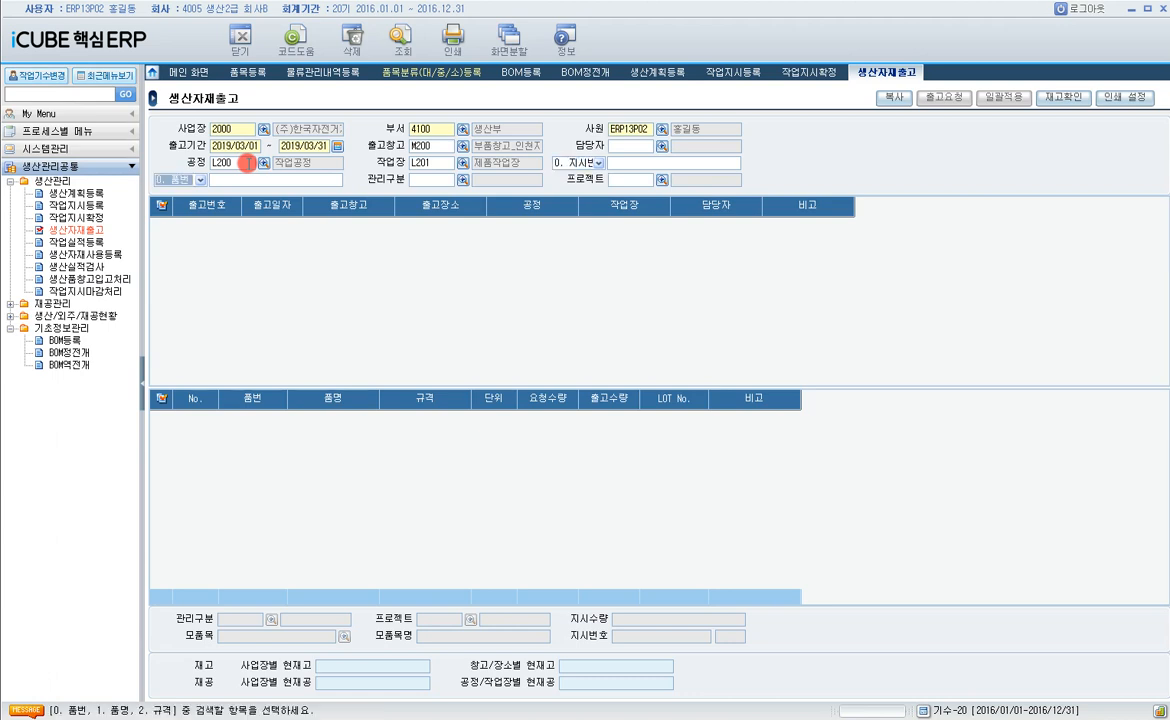
key("Return")
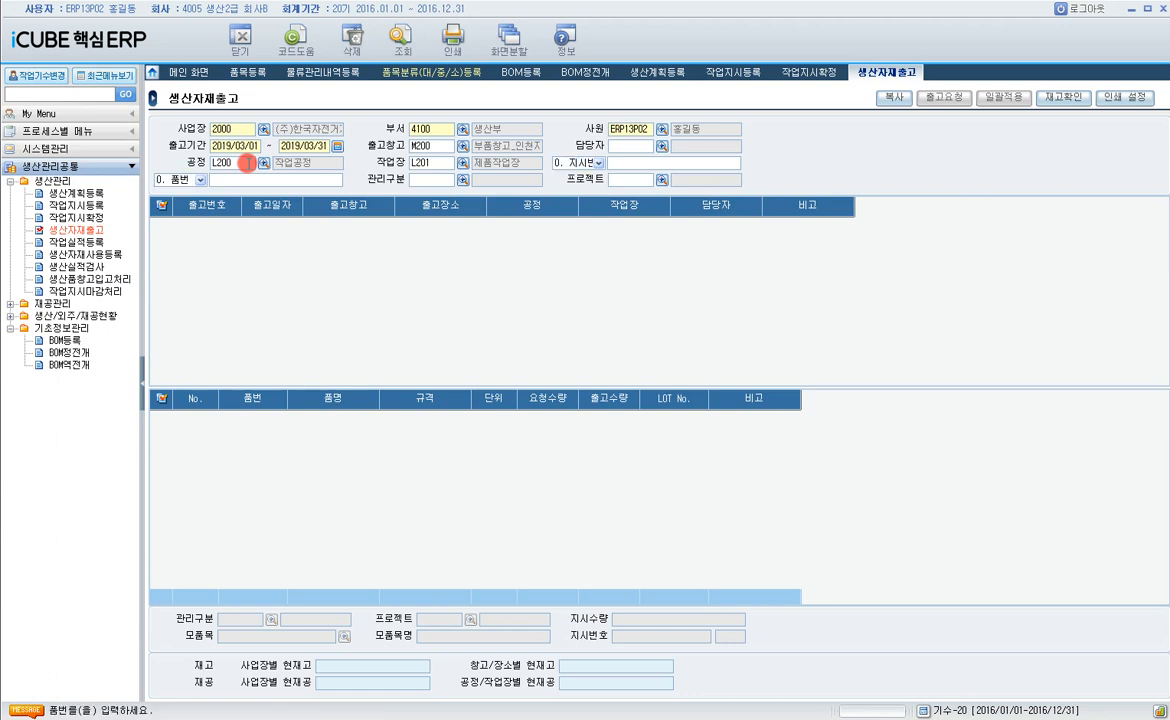
left_click(400, 40)
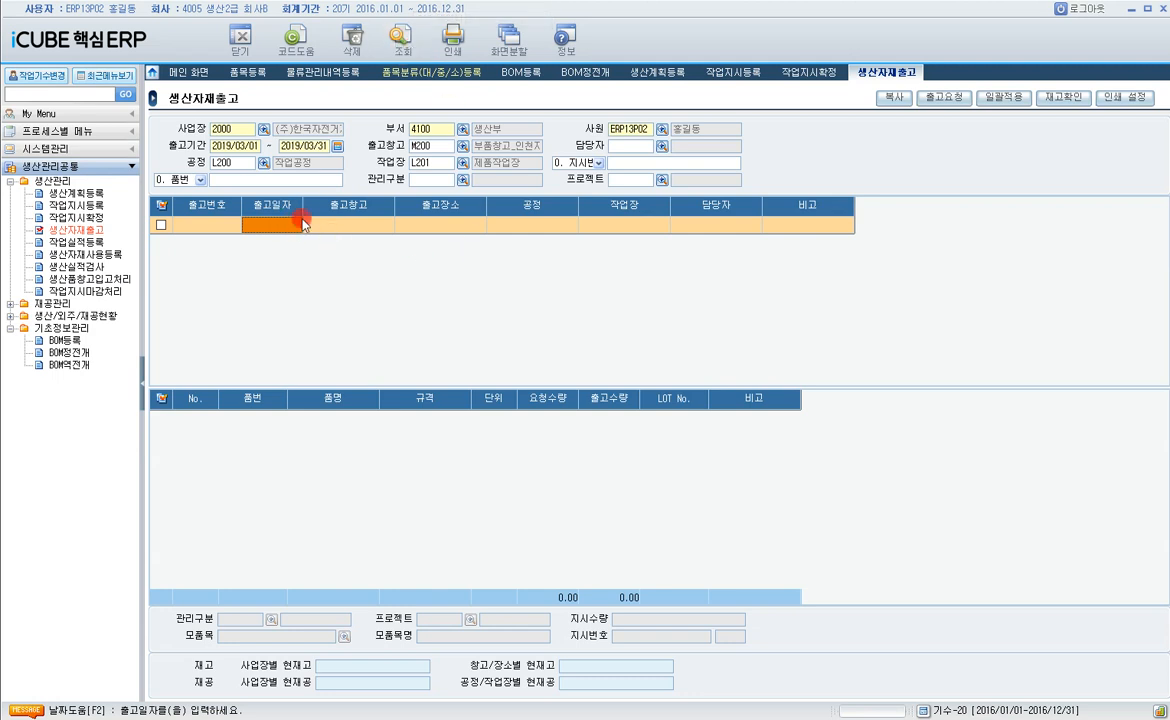
- Start a material issue dated 2019/03/31 from 출고창고 부품창고_인천지점 and 출고장소 부품/반제품_부품장소 (M201)
type("20190331")
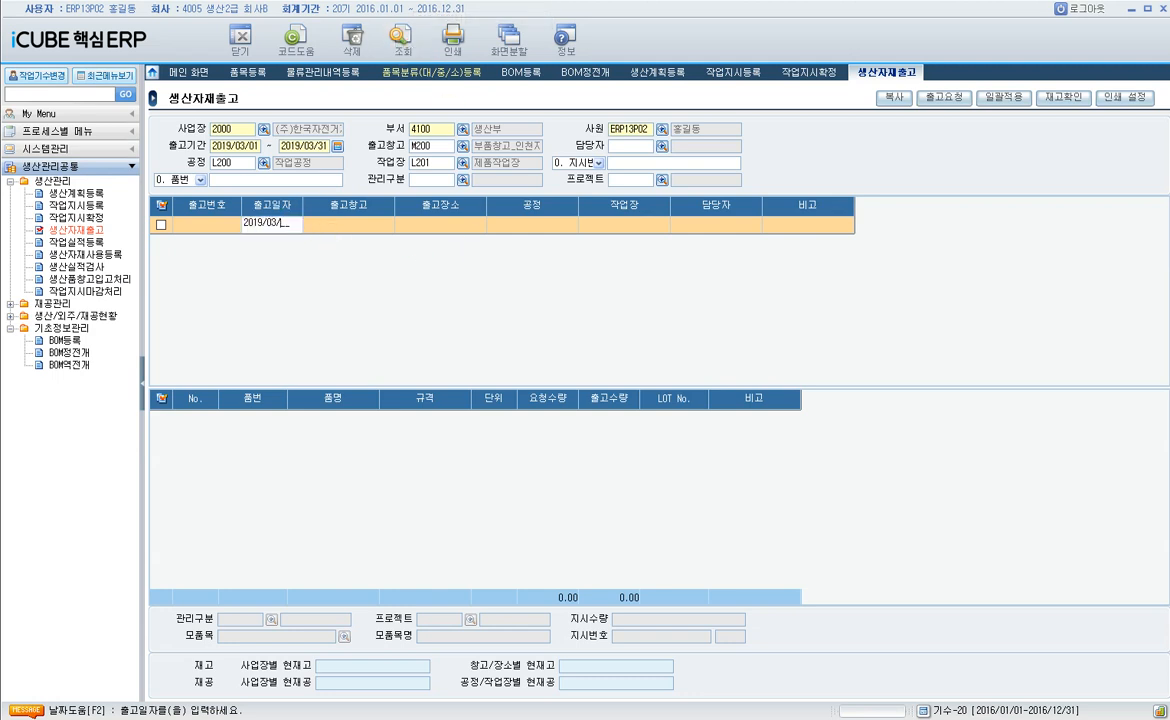
key("Return")
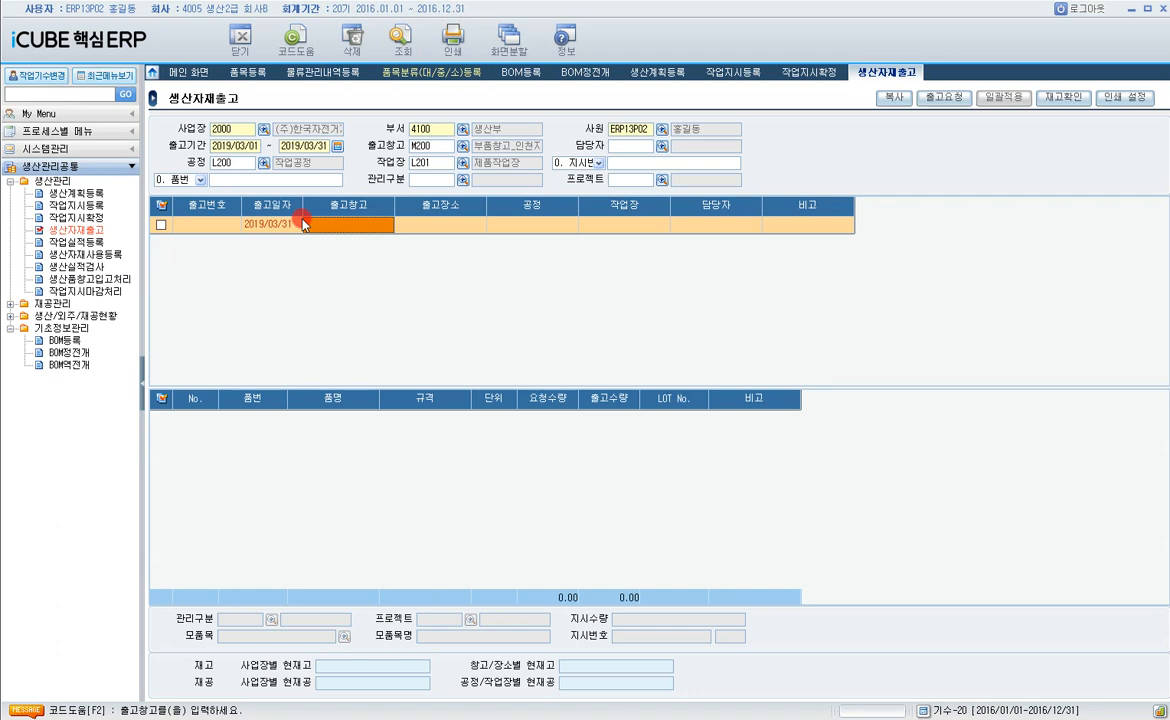
type("M200")
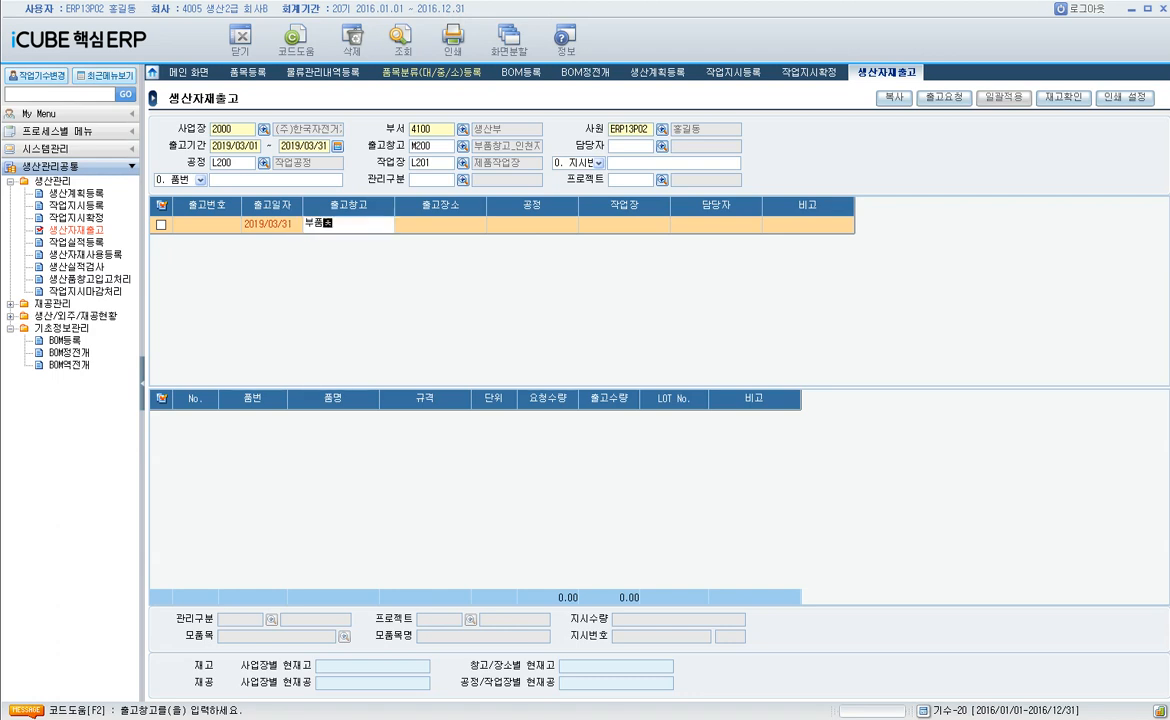
key("Return")
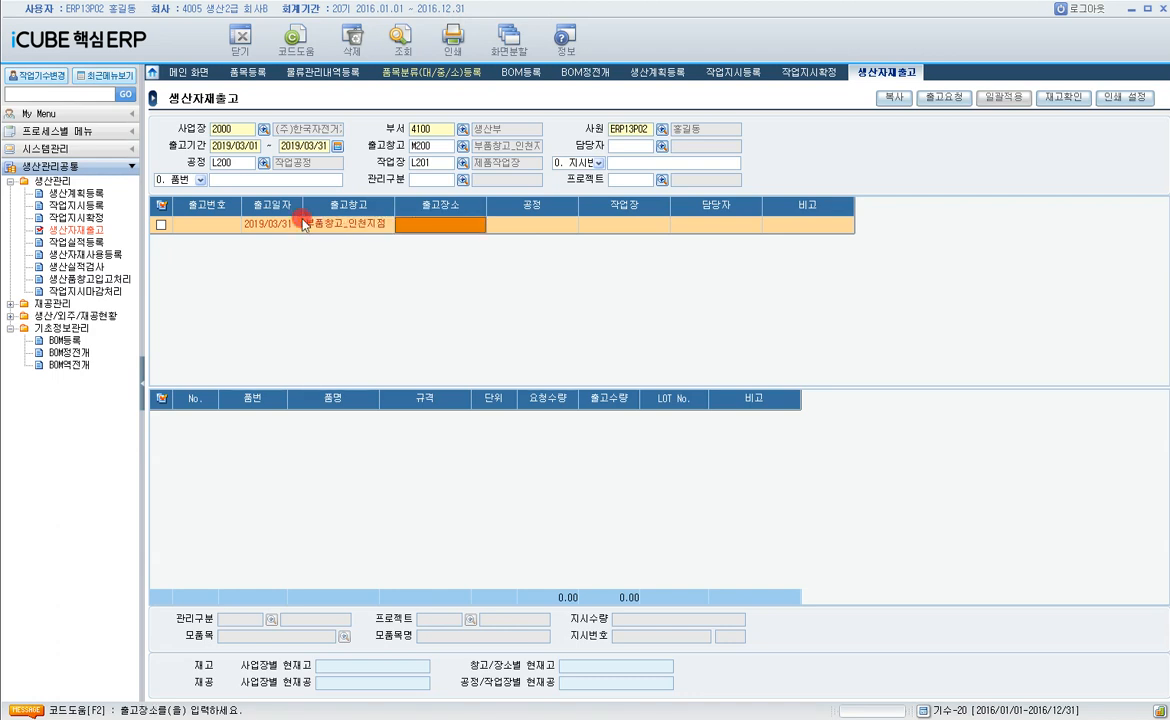
type("부품")
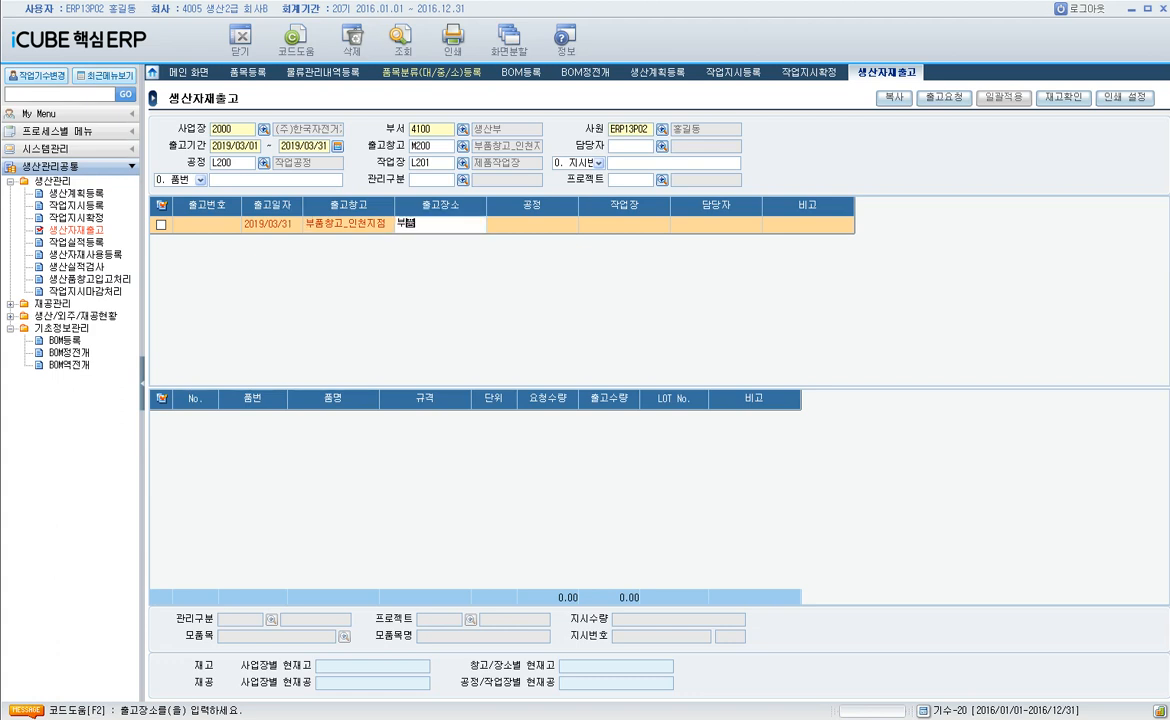
key("Return")
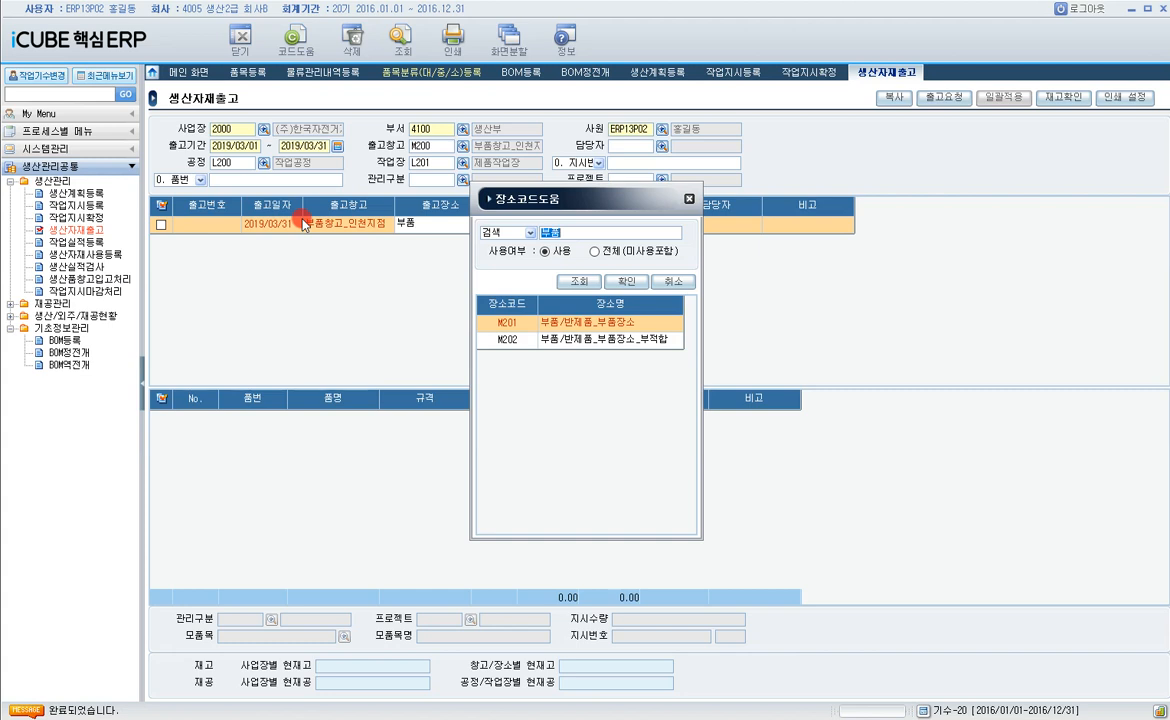
key("Return")
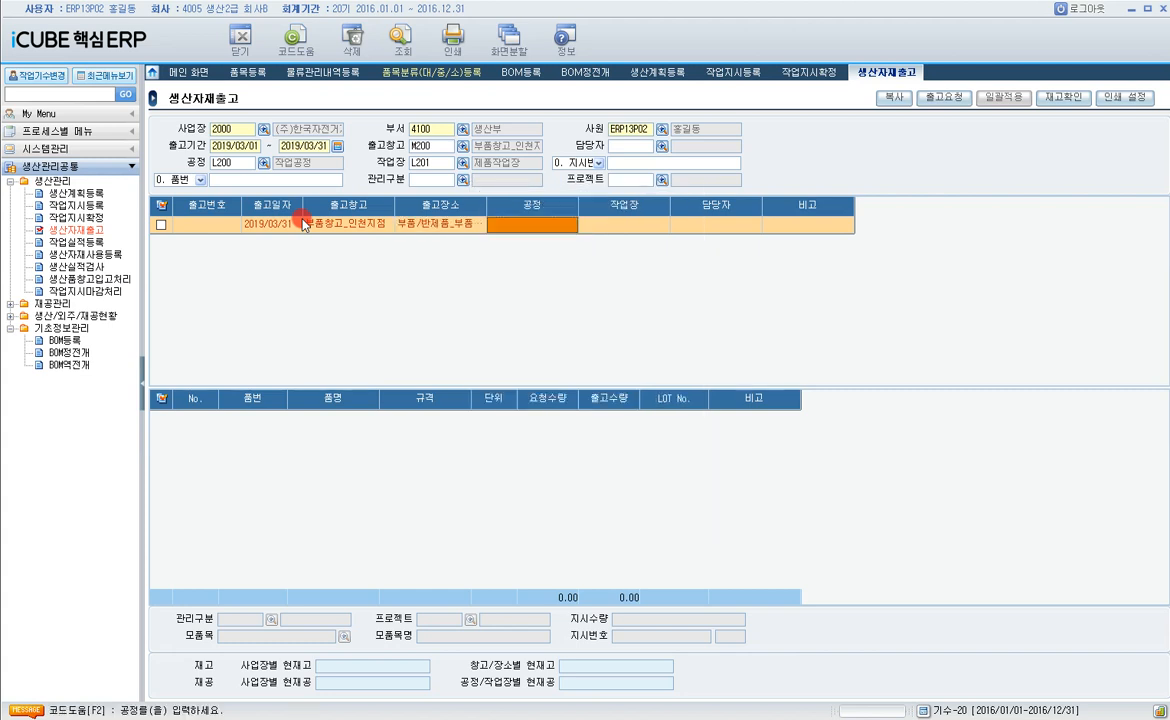
- Assign 공정 작업공정 (L200) and 작업장 제품작업장 to the new issue and leave 담당자 and 비고 empty
type("작업")
key("Return")
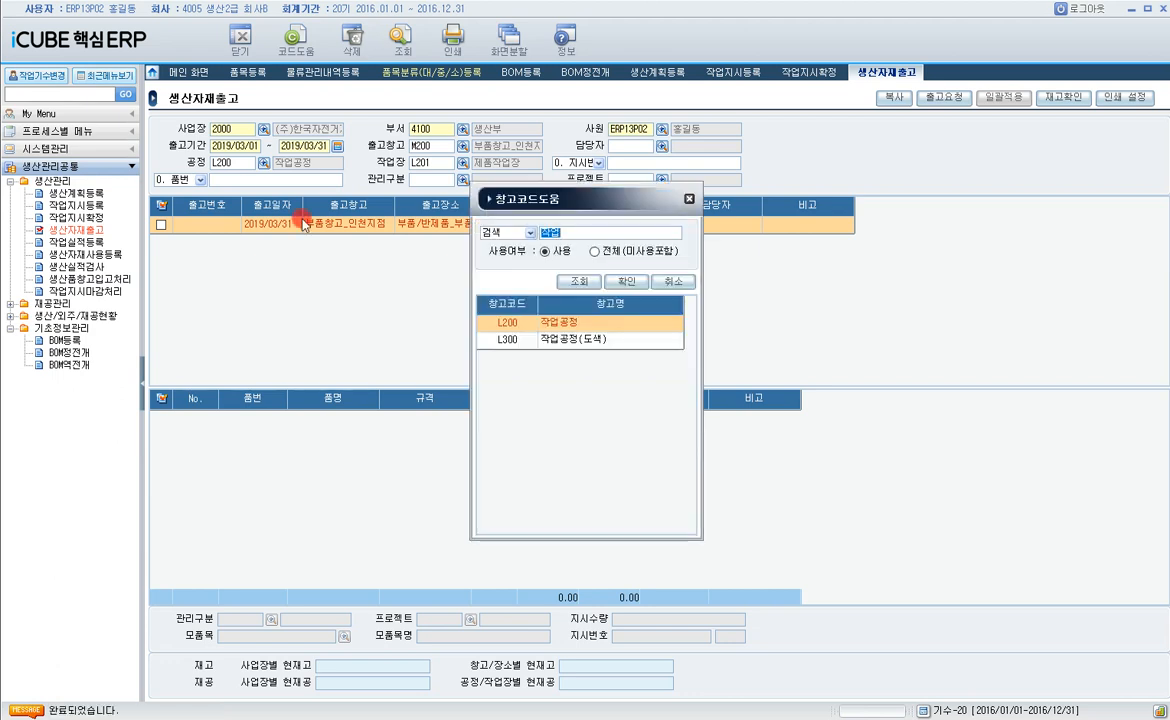
key("Return")
type("제품")
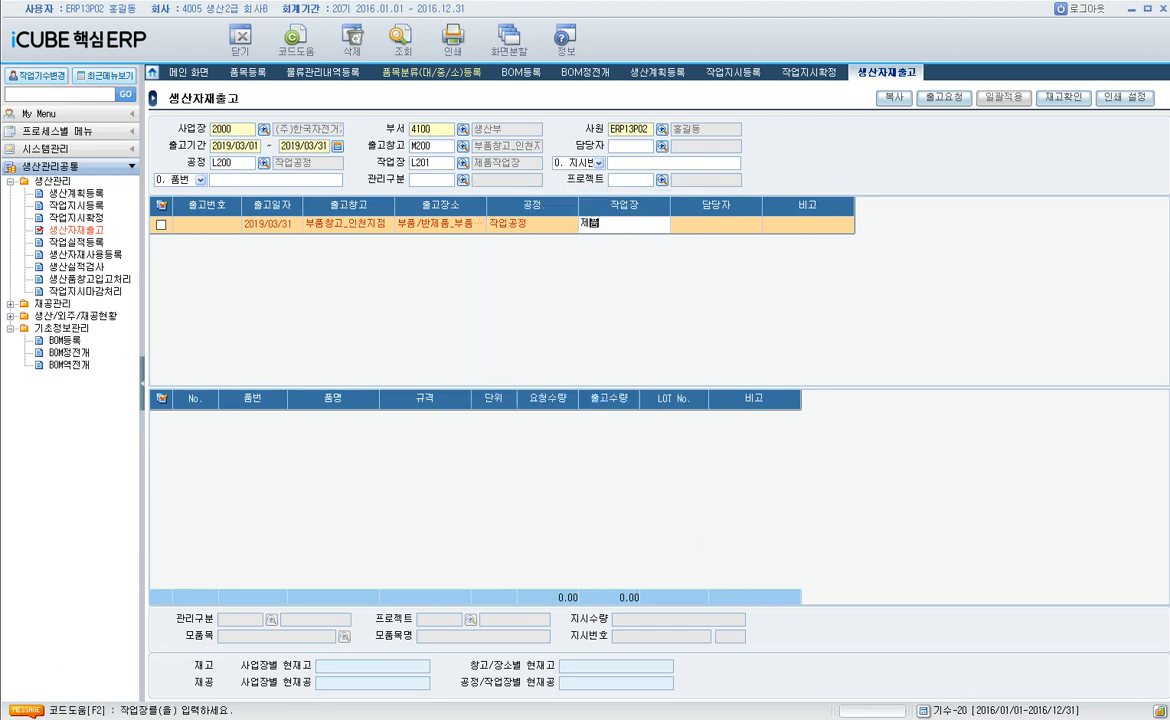
key("Return")
key("Return")
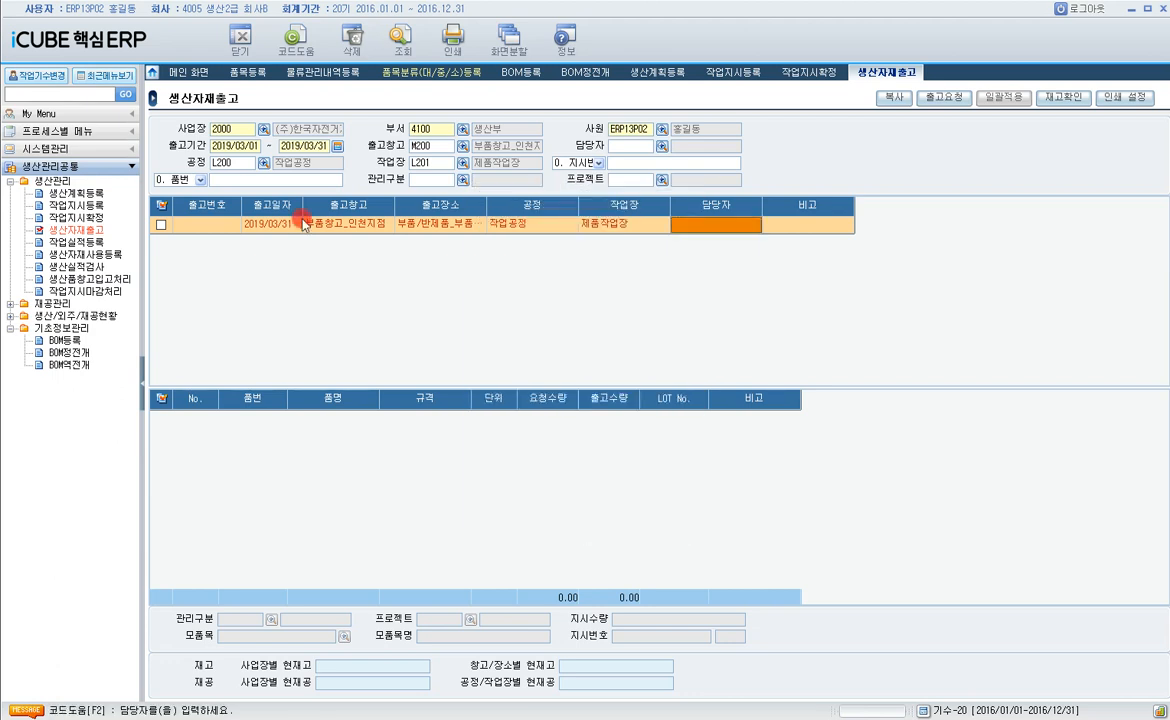
key("Return")
key("Return")
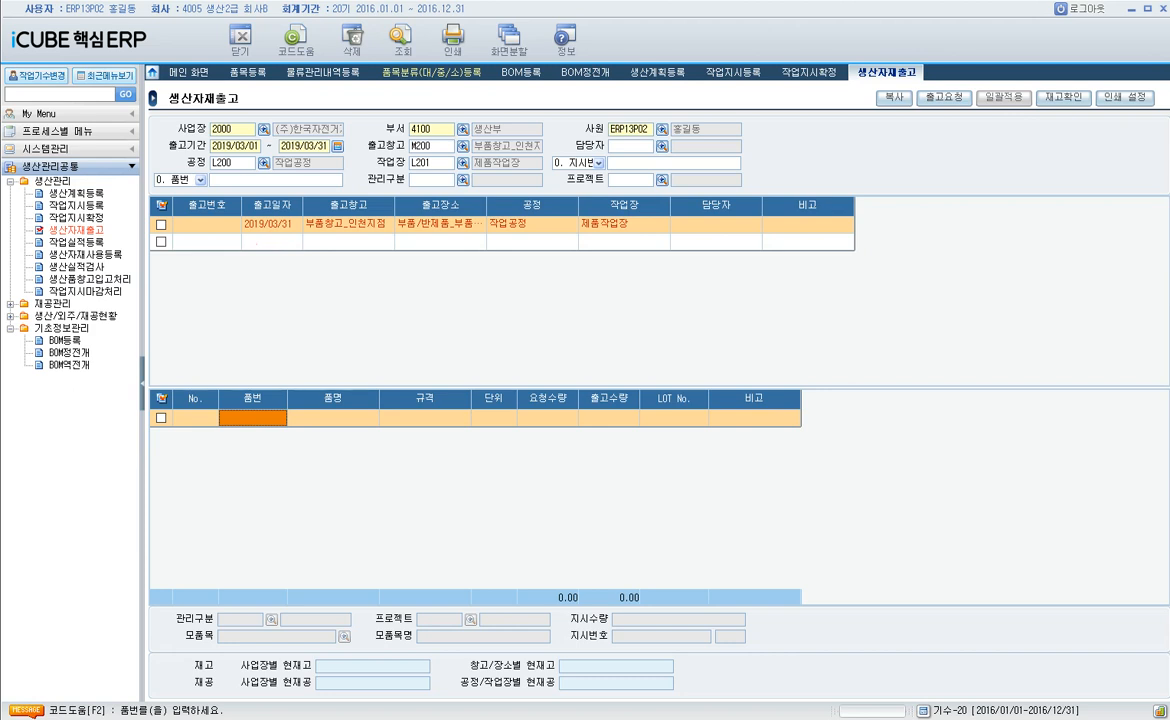
- Open the 출고요청 lookup for the new issue and set the 청구기간 to 2019/03/21 through 2019/03/31
left_click(160, 224)
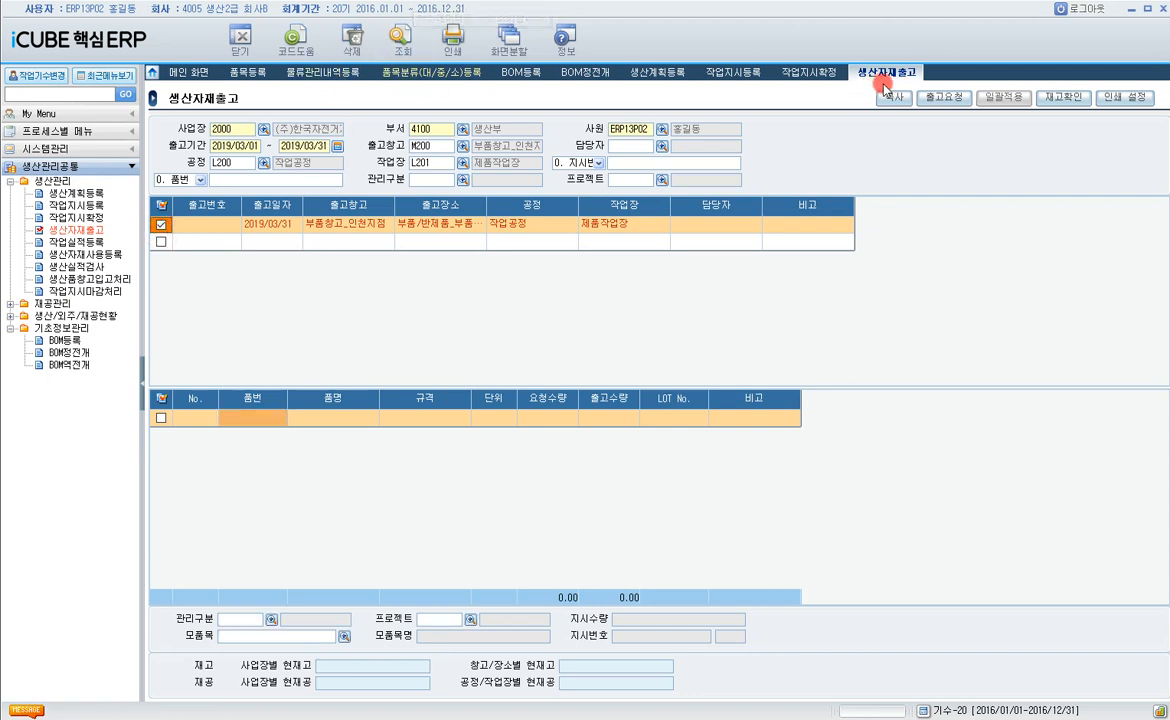
left_click(945, 98)
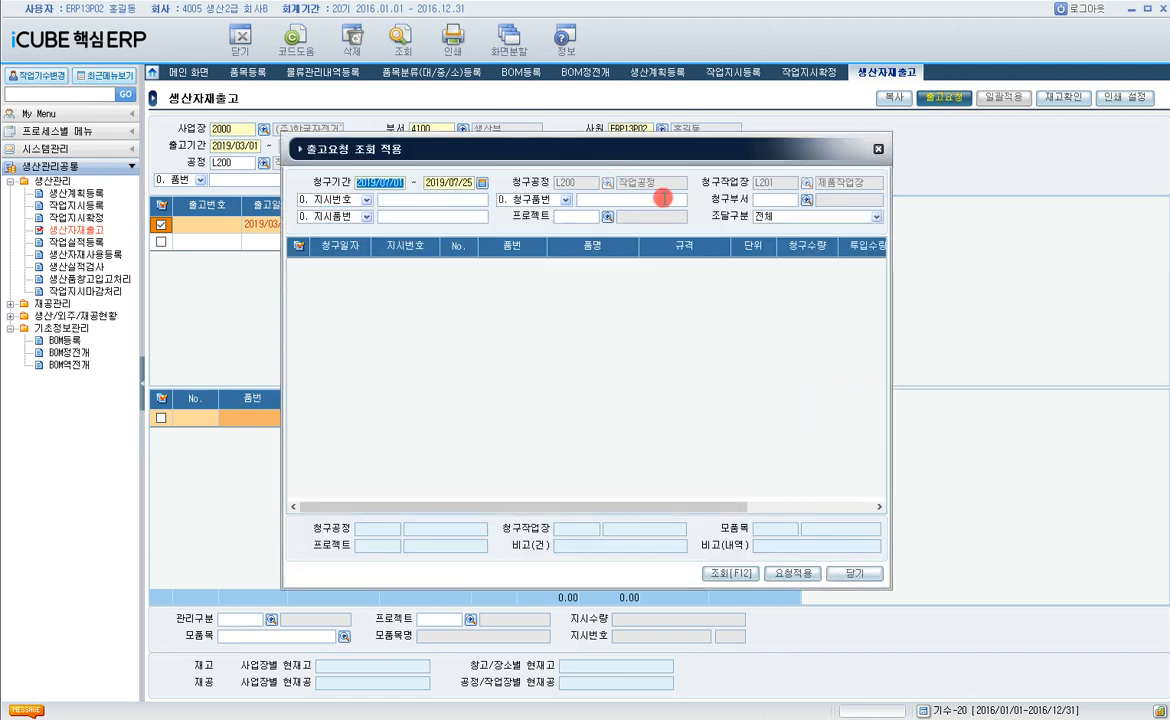
type("2019/0")
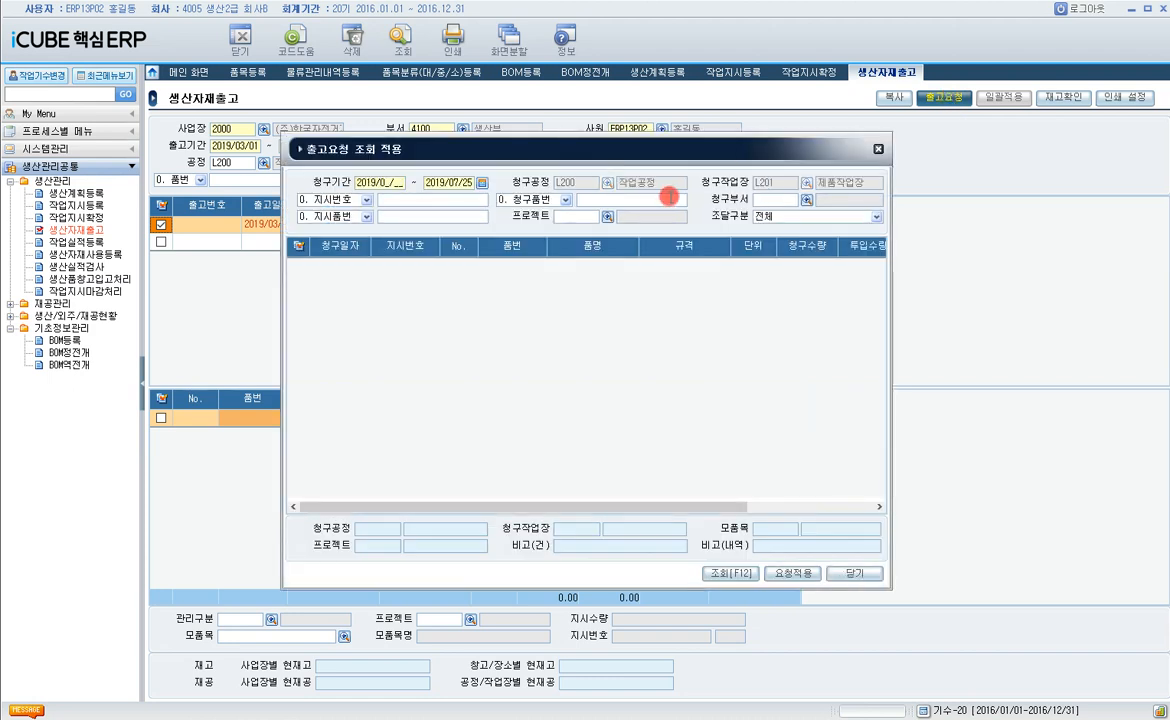
type("3/")
type("21 ~ ")
type("2019/")
type("03/31")
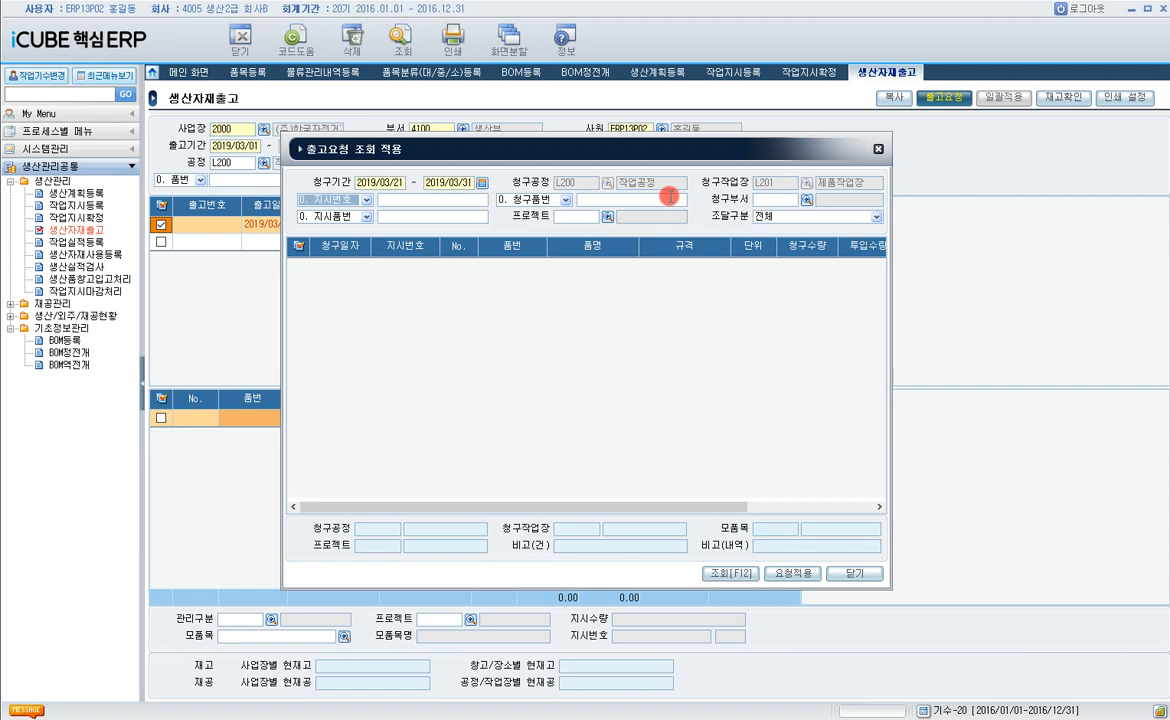
- Query the issue requests and apply all of them to the new material issue
key("Return")
key("Return")
key("Return")
key("Return")
key("Return")
key("Return")
key("Return")
key("Return")
key("Return")
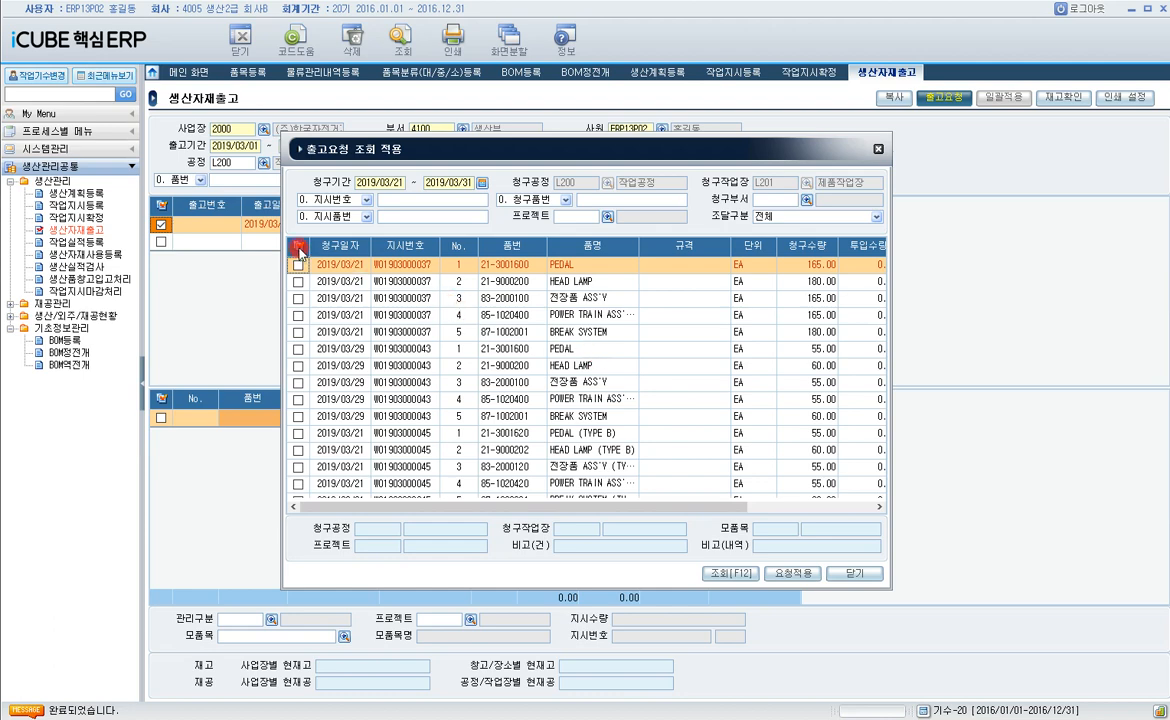
left_click(298, 245)
left_click(792, 573)
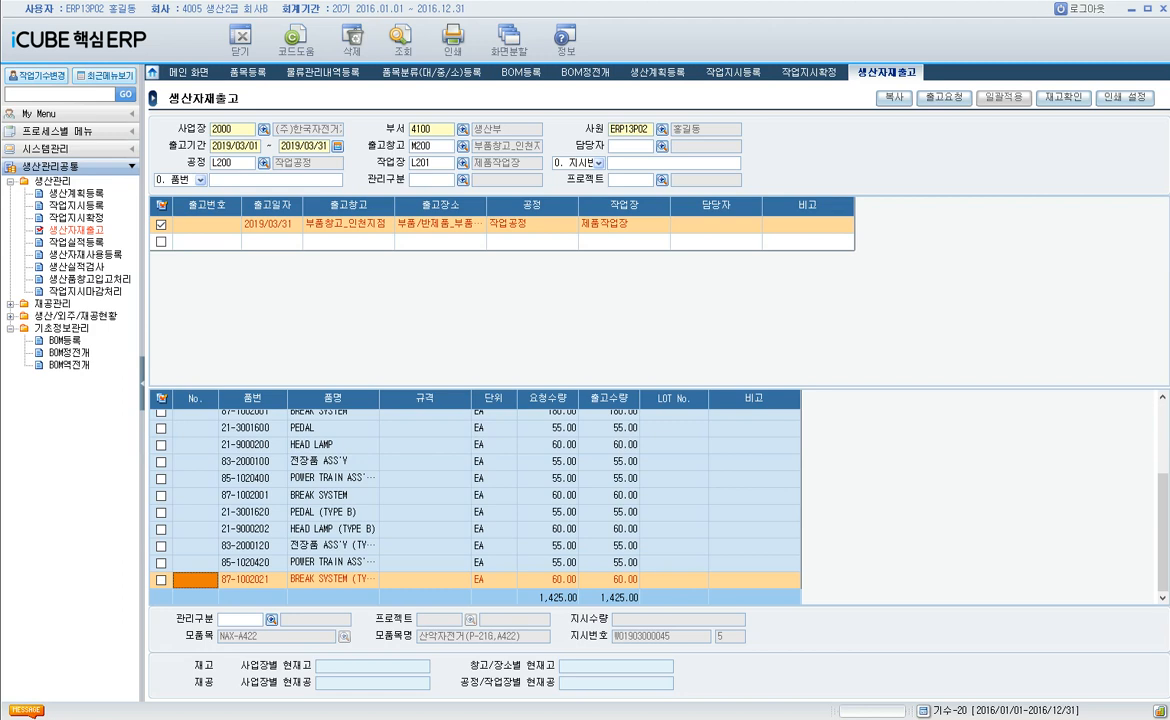
- Open 작업실적등록 and set the 지시 period to 2109/03/01 through 2109/03/01 and 지시작업장 to 제품작업장 (L201)
left_click(65, 242)
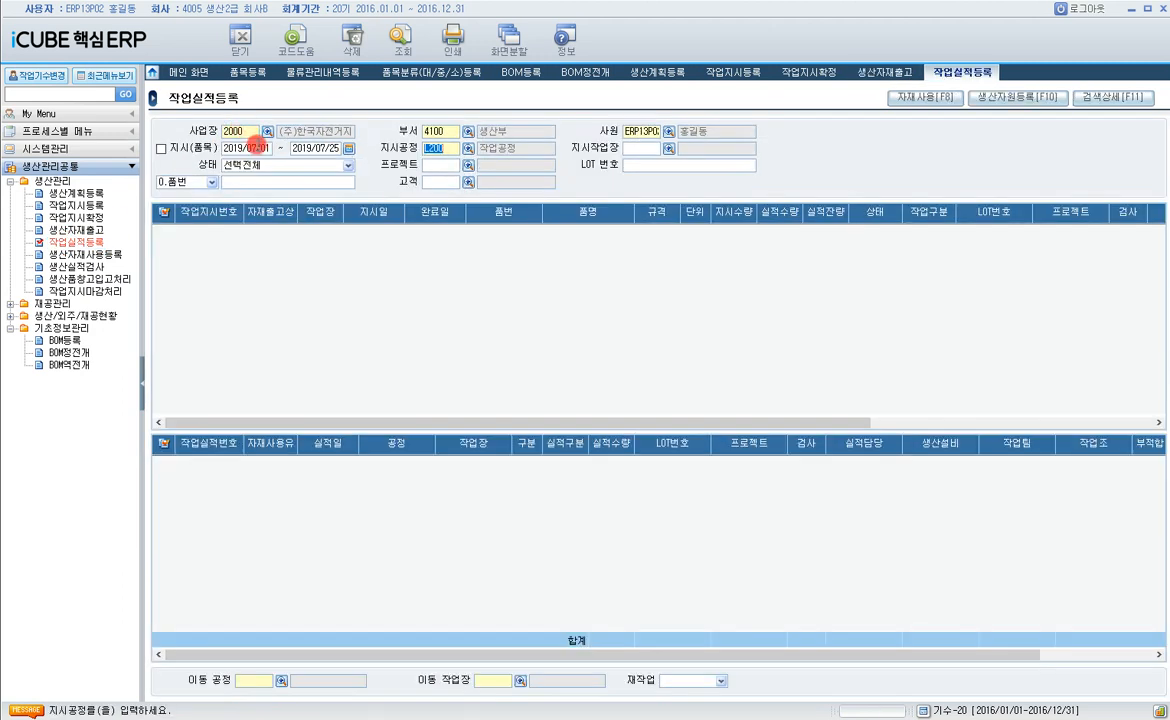
left_click(262, 148)
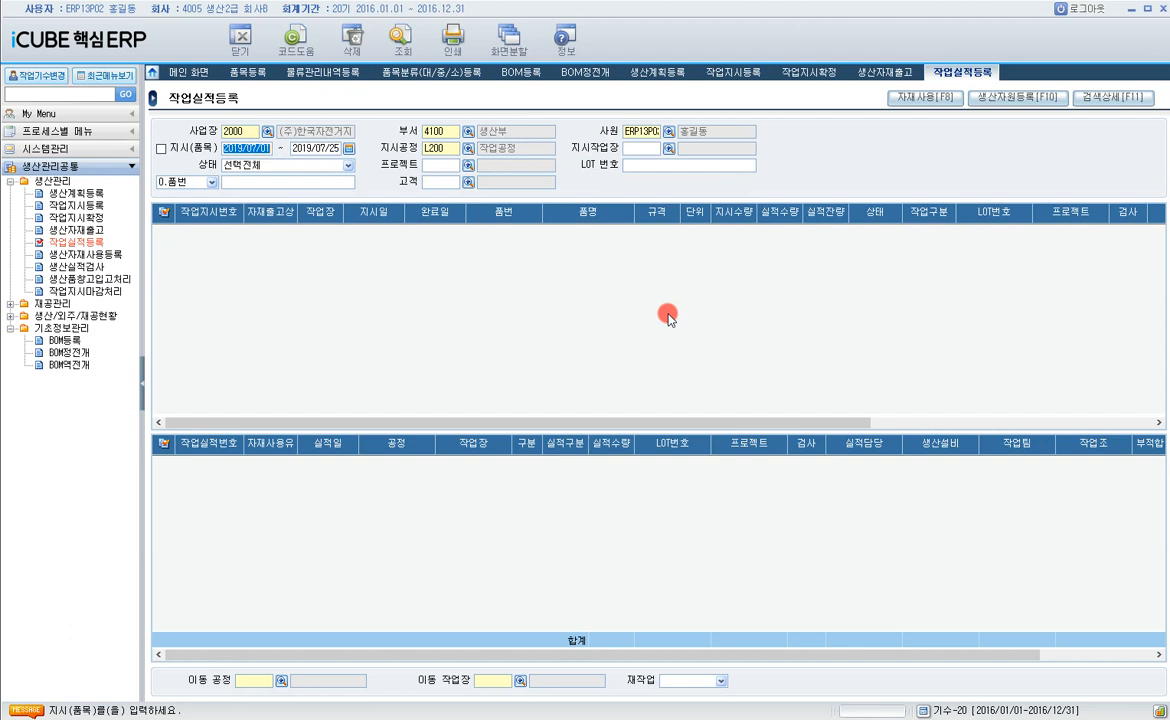
type("2109030120190301")
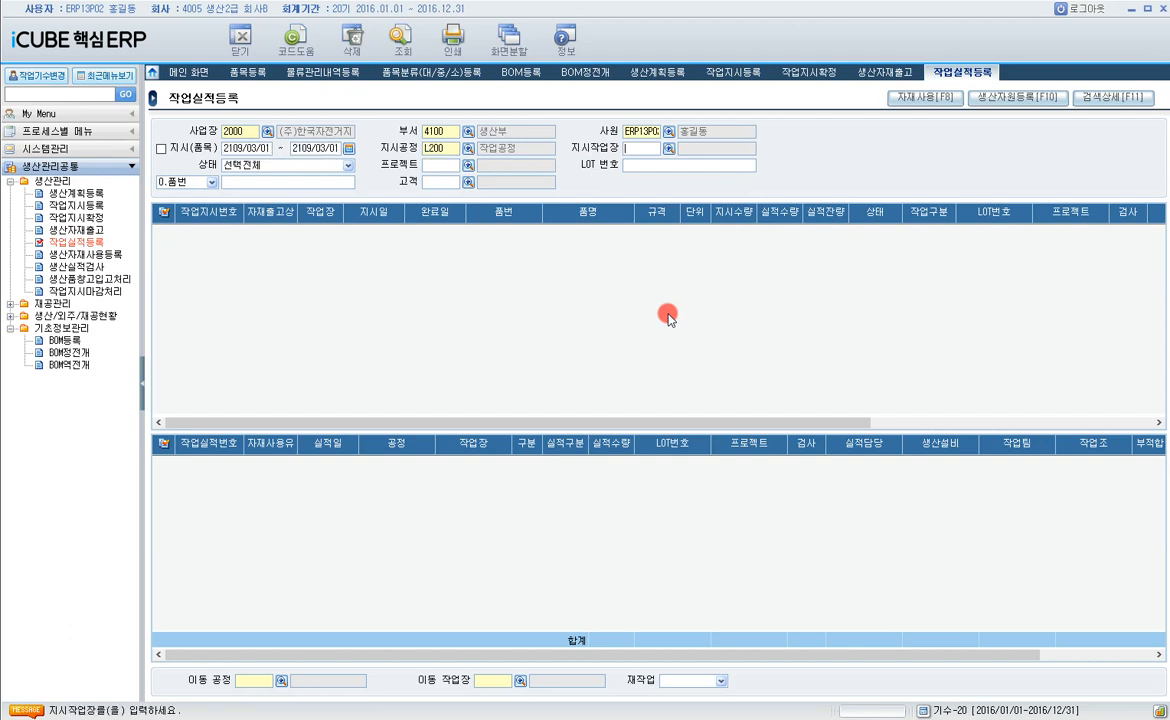
type("제품")
key("Return")
double_click(668, 318)
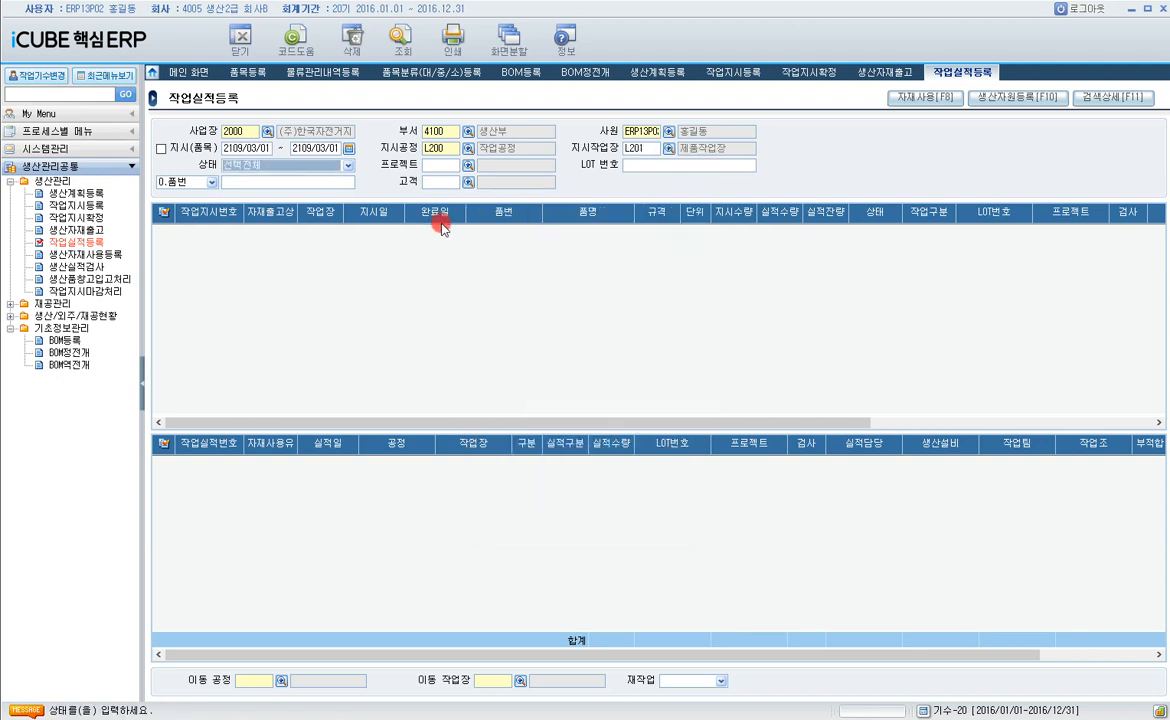
- Set 상태 to 1. 확정 and query the work orders
left_click(318, 165)
left_click(318, 189)
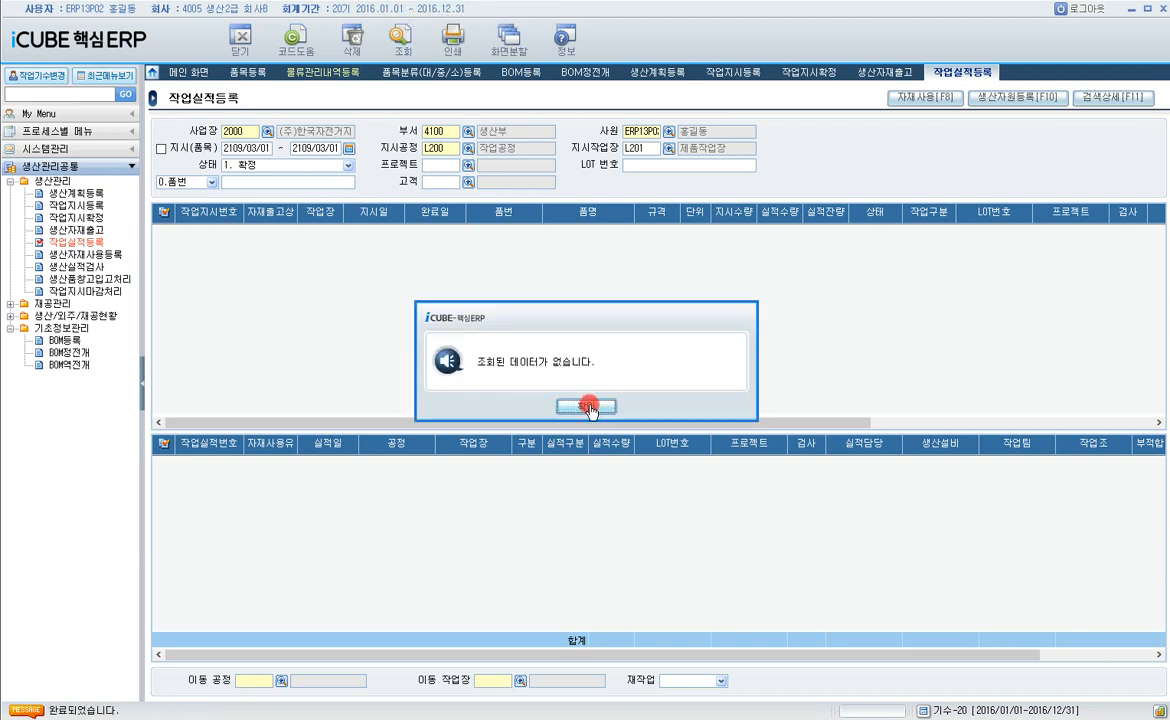
left_click(594, 407)
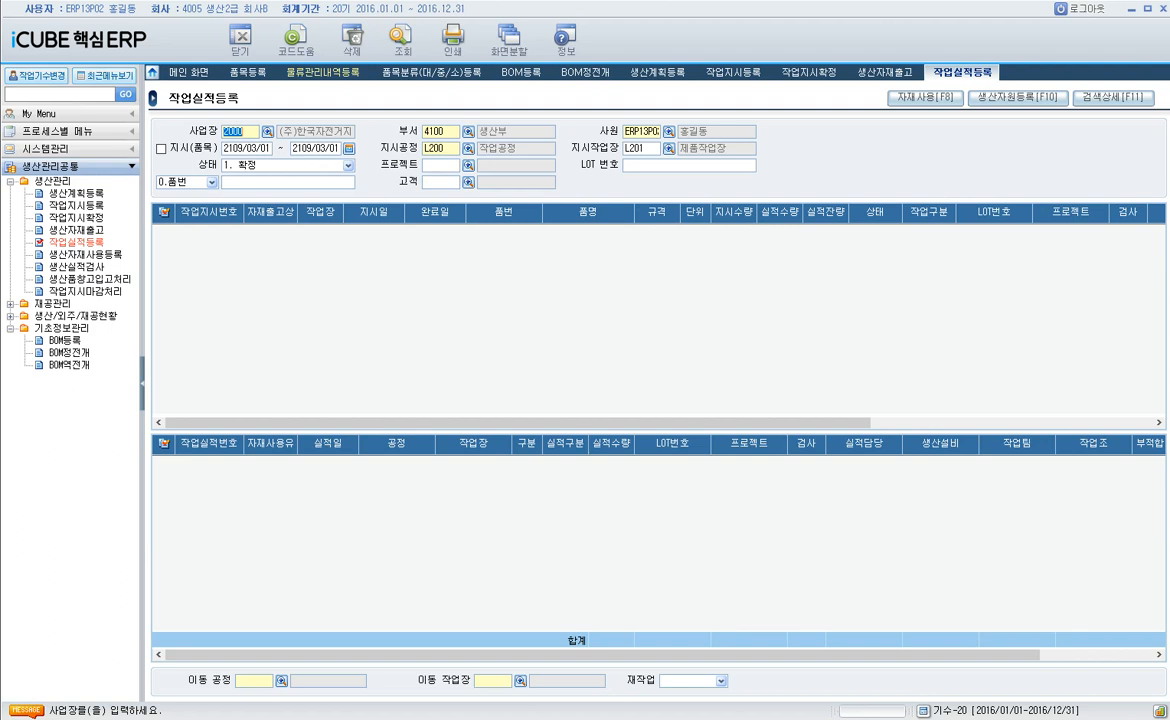
left_click(1000, 97)
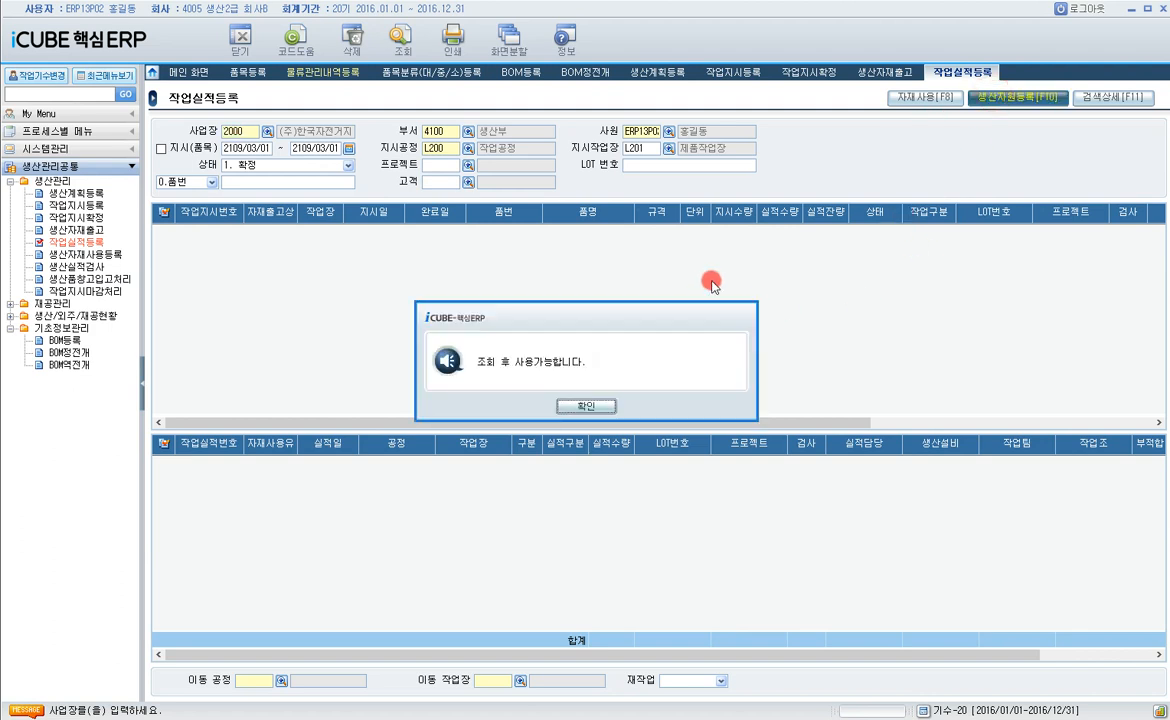
left_click(583, 406)
left_click(420, 72)
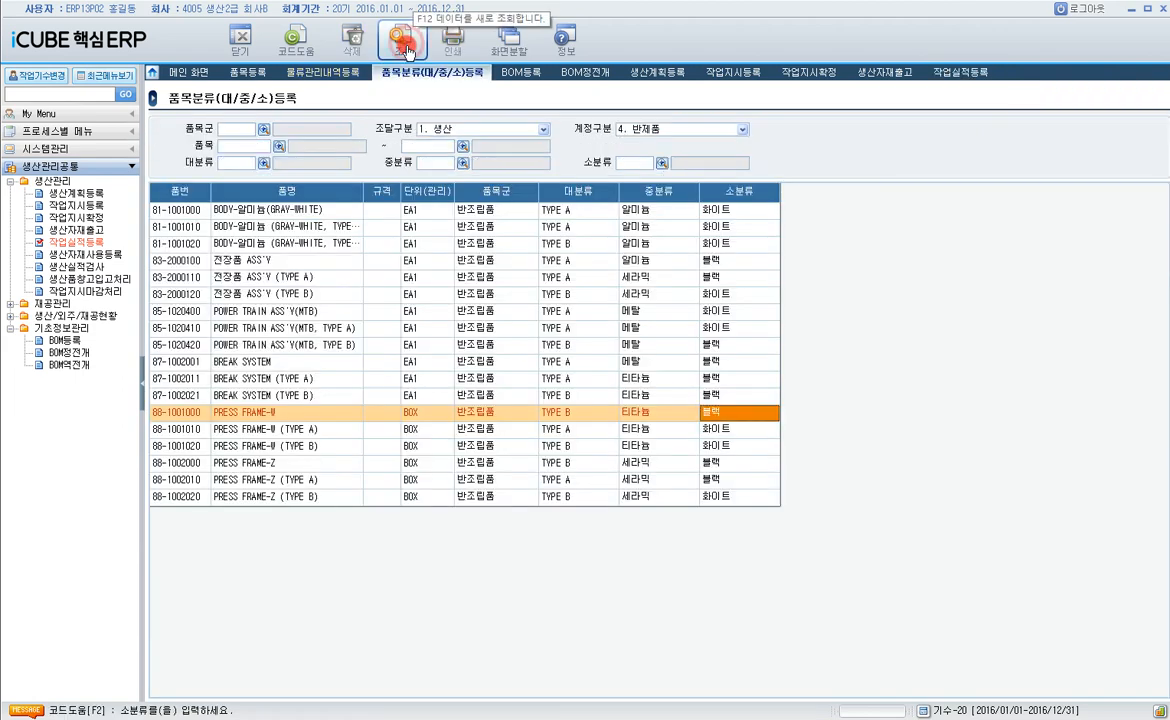
left_click(962, 72)
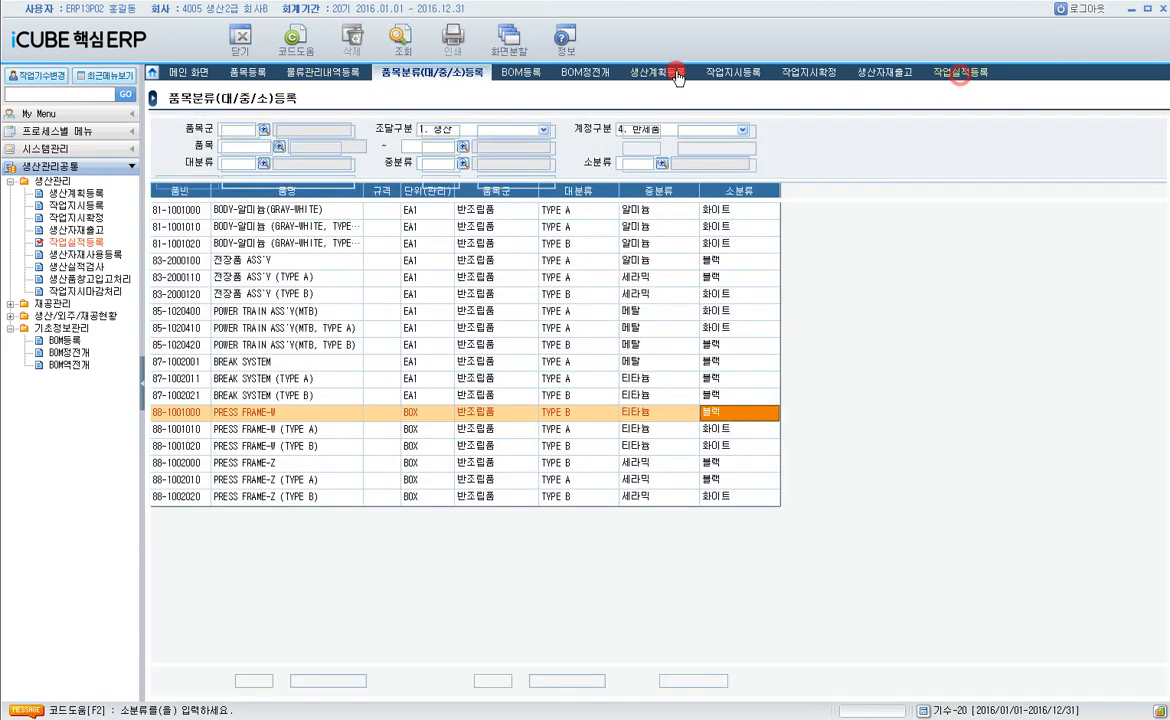
left_click(413, 50)
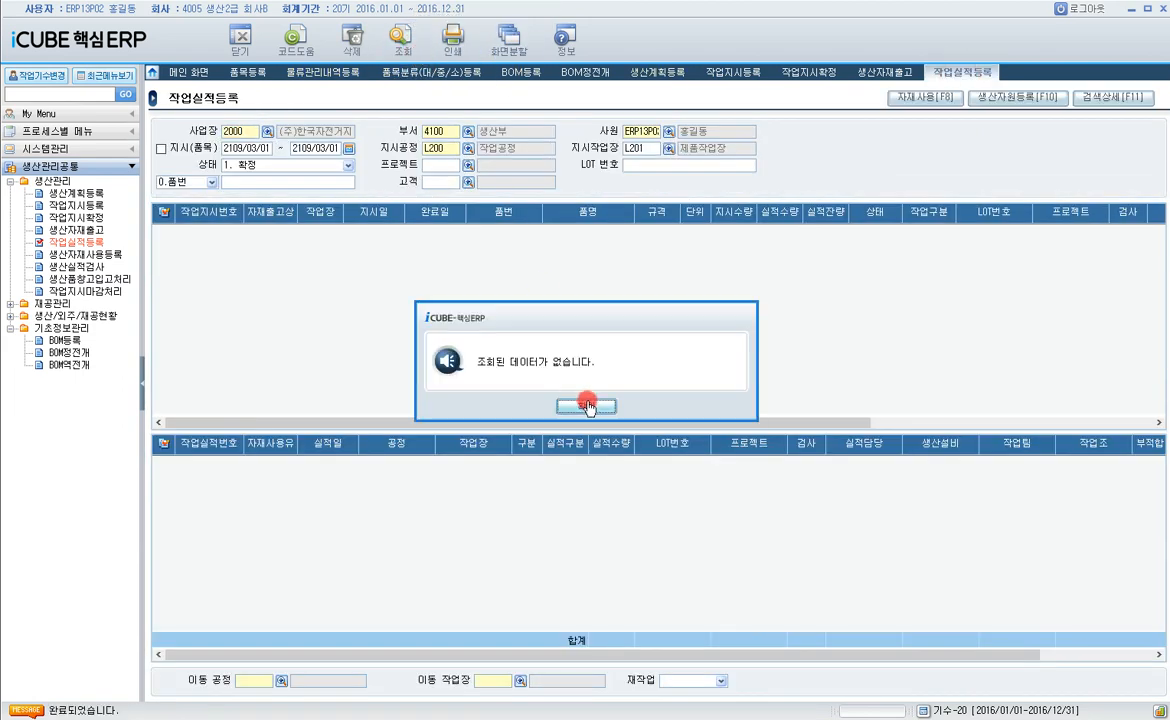
left_click(587, 403)
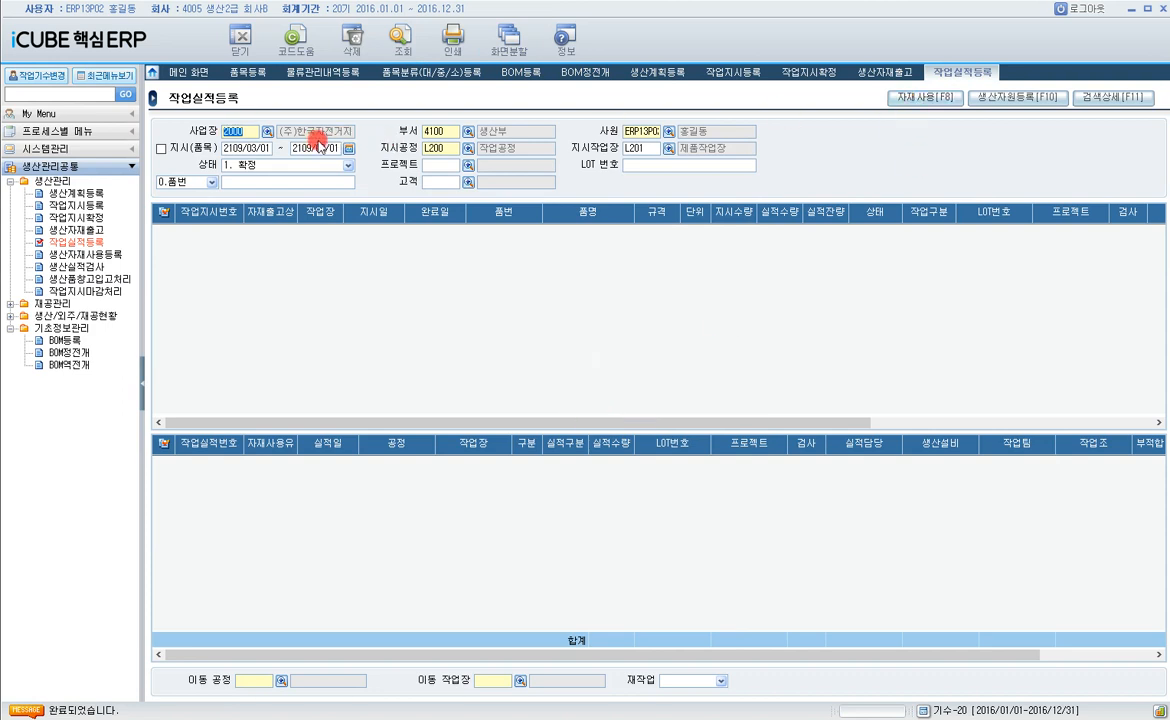
left_click(920, 98)
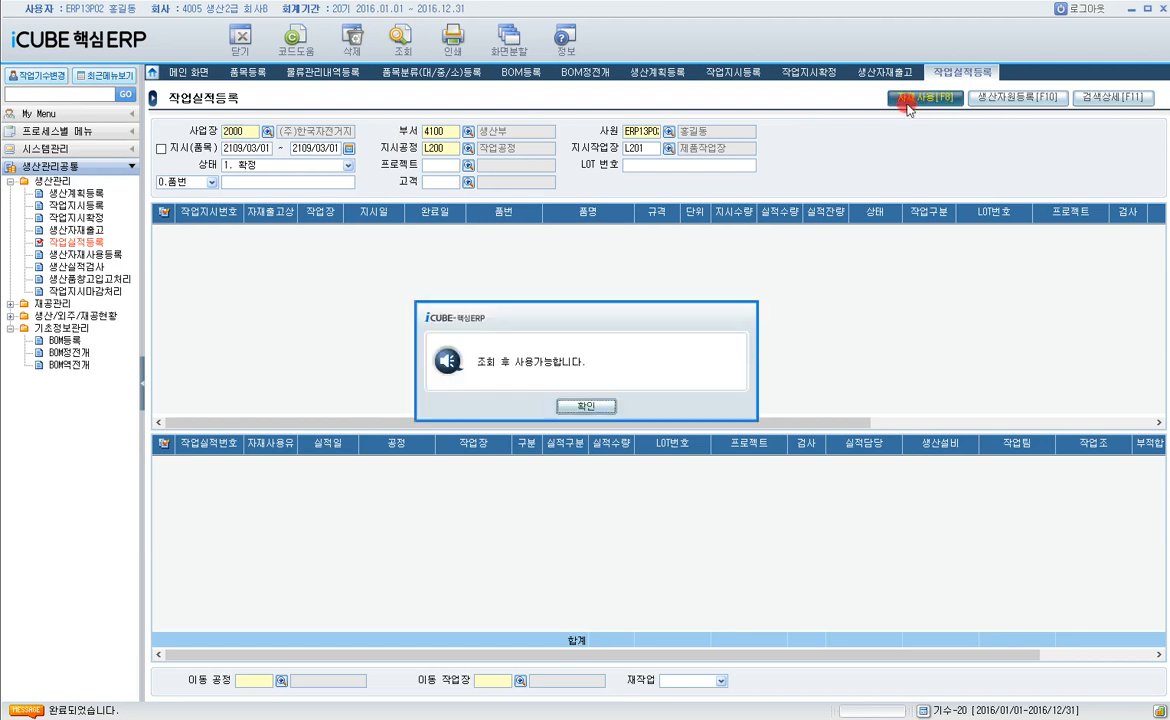
left_click(596, 400)
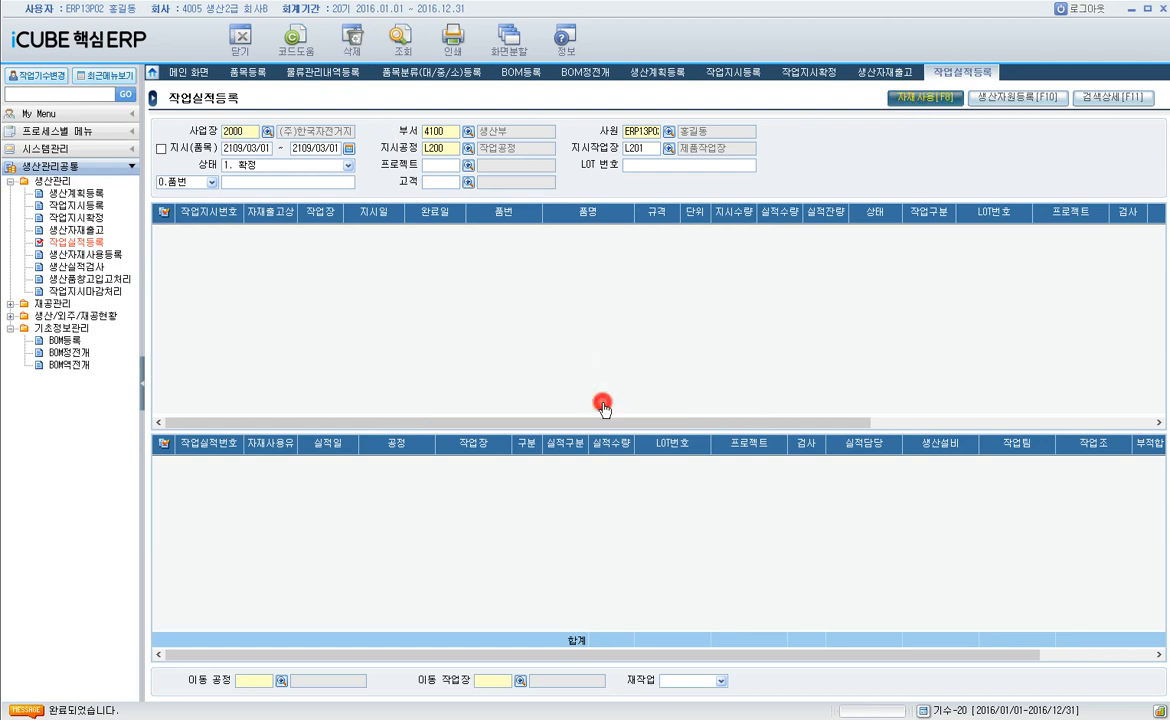
- Set the 지시 period to 2019/03/01 through 2019/03/10 and query the confirmed work orders
left_click(243, 148)
type("2019/")
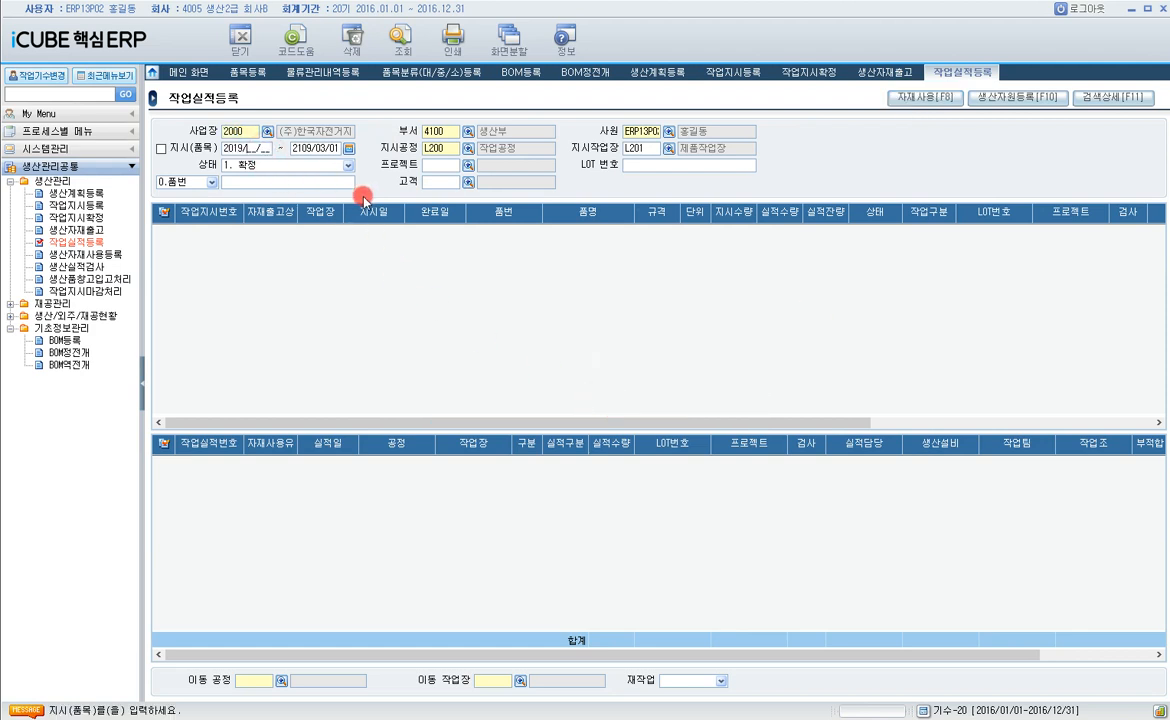
type("03/01 ~ 2019/03/10")
left_click(401, 38)
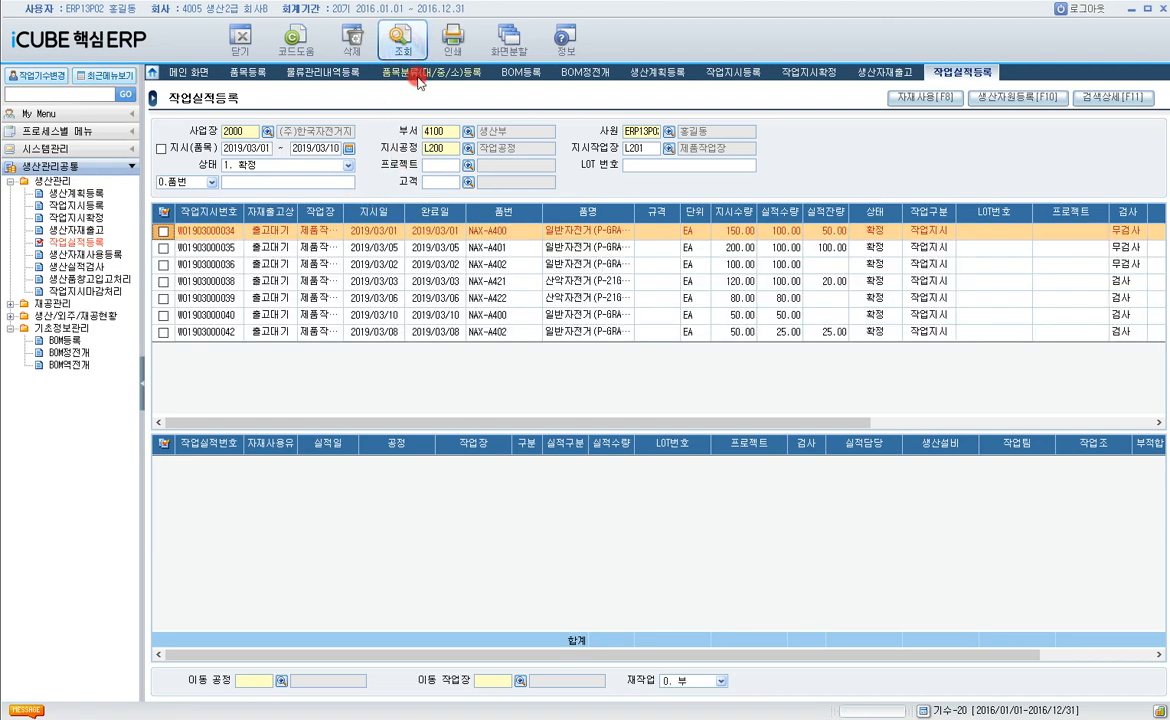
- Go through every listed work order and examine its registered work results, including 구분, 실적구분 and 실적수량
left_click(560, 330)
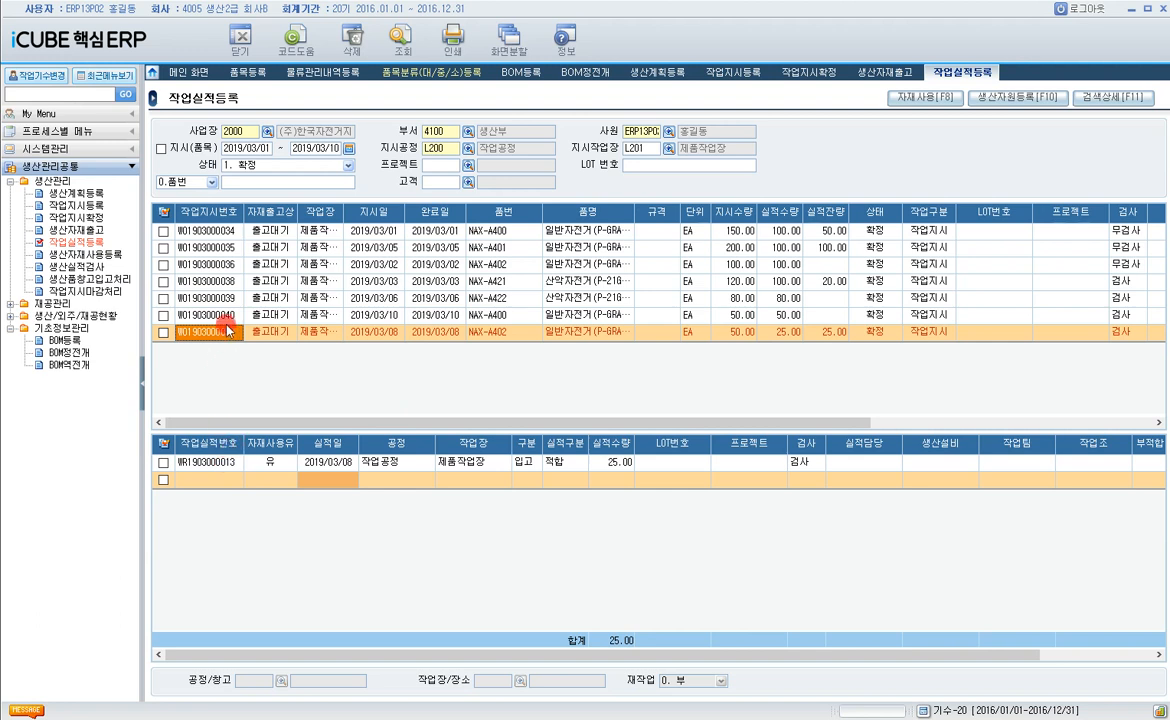
left_click(214, 236)
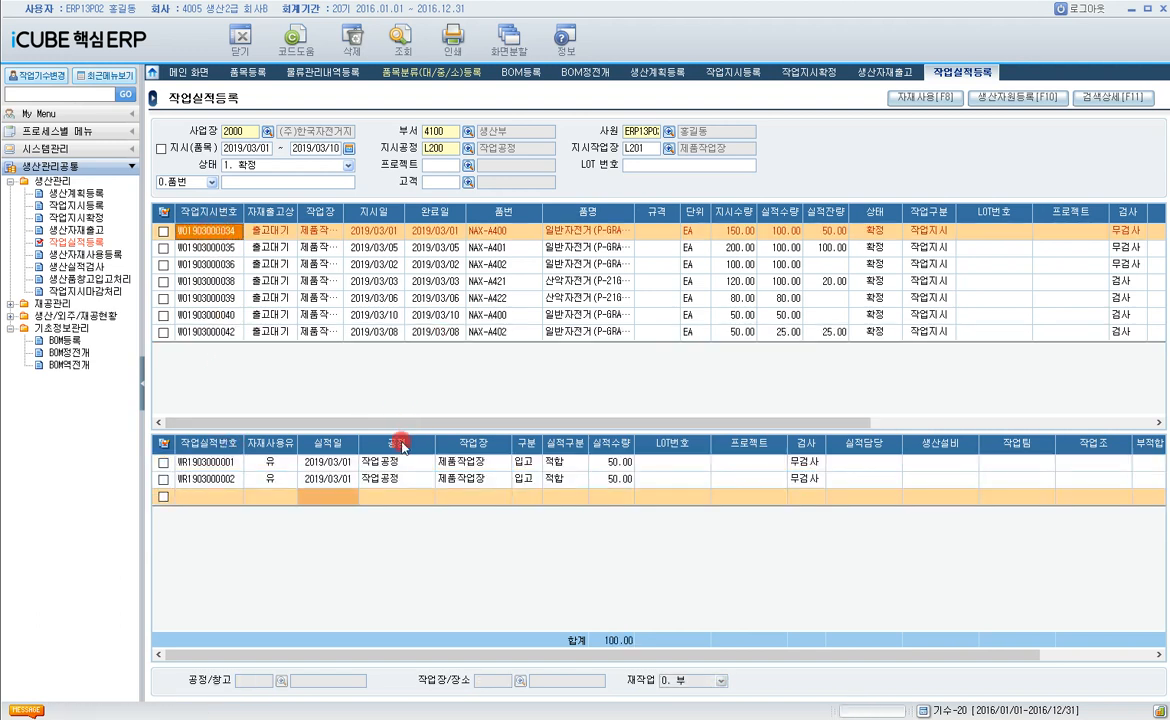
left_click(205, 247)
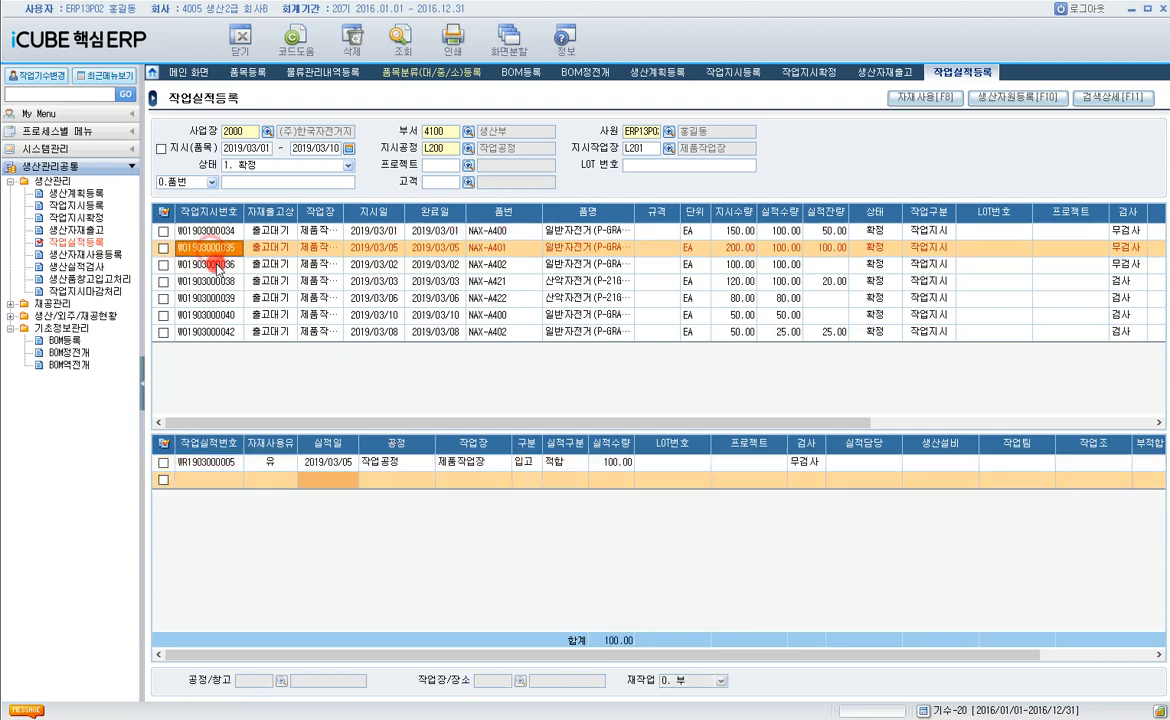
left_click(214, 264)
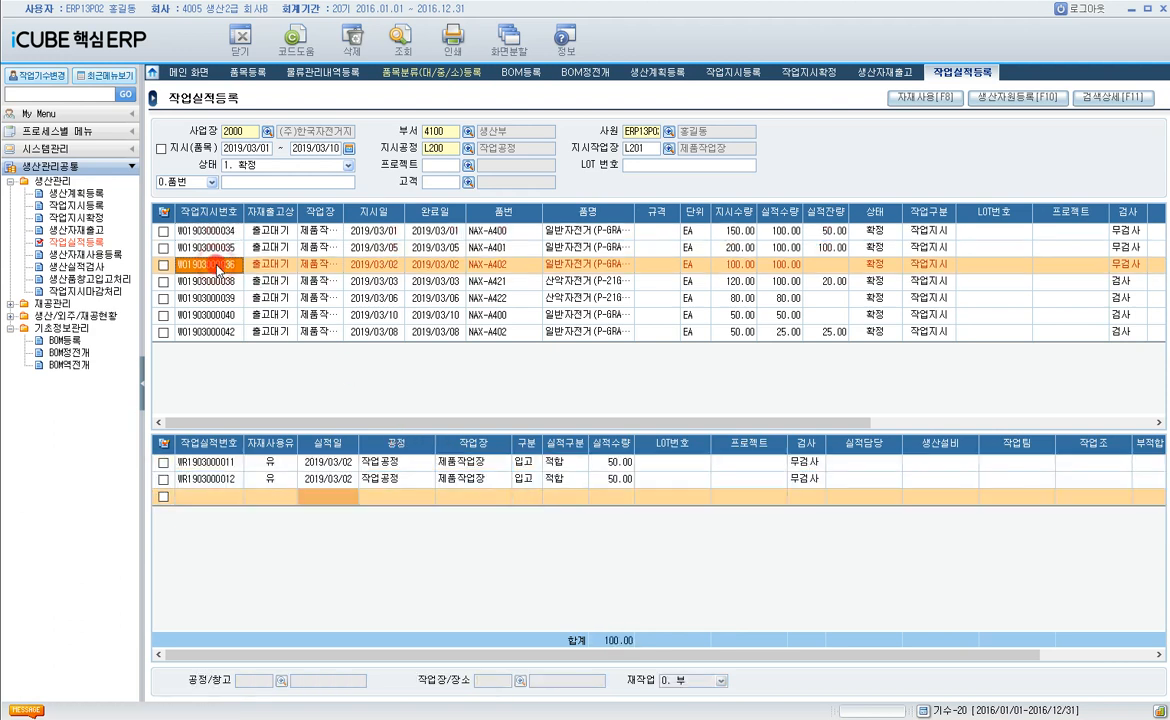
left_click(214, 281)
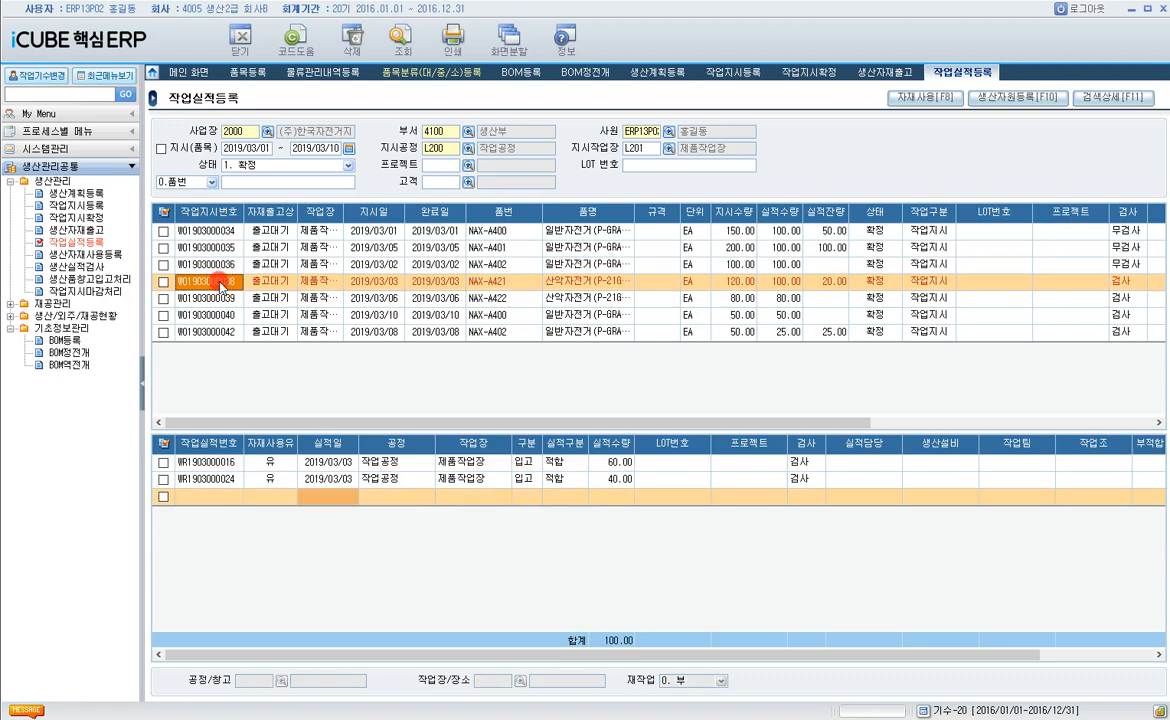
left_click(220, 298)
left_click(225, 315)
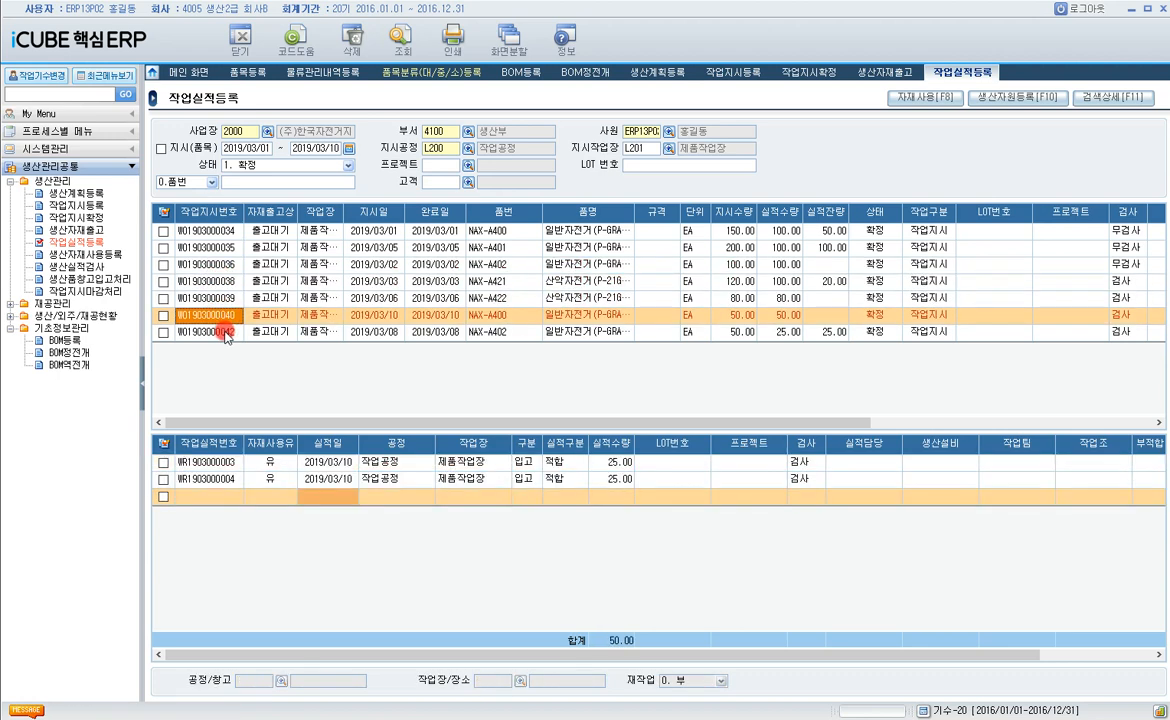
left_click(222, 331)
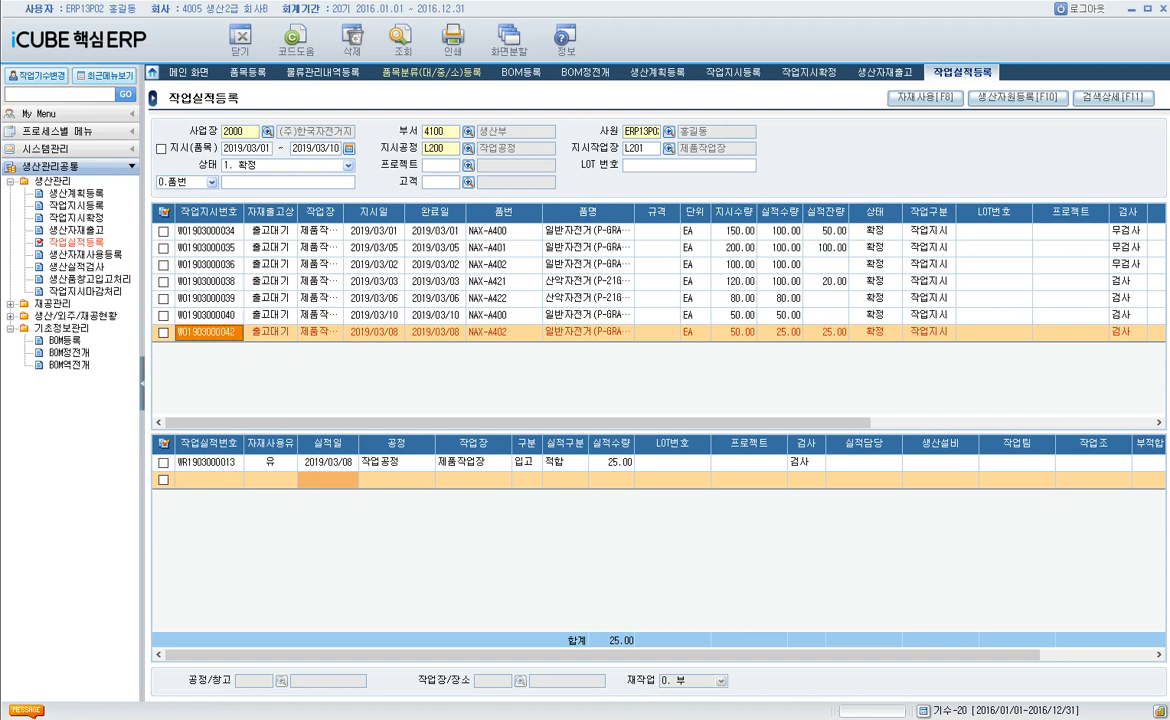
- Check the 입고 창고 and 입고 장소 of the work results for the orders dated 2019/03/10, 03/08, 03/06 and 03/03
left_click(212, 312)
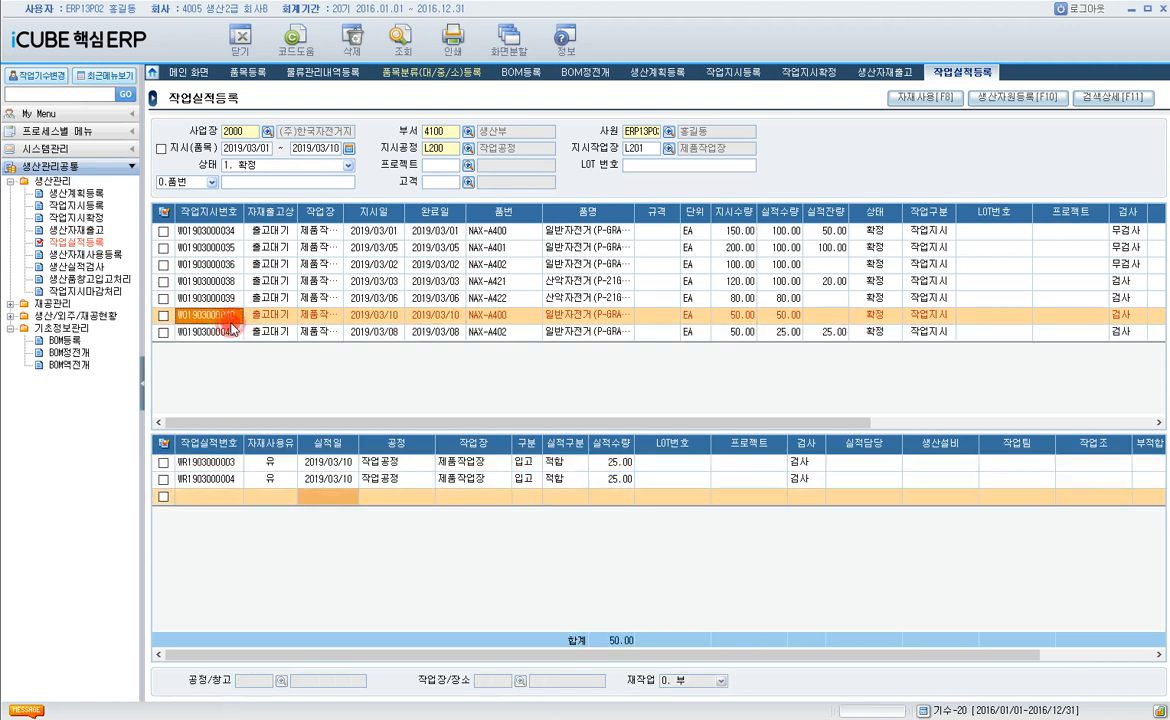
left_click(415, 460)
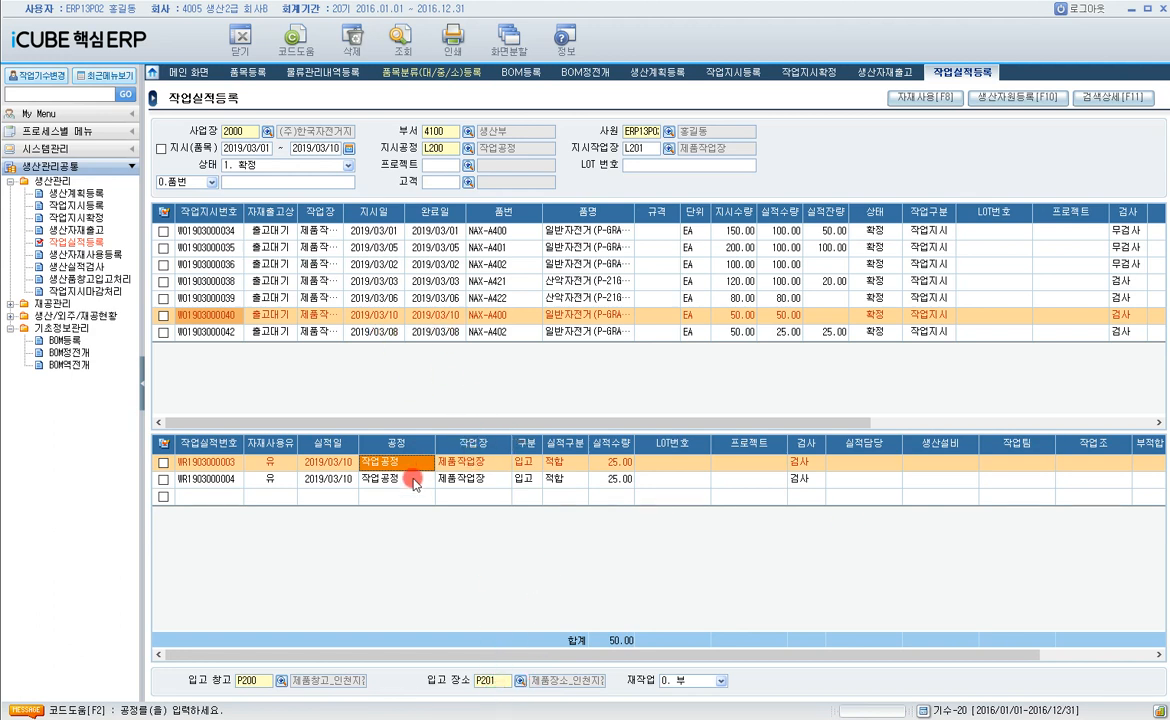
left_click(379, 336)
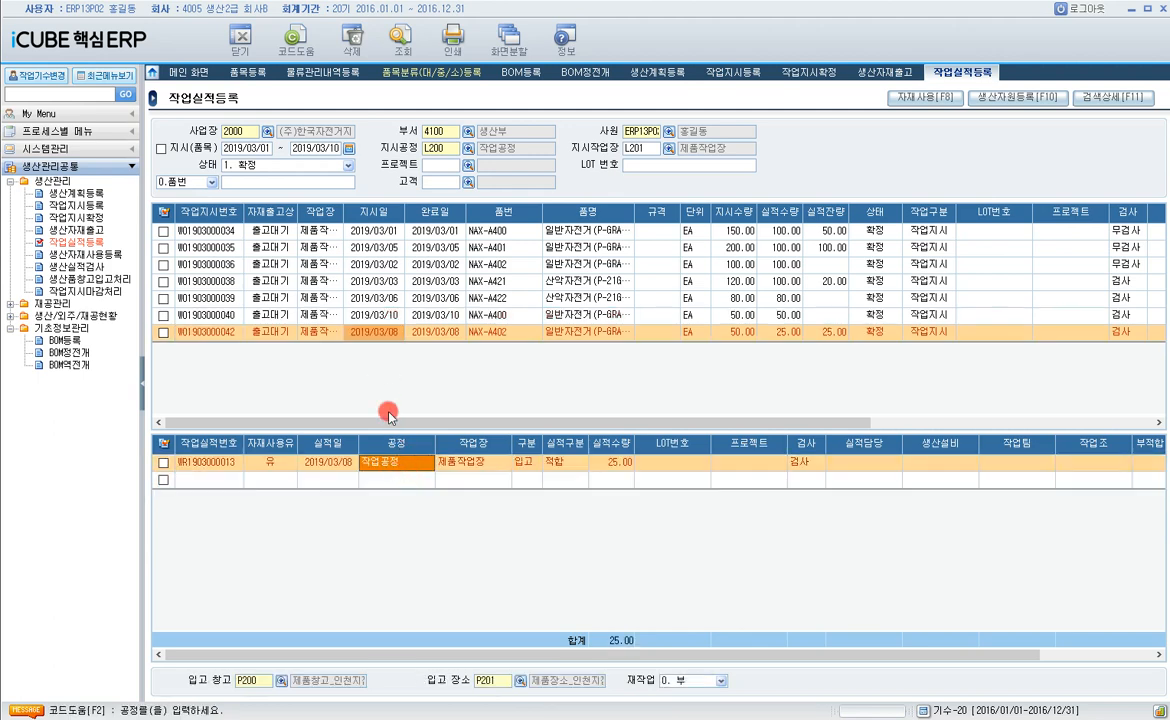
left_click(352, 297)
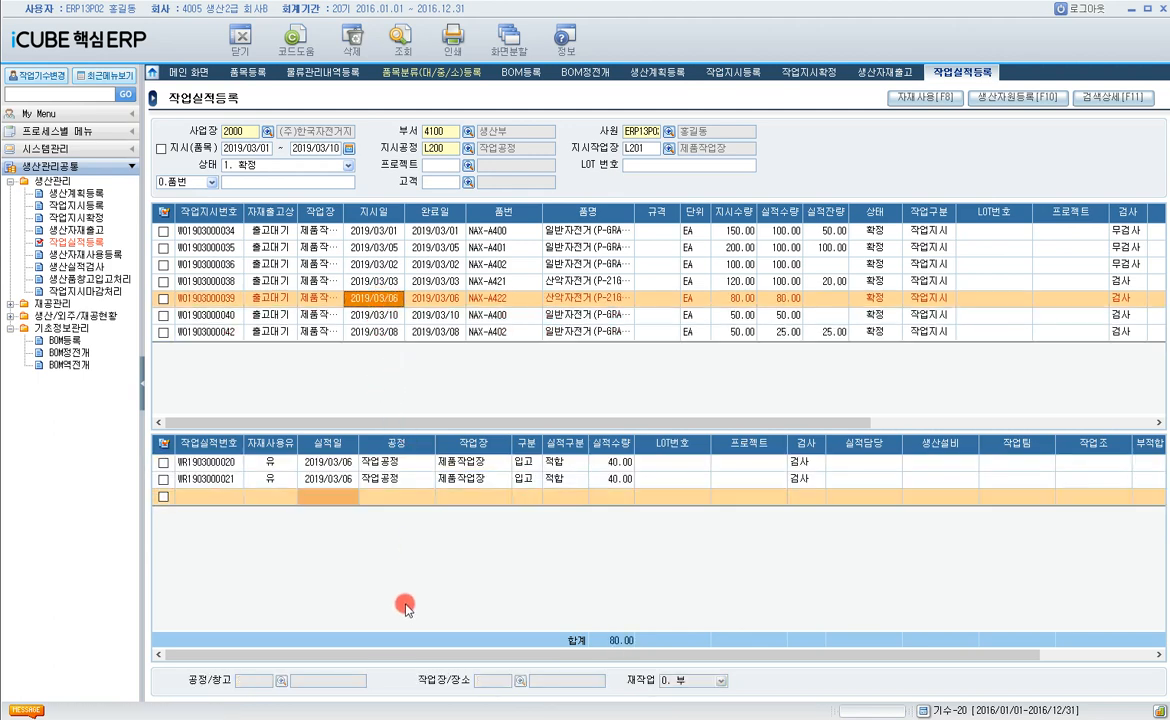
left_click(370, 479)
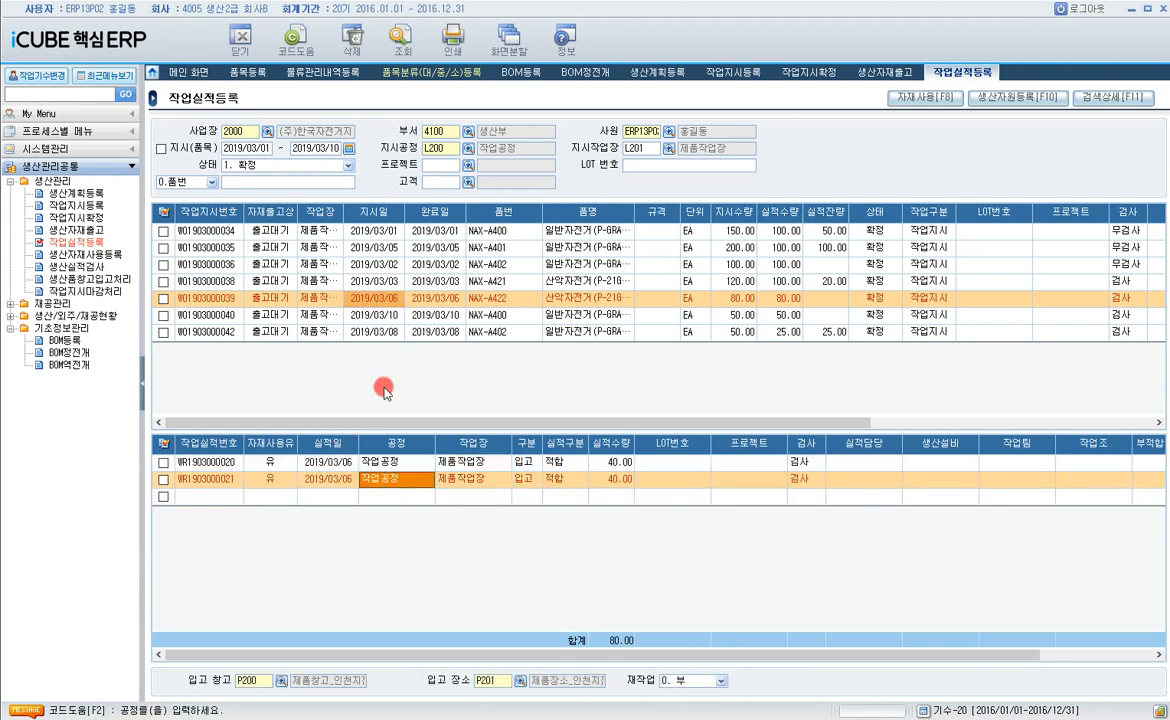
left_click(360, 281)
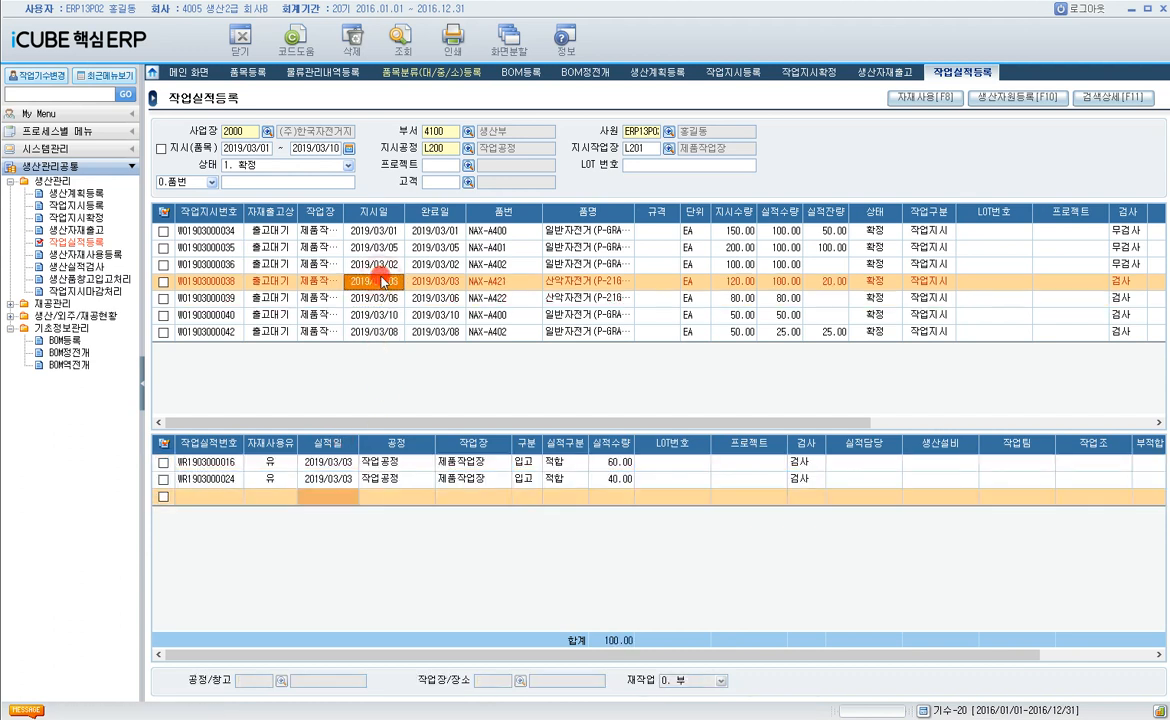
left_click(397, 461)
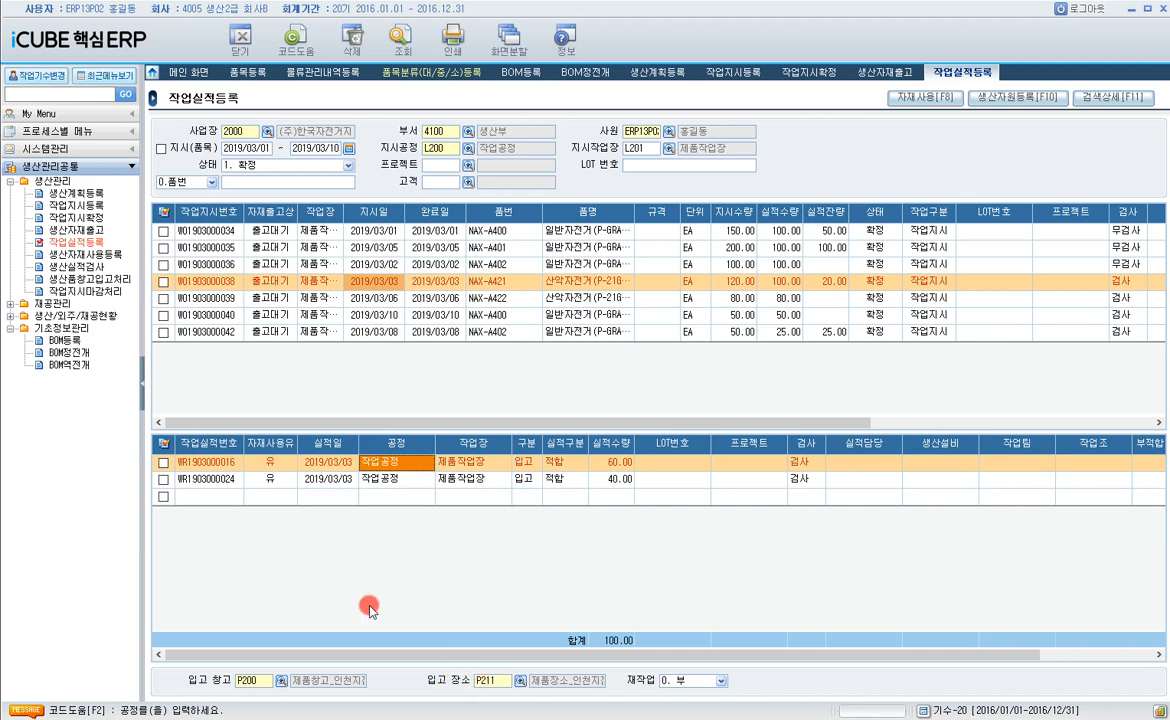
left_click(231, 463)
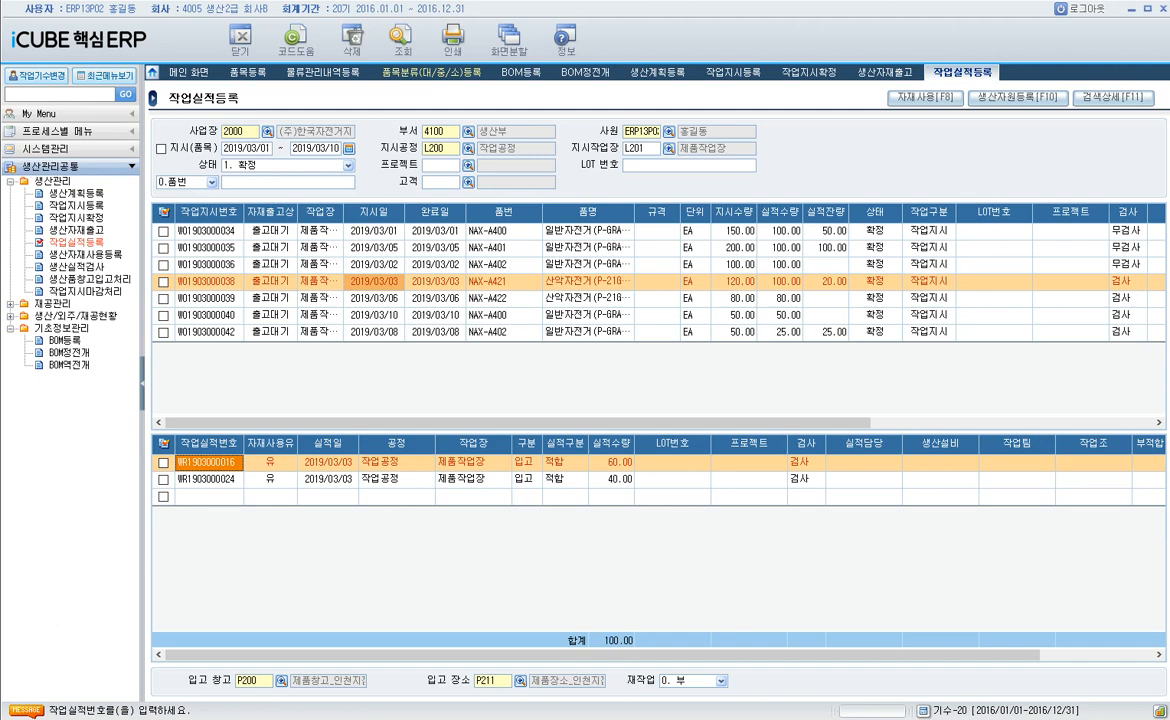
- Open 생산자재사용등록 and set 실적공정 to 작업공정 (L200)
left_click(86, 256)
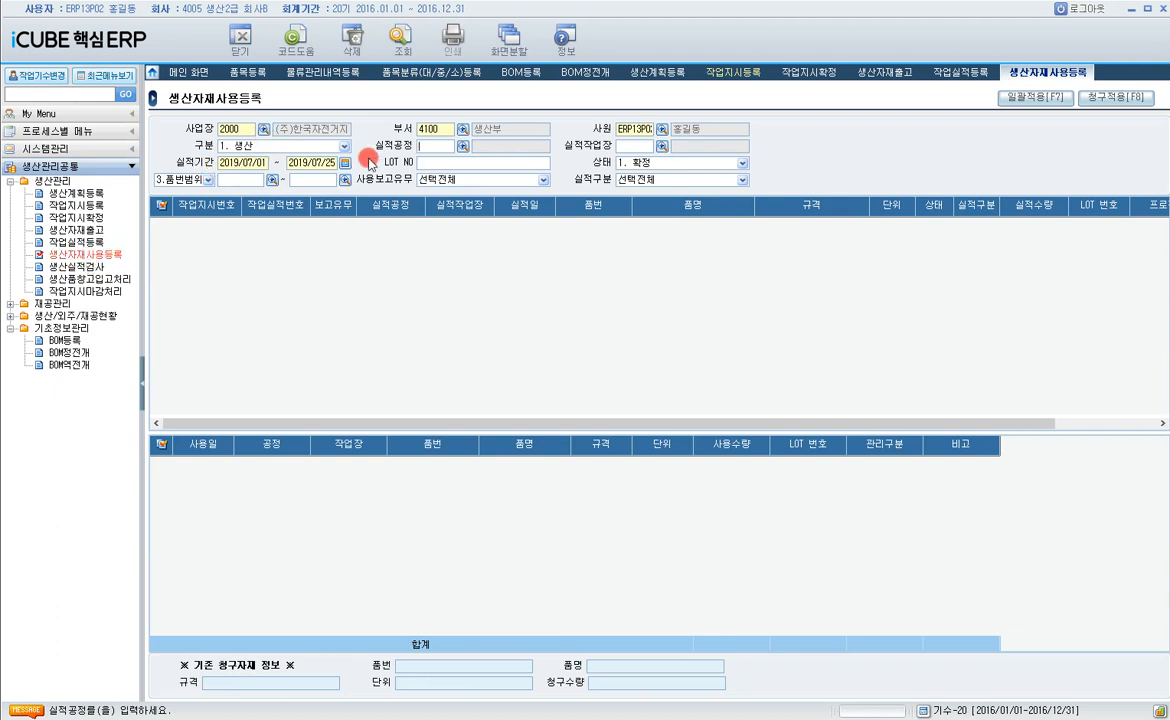
left_click(421, 147)
type("작업")
key("Return")
key("Return")
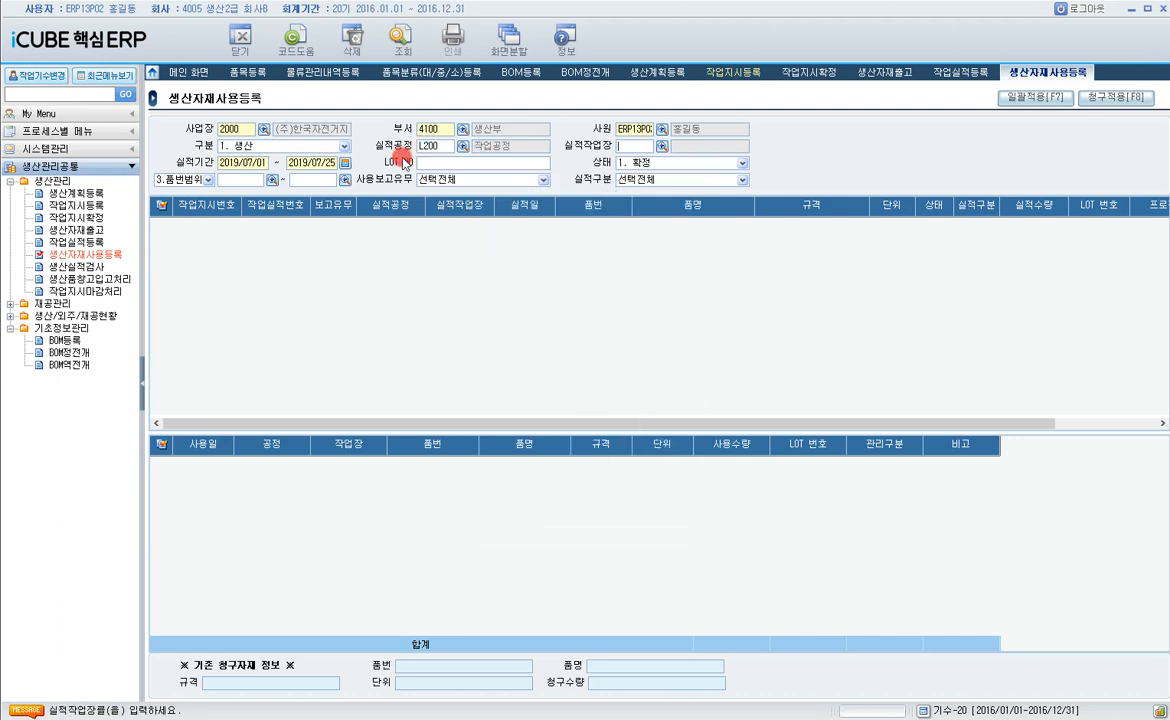
- Set 실적작업장 to 제품작업장 (L201) and the 실적기간 to 2019/03/01 through 2019/03/31
type("제품")
key("Return")
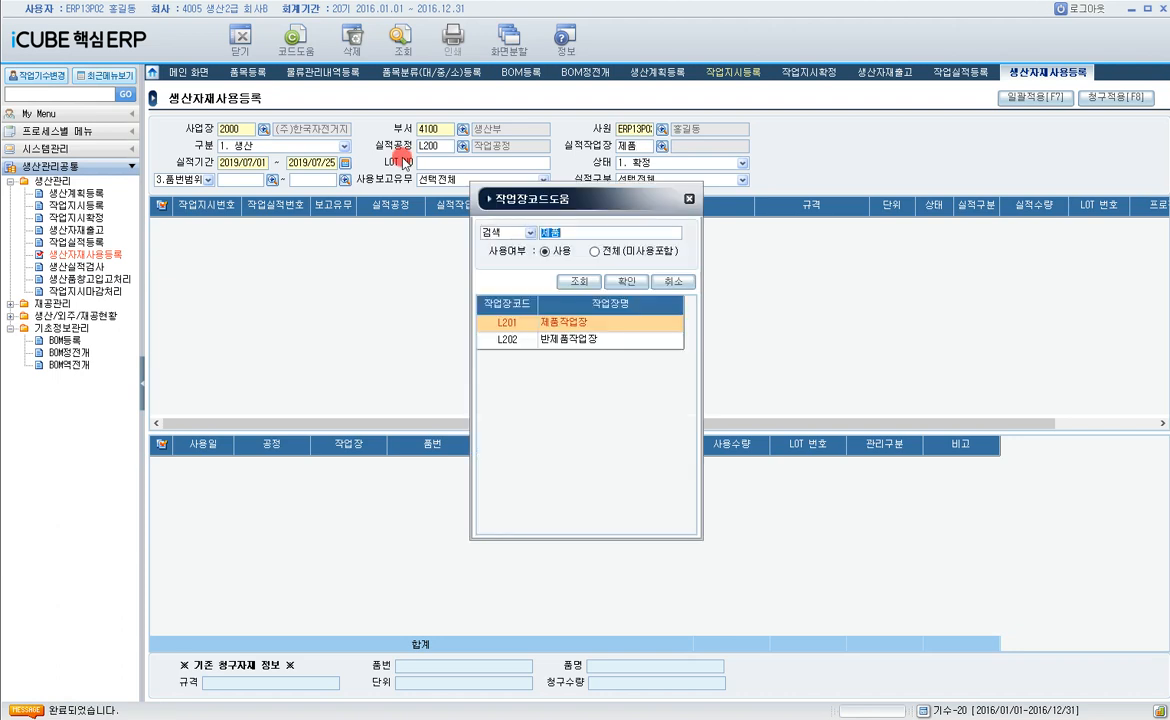
key("Return")
type("20190301")
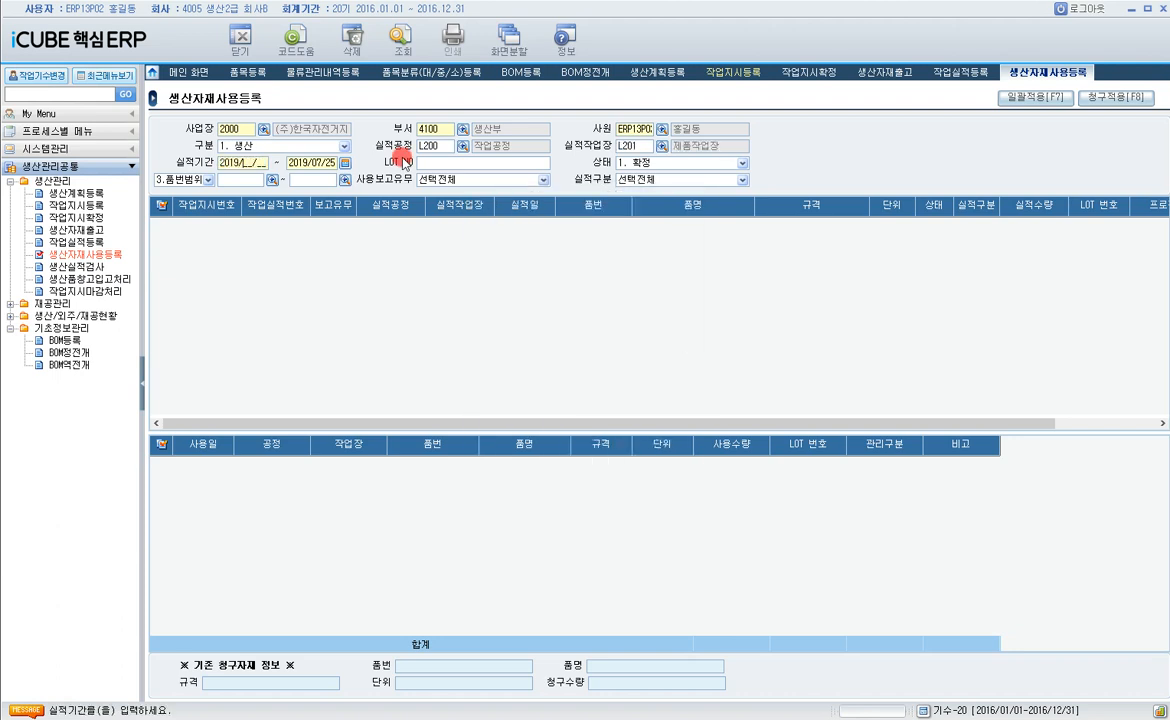
type("201903")
type("31")
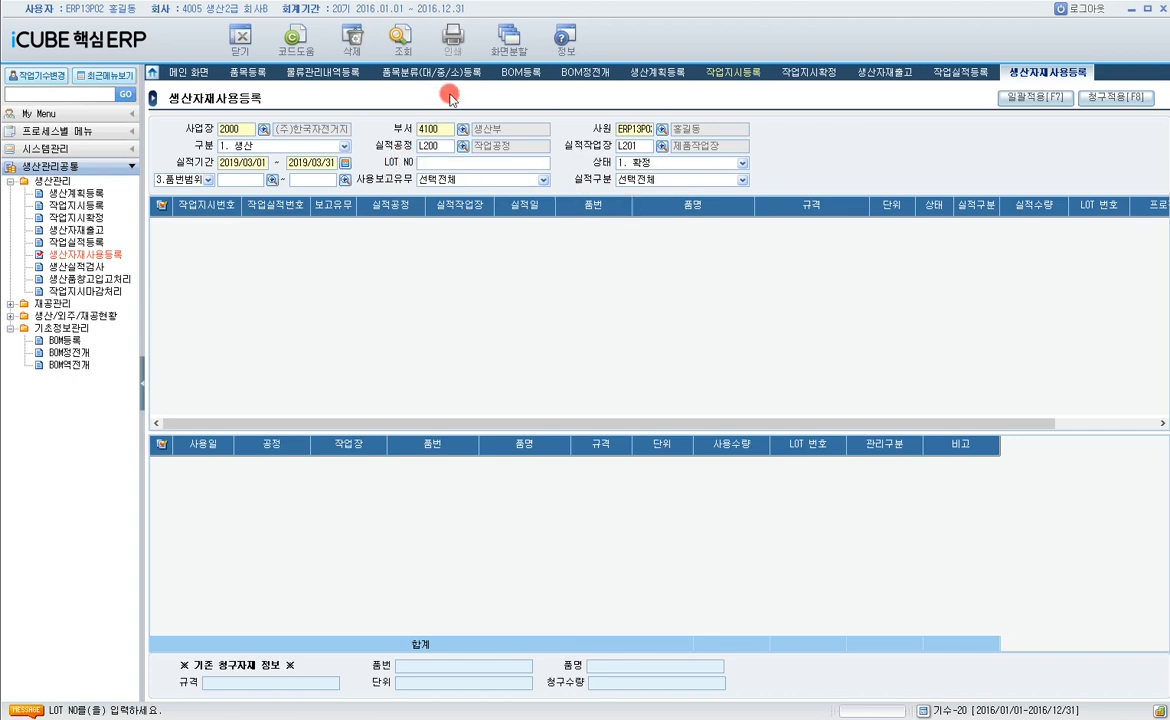
- Query the work results and compare 적용예정량 with 적용수량 in the 청구적용 window of the first 2019/03/01 NAX-A400 result
left_click(408, 42)
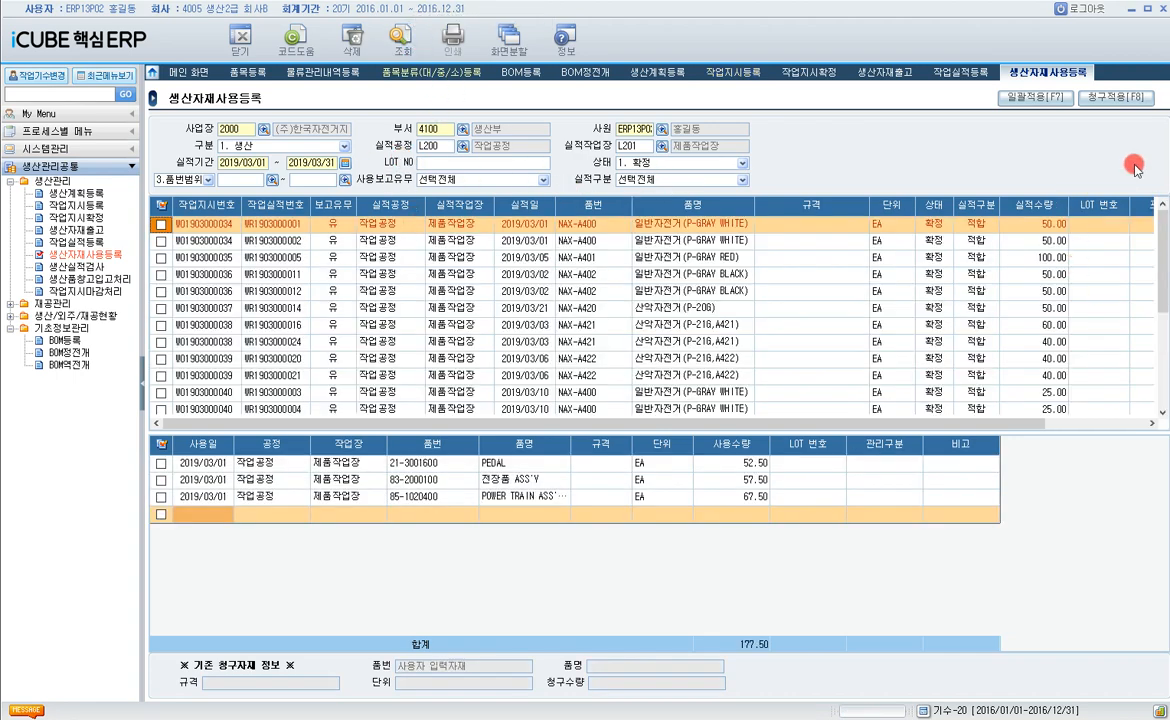
left_click(1128, 100)
left_click(1117, 98)
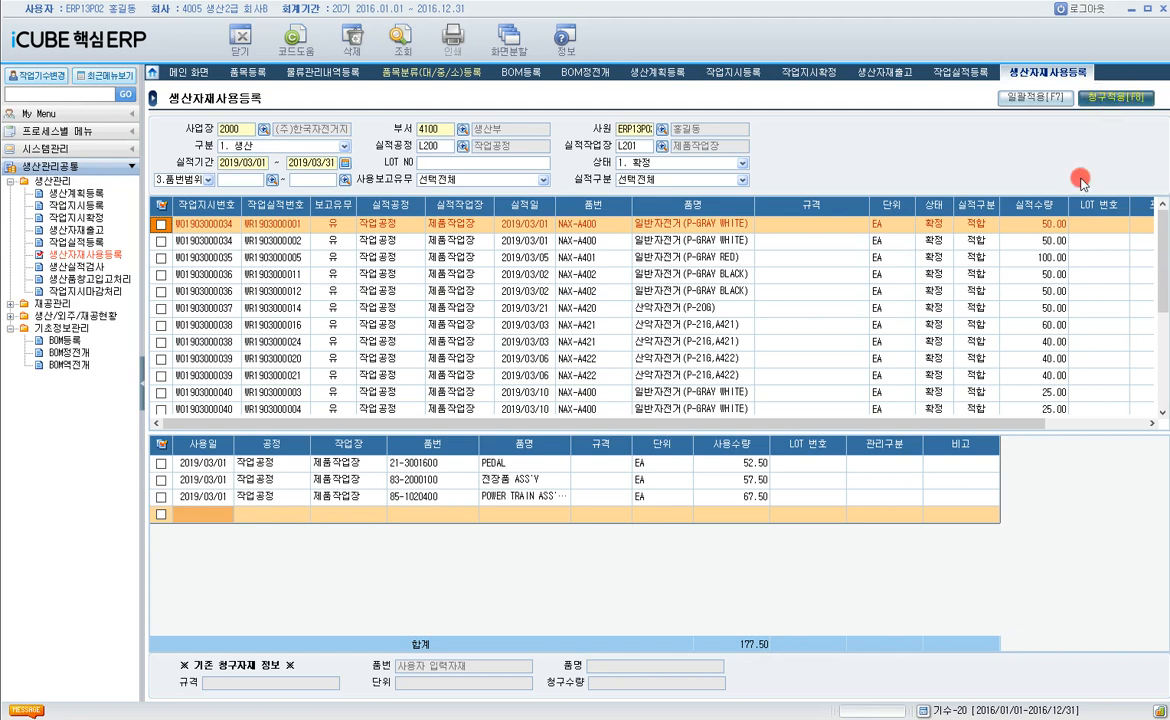
left_click_drag(561, 168, 718, 250)
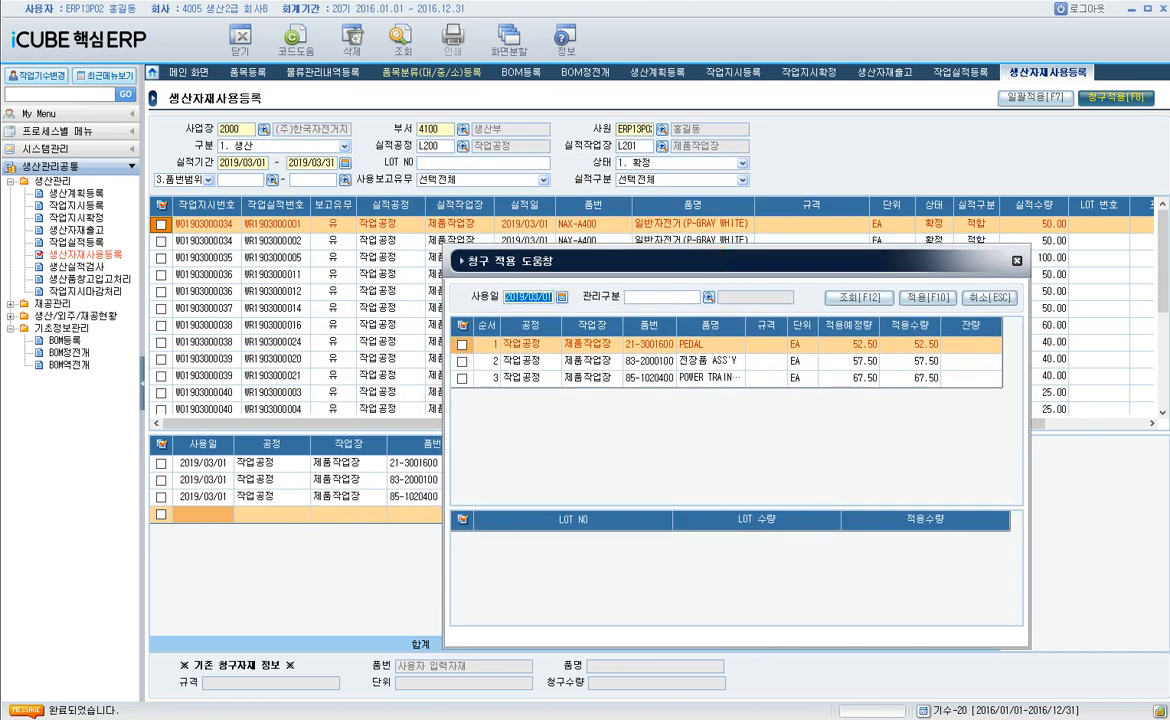
left_click(857, 340)
left_click(925, 341)
left_click(990, 297)
- Check the 청구적용 quantities and 잔량 of the second 2019/03/01 NAX-A400 result and the 2019/03/05 NAX-A401 result
left_click(710, 242)
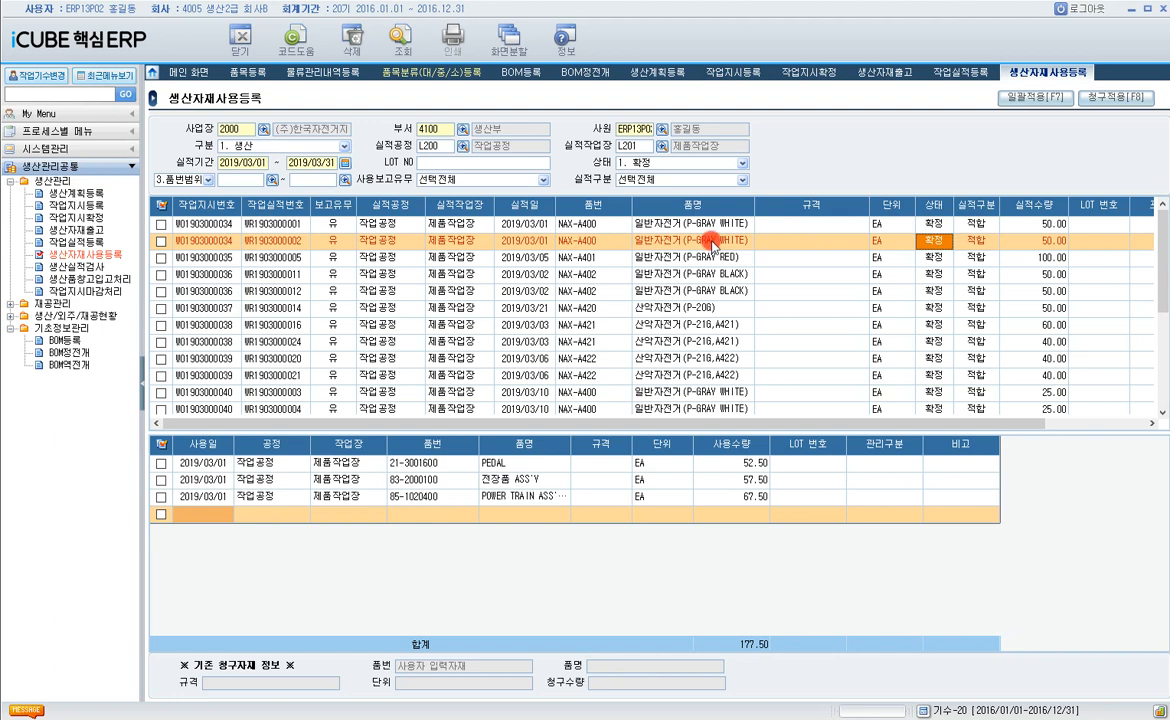
left_click(1108, 97)
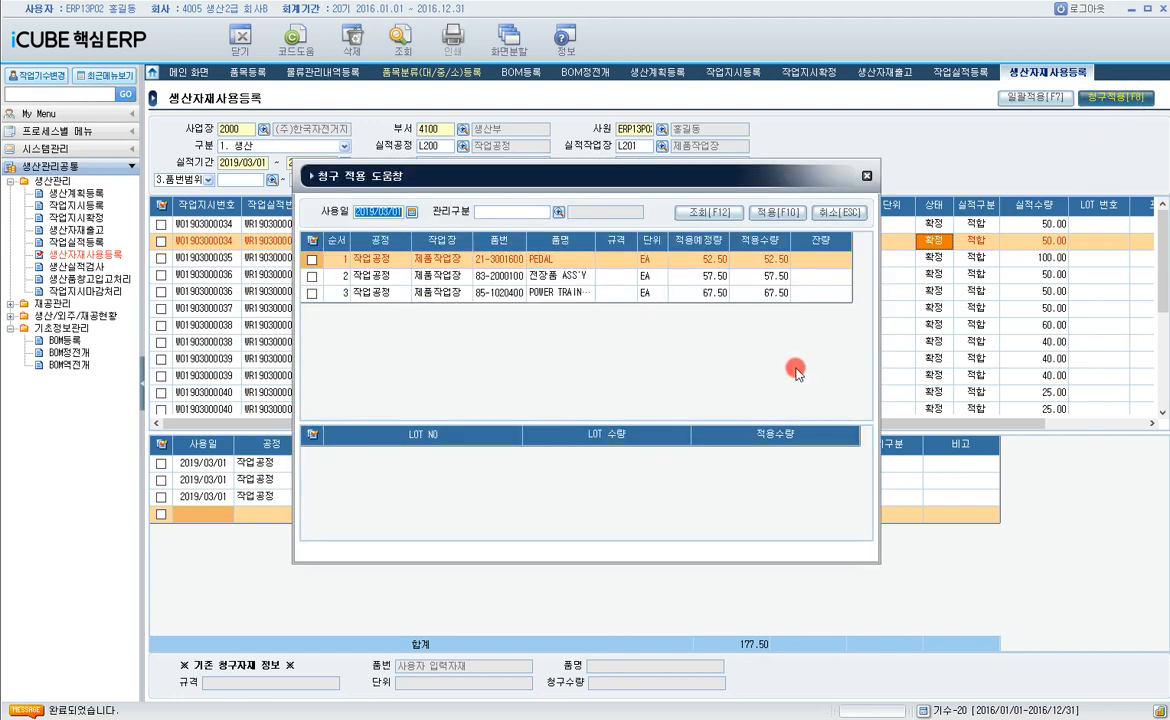
left_click(866, 176)
left_click(816, 260)
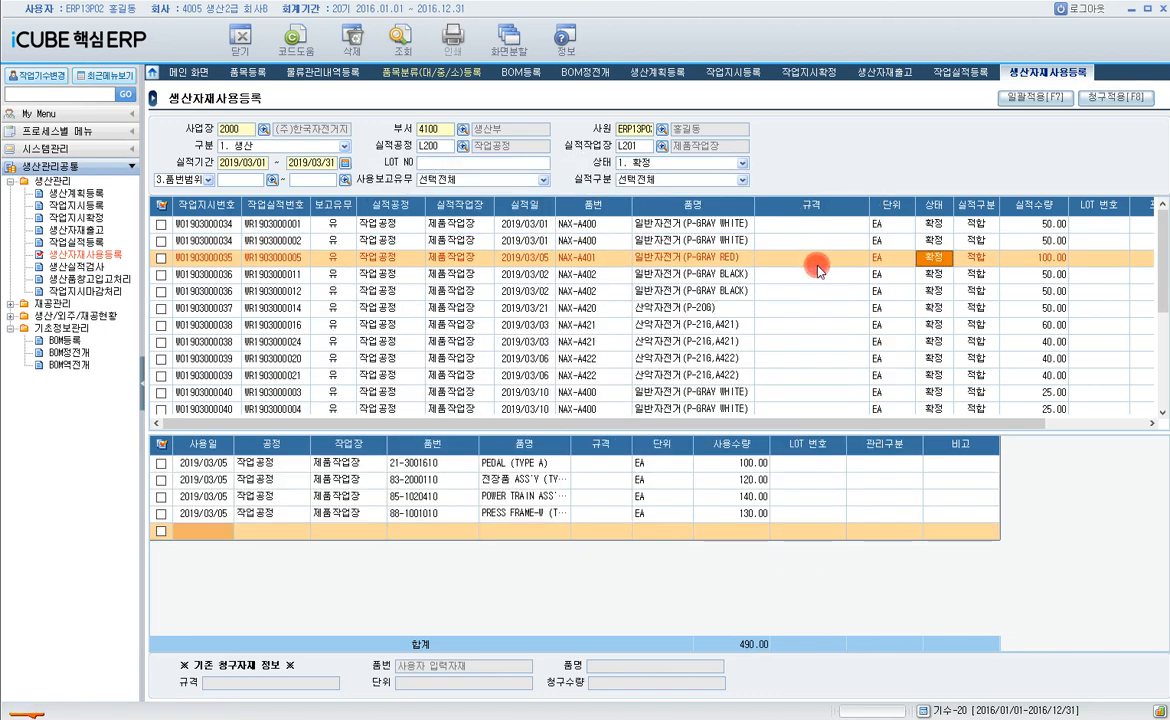
left_click(1118, 97)
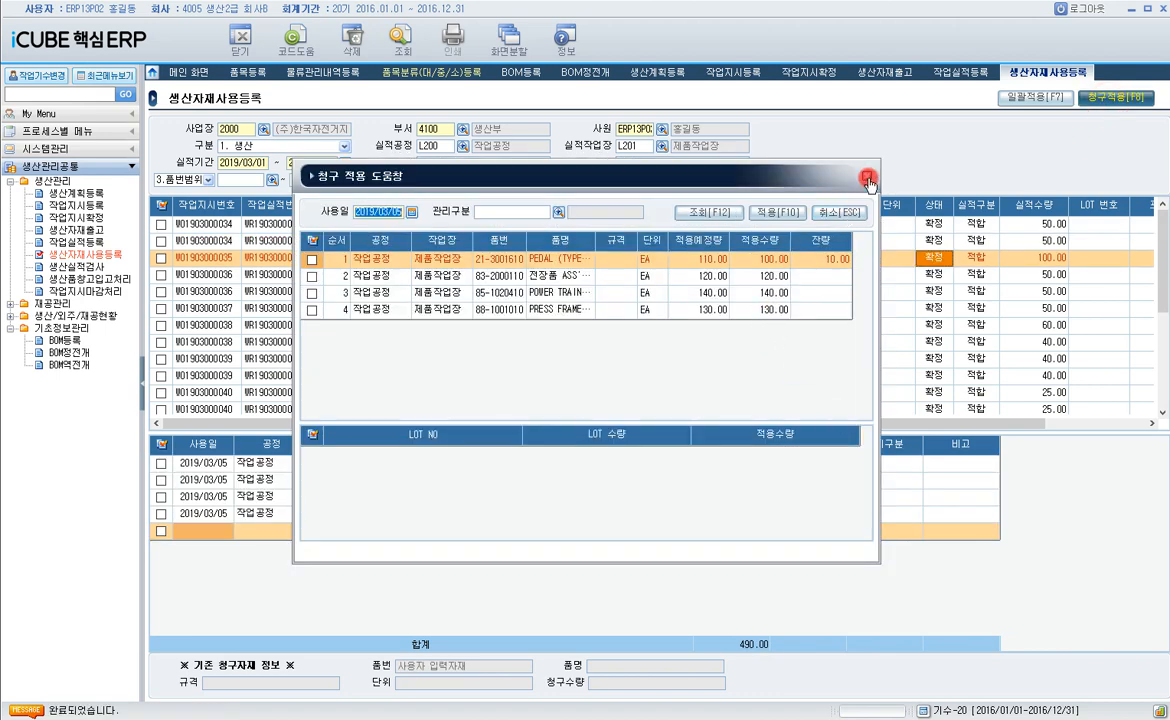
left_click(867, 179)
- Check the 적용예정량, 적용수량 and 잔량 in 청구적용 for both NAX-A402 results dated 2019/03/02
left_click(875, 272)
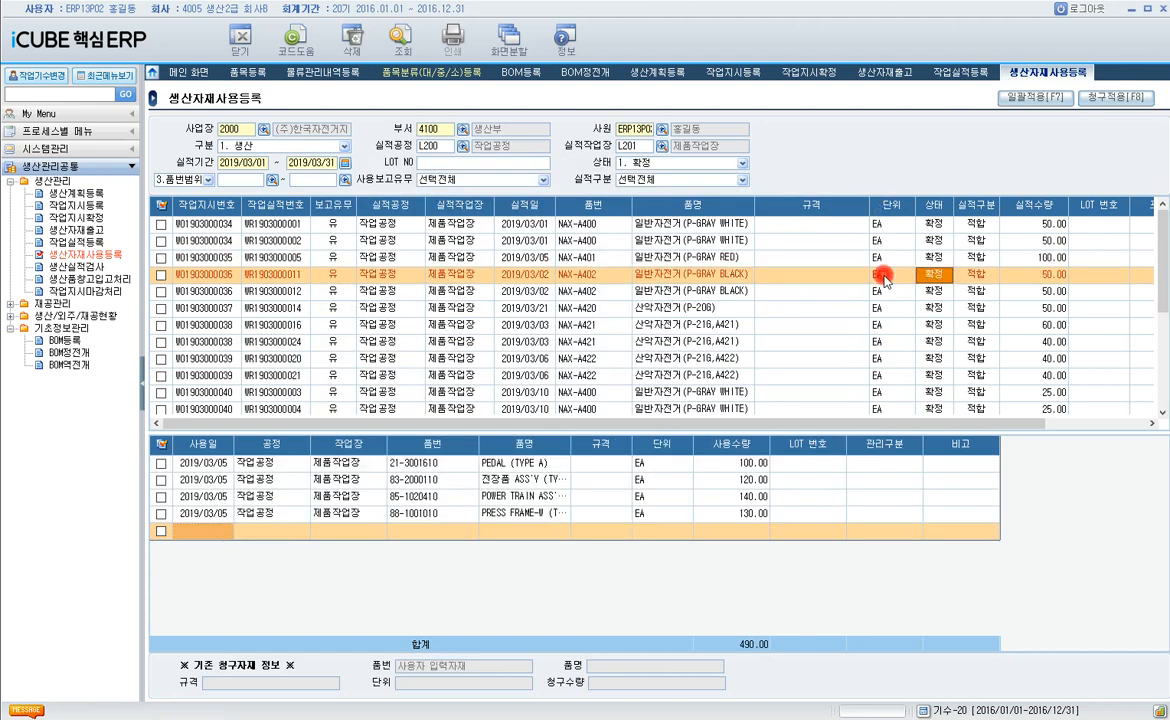
left_click(1120, 101)
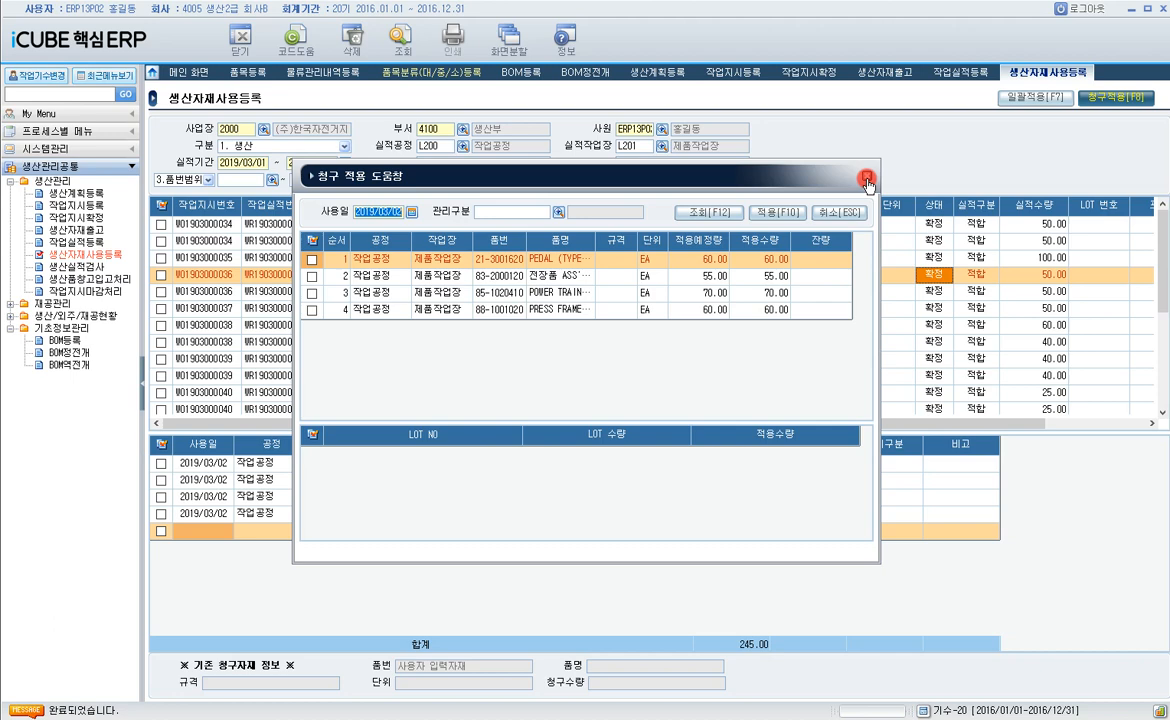
left_click(867, 179)
left_click(860, 290)
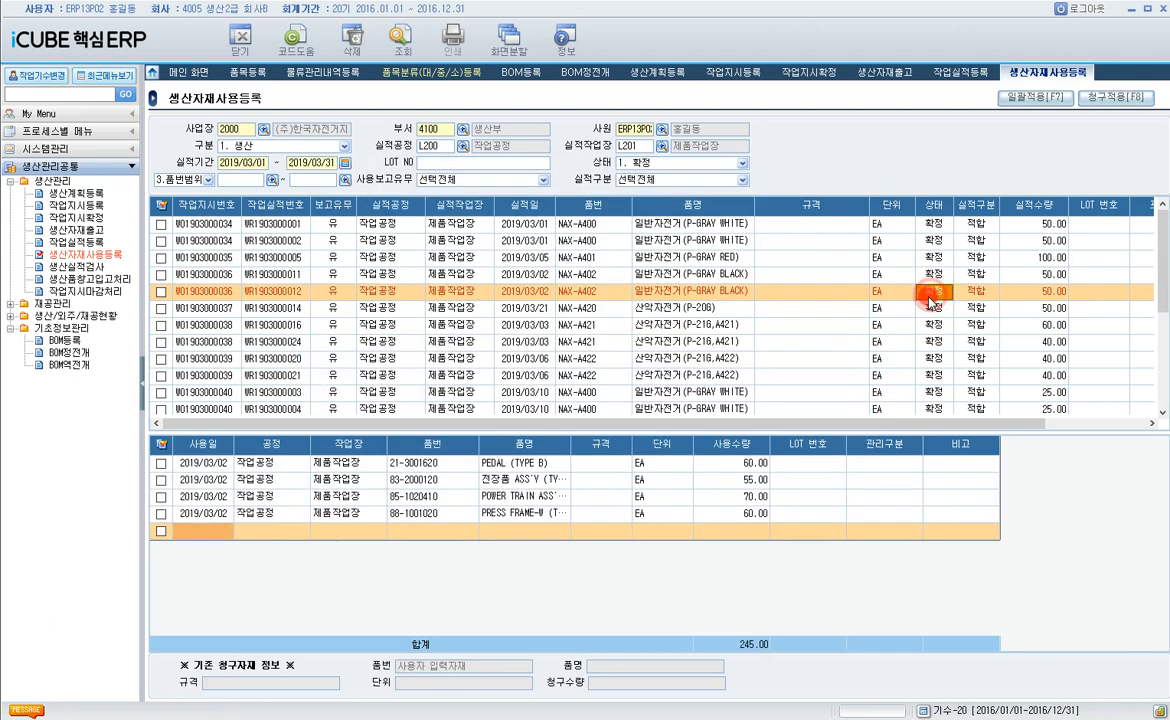
left_click(1113, 101)
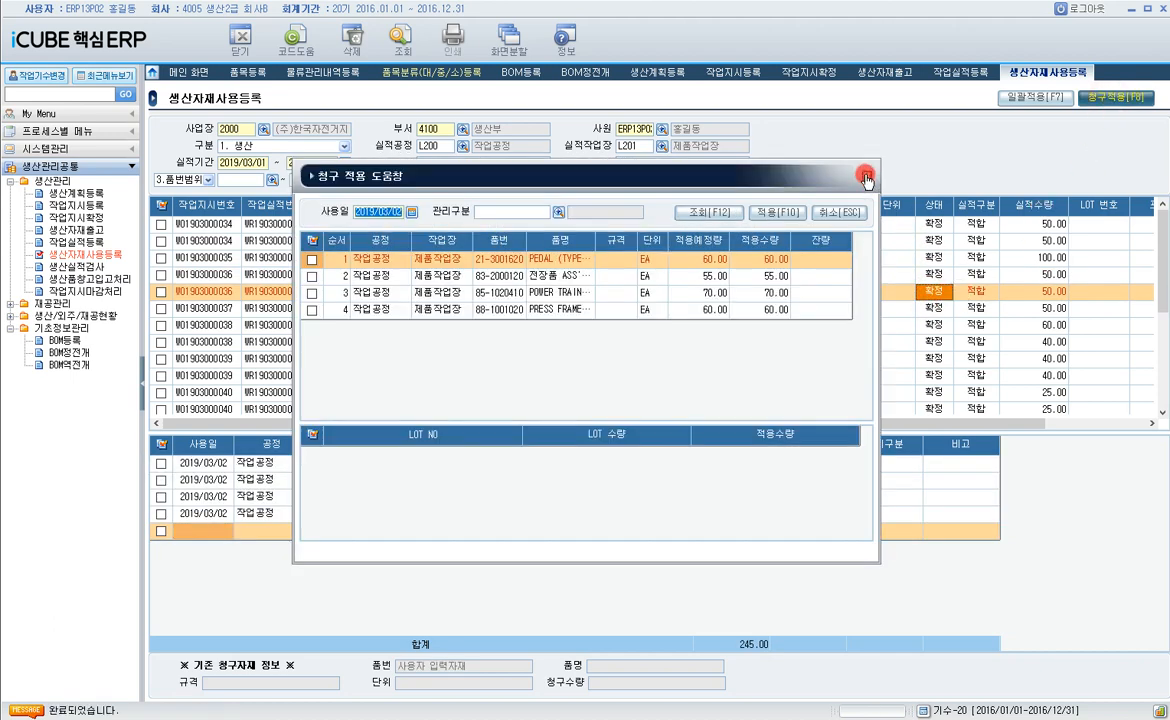
left_click(866, 179)
- Compare the 청구적용 planned and applied quantities for the 2019/03/21 NAX-A420 result and both 2019/03/03 NAX-A421 results
left_click(861, 308)
left_click(1113, 101)
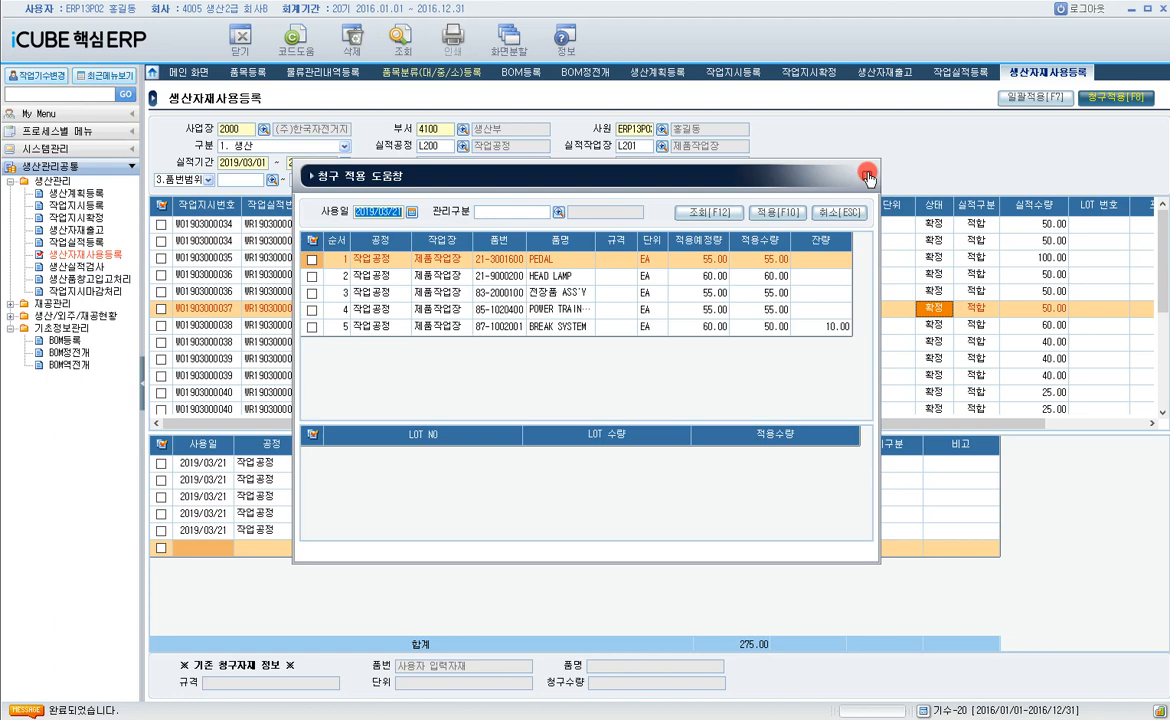
left_click(866, 176)
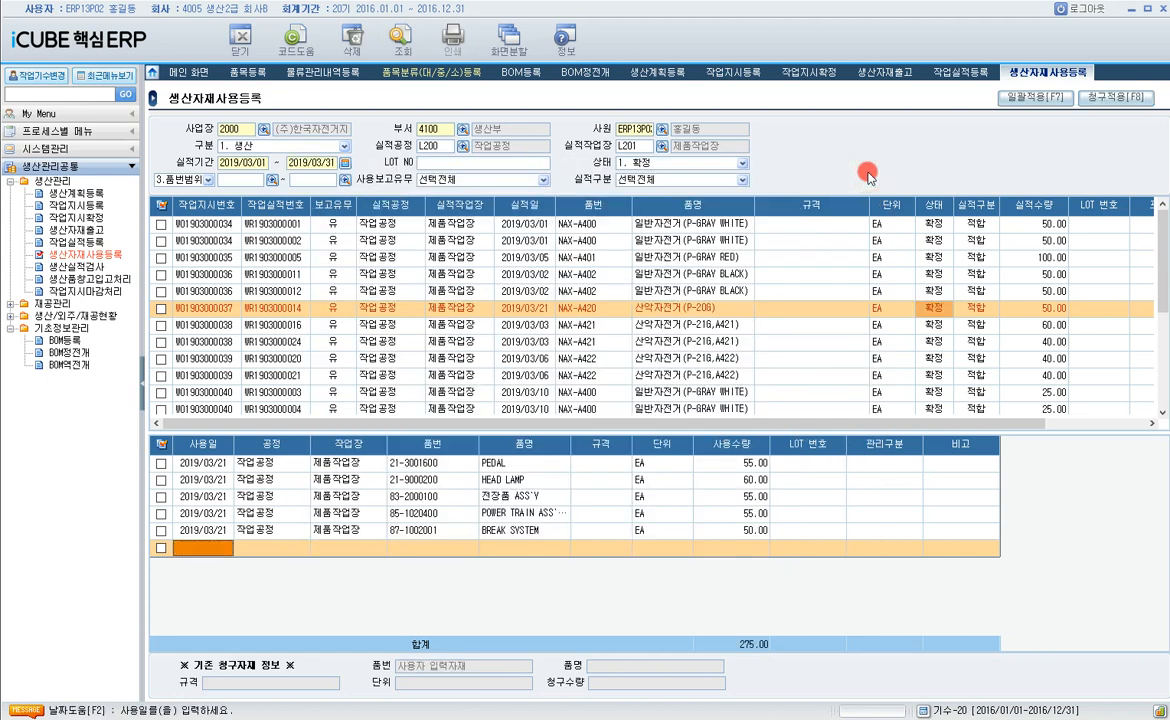
left_click(823, 327)
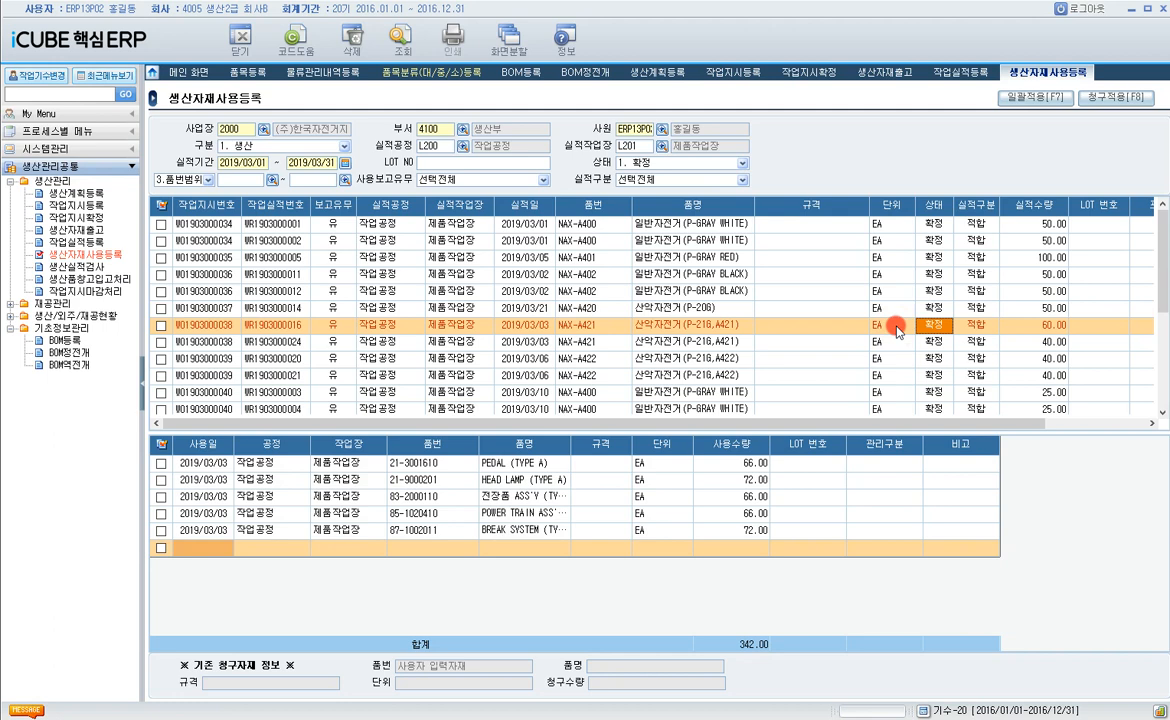
left_click(1120, 97)
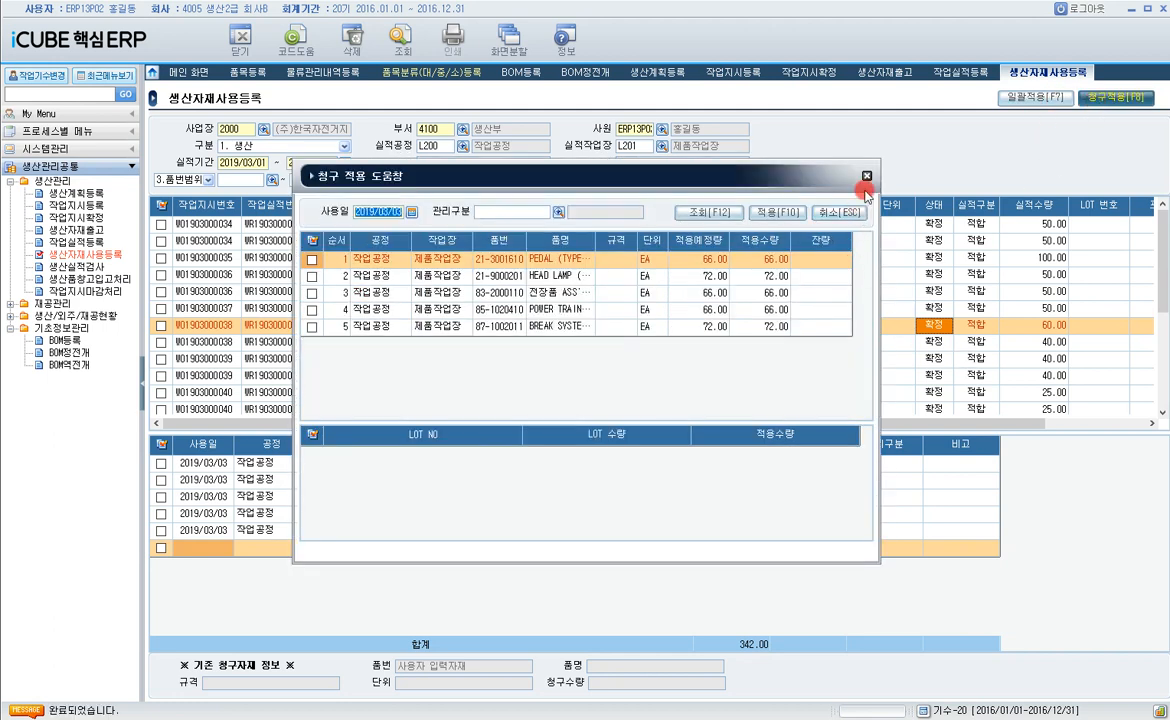
left_click(866, 176)
left_click(928, 342)
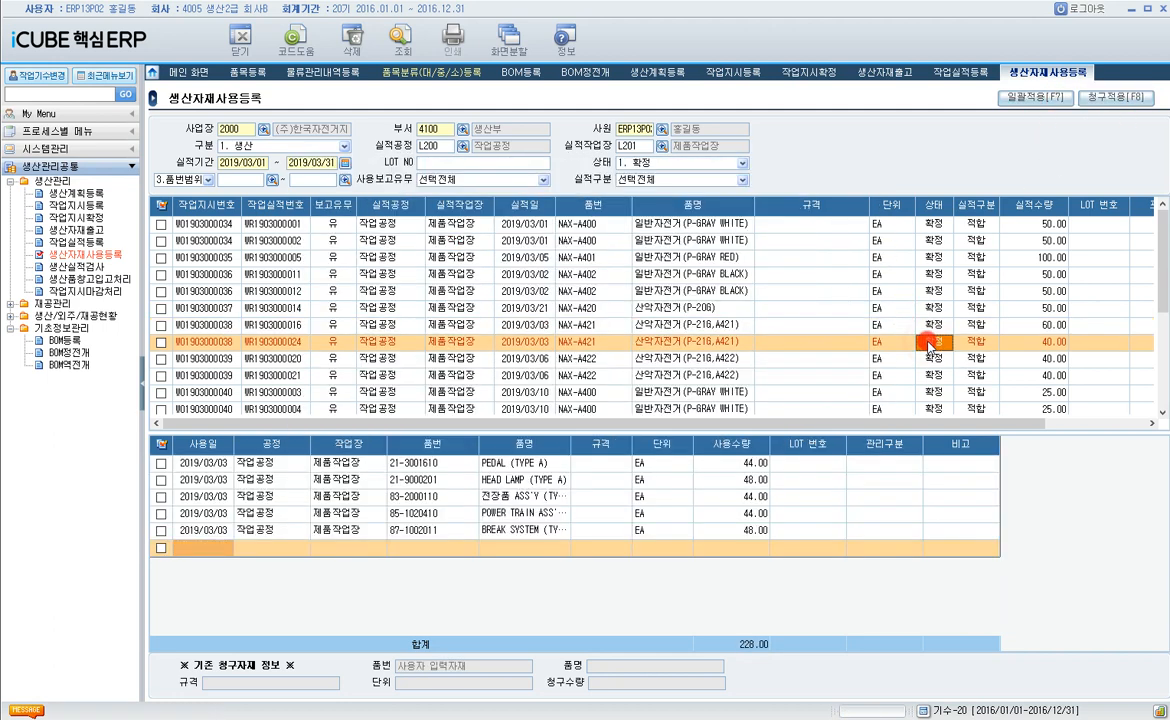
left_click(1110, 97)
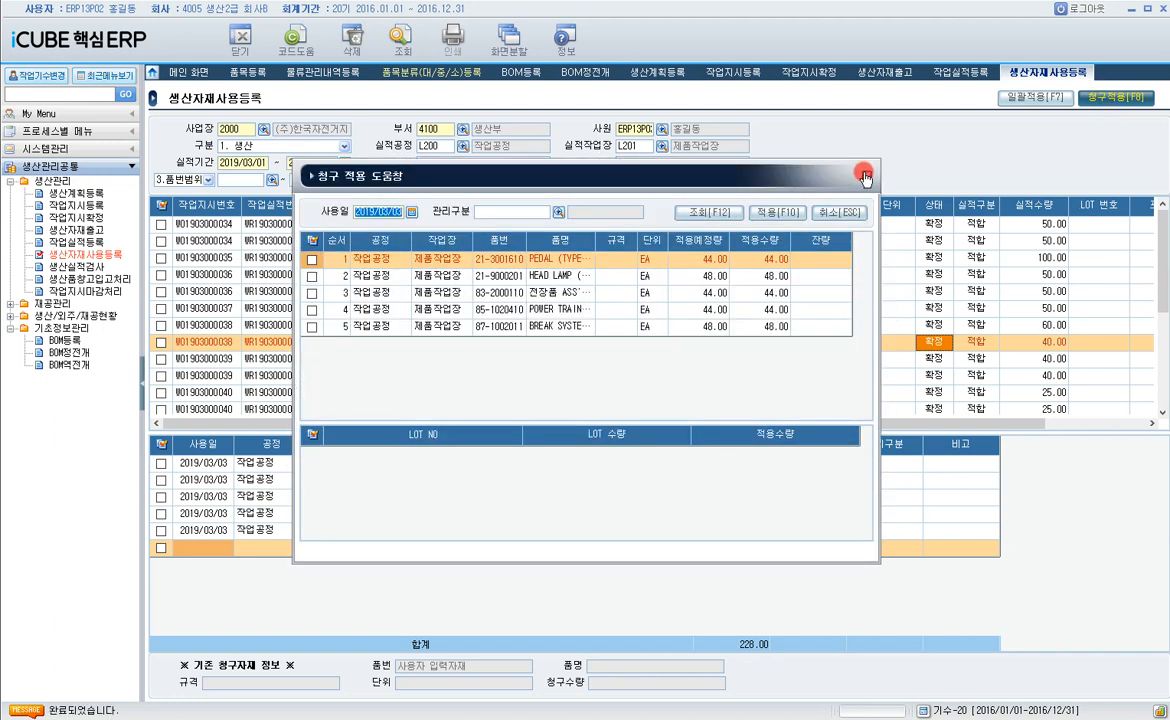
left_click(866, 177)
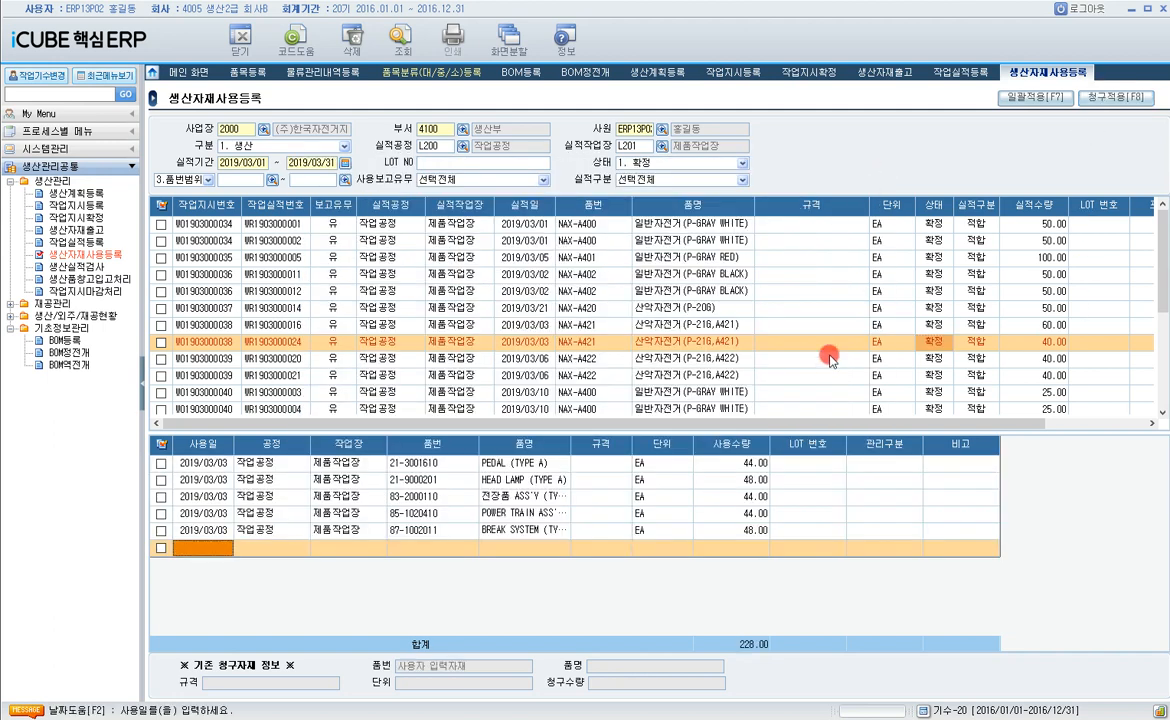
- Check the 적용예정량, 적용수량 and 잔량 in 청구적용 for both NAX-A422 results dated 2019/03/06
left_click(925, 362)
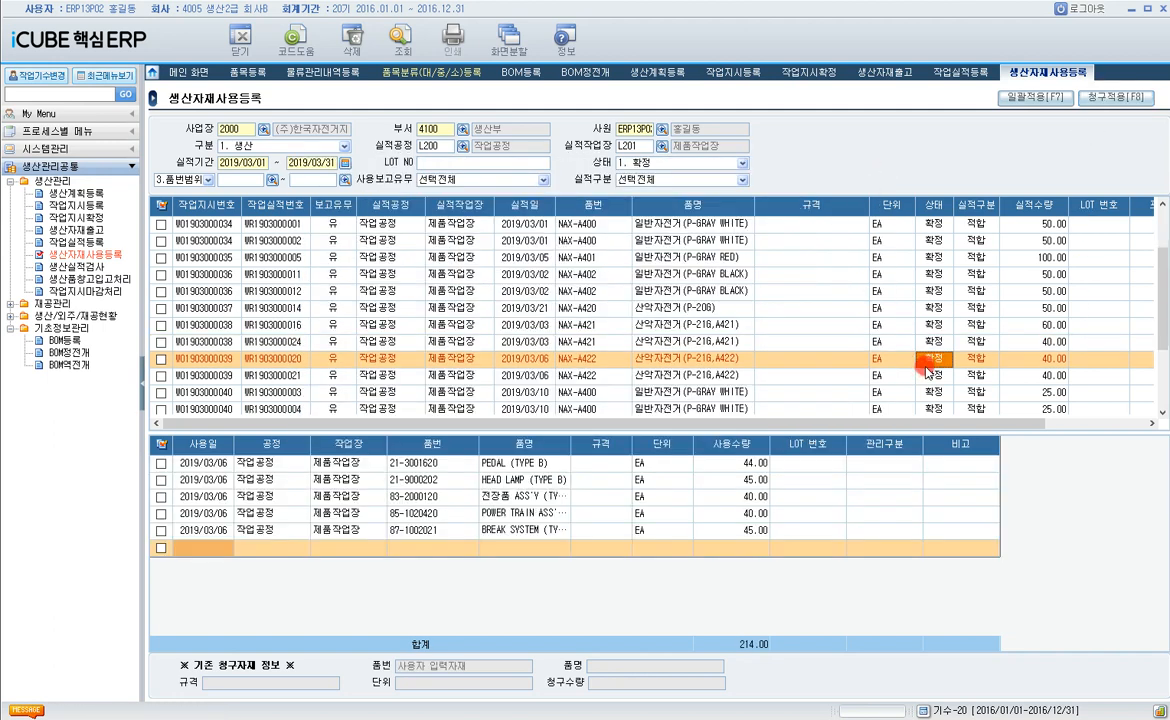
scroll(925, 366, "down", 2)
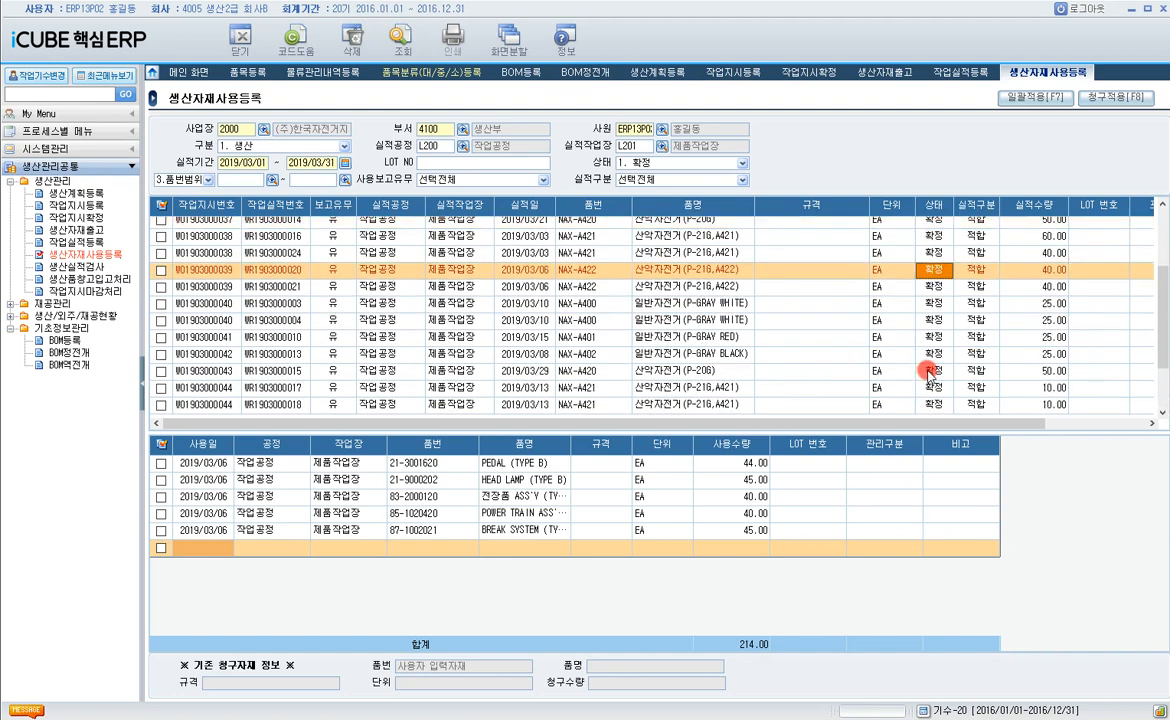
left_click(1116, 97)
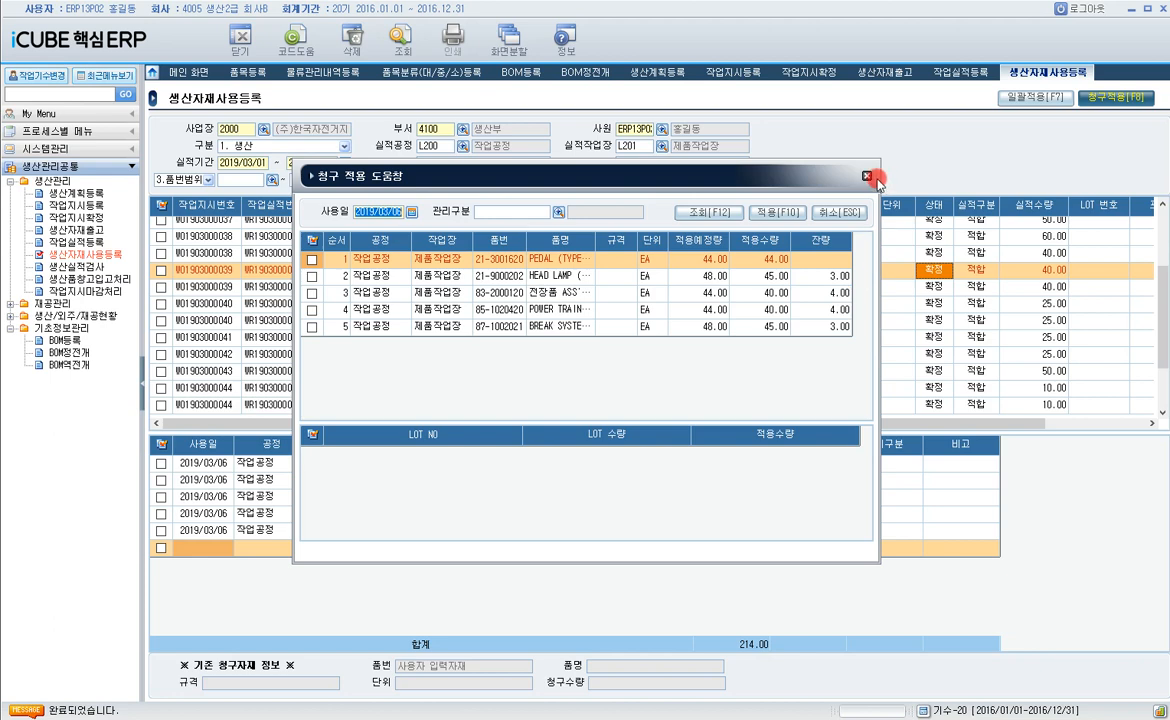
left_click(869, 177)
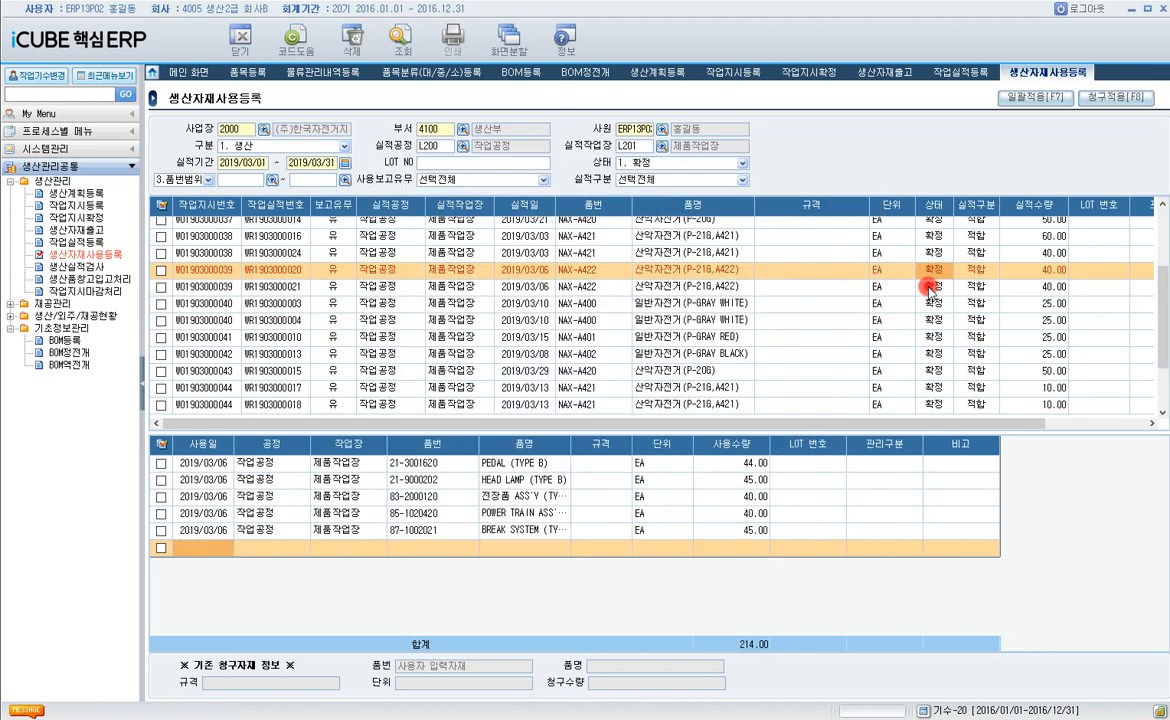
left_click(848, 286)
left_click(1094, 103)
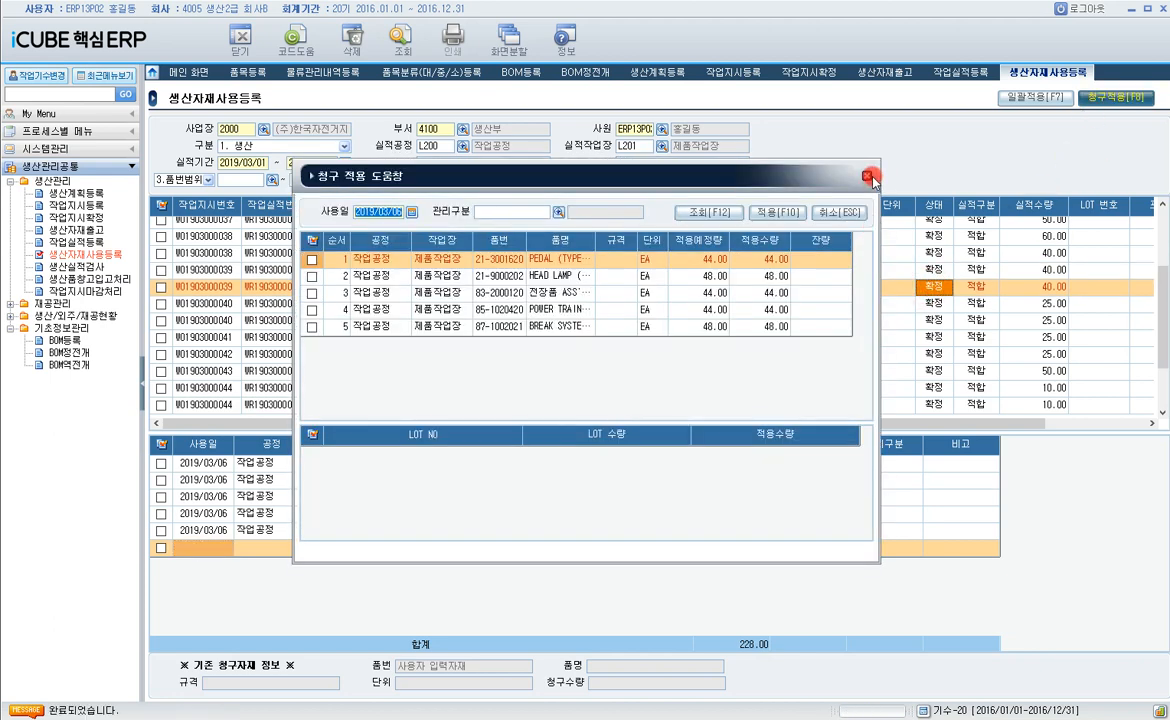
left_click(869, 176)
- Check the 청구적용 material quantities and 잔량 for both NAX-A400 results dated 2019/03/10
left_click(933, 302)
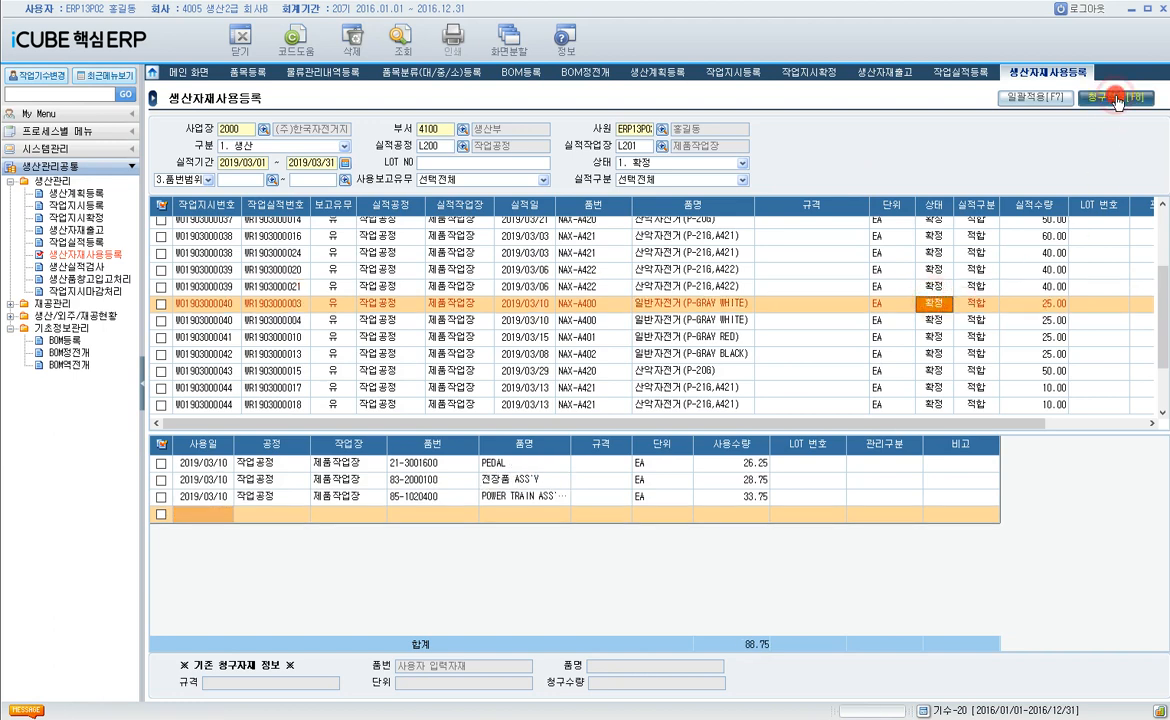
left_click(1094, 99)
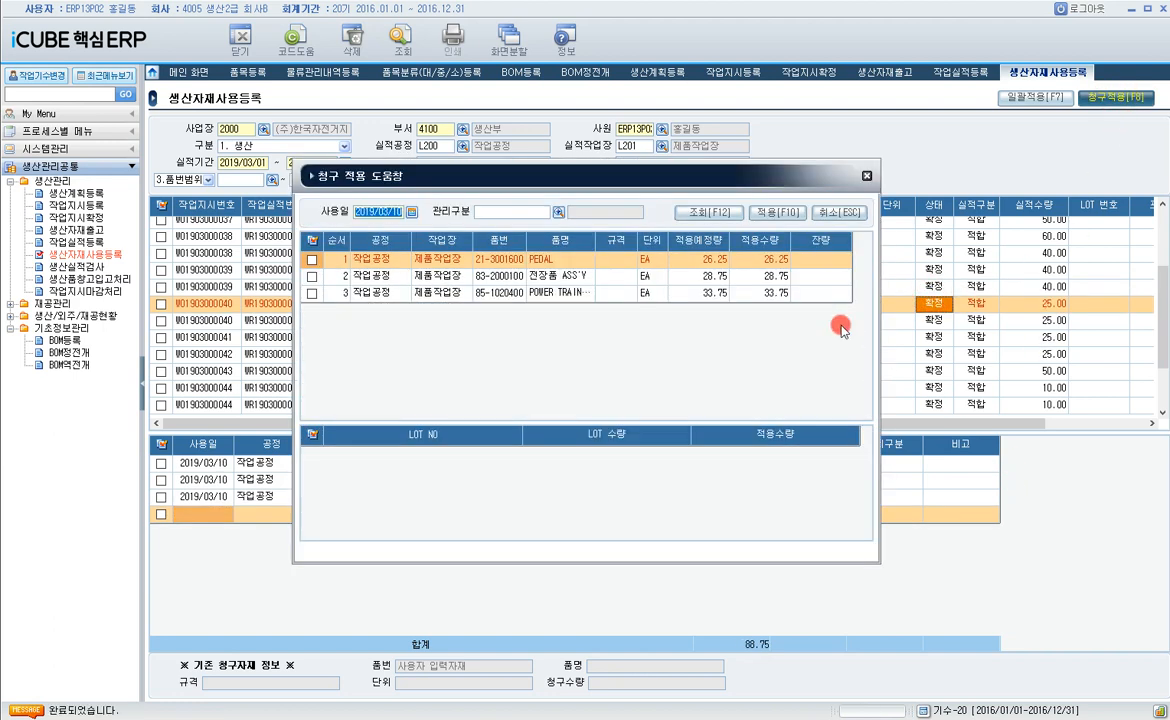
left_click(867, 176)
left_click(930, 326)
left_click(1105, 98)
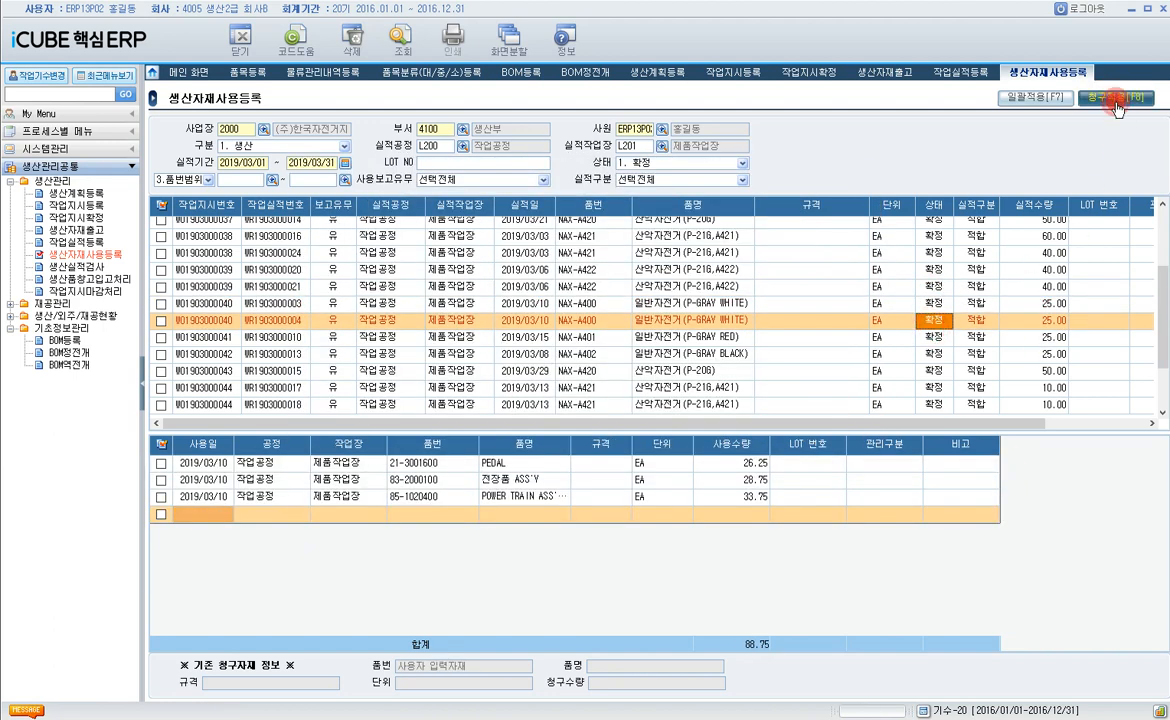
left_click(866, 180)
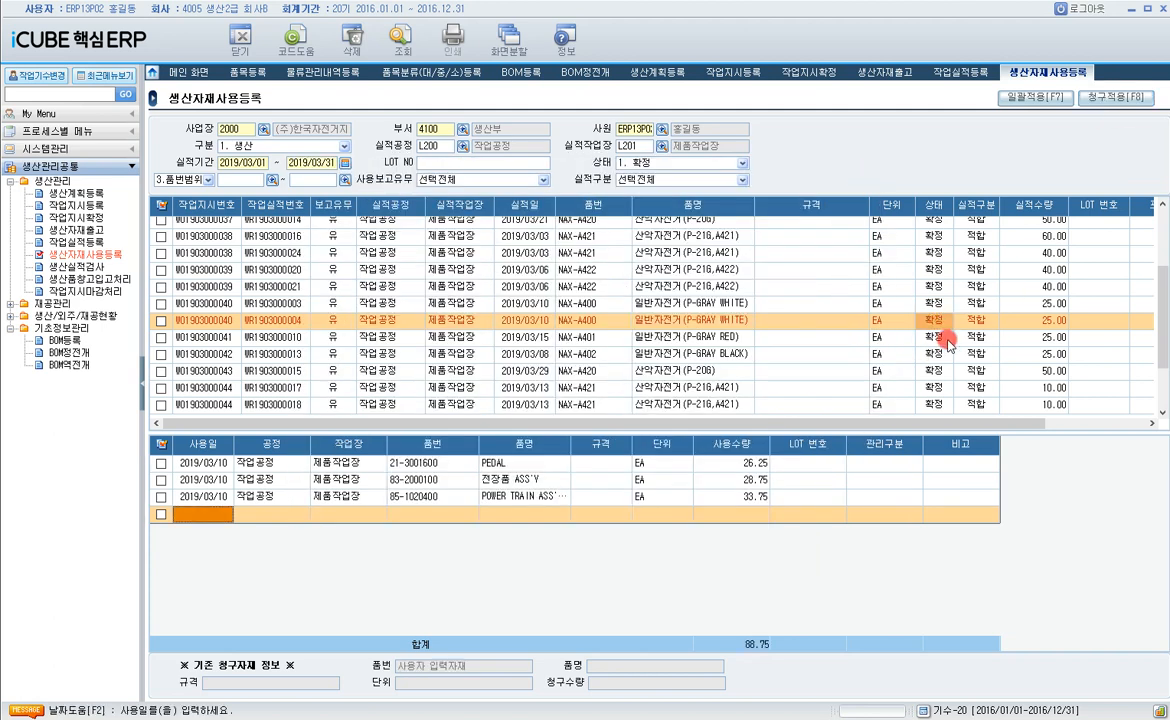
- Compare 적용예정량 with 적용수량 in 청구적용 for the 2019/03/15 NAX-A401 result and the 2019/03/08 NAX-A402 result
left_click(940, 340)
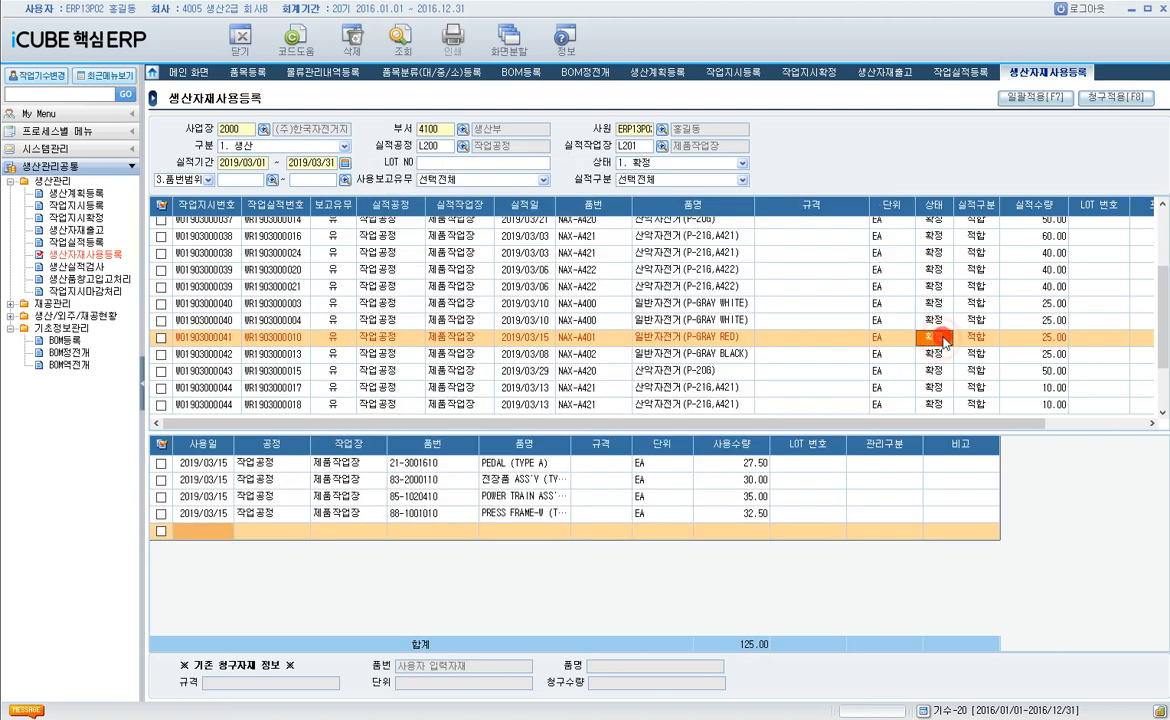
left_click(1105, 100)
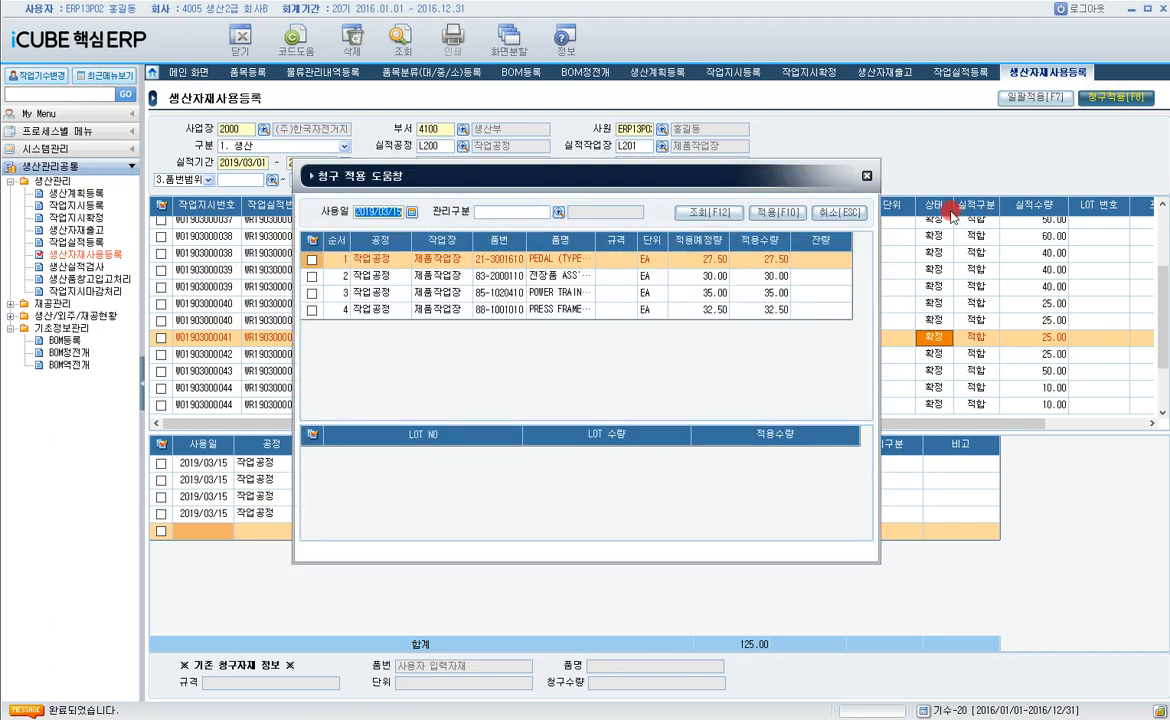
left_click(866, 177)
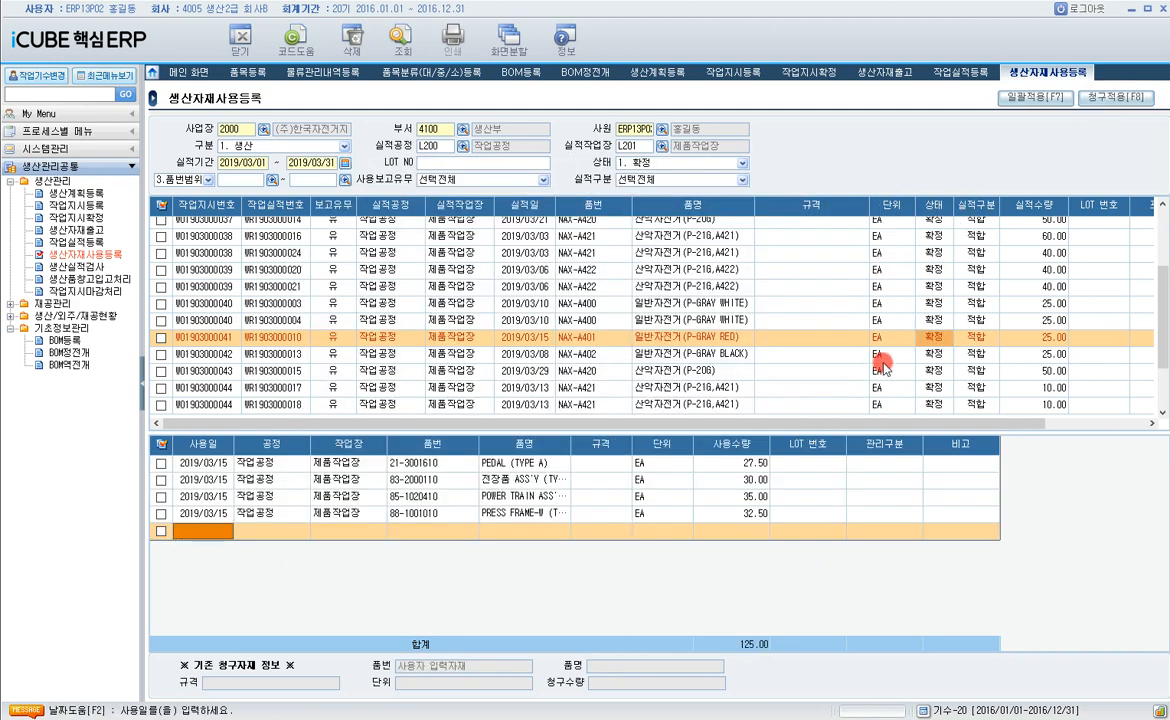
left_click(806, 354)
left_click(1110, 98)
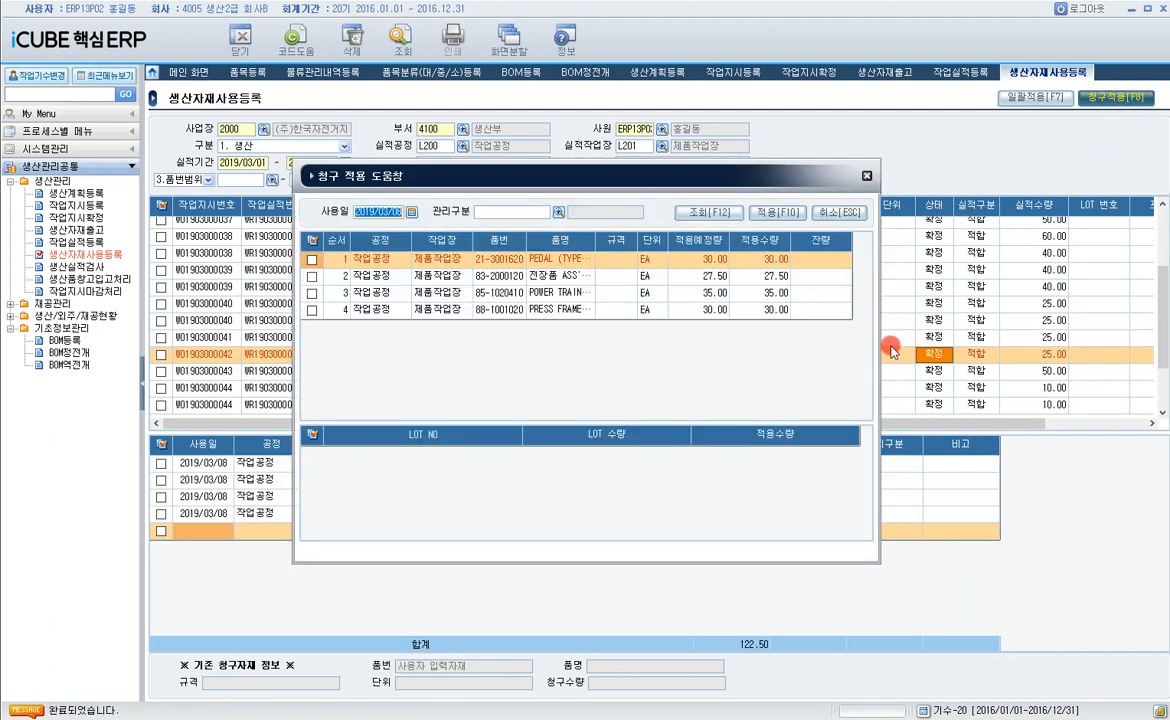
left_click(866, 178)
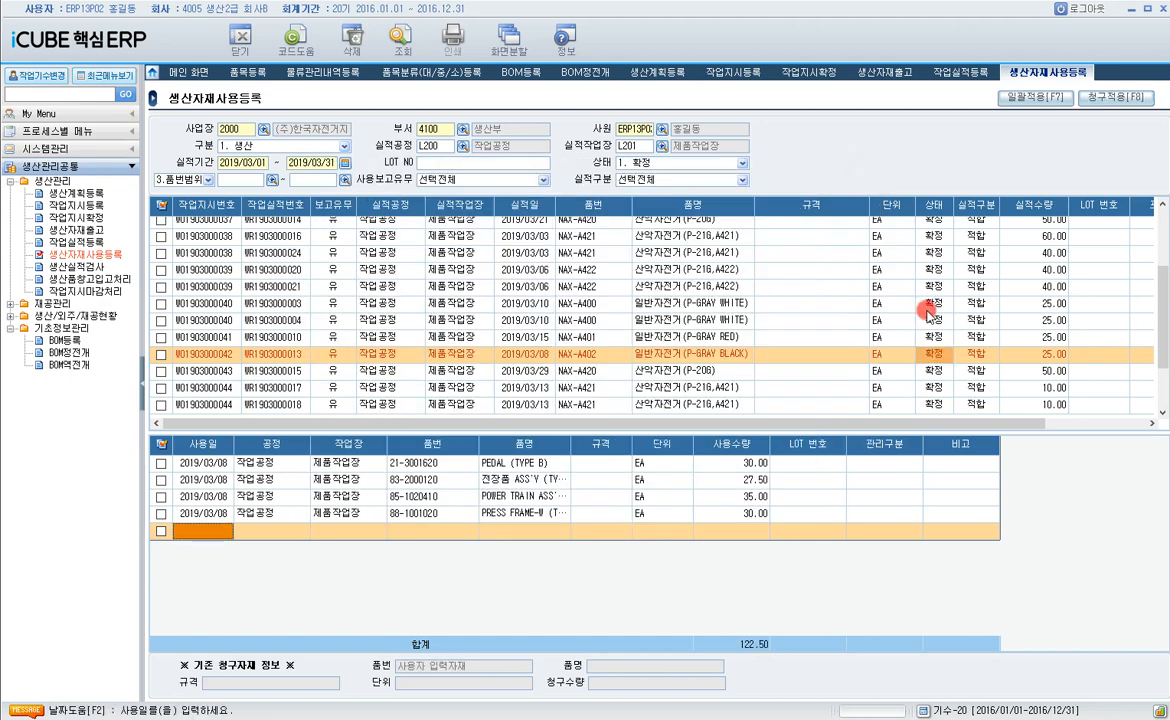
- Check the 청구적용 quantities of the 2019/03/29 NAX-A420 result, widening the 품명 column to read the full name of item 85-1020400
left_click(868, 370)
left_click(1117, 97)
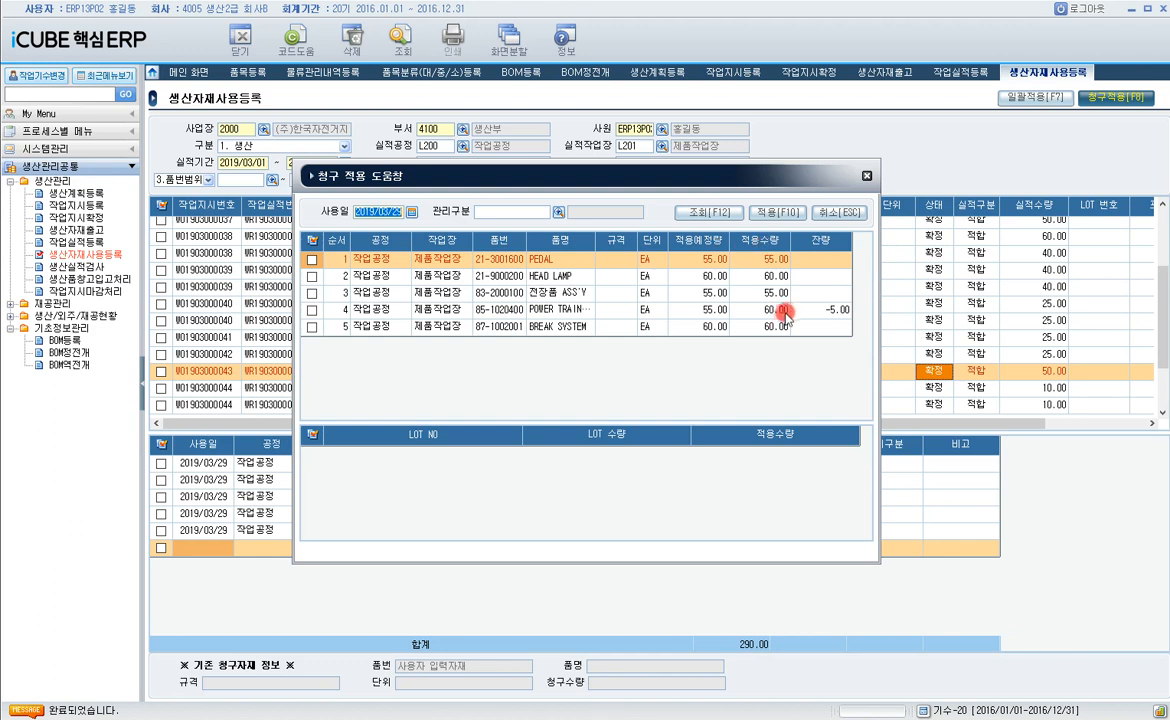
left_click(580, 311)
left_click_drag(596, 241, 634, 242)
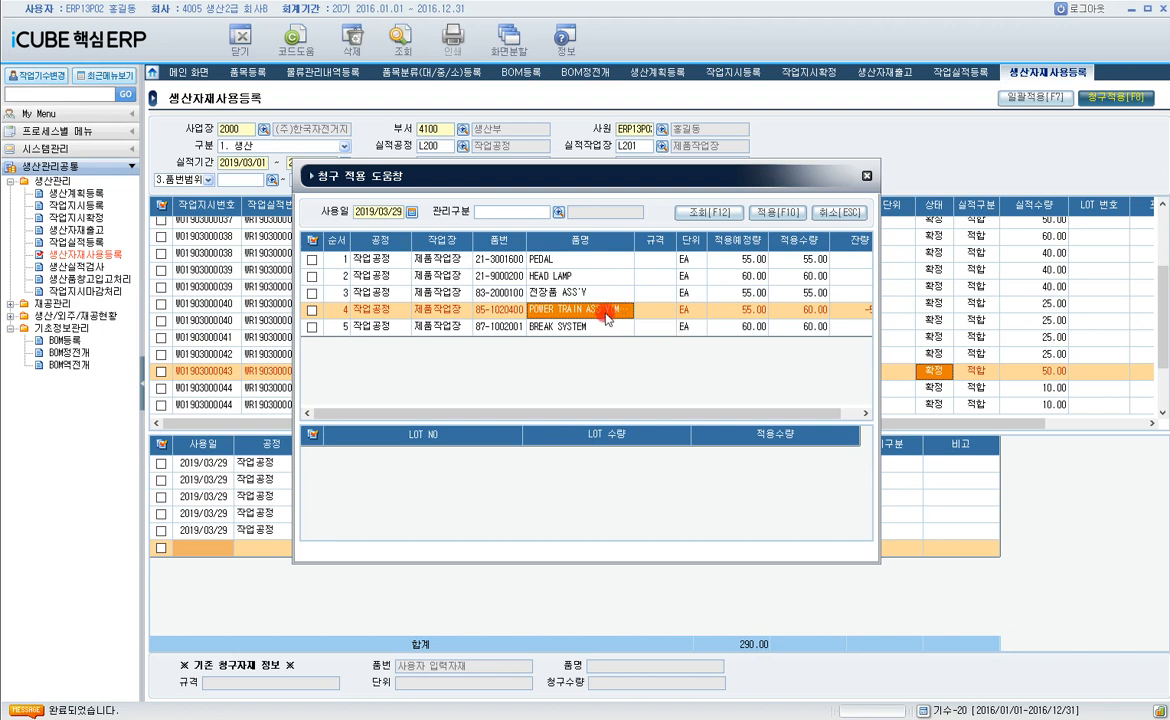
left_click_drag(634, 242, 653, 246)
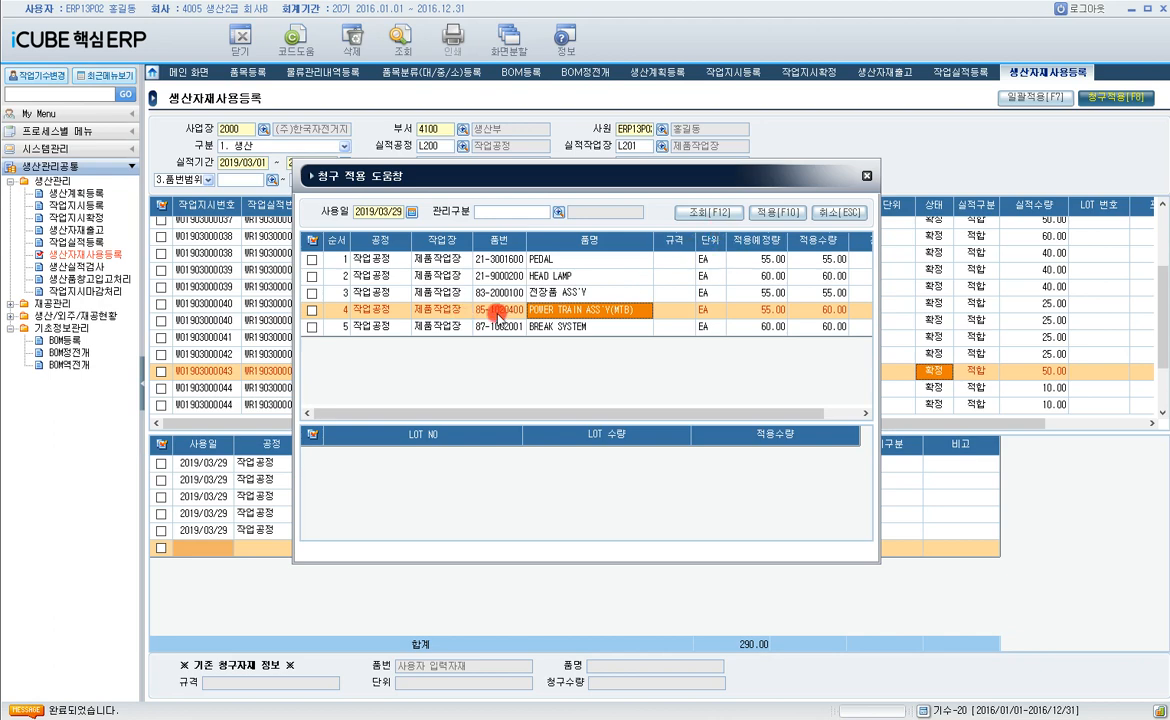
- Leave the 청구 적용 window of the 2019/03/29 NAX-A420 result and open 생산실적검사
key("F10")
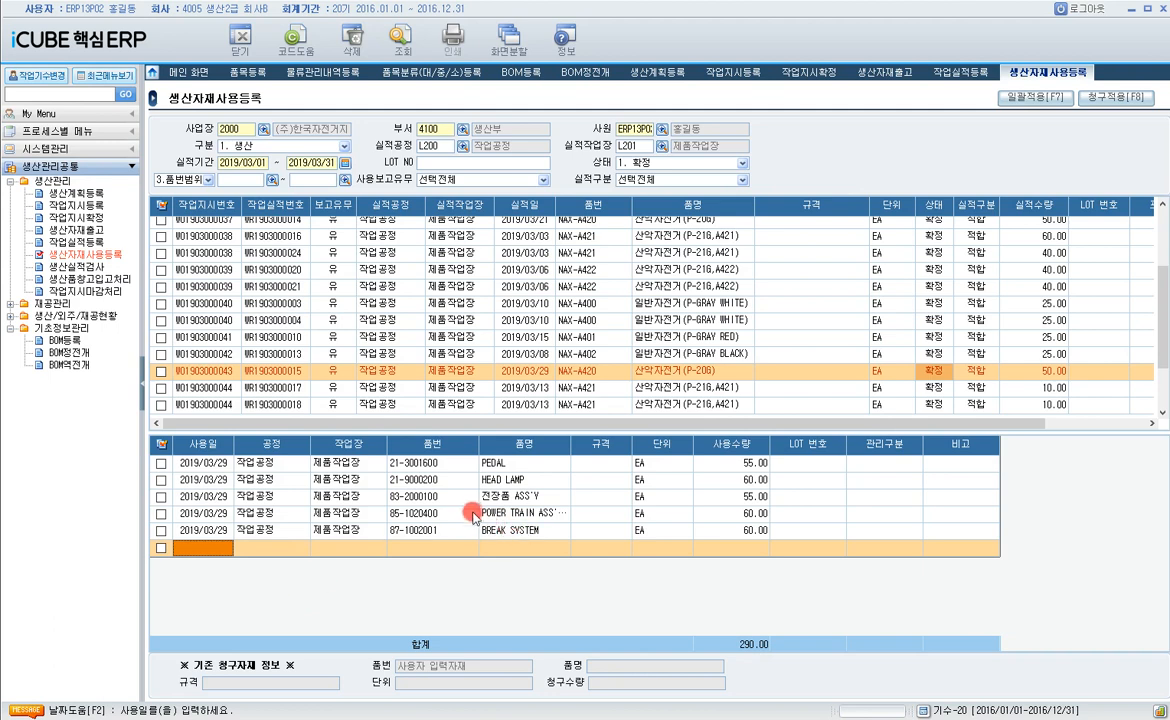
left_click(278, 372)
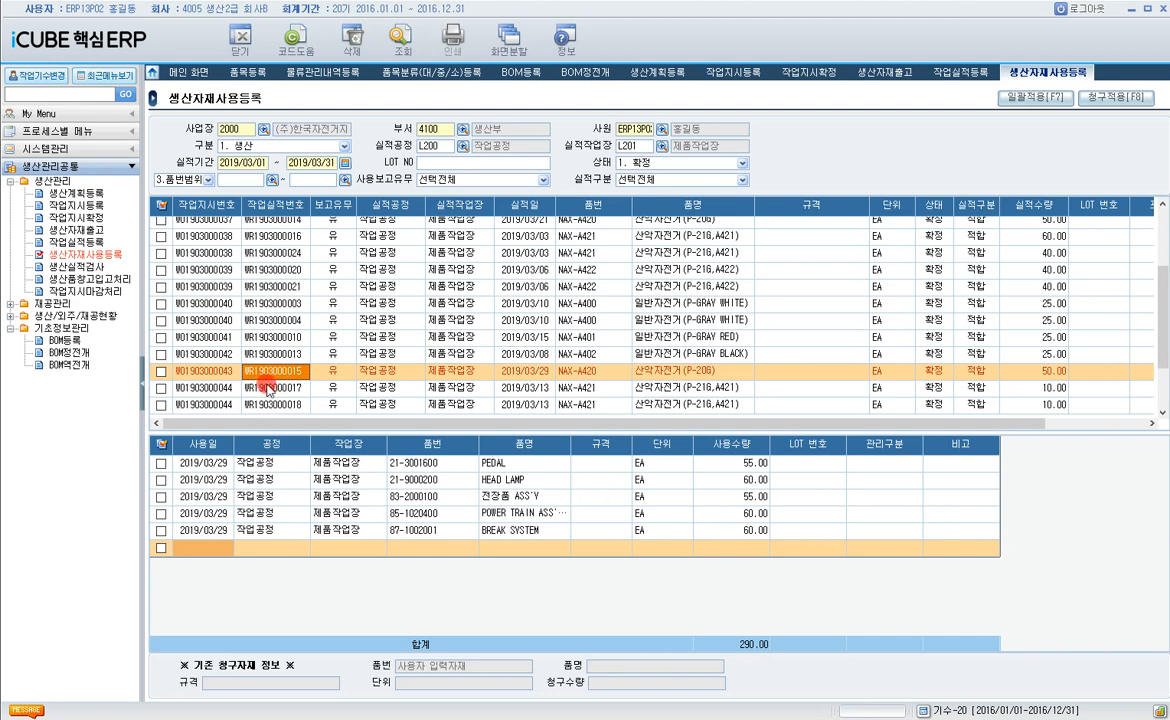
left_click(91, 267)
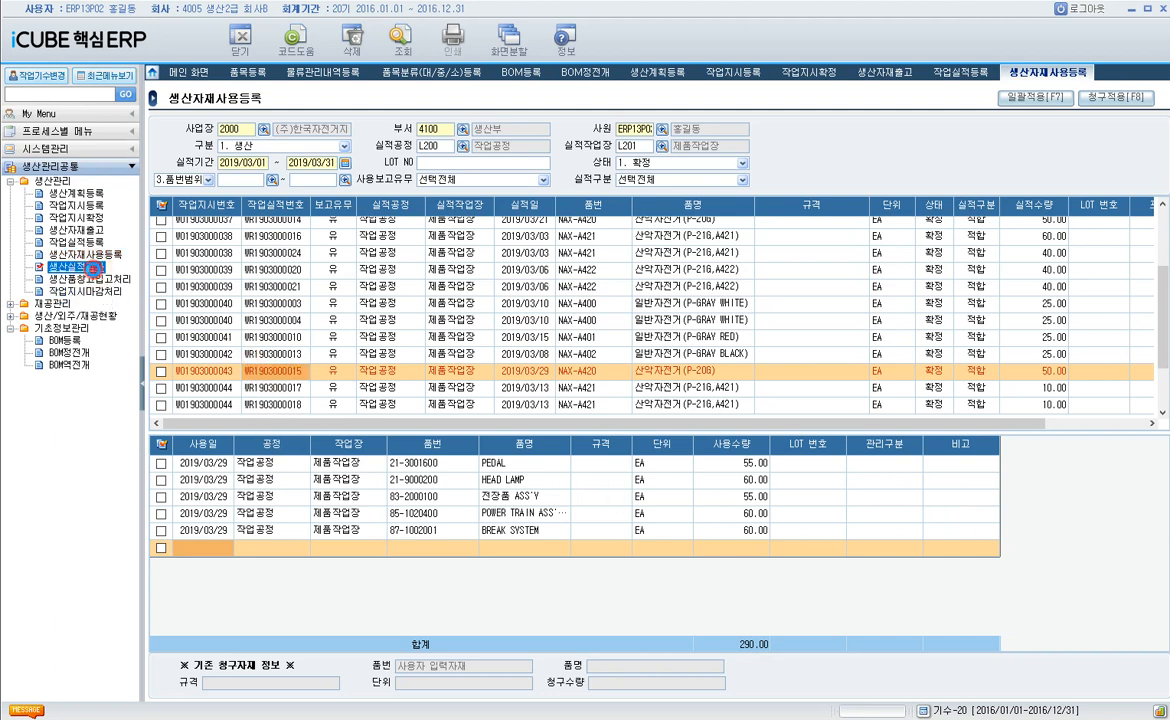
double_click(91, 268)
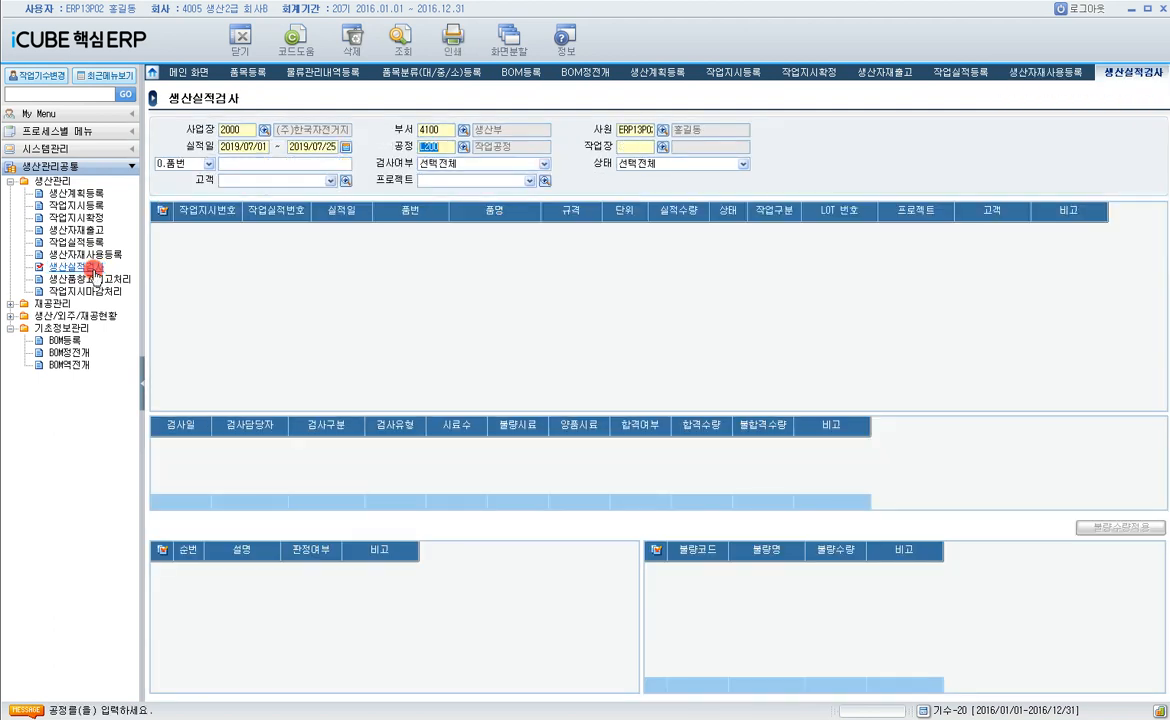
- Query the inspection results for 실적일 2019/03/01 to 2019/03/15 with 공정 L200 and 작업장 L201 제품작업장
left_click(256, 147)
type("201")
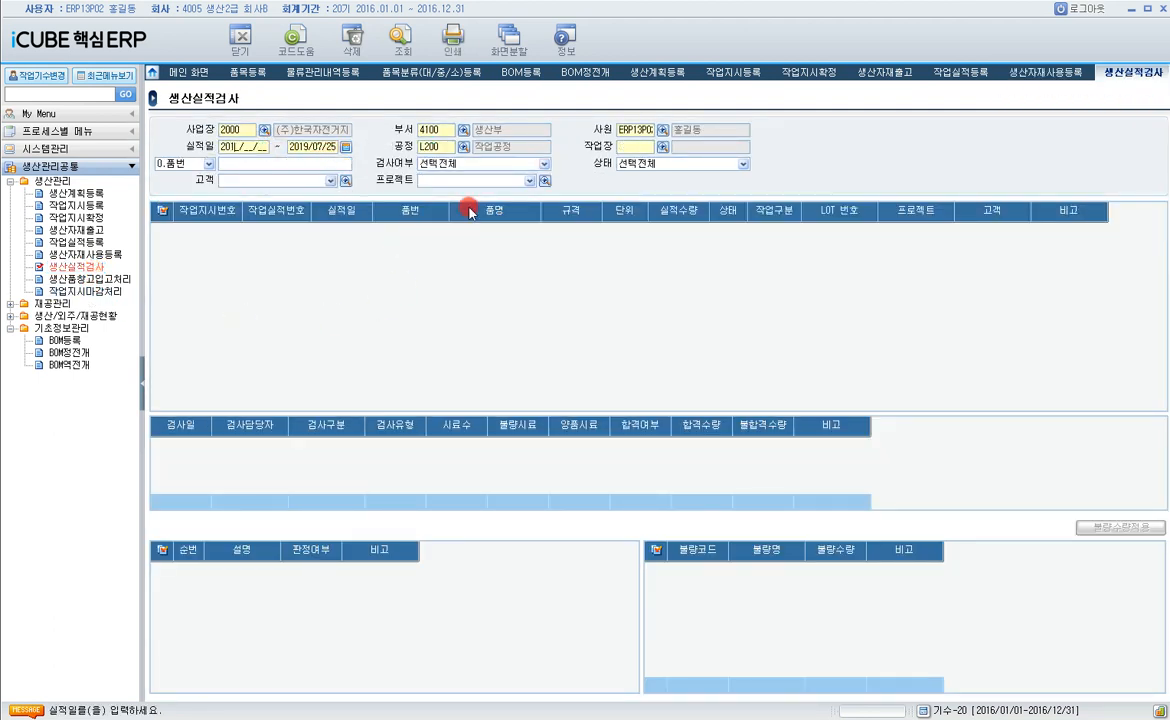
type("9/03/01 ~ 2019/03/15")
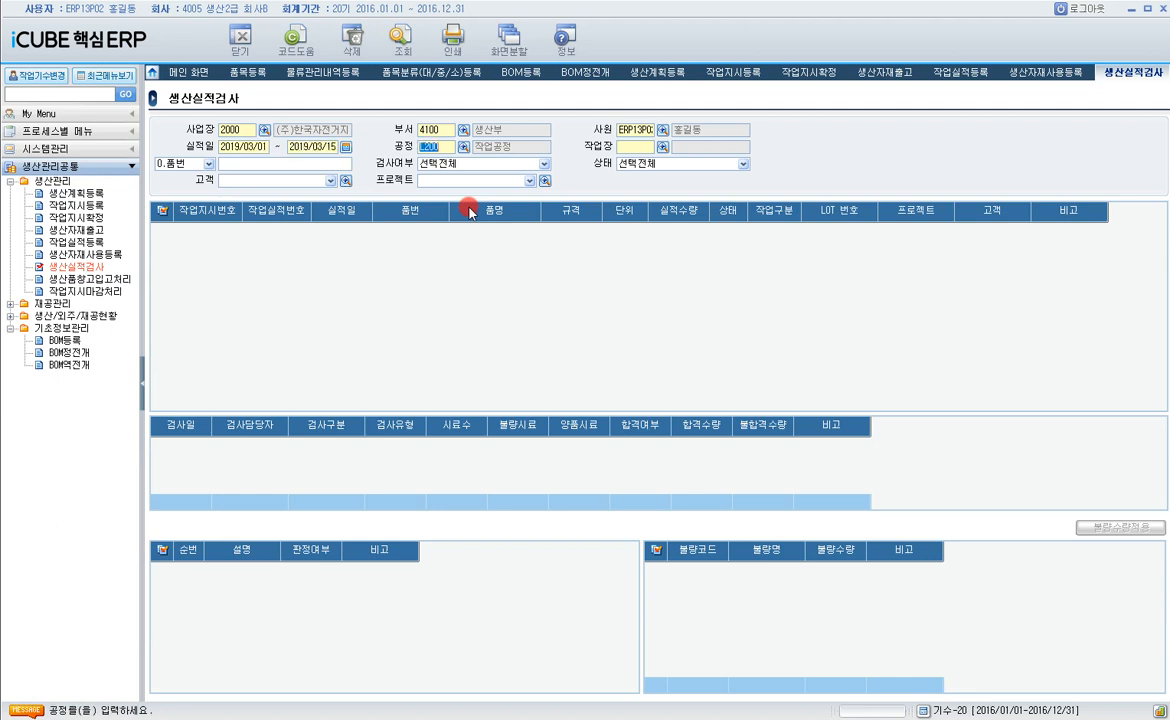
key("Return")
type("제품")
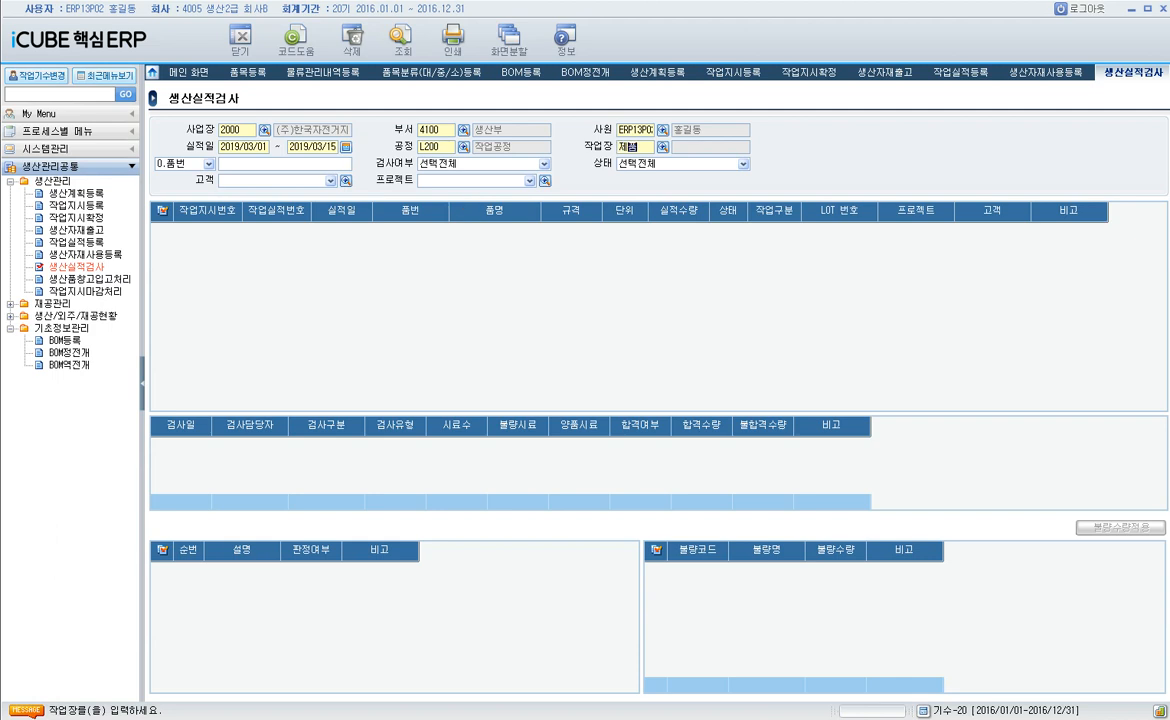
key("Return")
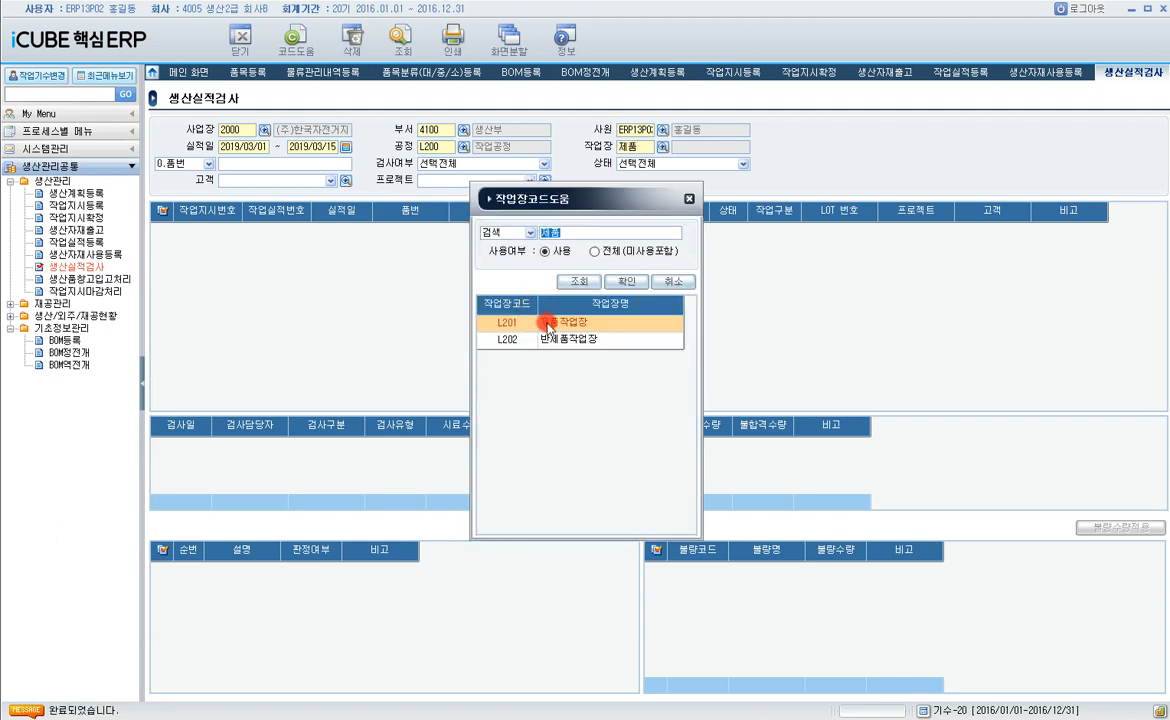
double_click(534, 322)
left_click(403, 40)
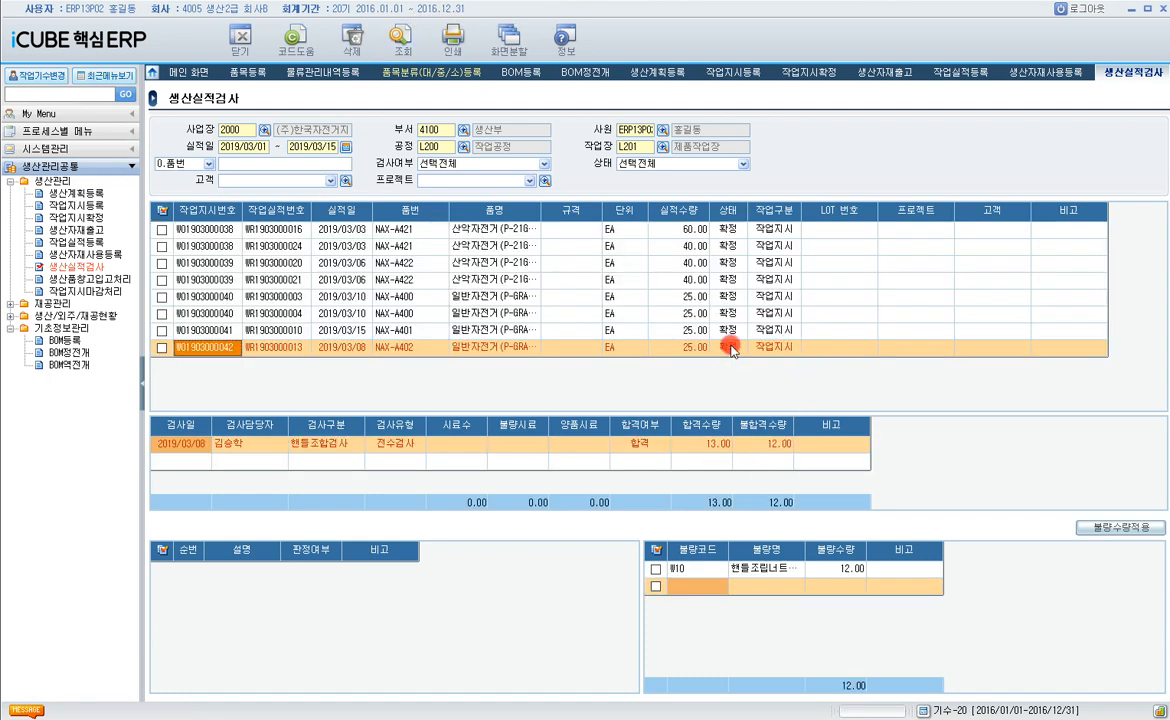
- Review the 검사구분, 합격수량, 불합격수량 and defect entries of each listed result from NAX-A421 through NAX-A402
left_click(665, 236)
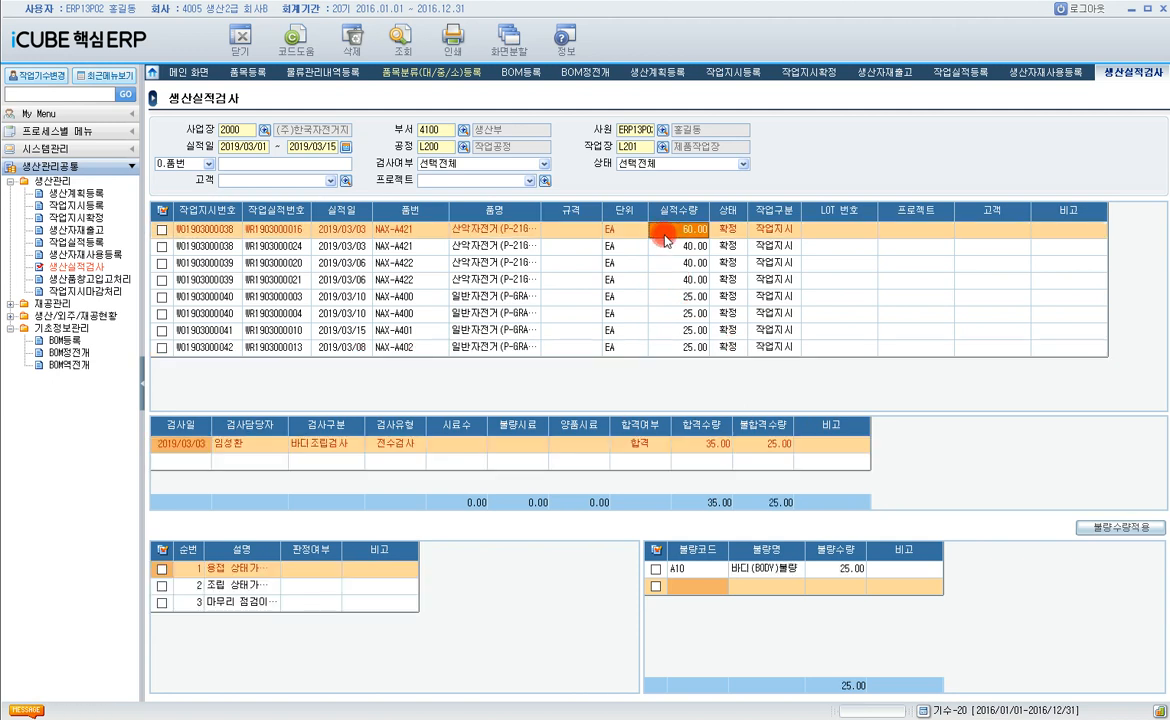
left_click(666, 246)
left_click(669, 263)
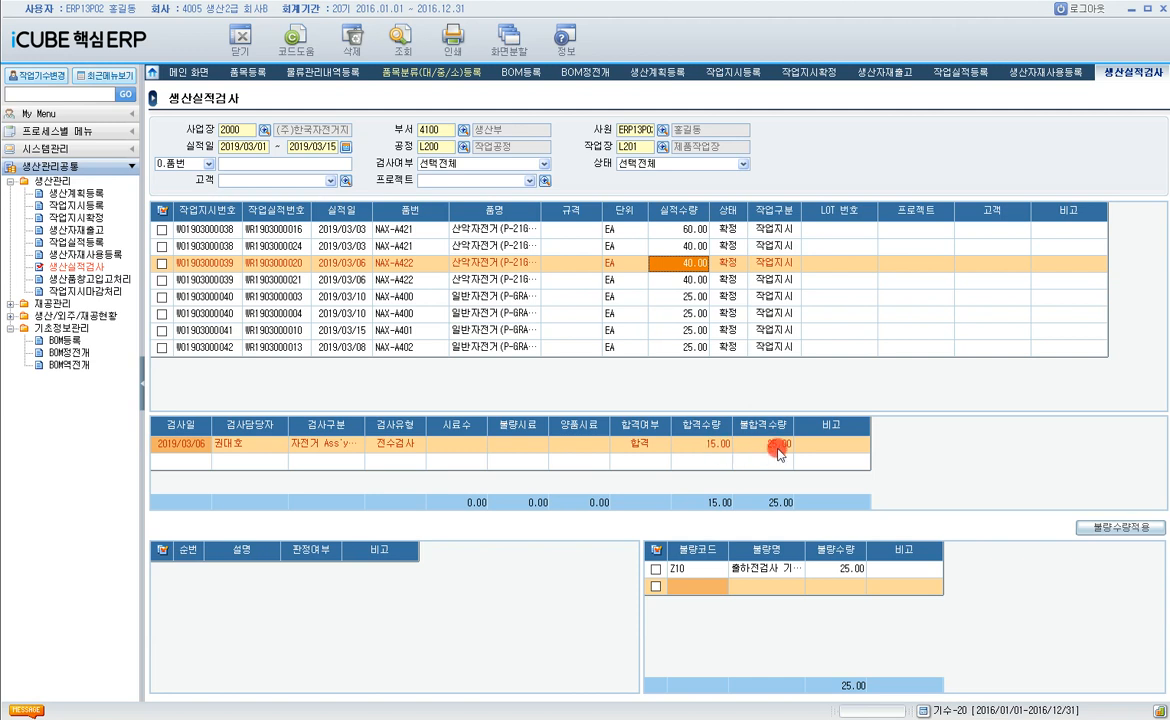
left_click(683, 281)
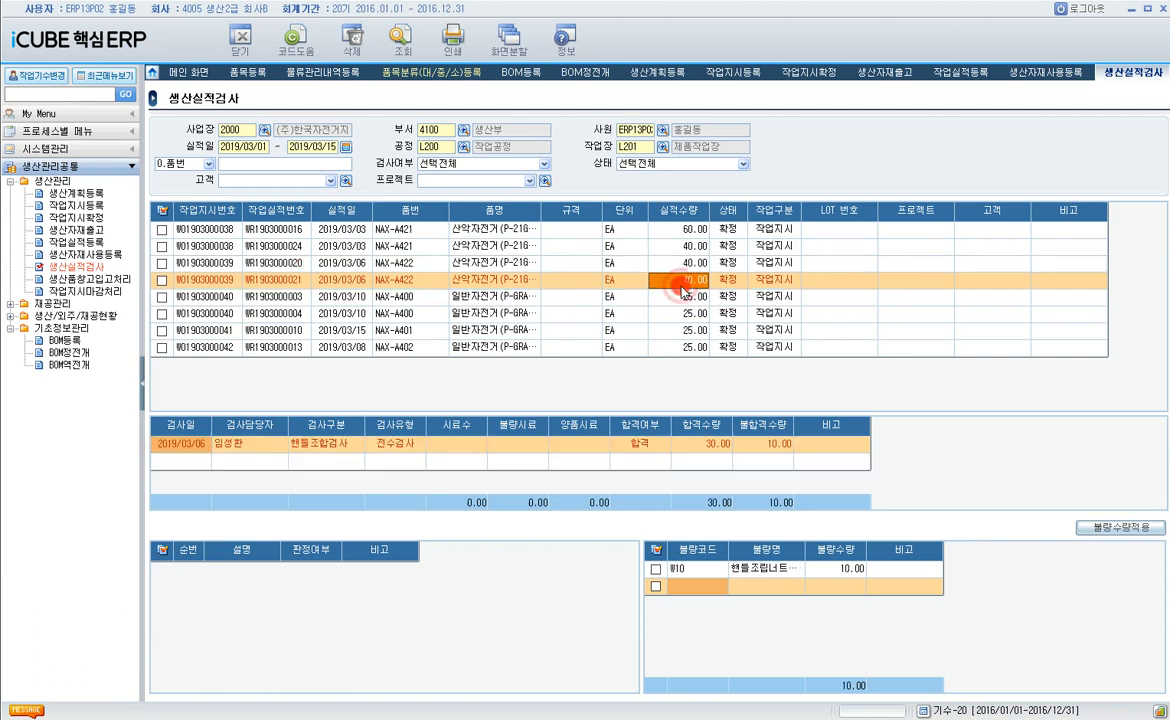
left_click(684, 298)
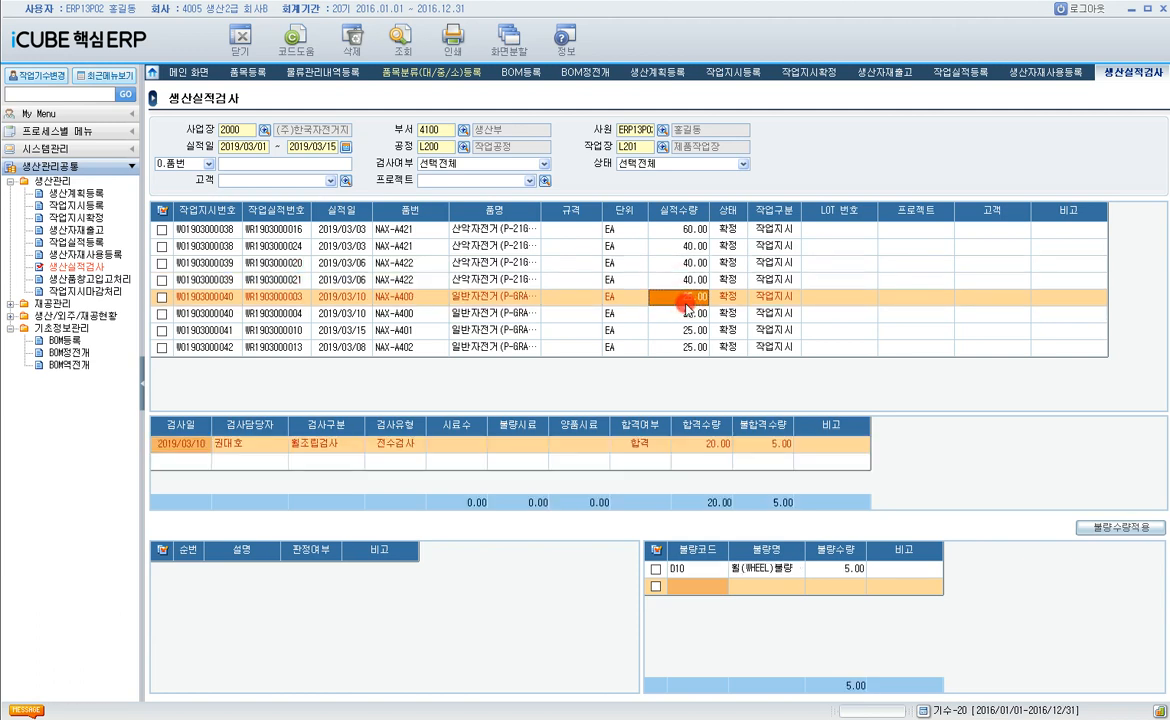
left_click(690, 314)
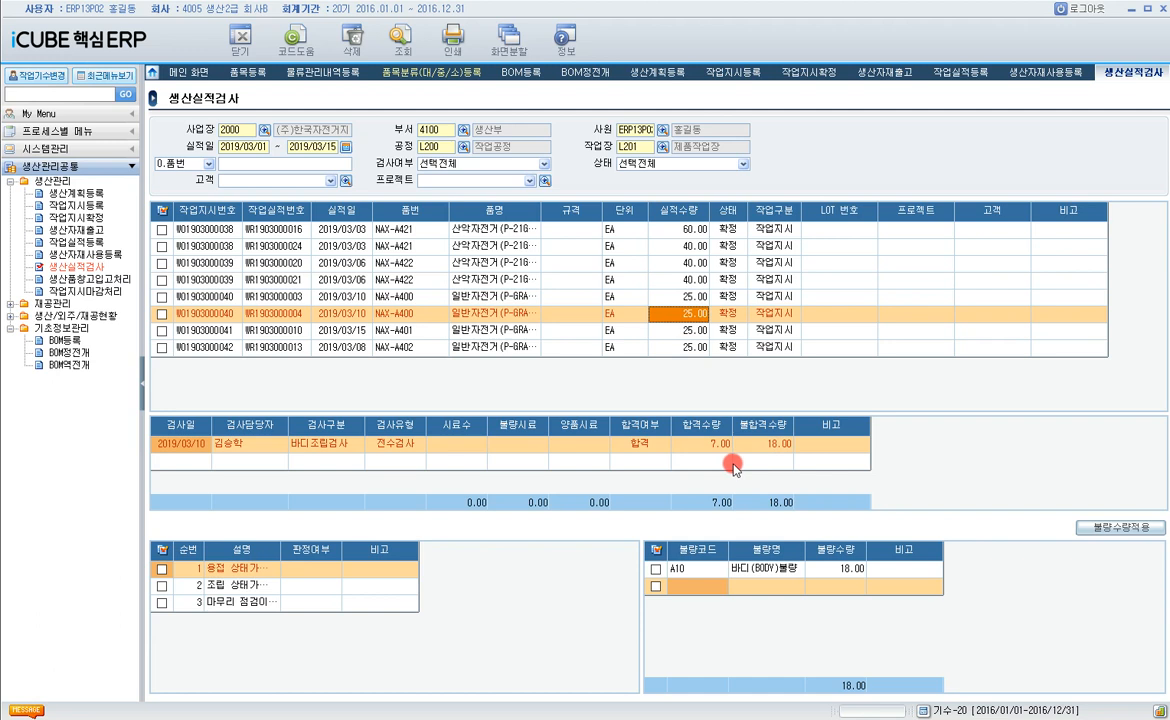
left_click(690, 330)
left_click(698, 348)
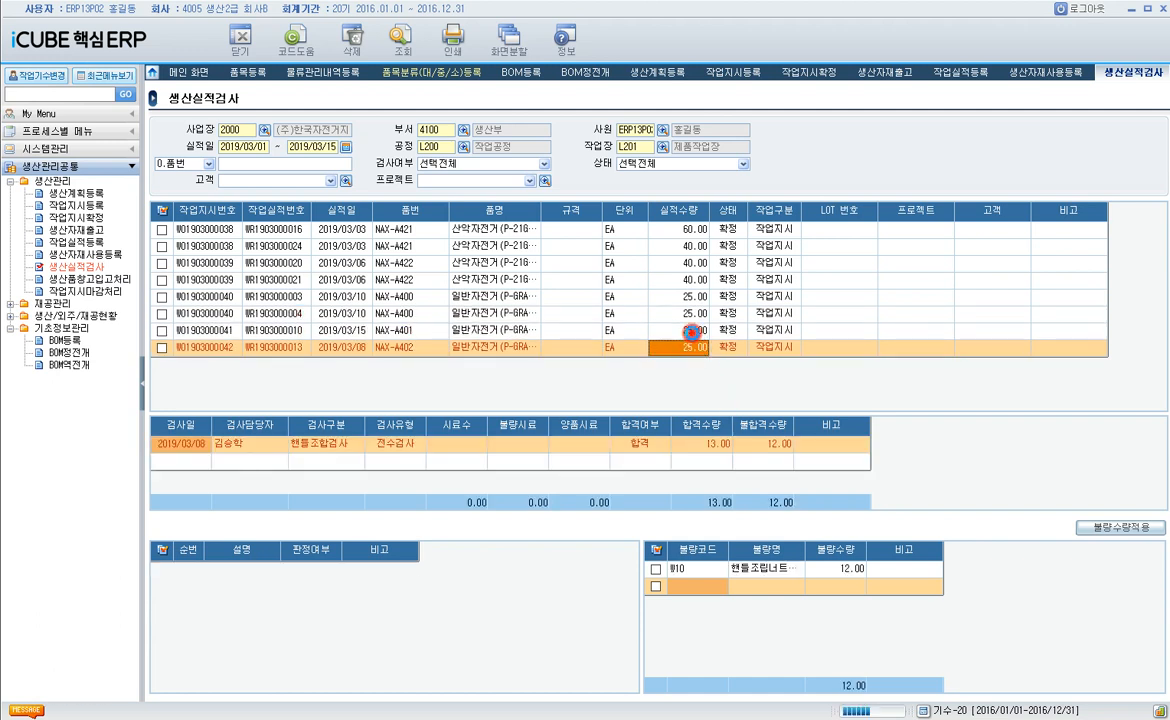
left_click(692, 336)
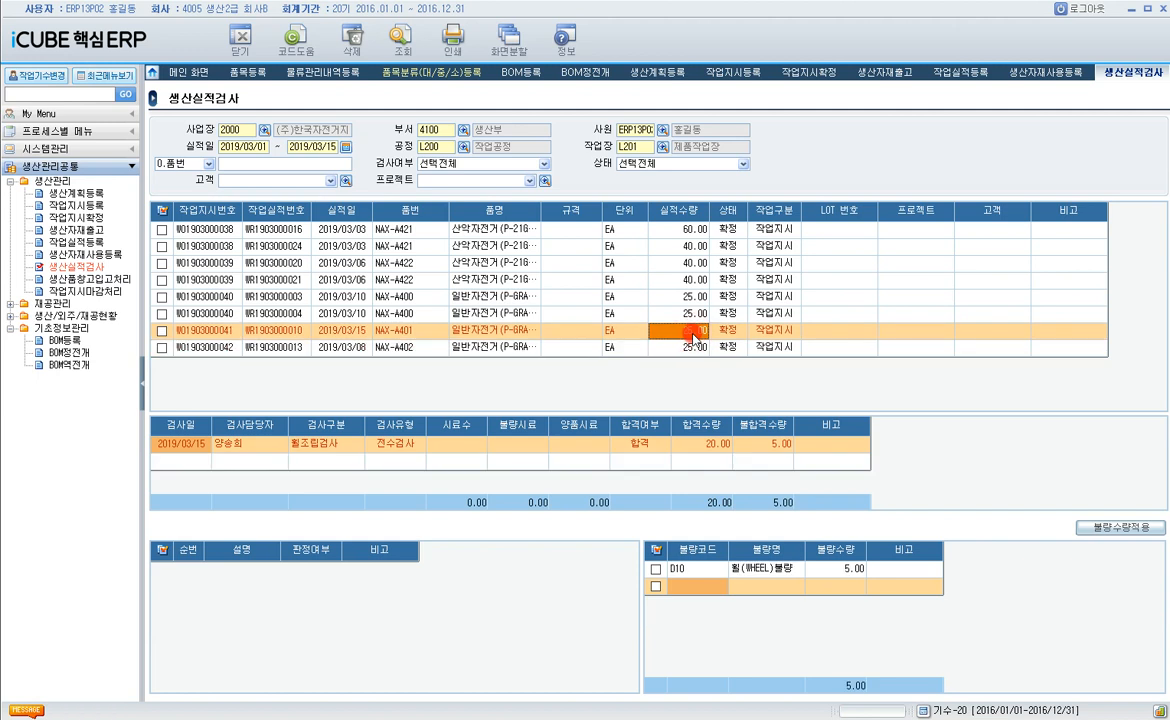
- Compare 합격수량 with 불합격수량 for both NAX-A421 results of 2019/03/03 and both NAX-A422 results of 2019/03/06
left_click(697, 232)
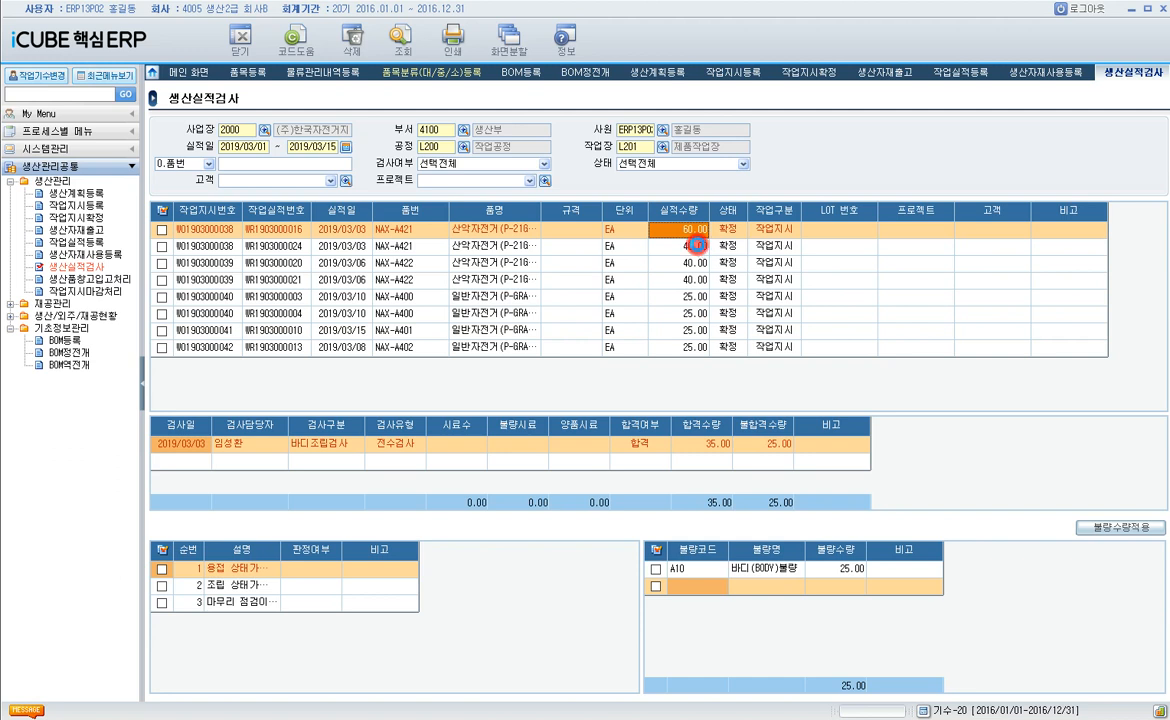
left_click(697, 250)
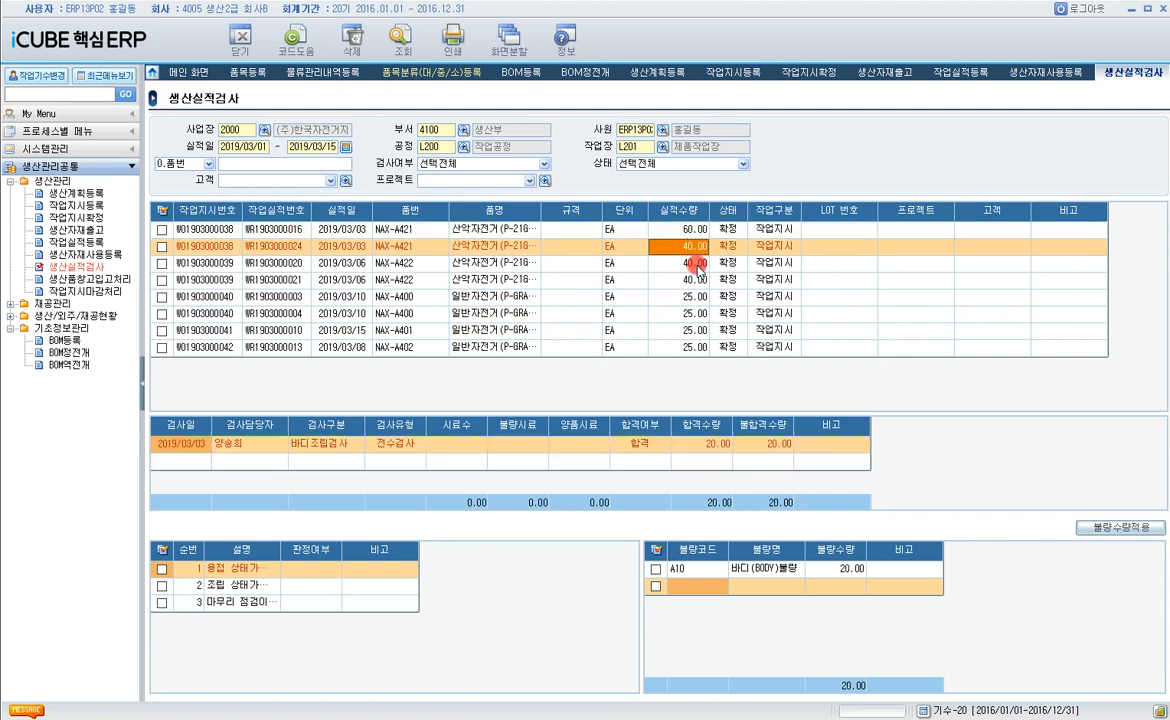
left_click(697, 265)
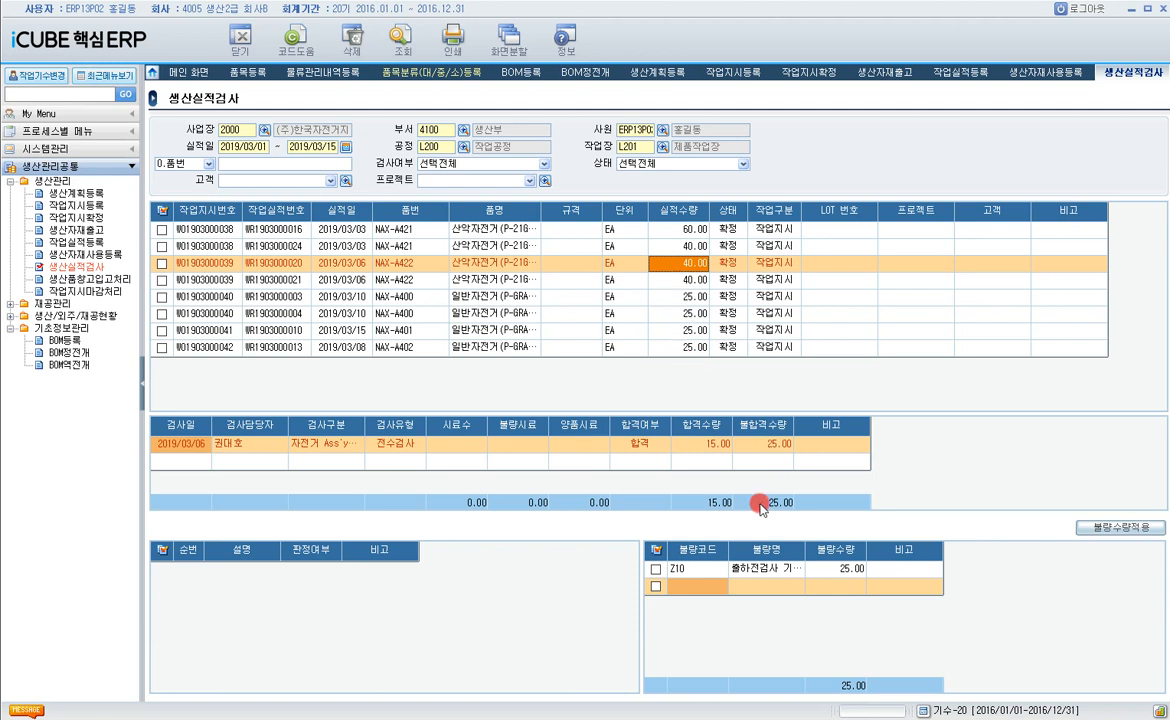
left_click(688, 281)
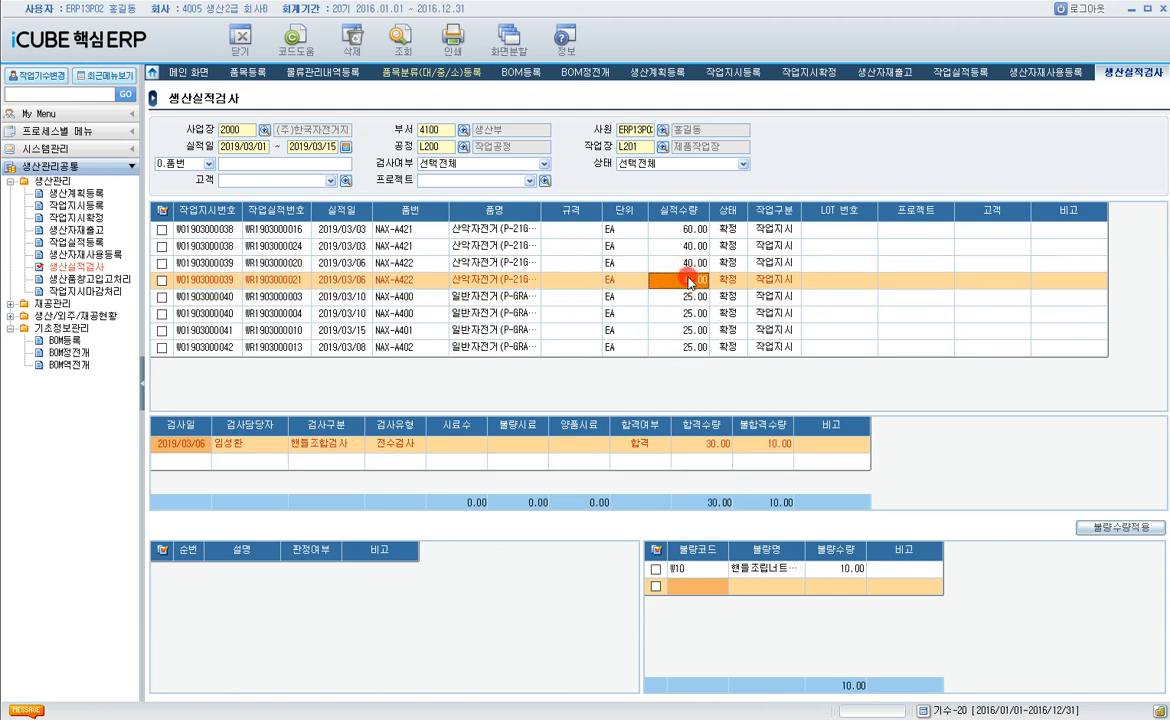
- Compare 합격수량 with 불합격수량 for the two NAX-A400 results and the NAX-A401 and NAX-A402 results
left_click(688, 296)
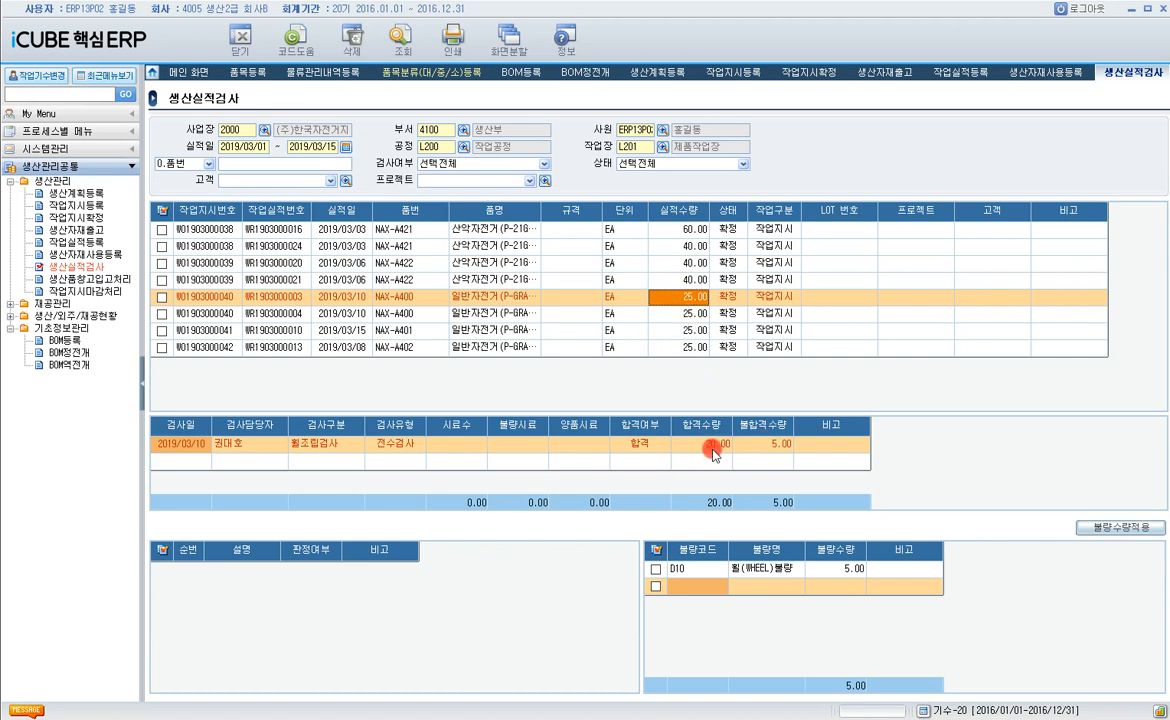
left_click(640, 312)
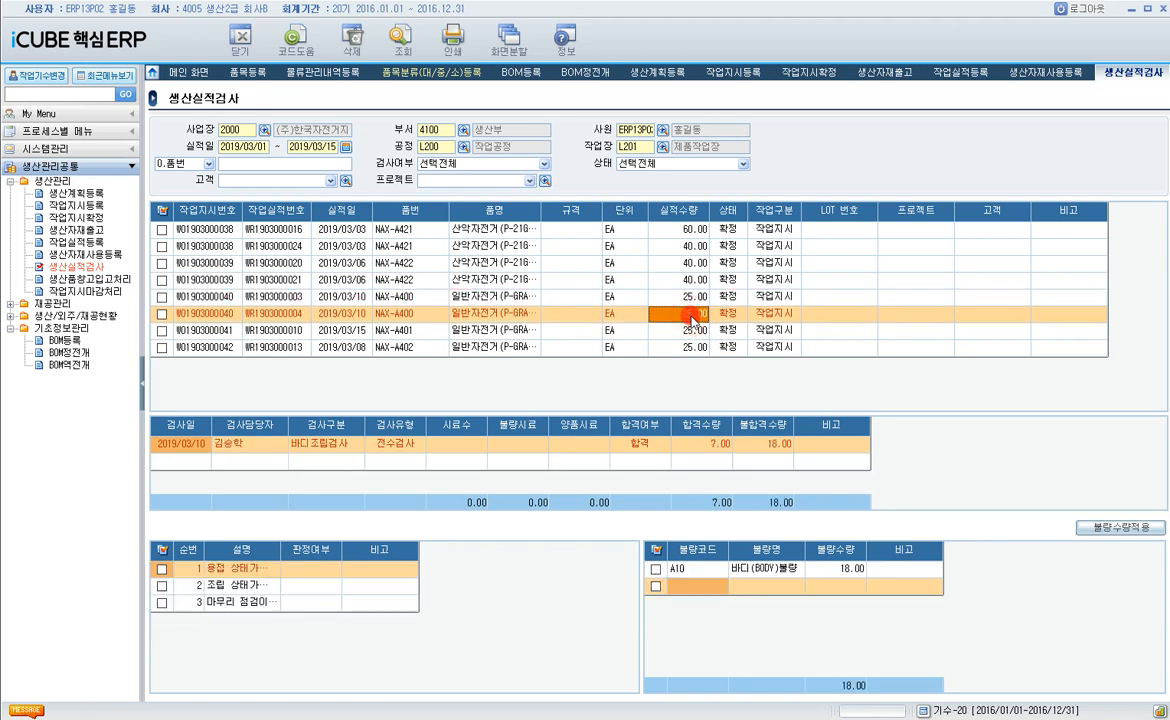
left_click(682, 330)
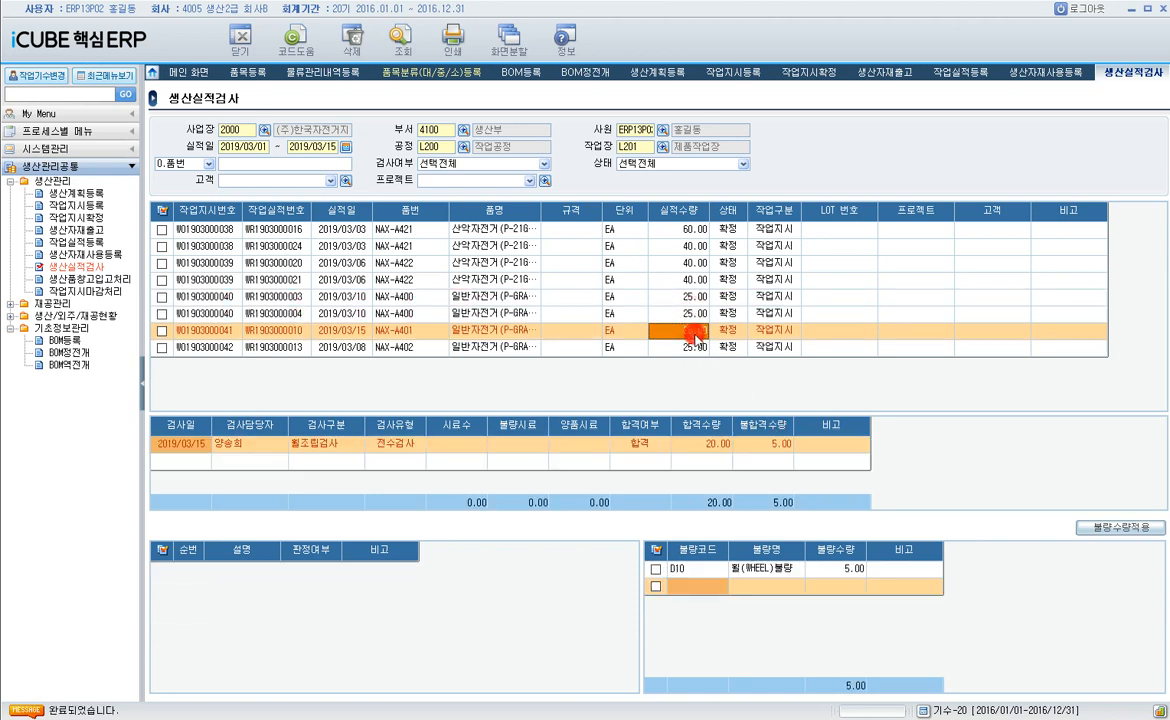
left_click(691, 350)
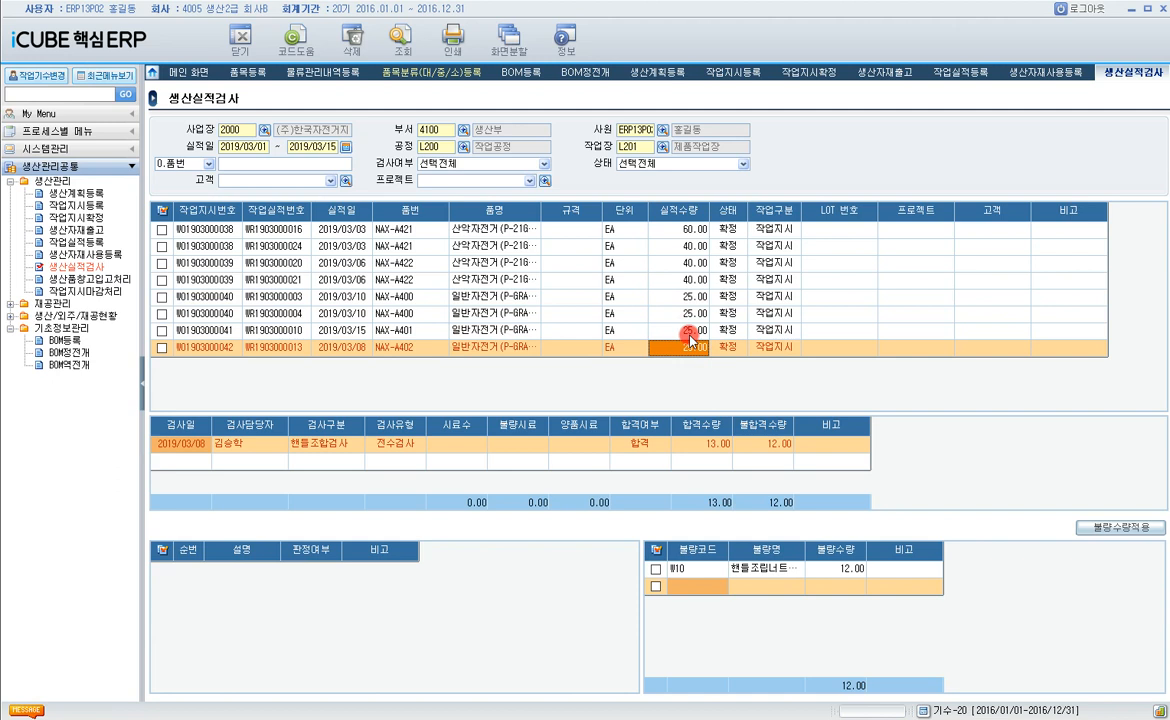
left_click(690, 331)
left_click(688, 315)
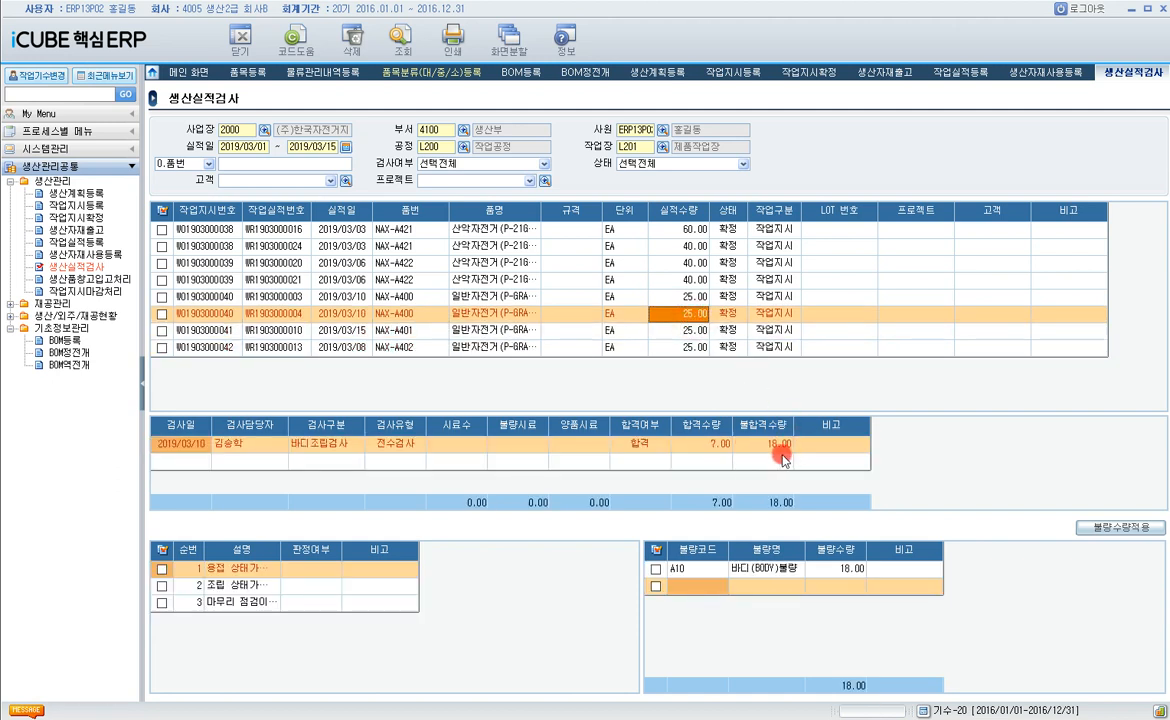
left_click(689, 348)
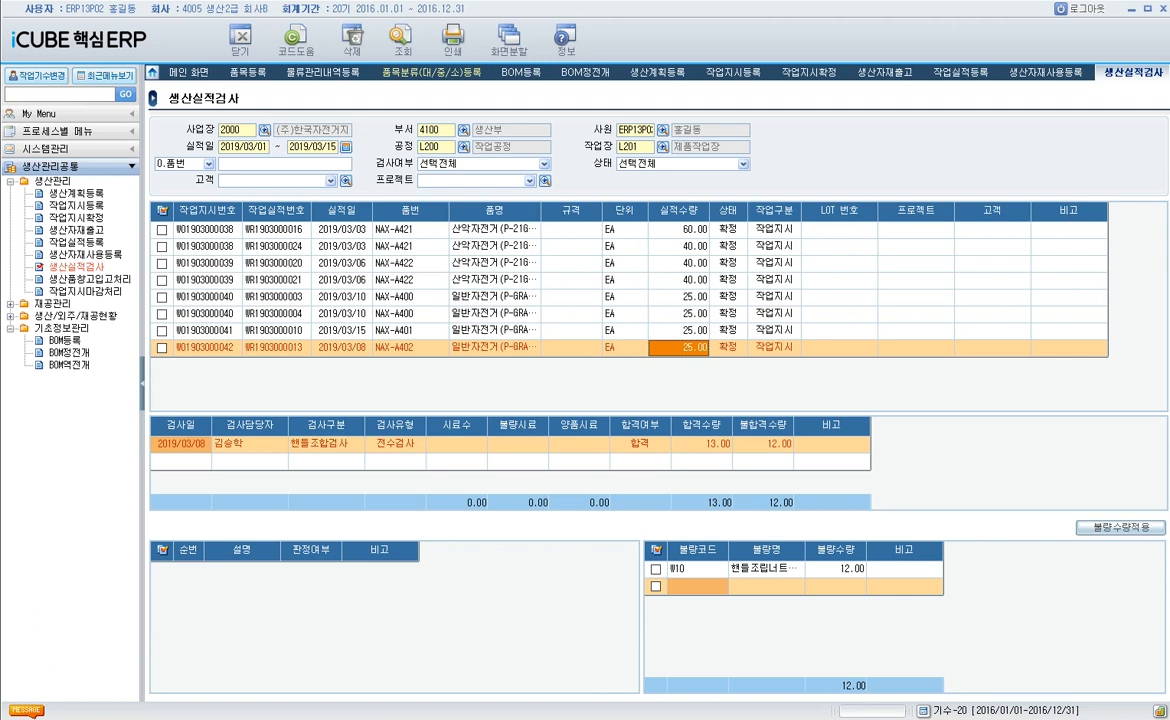
- Open 생산품창고입고처리 and query 실적기간 2019/03/11 to 2019/03/22 with 공정 L200 and 작업장 L201 제품작업장
left_click(120, 279)
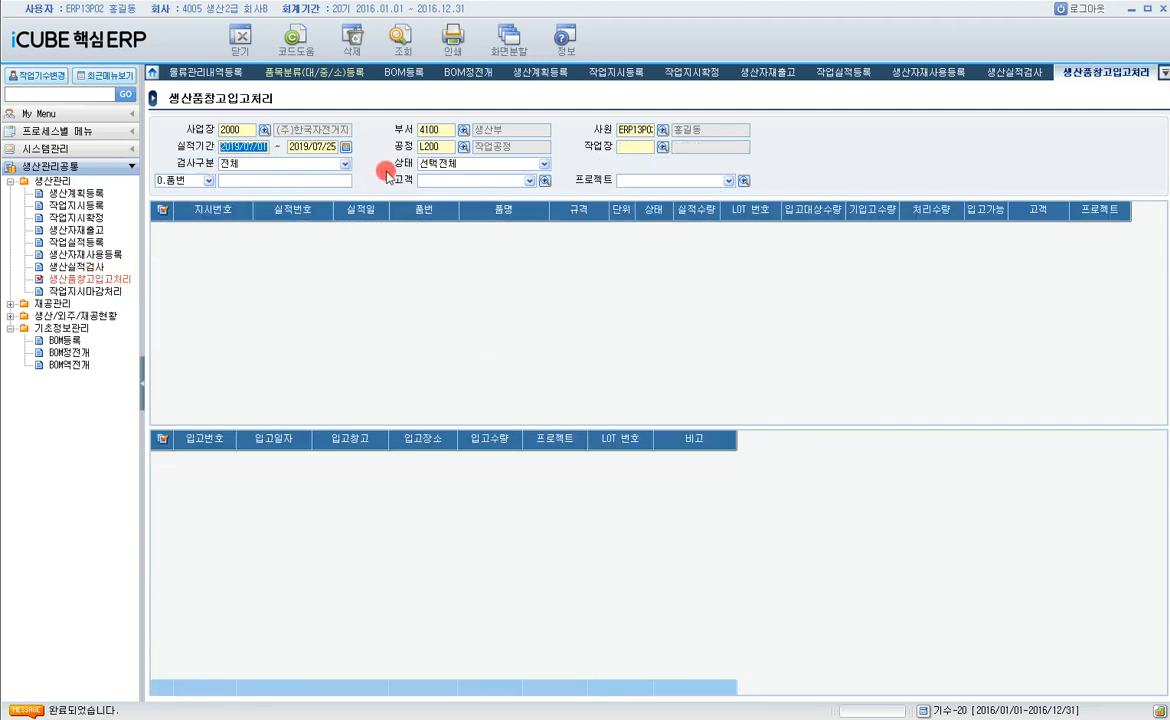
type("2019031120190322제품")
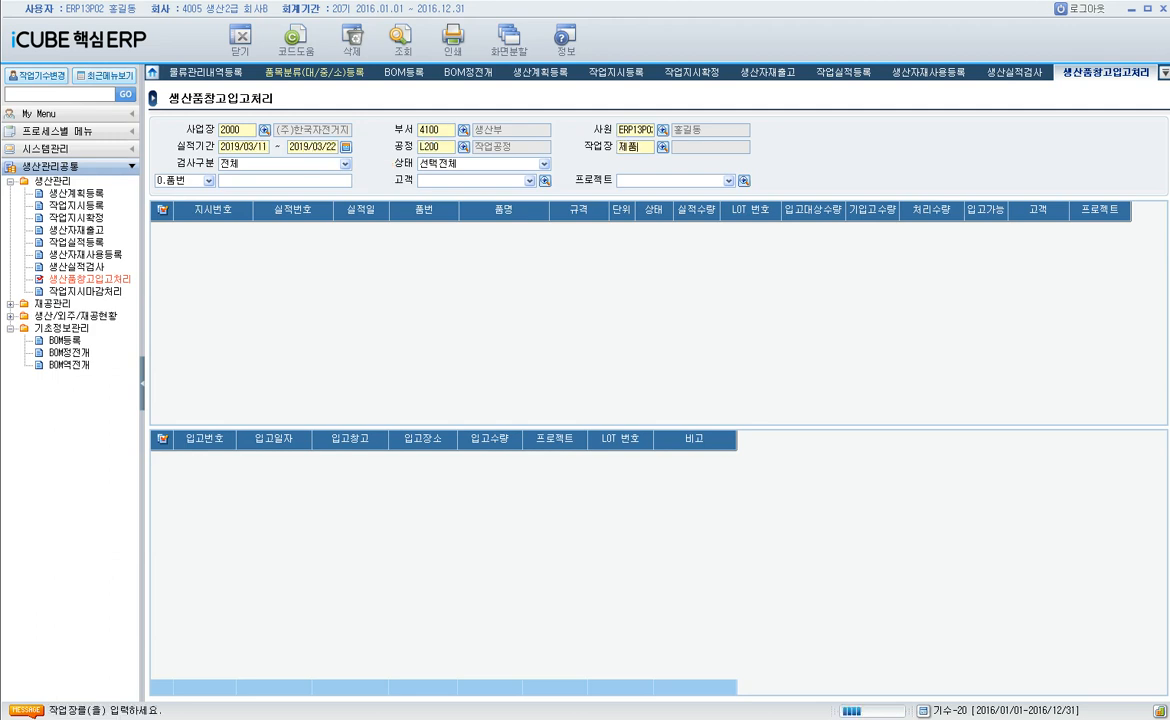
key("Return")
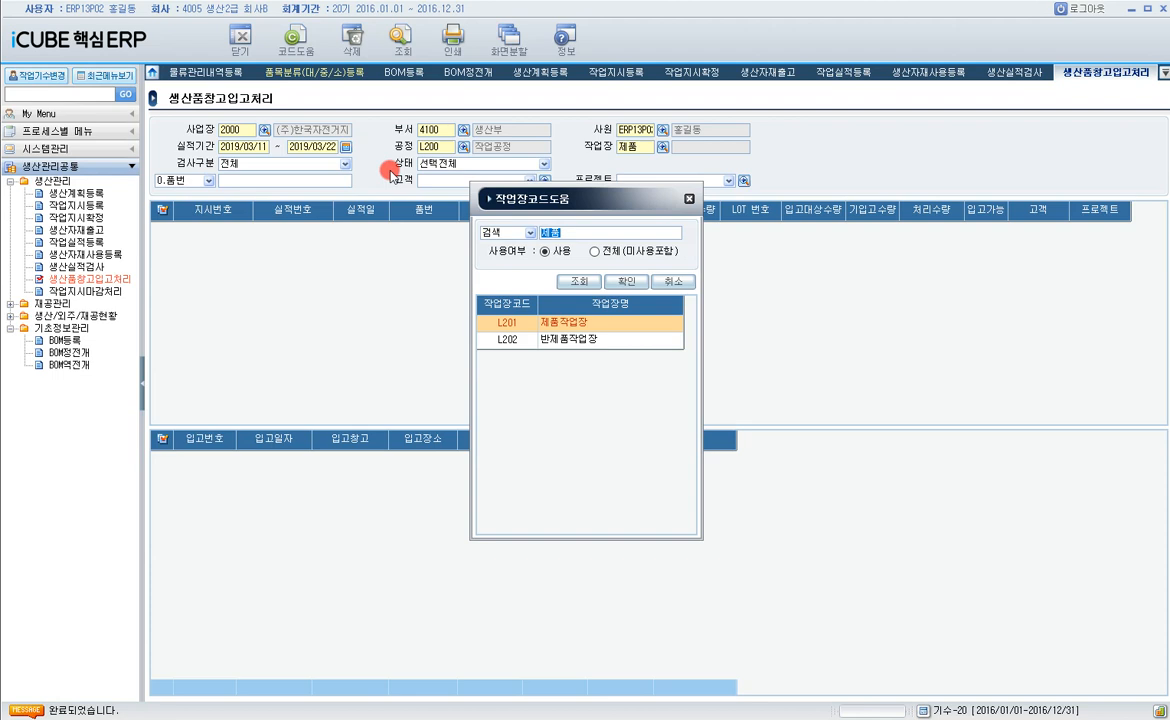
double_click(500, 322)
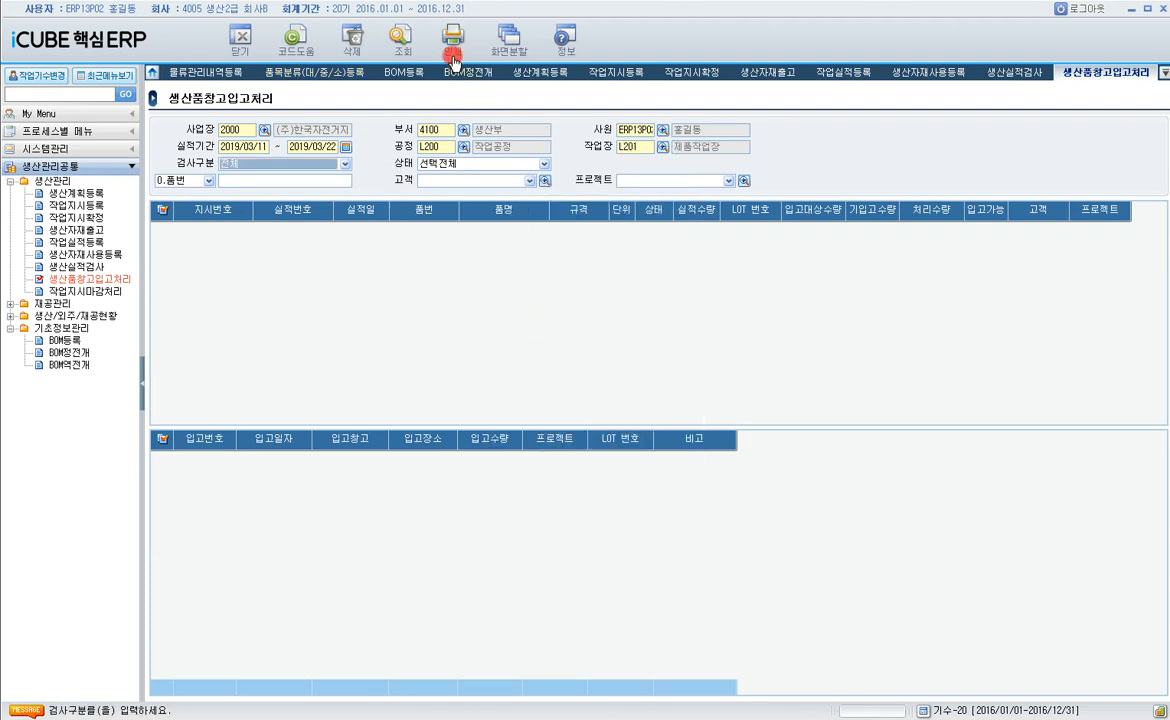
left_click(401, 40)
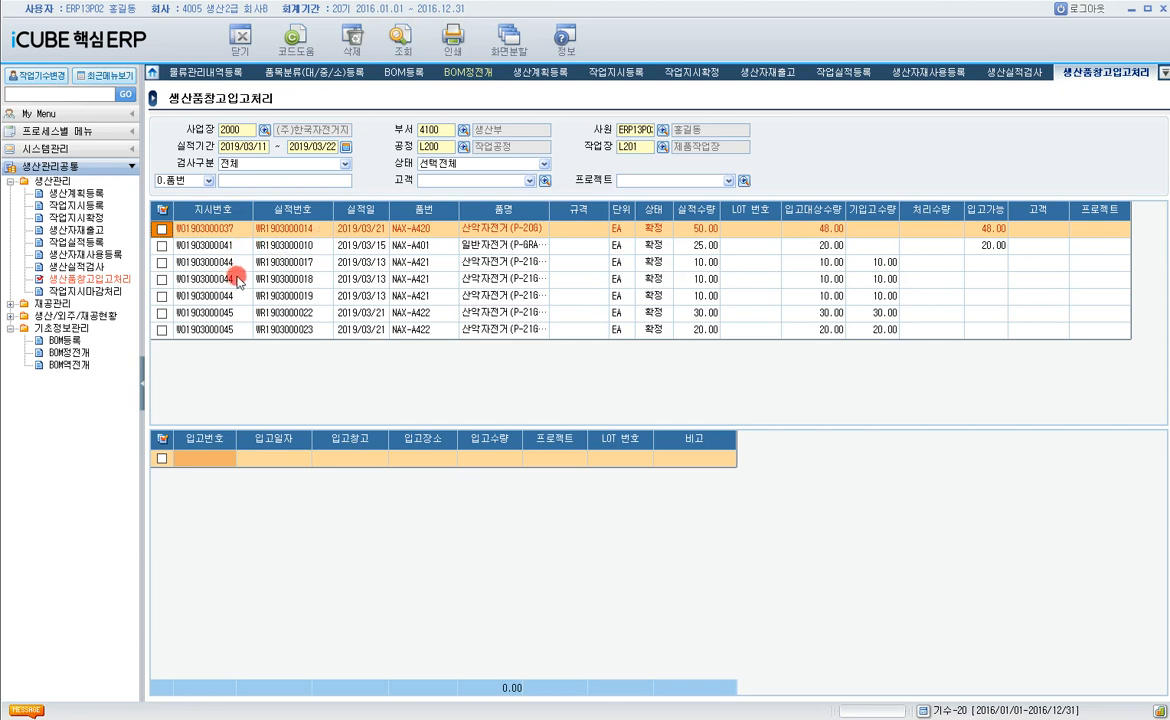
- Check the 입고수량 and 입고대상수량 of the second NAX-A421 result dated 2019/03/13
left_click(317, 284)
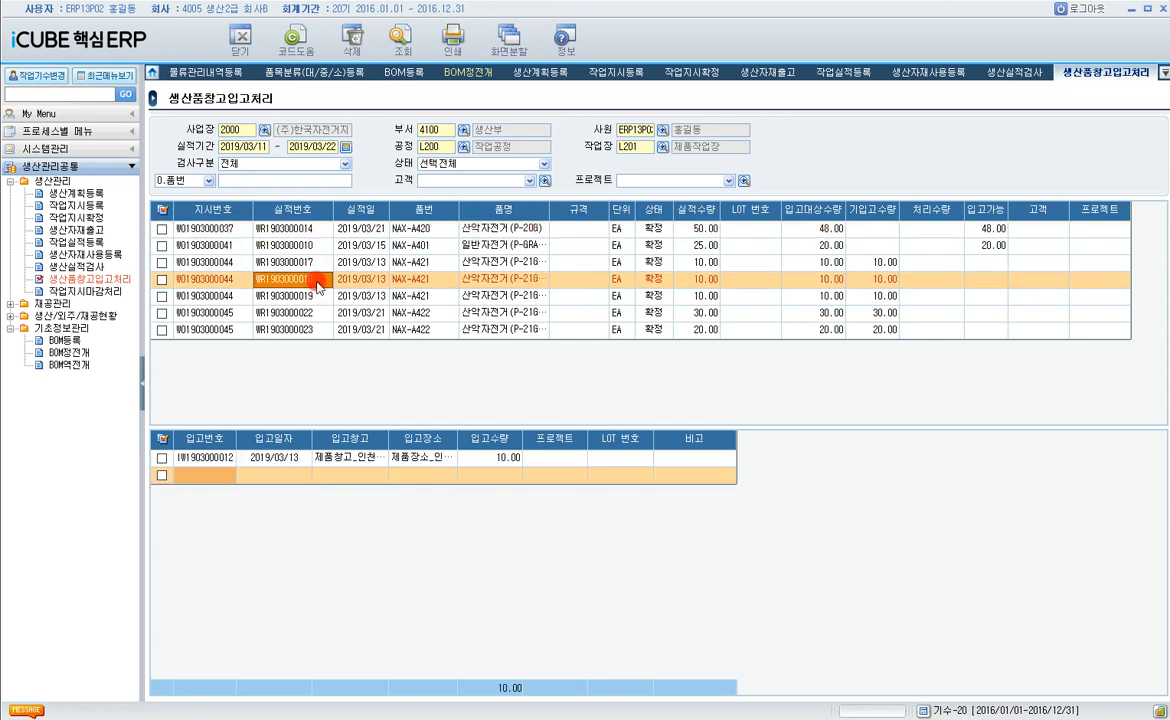
left_click(503, 457)
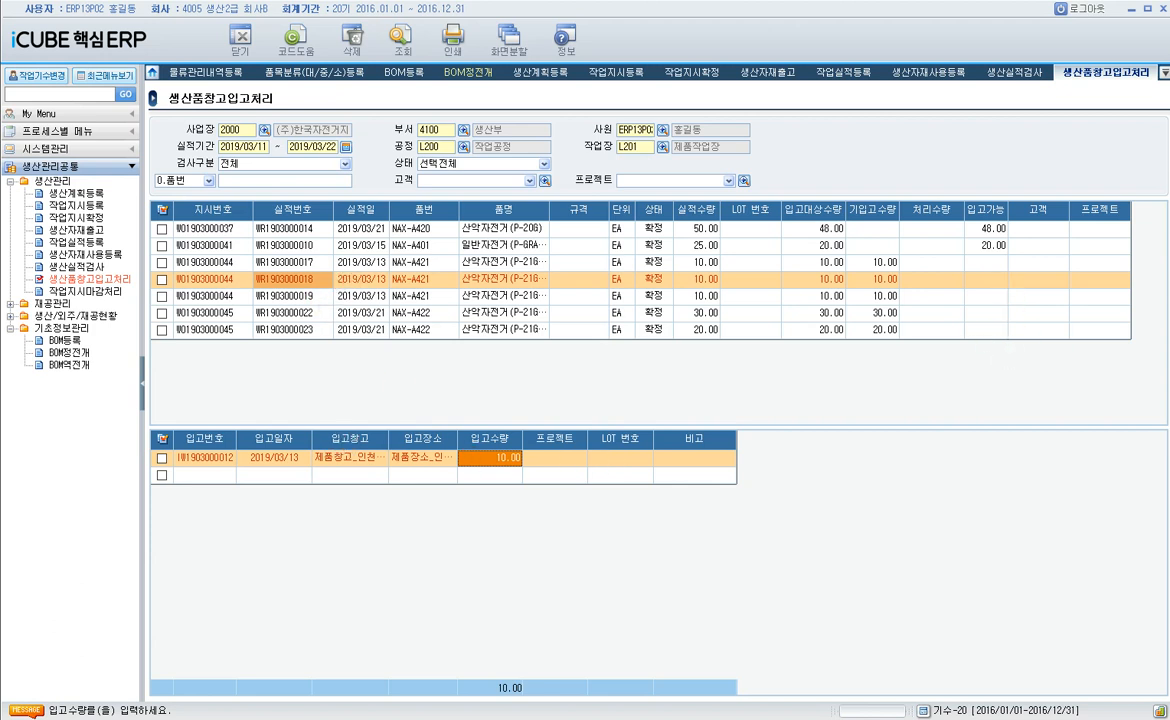
key("Return")
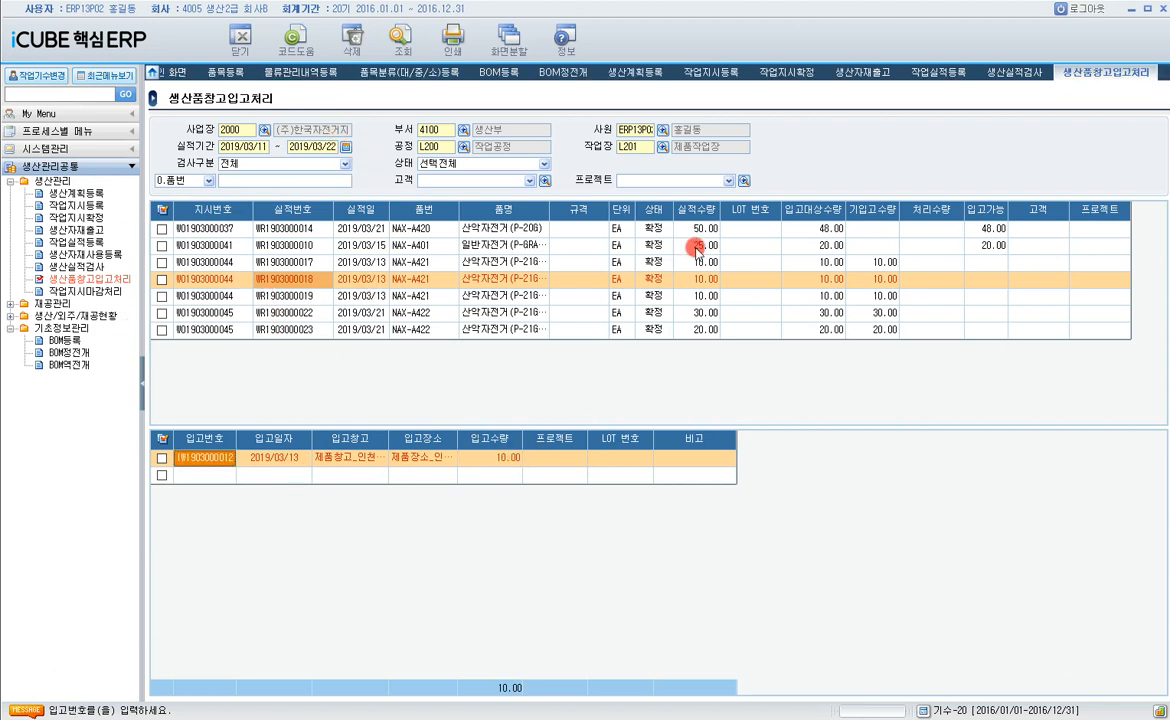
left_click(832, 282)
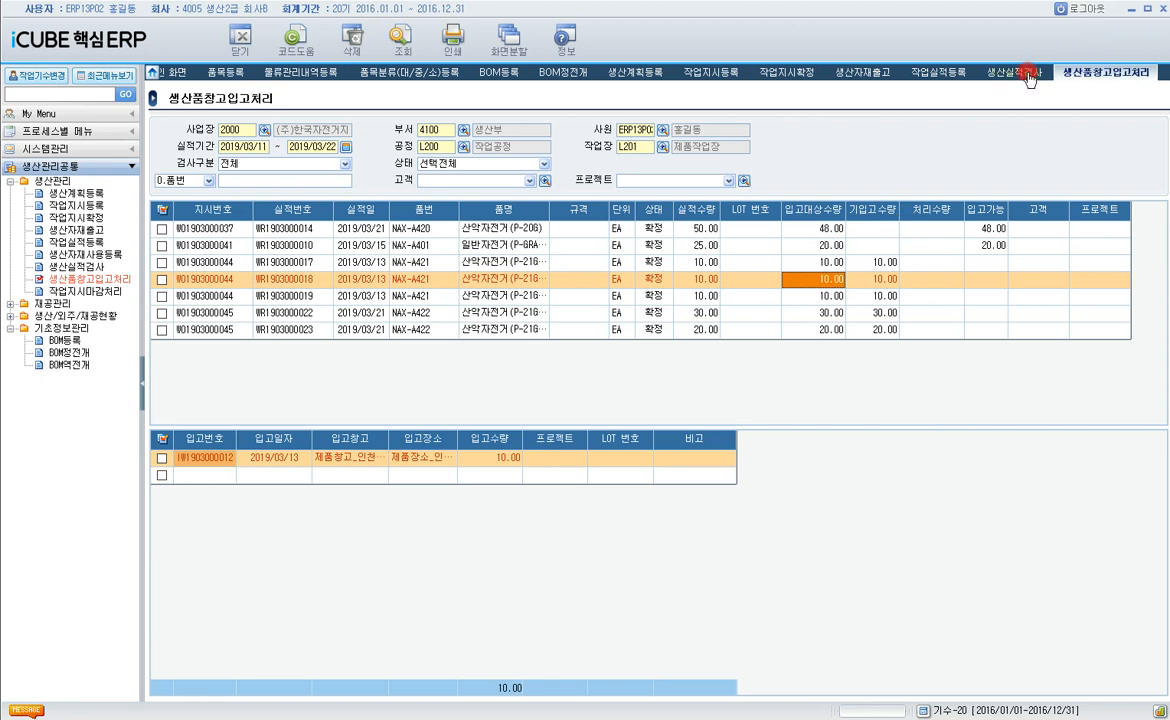
- Requery 생산실적검사 for 2019/03/11 to 2019/03/22 and check the 불합격수량 of the NAX-A401 result dated 2019/03/15
left_click(1027, 75)
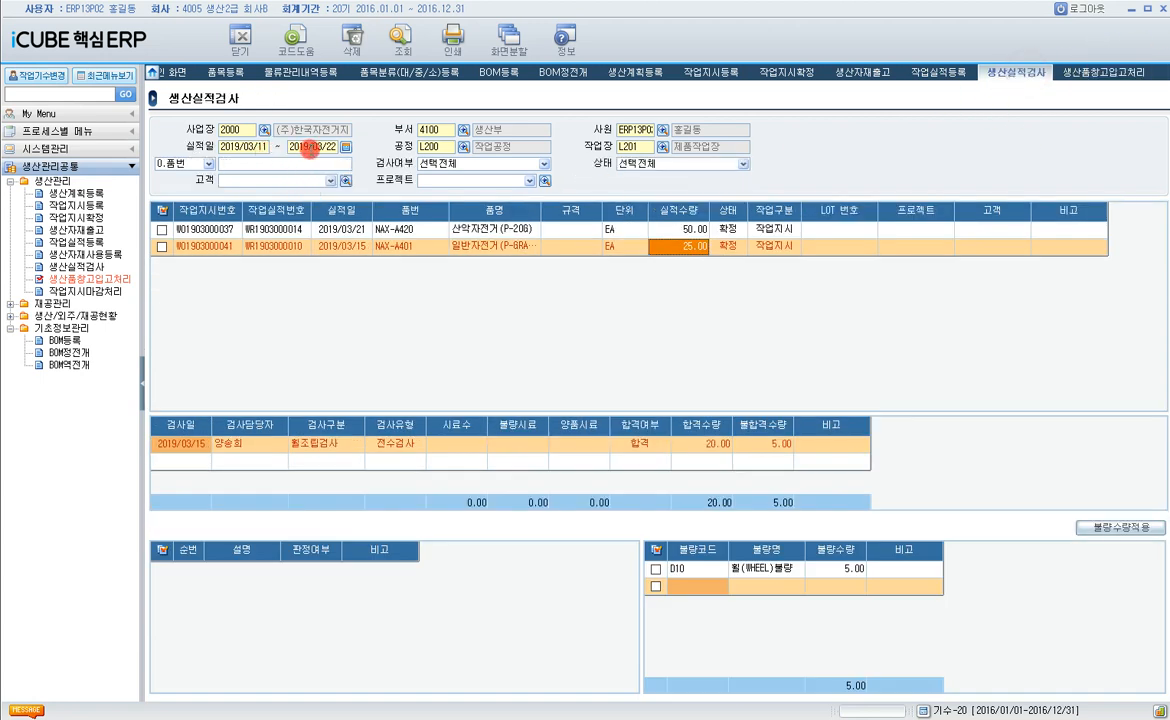
left_click(403, 36)
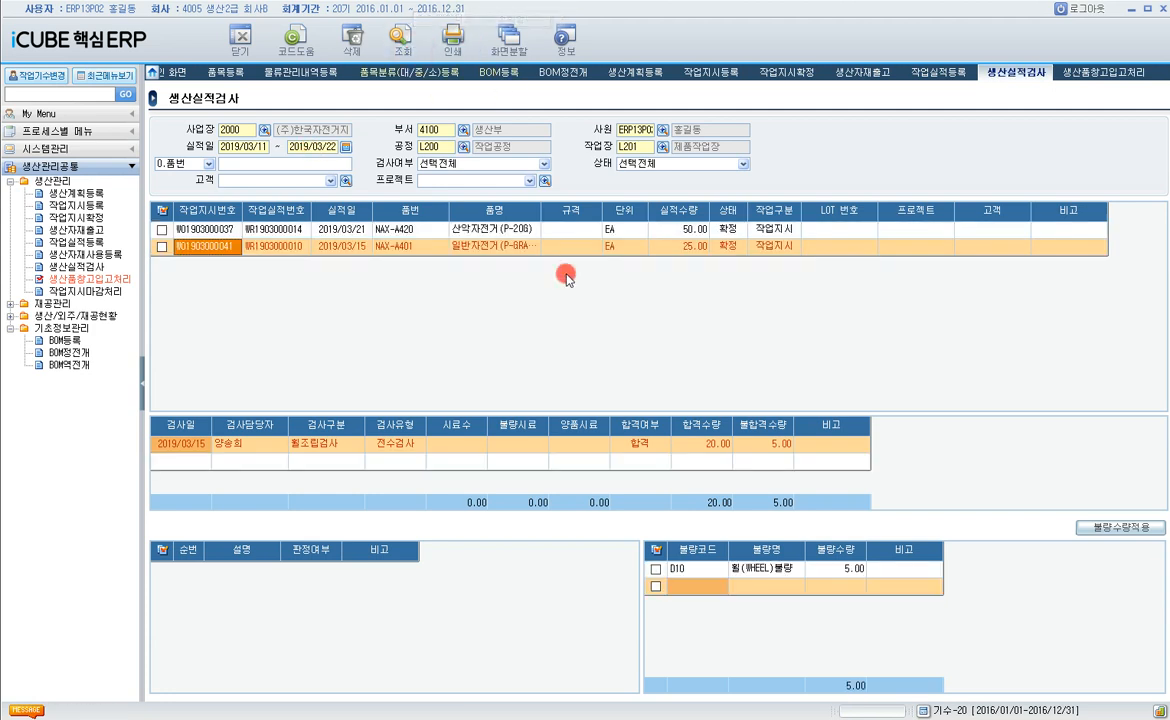
left_click(297, 250)
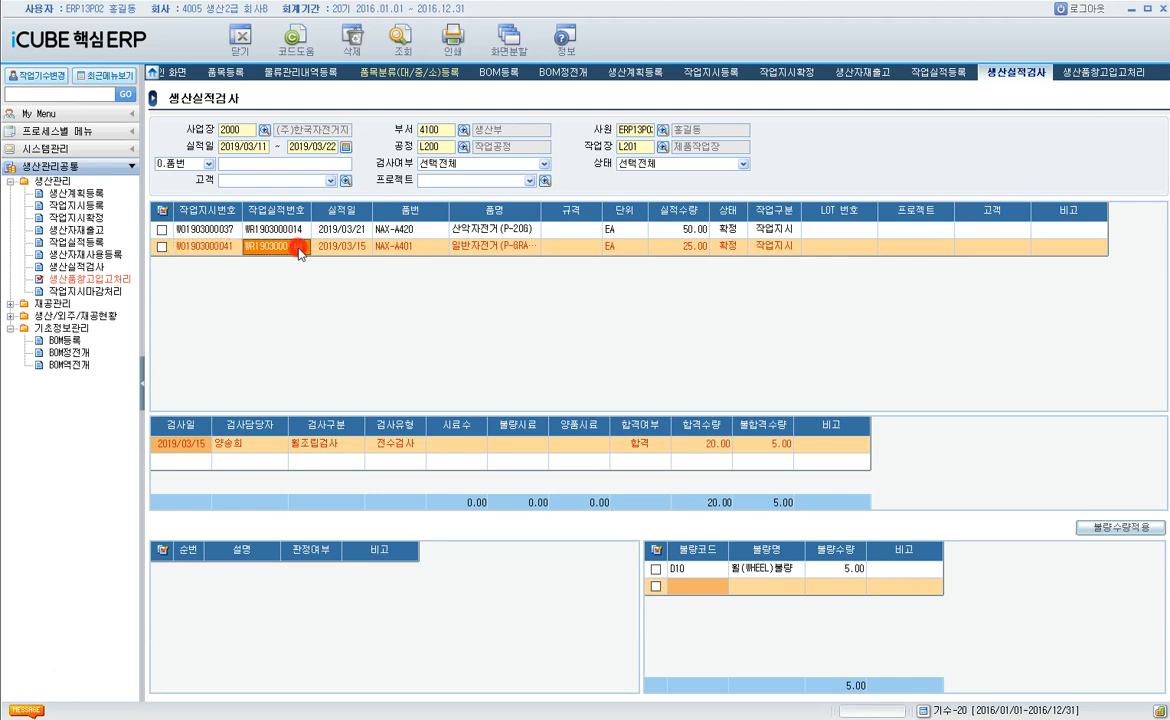
left_click(779, 446)
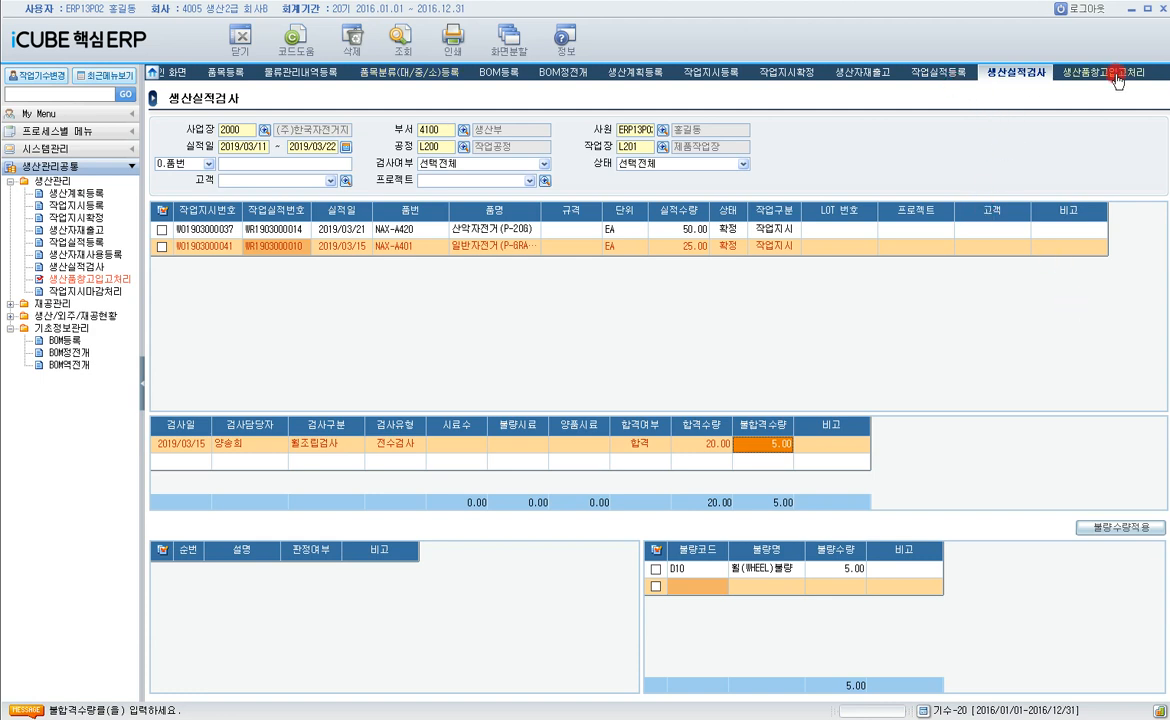
- Return to 생산품창고입고처리 and compare 실적수량 with 입고대상수량 for the NAX-A401 result dated 2019/03/15
left_click(1070, 73)
left_click(700, 245)
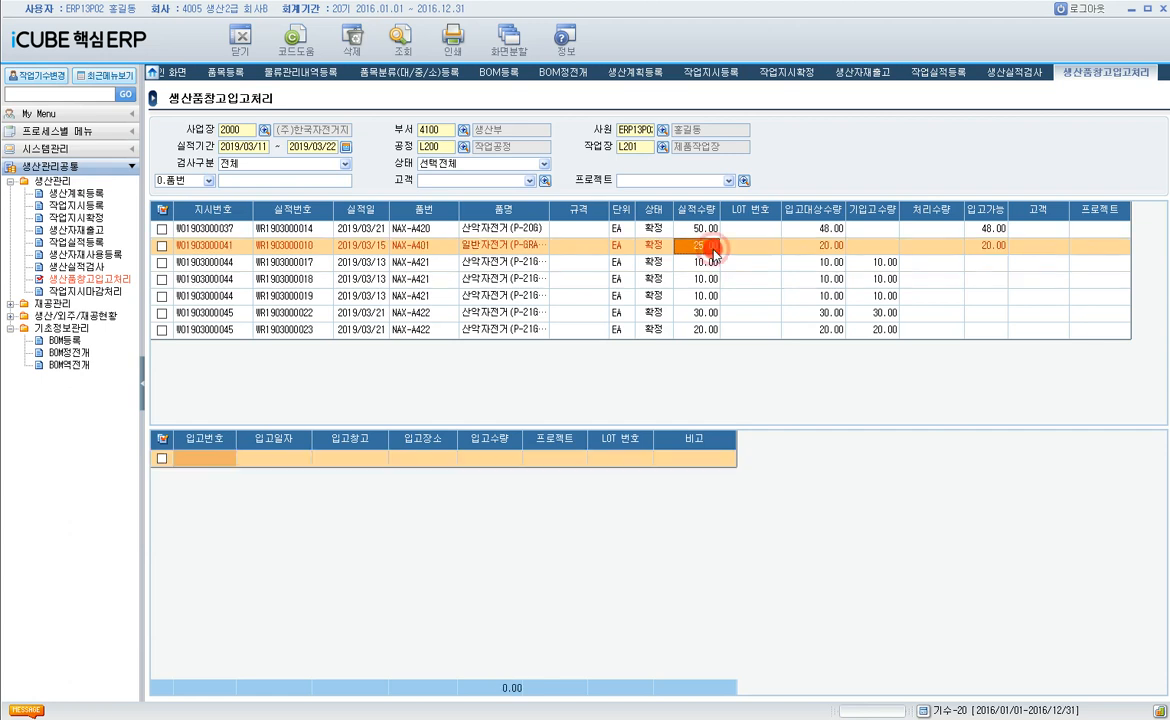
left_click(802, 246)
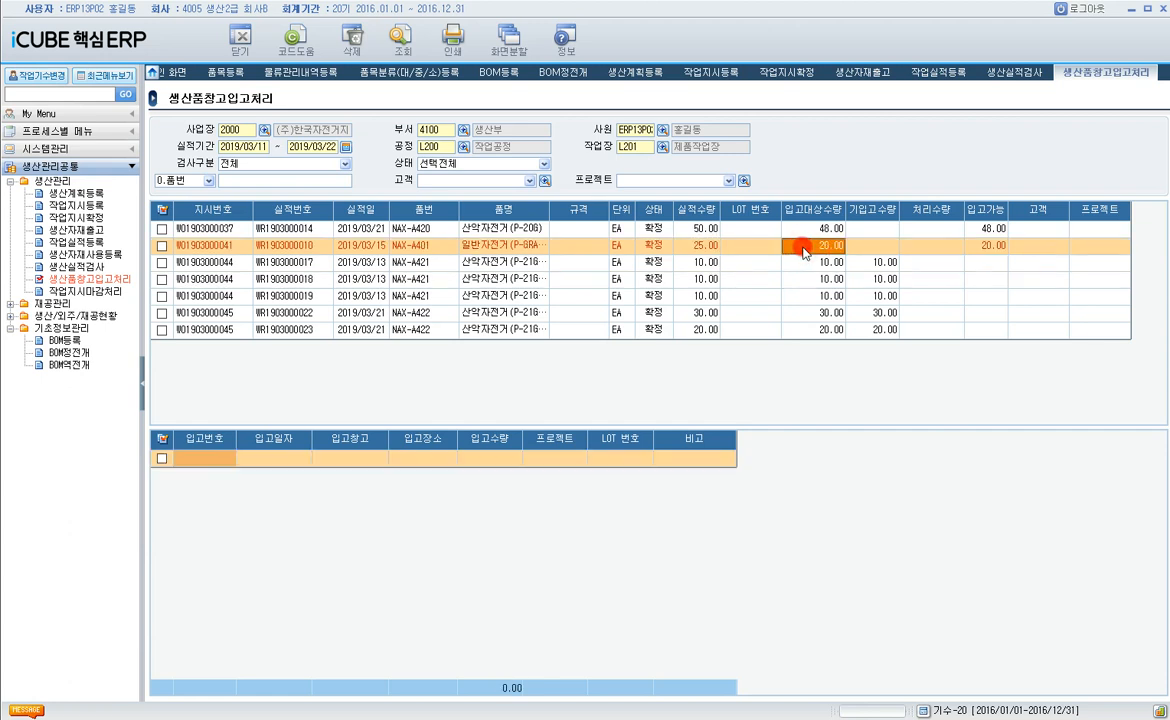
left_click(808, 291)
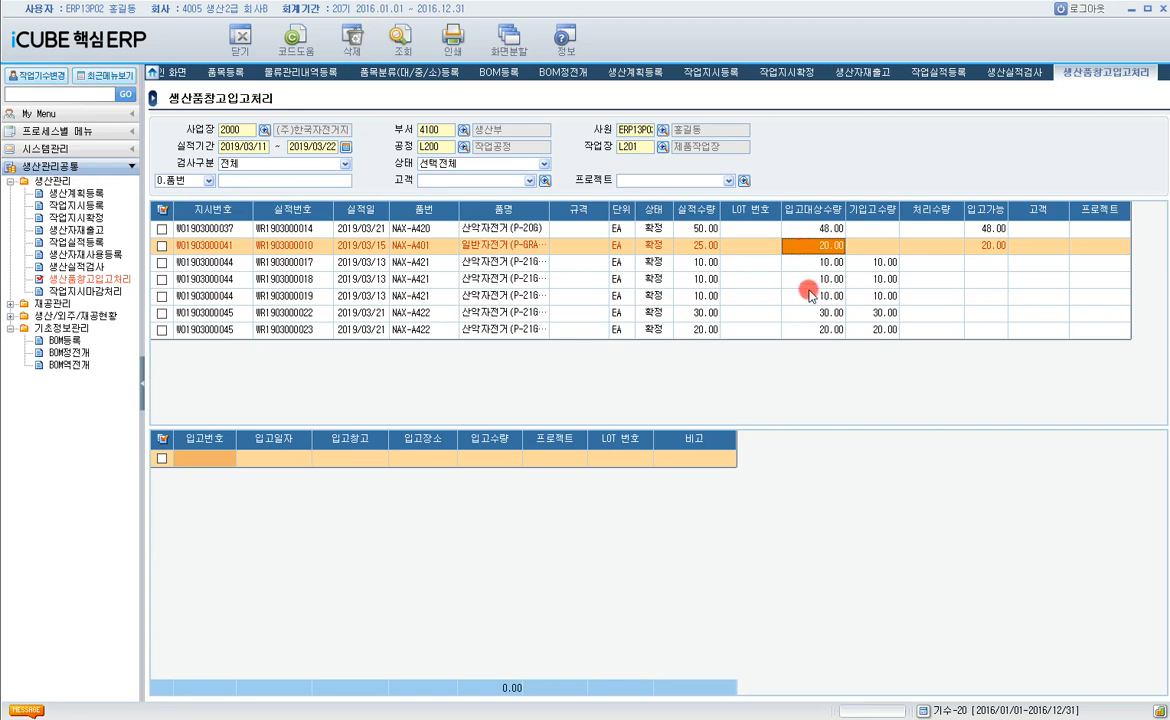
- Check the warehouse receipts and 기입고수량 of the first NAX-A421 result and the first NAX-A422 result
left_click(285, 262)
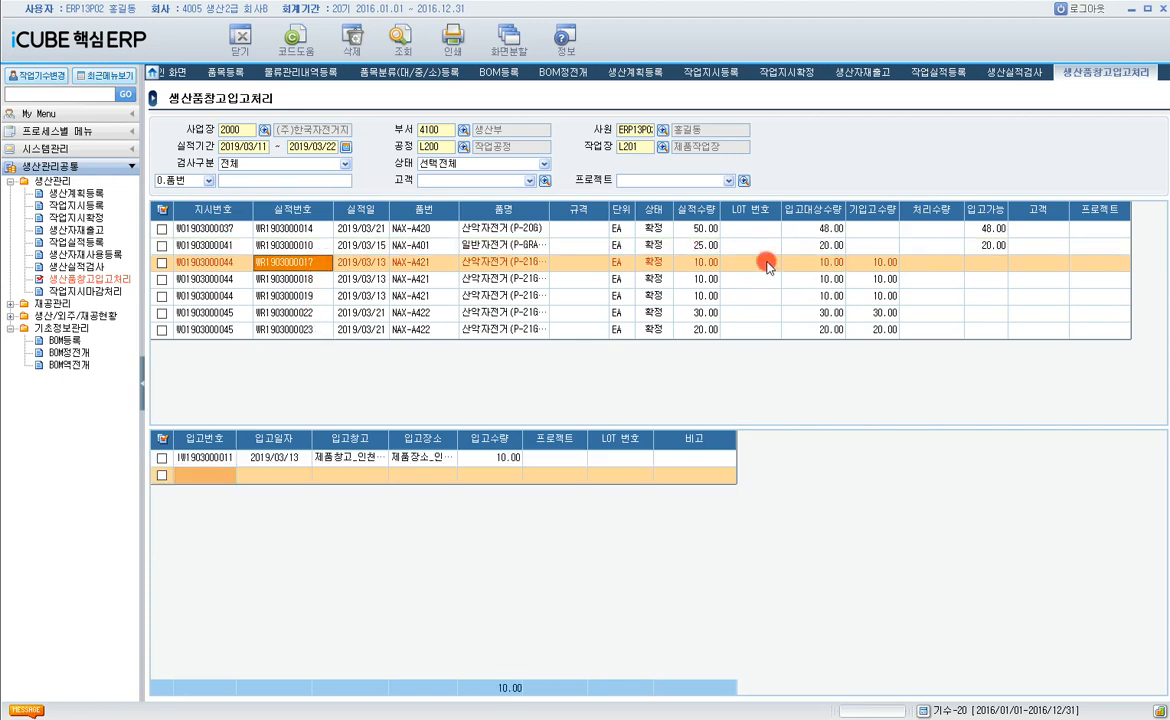
left_click(767, 262)
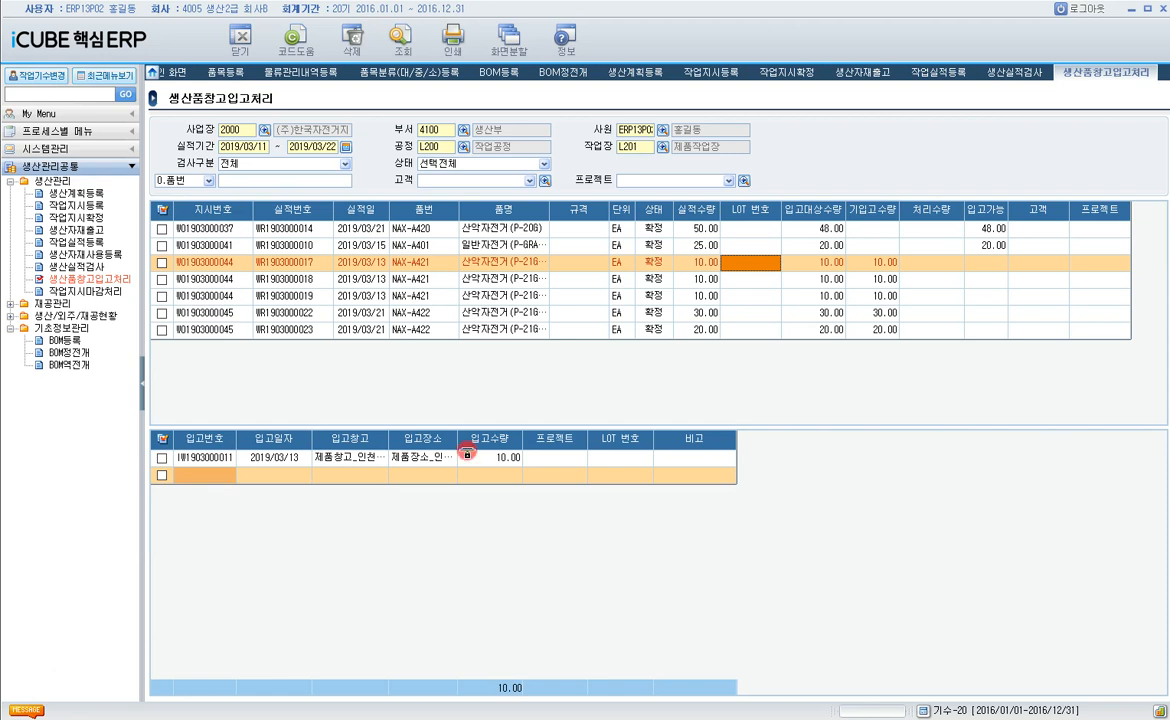
left_click(320, 314)
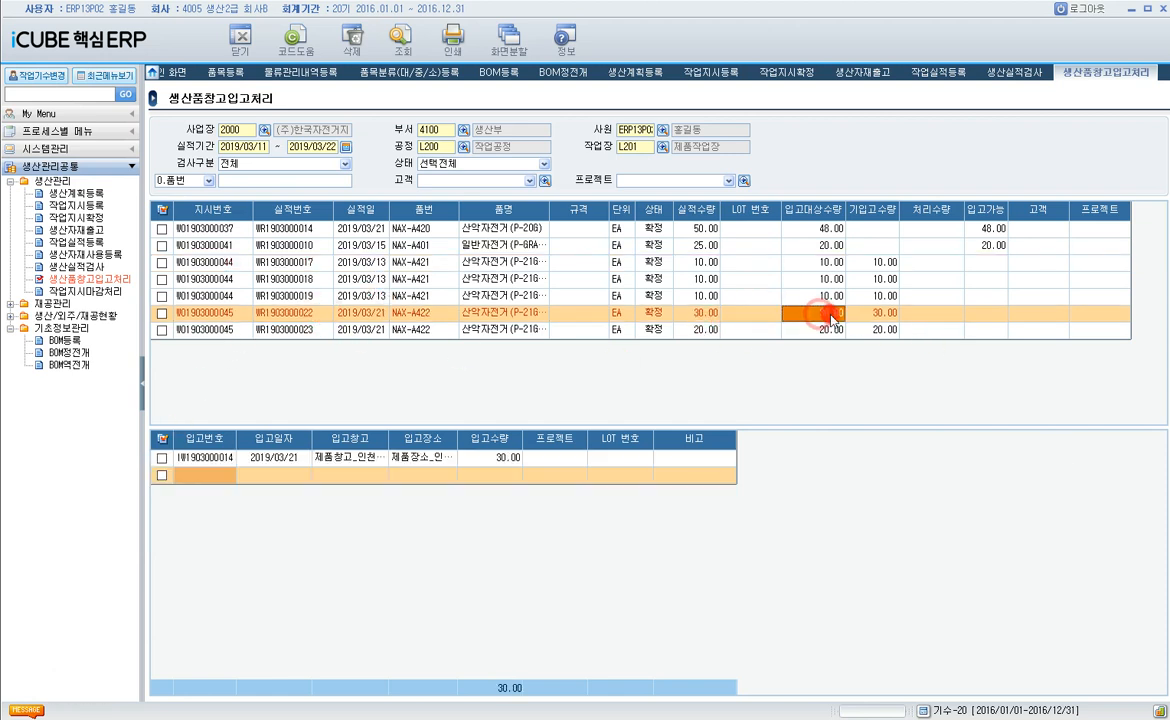
left_click(872, 313)
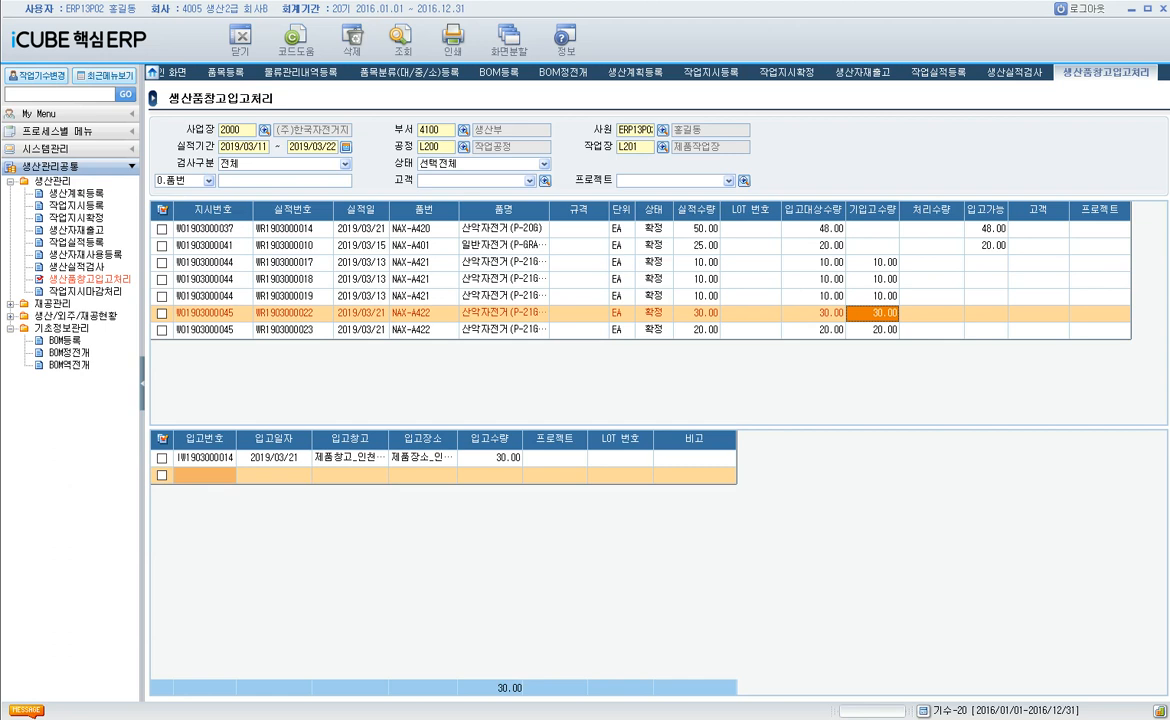
- Open 작업지시마감처리 and set the 지시일 range to 2019/03/01 through 2019/03/15
left_click(78, 292)
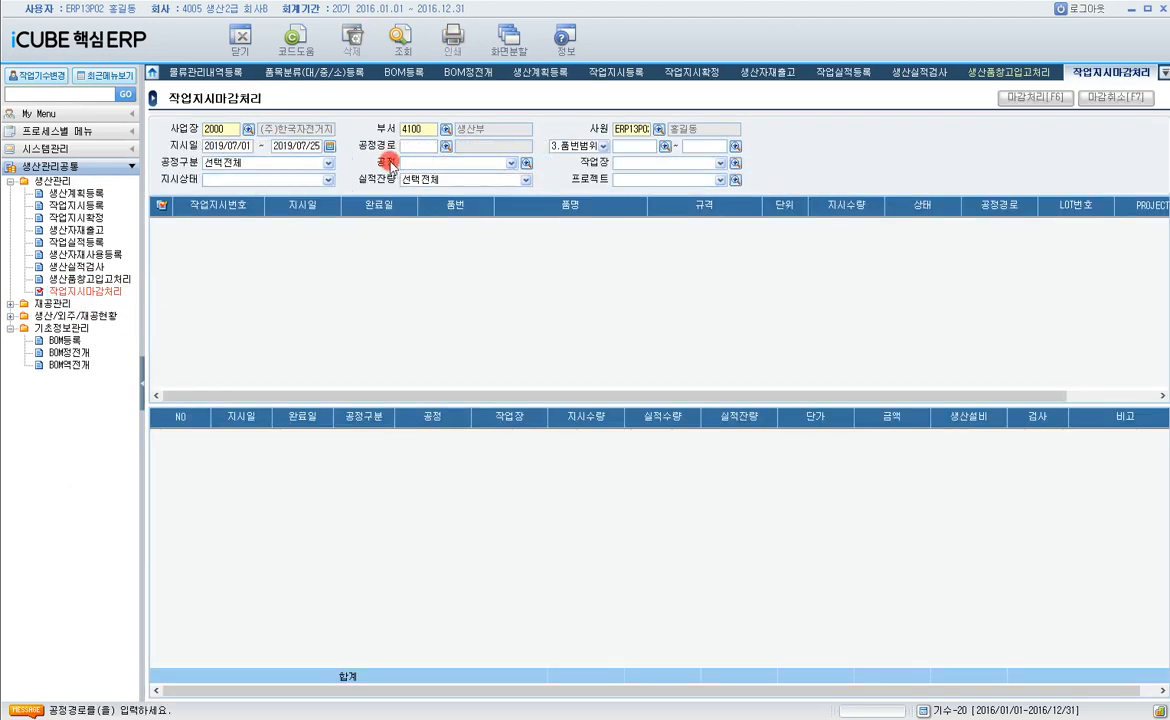
left_click(245, 146)
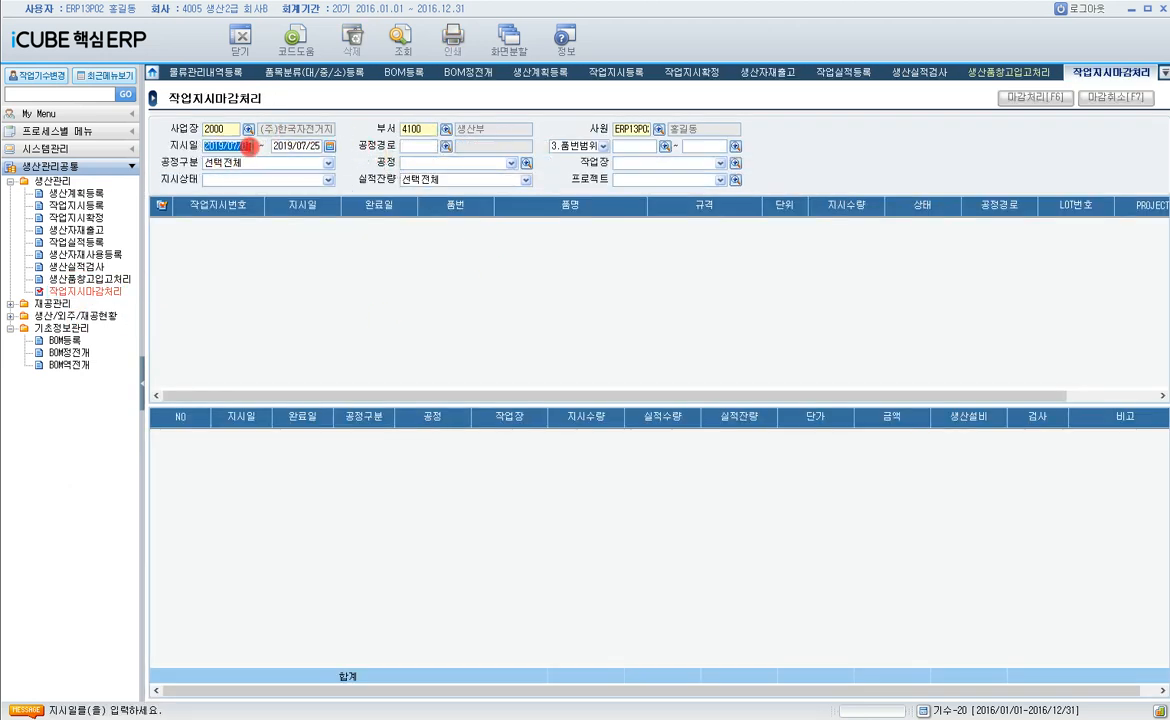
type("201")
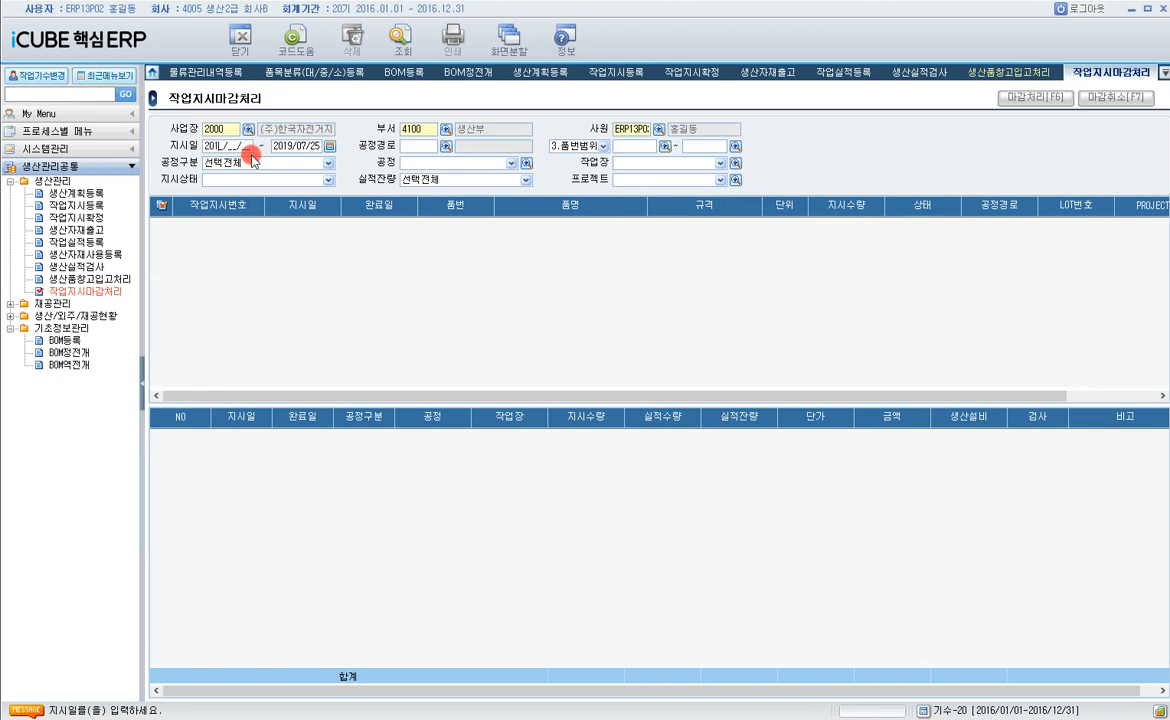
type("903012019031")
type("5")
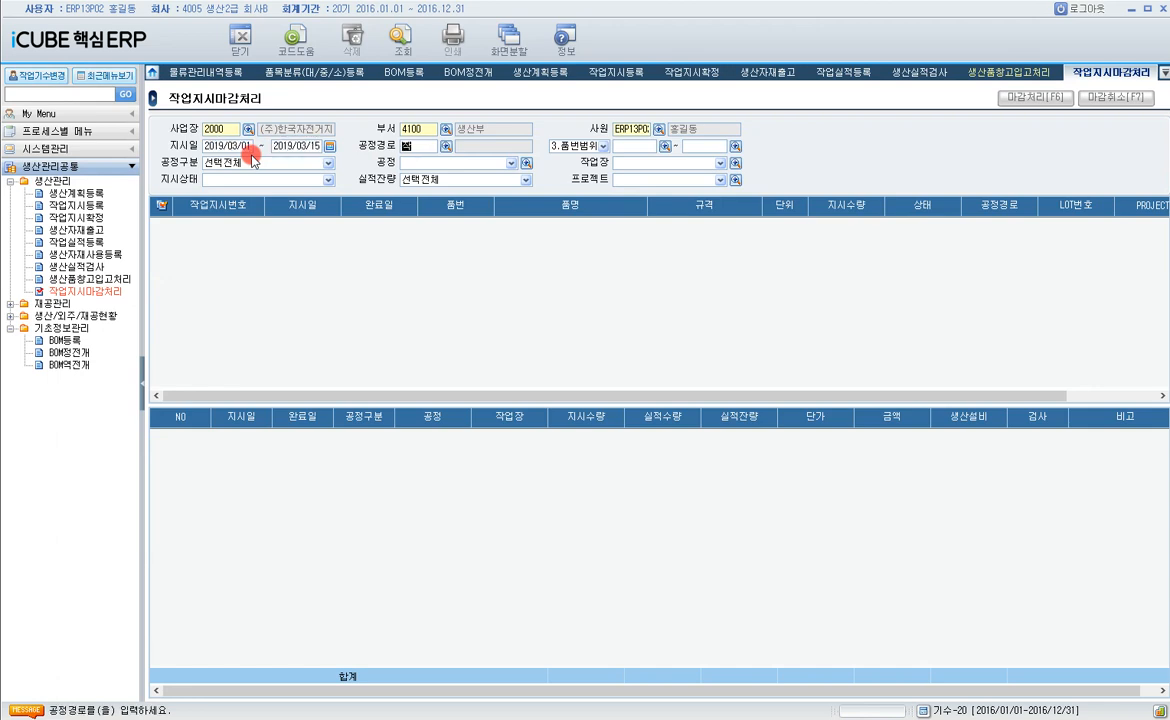
type("작업장")
key("Return")
key("Return")
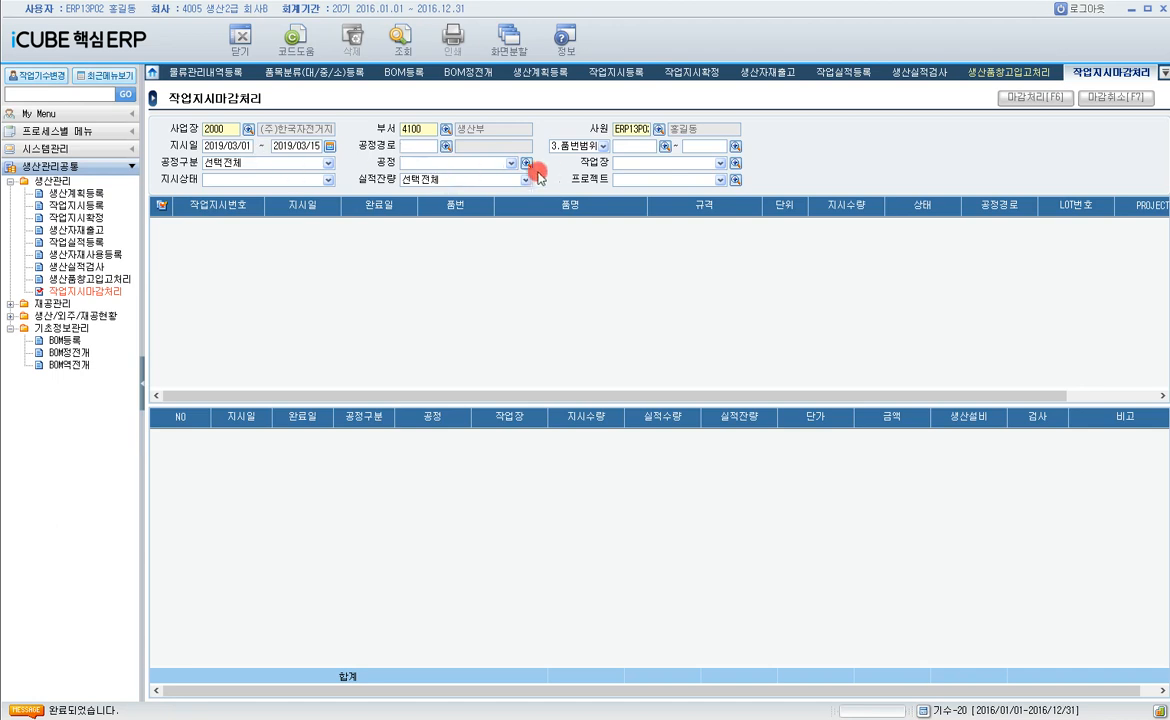
- Query the work orders with 공정 L200 작업공정 and 작업장 L202 반제품작업장
left_click(463, 164)
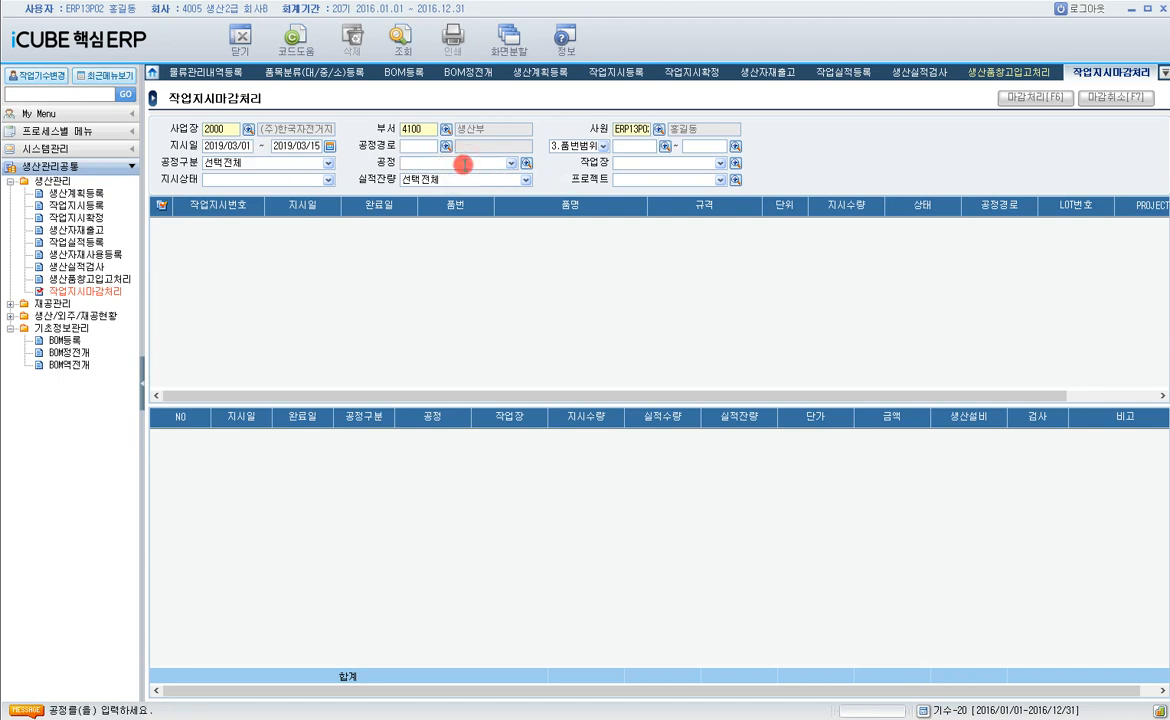
type("작업")
key("Return")
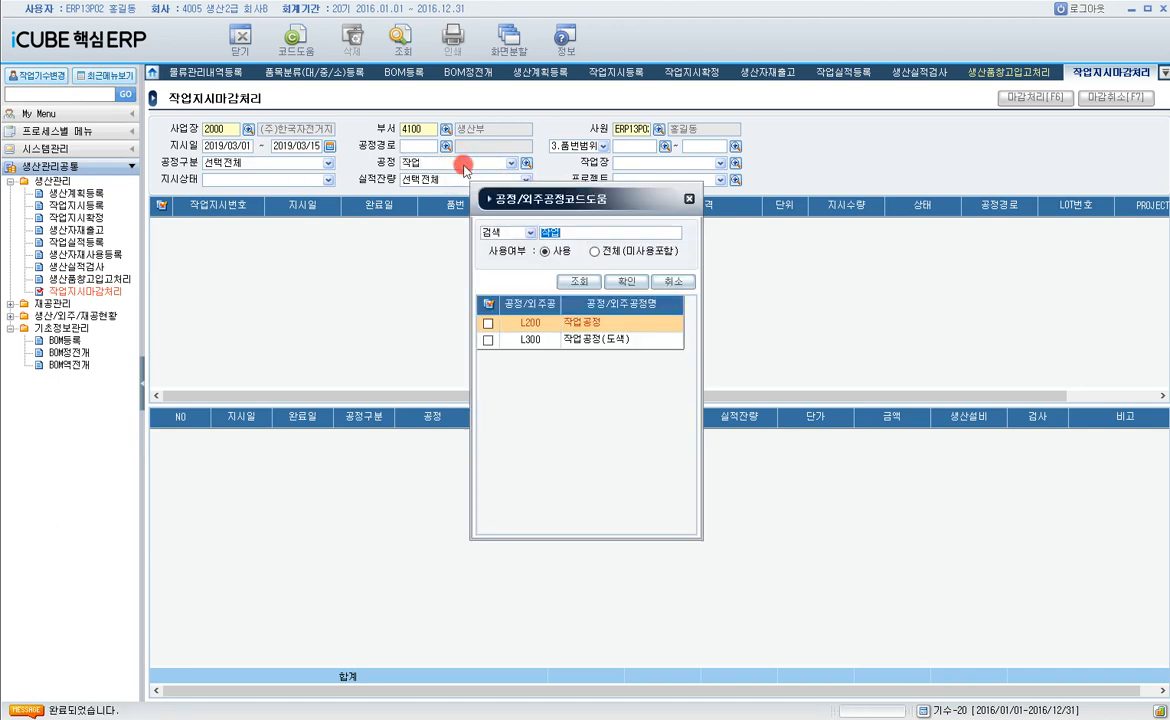
key("Return")
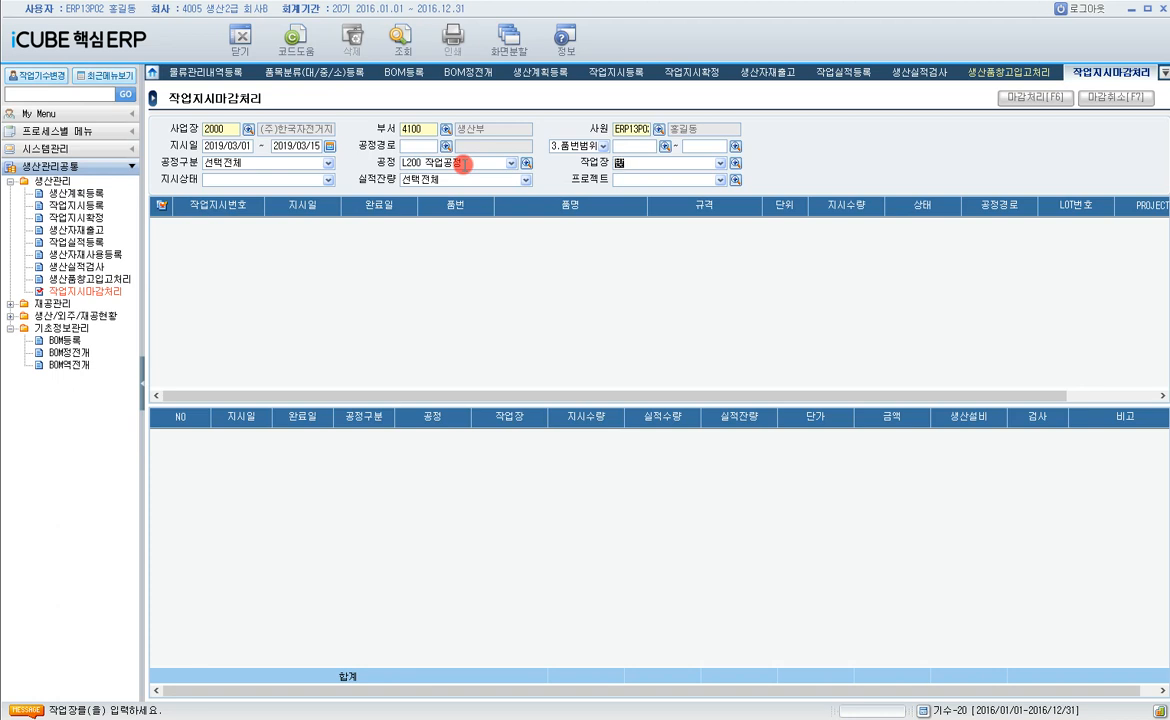
key("Return")
left_click(407, 45)
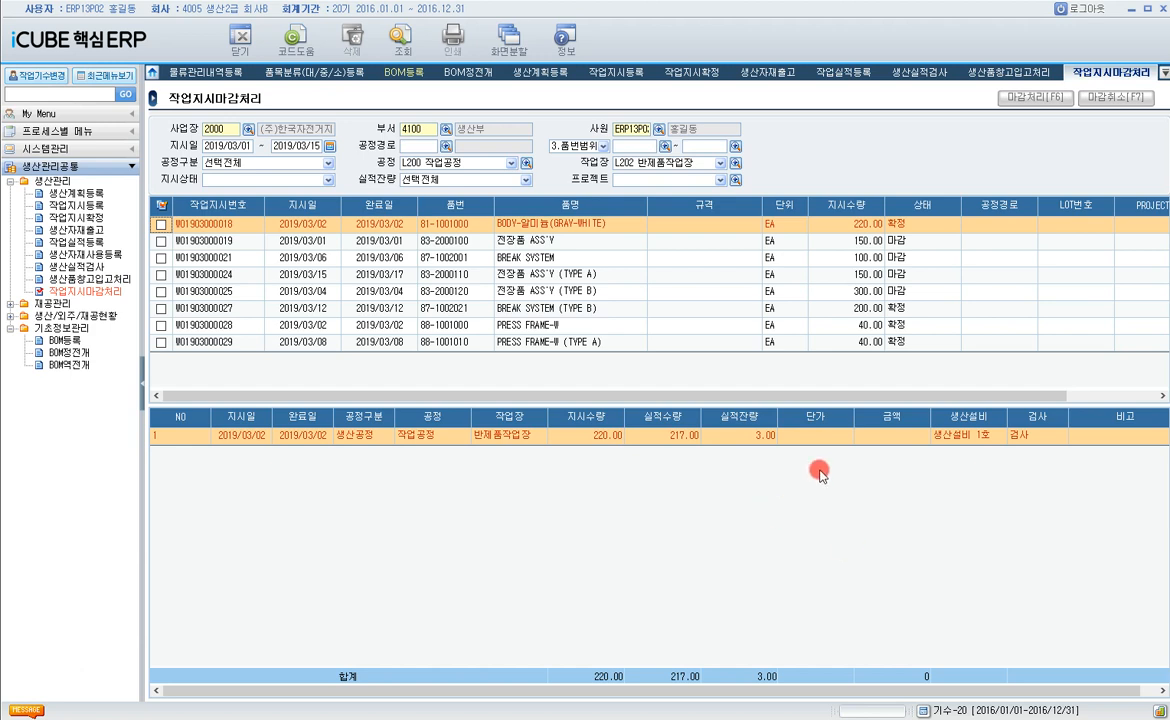
- Check the 상태 and 실적잔량 of the 전장품 ASS'Y (83-2000100) and BREAK SYSTEM (87-1002001) work orders
left_click(608, 243)
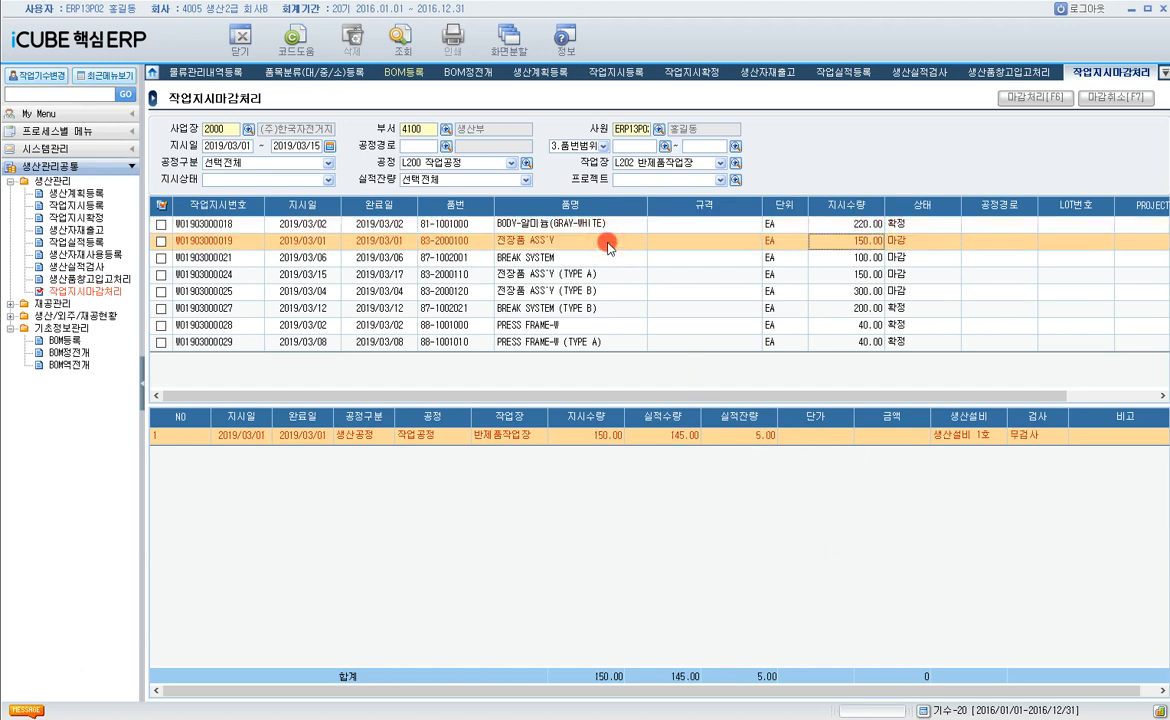
left_click(608, 257)
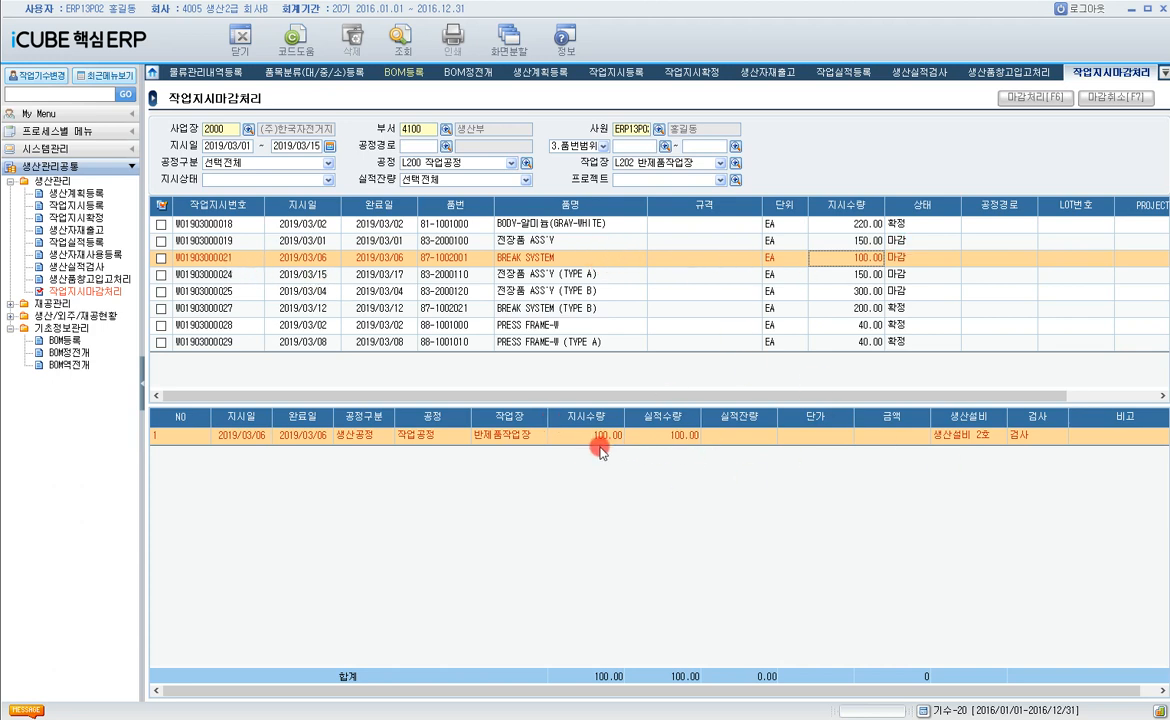
left_click(770, 474)
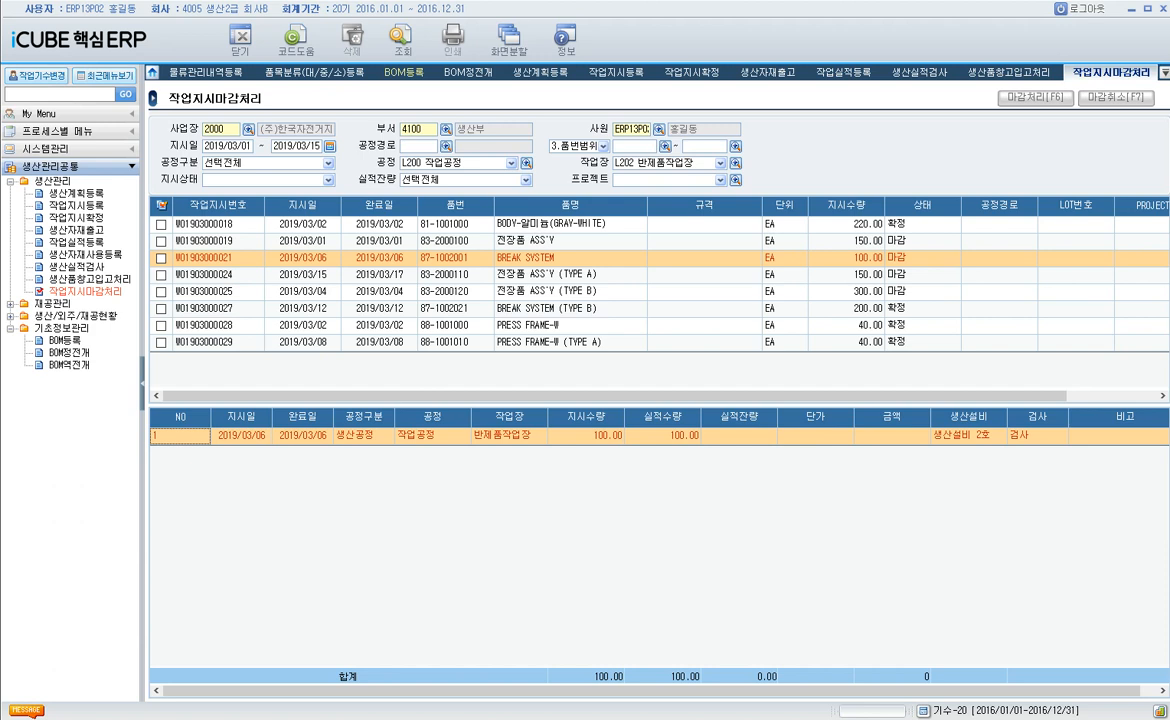
- Open 기초재공등록 under 재공관리 and query 등록일 2019/01/01 to 2019/01/10 with 품목군 반조립품
left_click(5, 306)
left_click(10, 303)
left_click(66, 316)
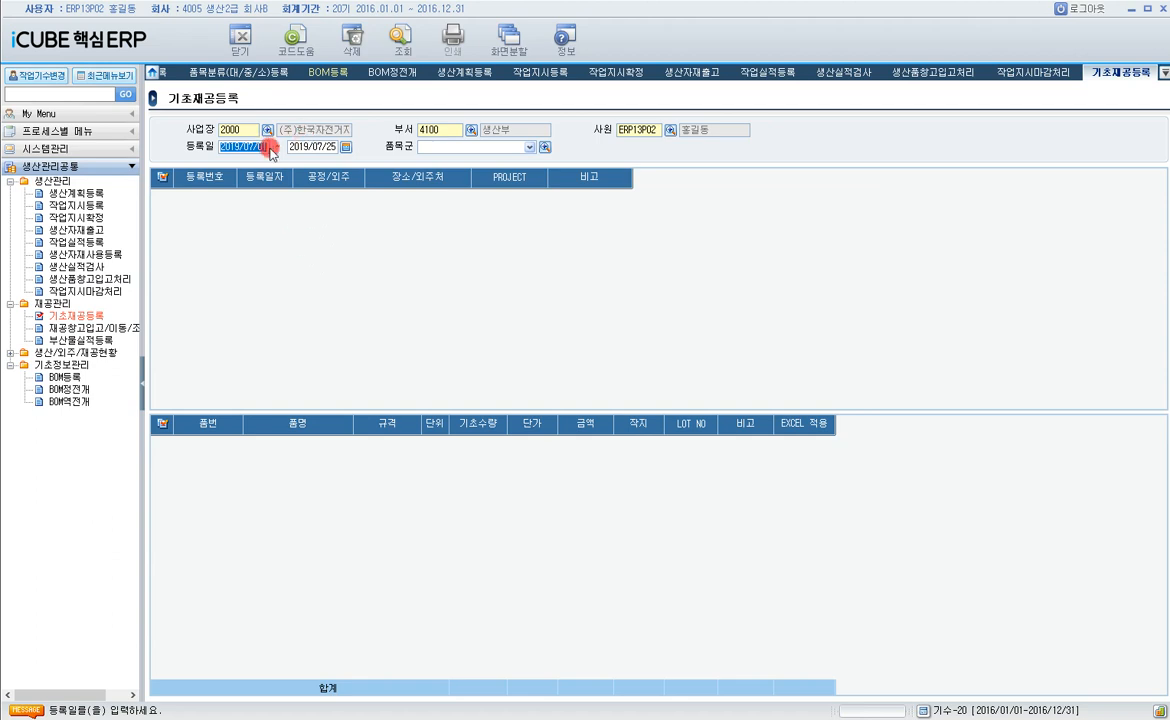
type("2019010120190110")
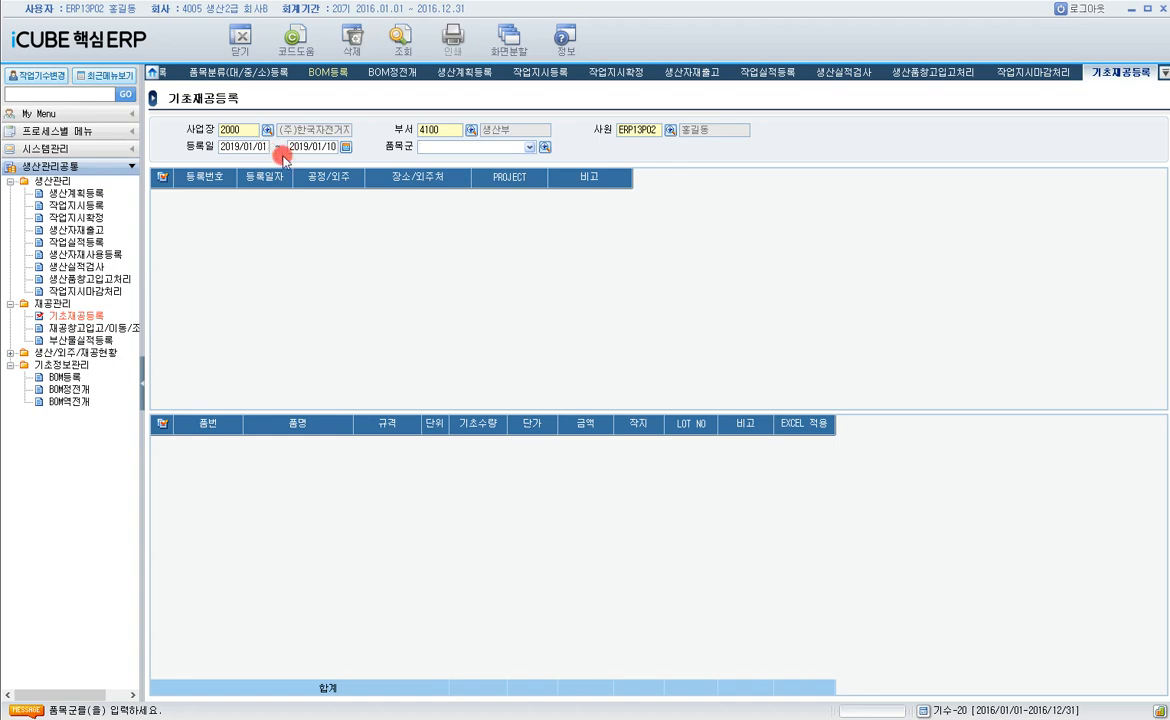
left_click(544, 148)
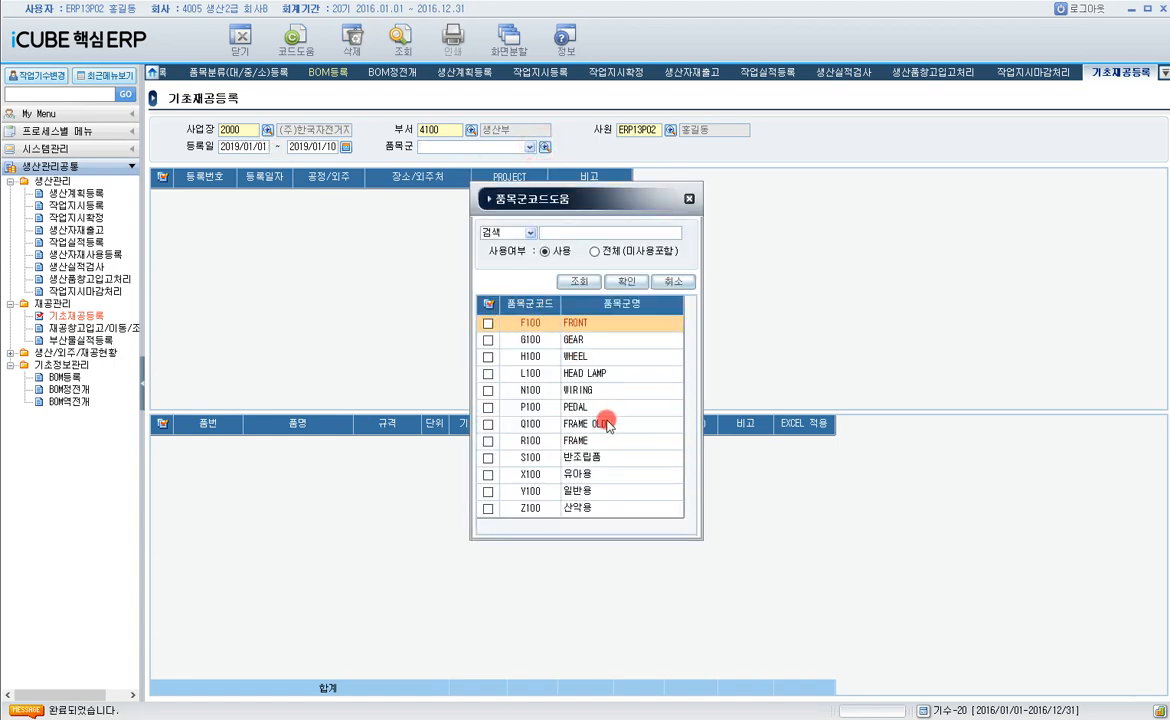
double_click(598, 455)
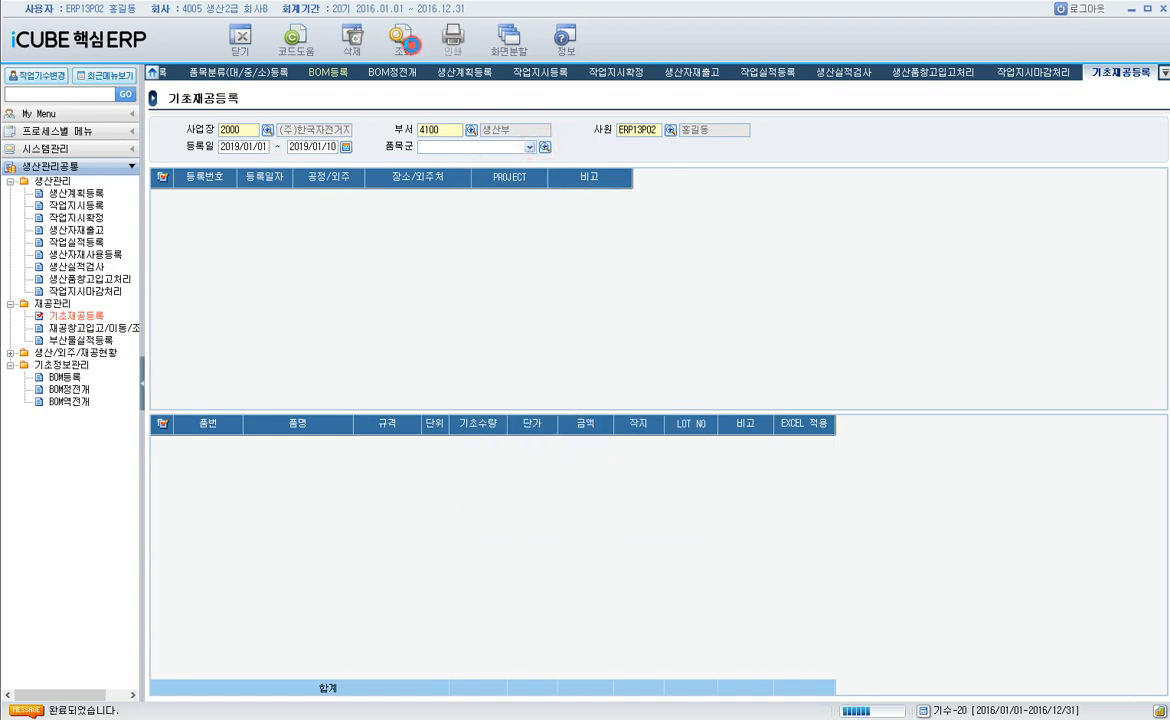
left_click(398, 40)
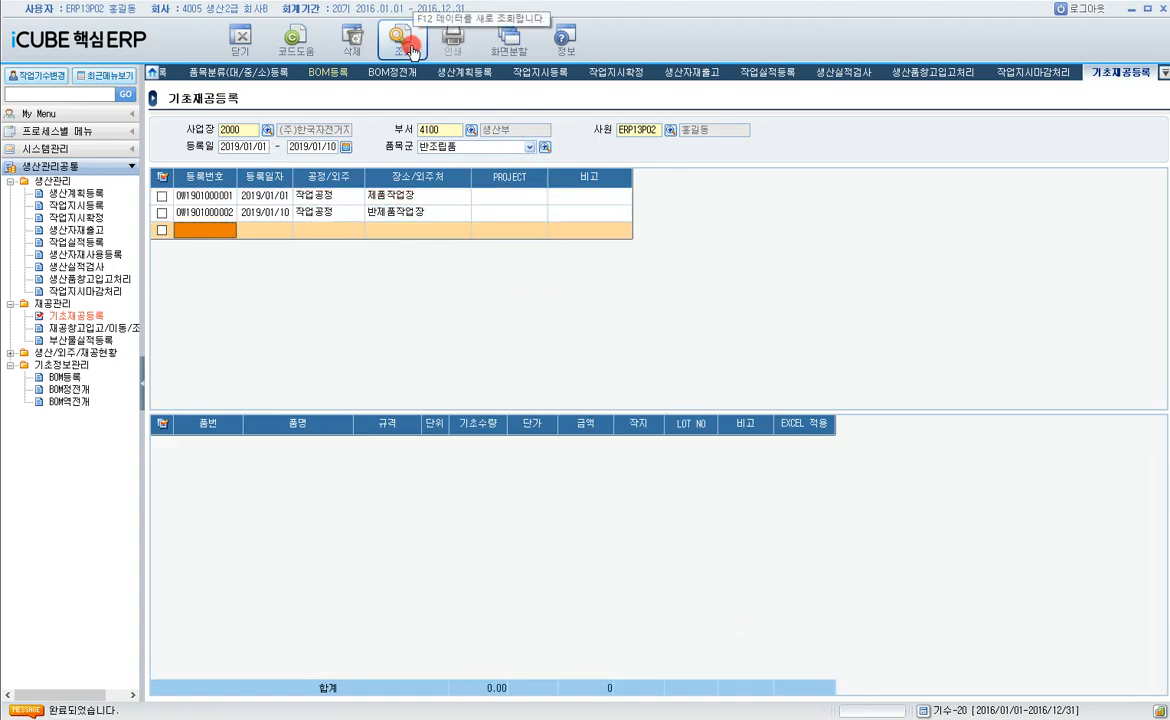
- List the items of the 제품작업장 registration dated 2019/01/01 and check the 기초수량 of items 85-1020420 and 90-9001020
left_click(396, 198)
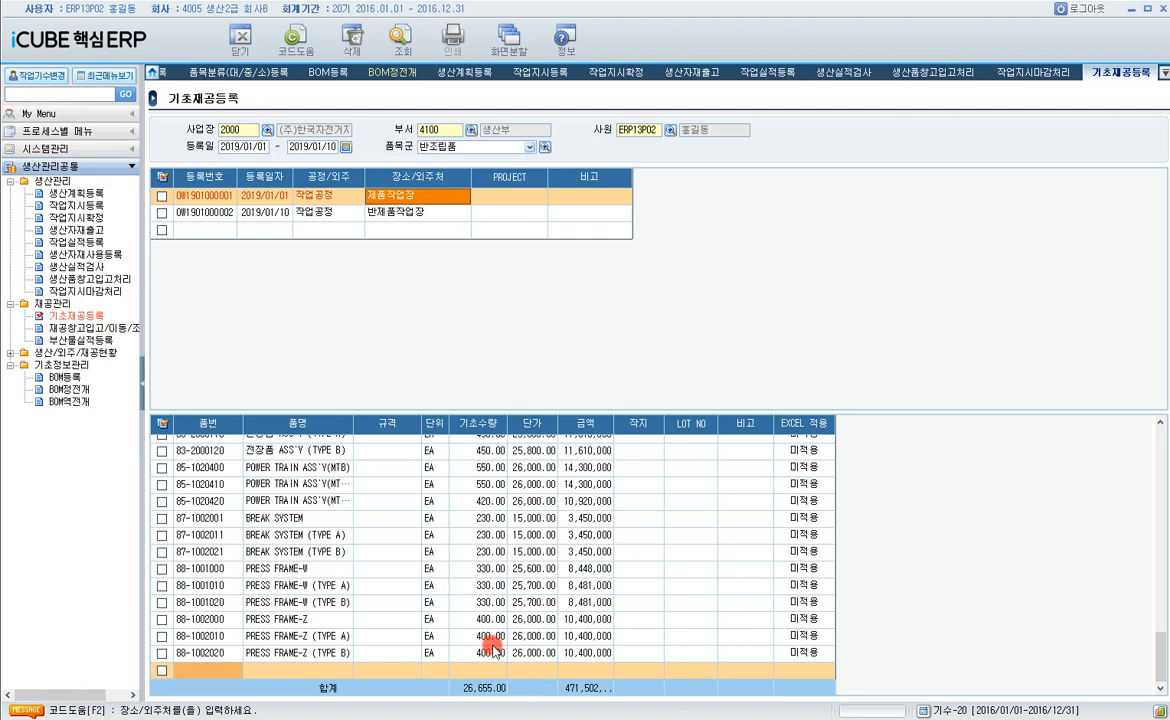
left_click(490, 500)
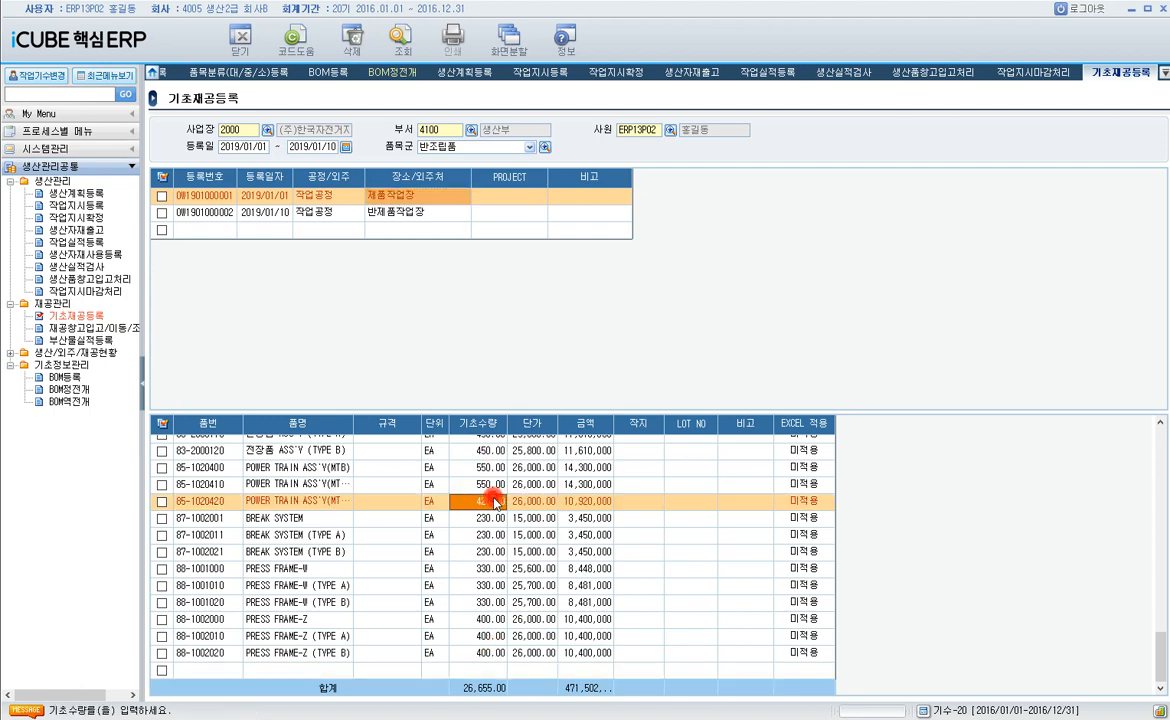
scroll(493, 495, "up", 2)
scroll(493, 497, "up", 4)
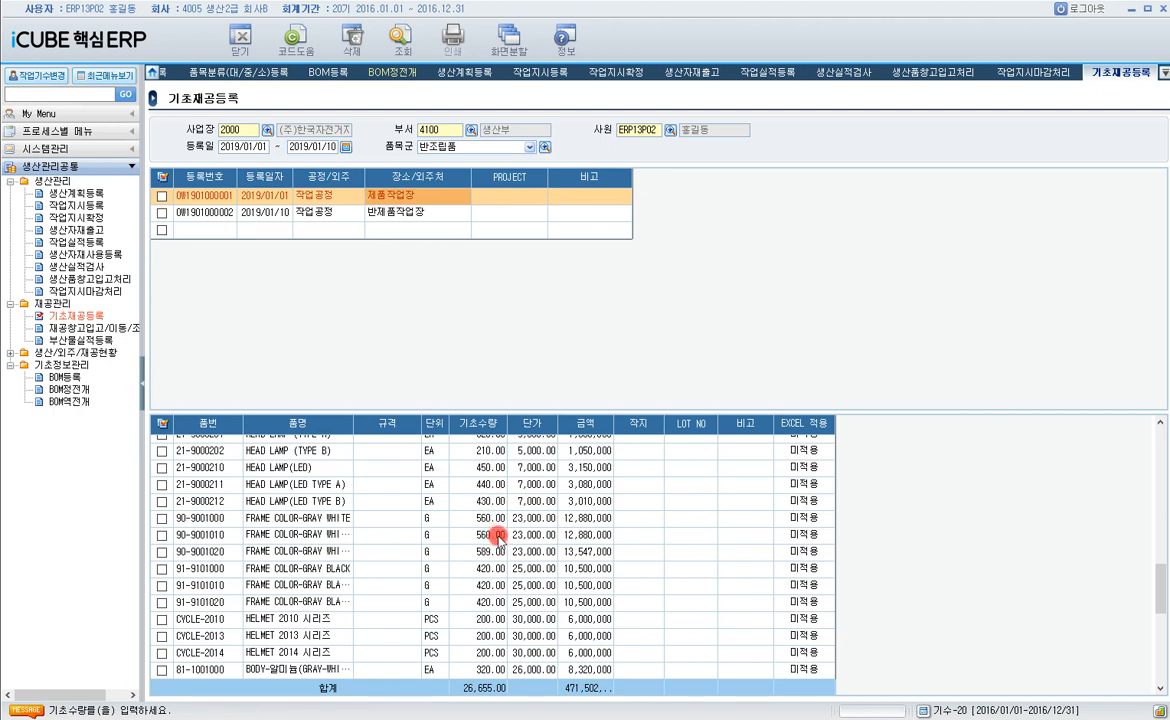
left_click(480, 551)
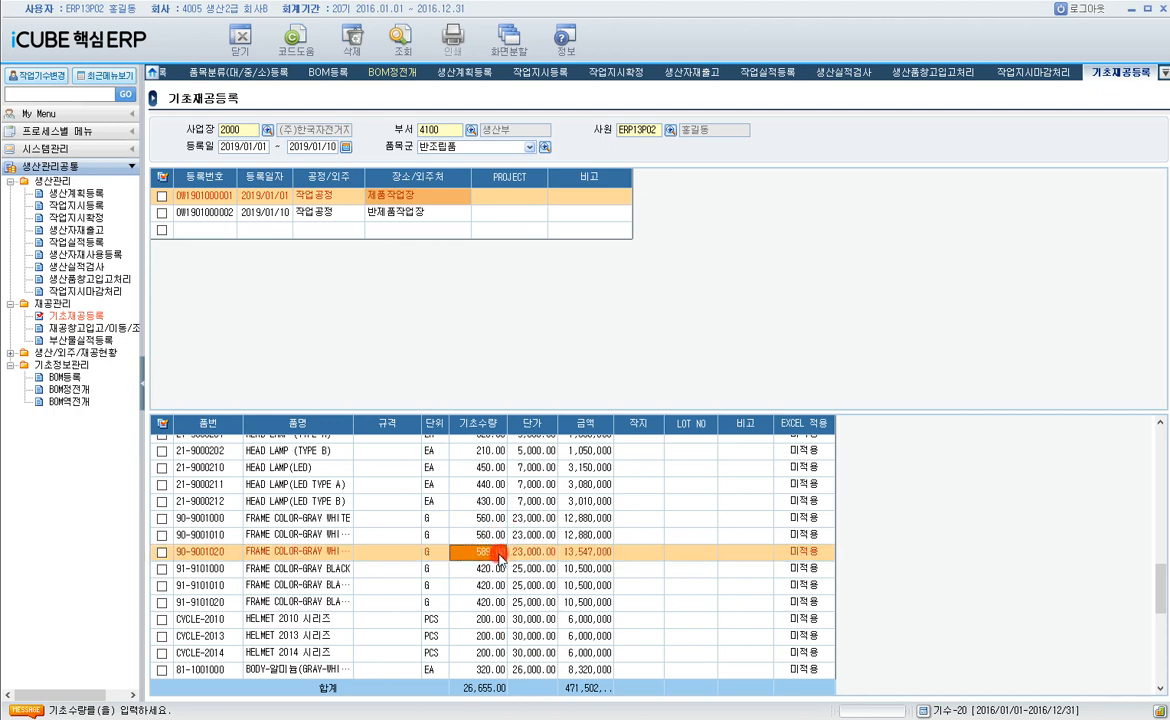
- Compare the 기초수량 of the remaining items from HEAD LAMP back to FRONT FORK(S), and check PEDAL(S, TYPE B)
scroll(500, 557, "up", 1)
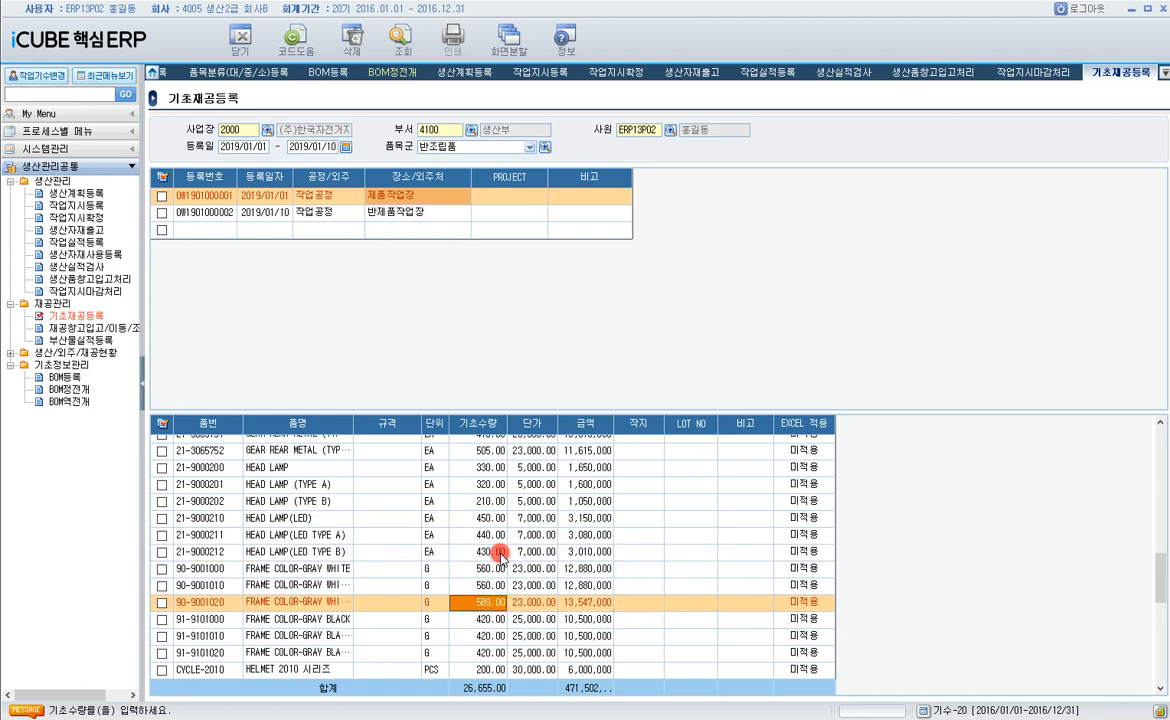
scroll(500, 557, "up", 4)
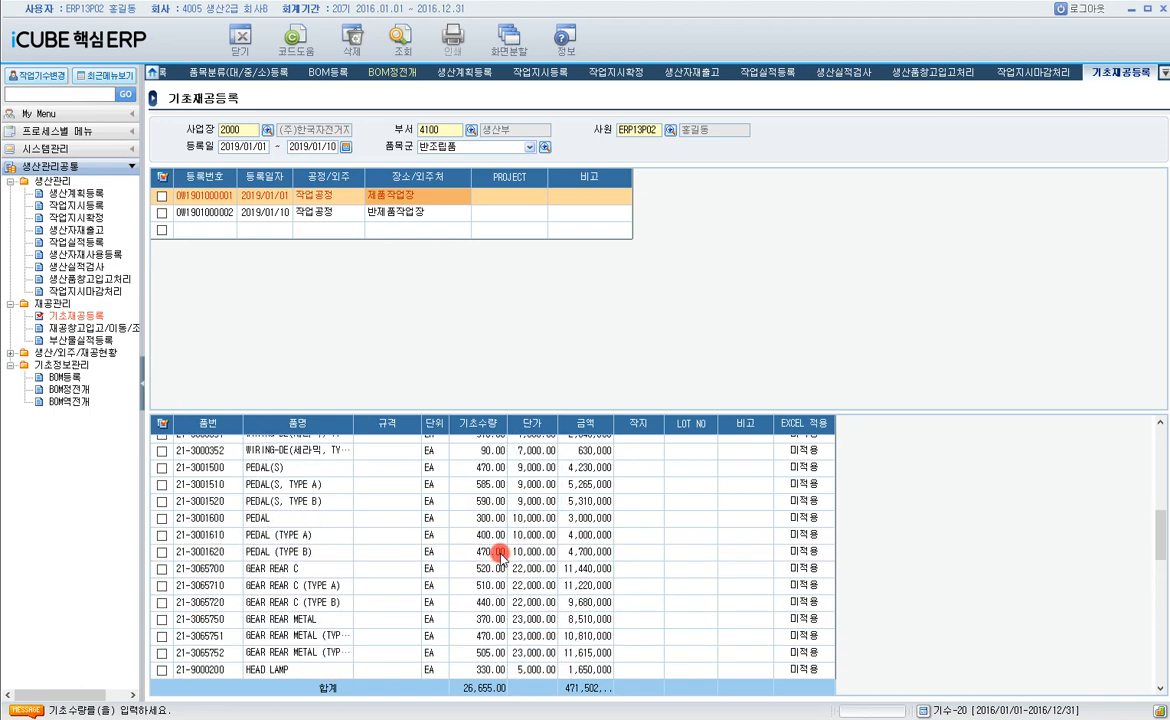
scroll(500, 556, "up", 1)
scroll(500, 556, "up", 2)
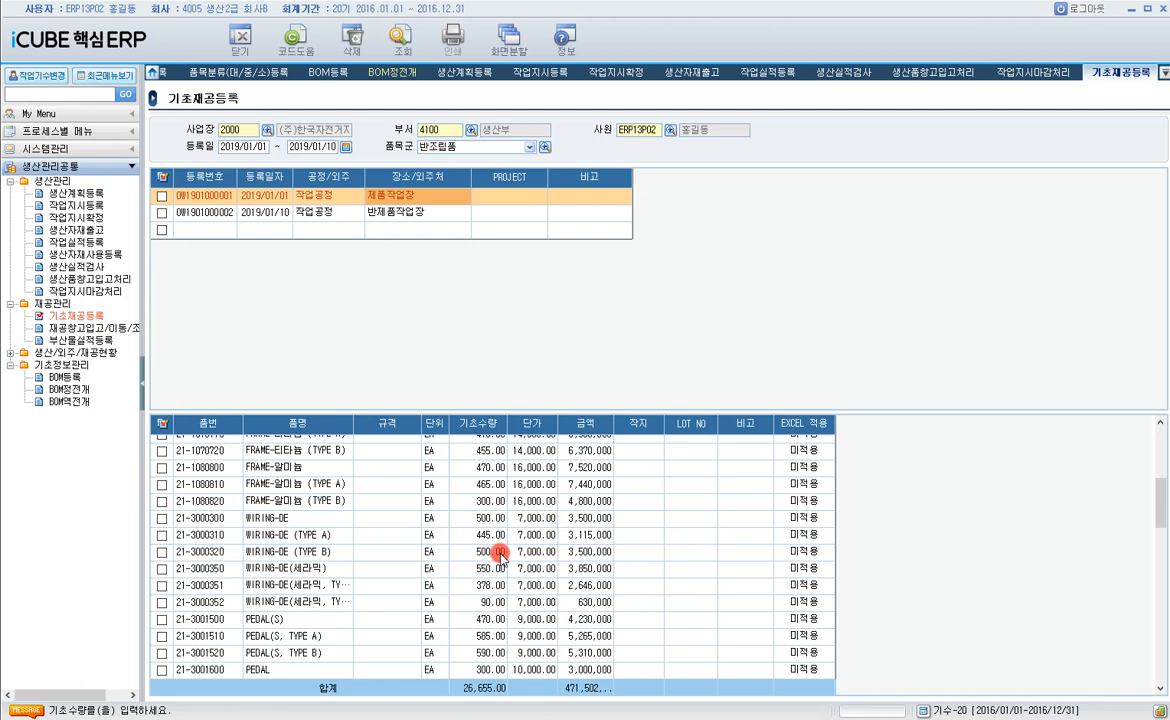
scroll(500, 556, "up", 5)
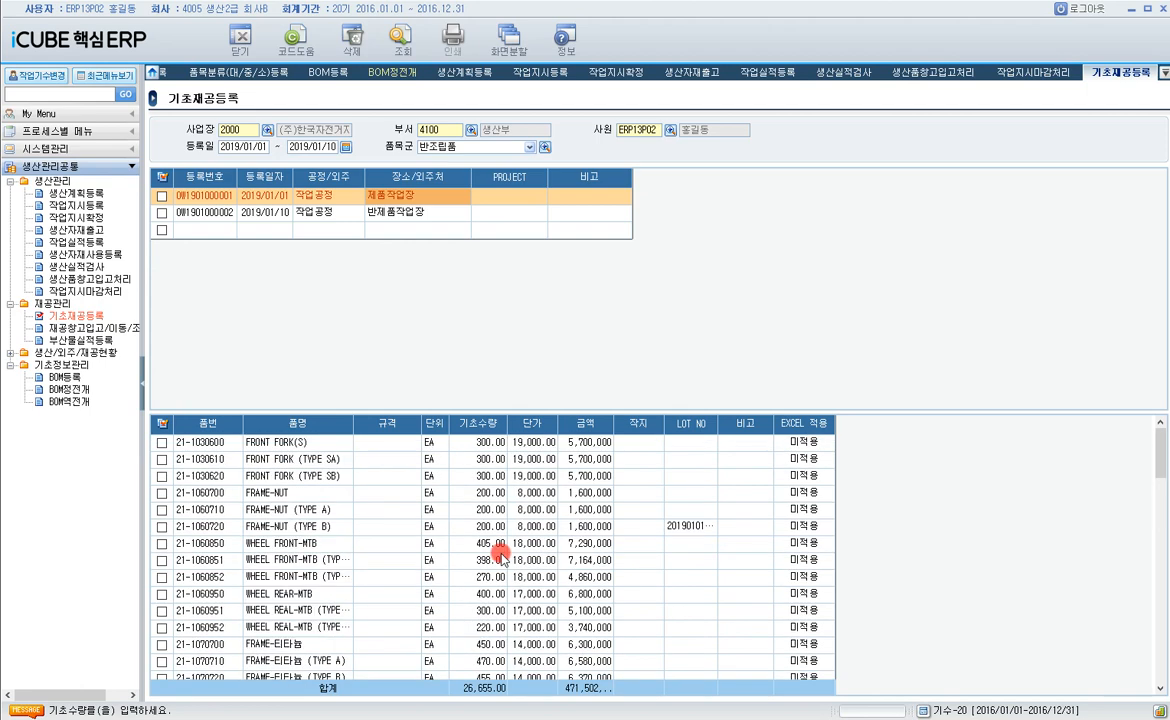
scroll(500, 557, "down", 6)
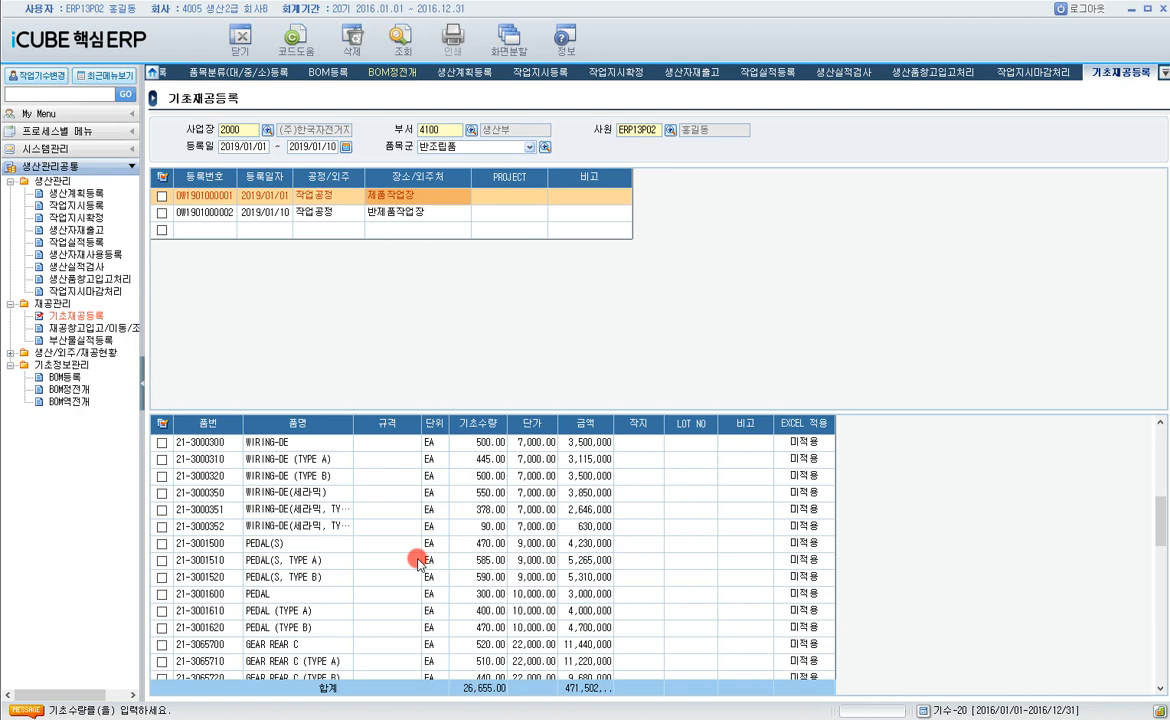
left_click(495, 578)
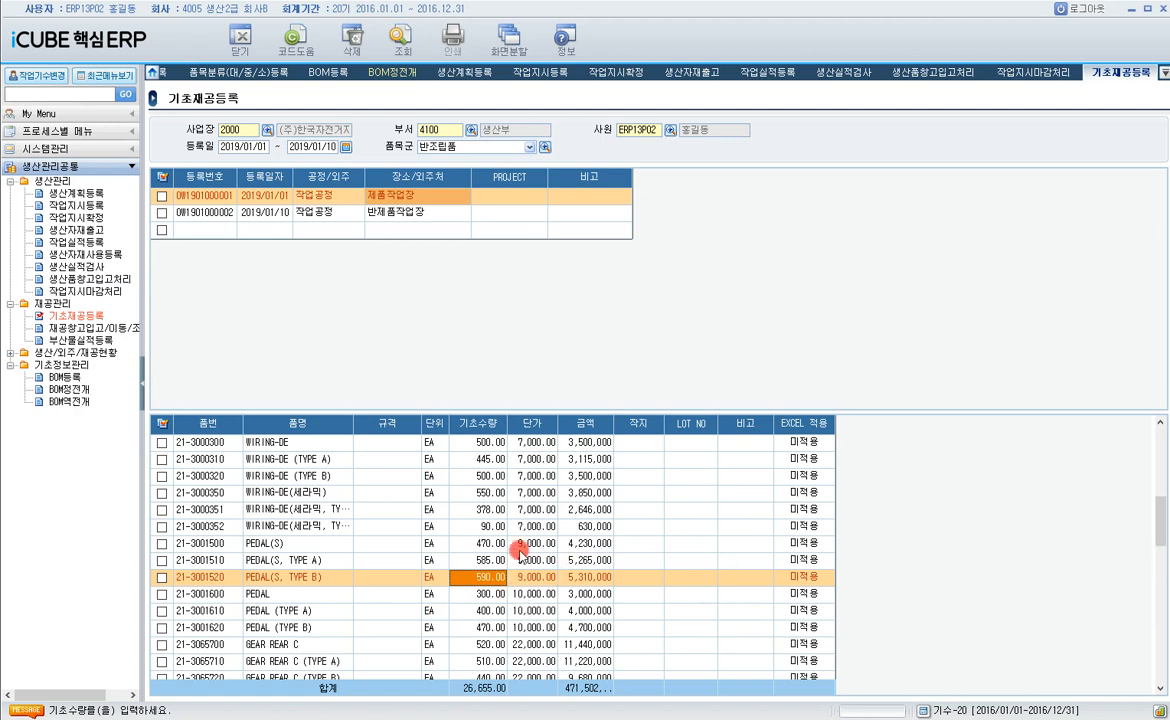
left_click(463, 578)
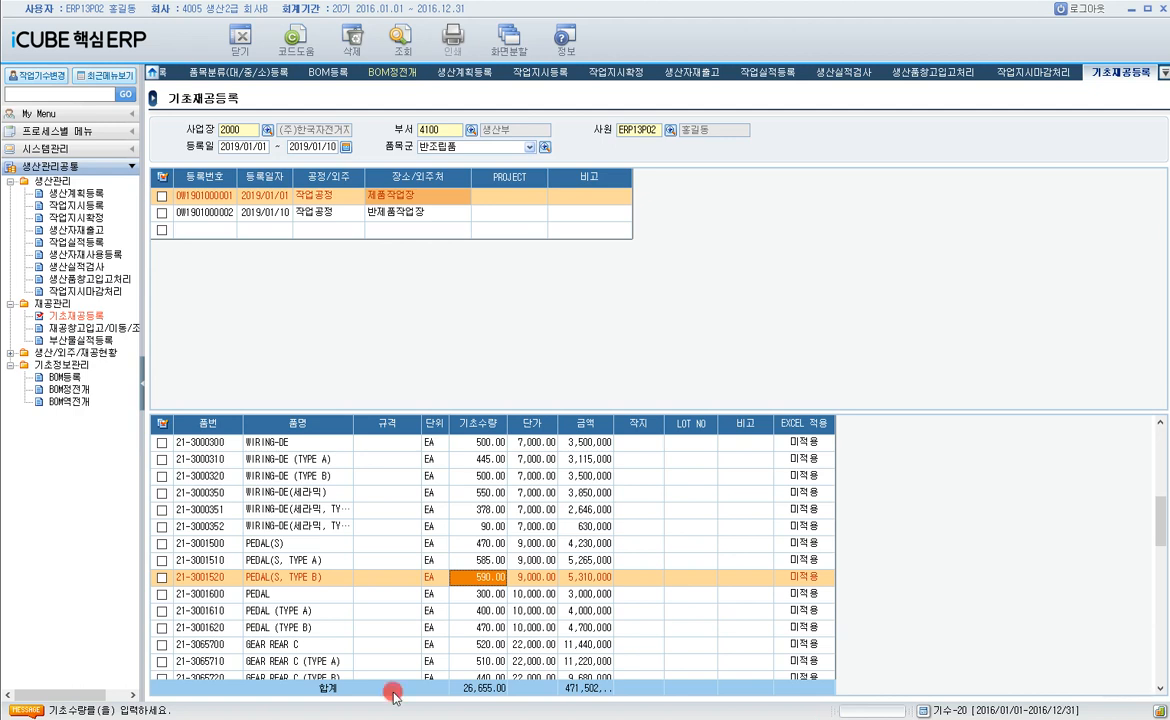
- Open 재공창고입고/이동/조정등록, set the 실적기간 to 2019/03/01 through 2019/03/31 and show the 재공조정 records
left_click(105, 328)
left_click(543, 419)
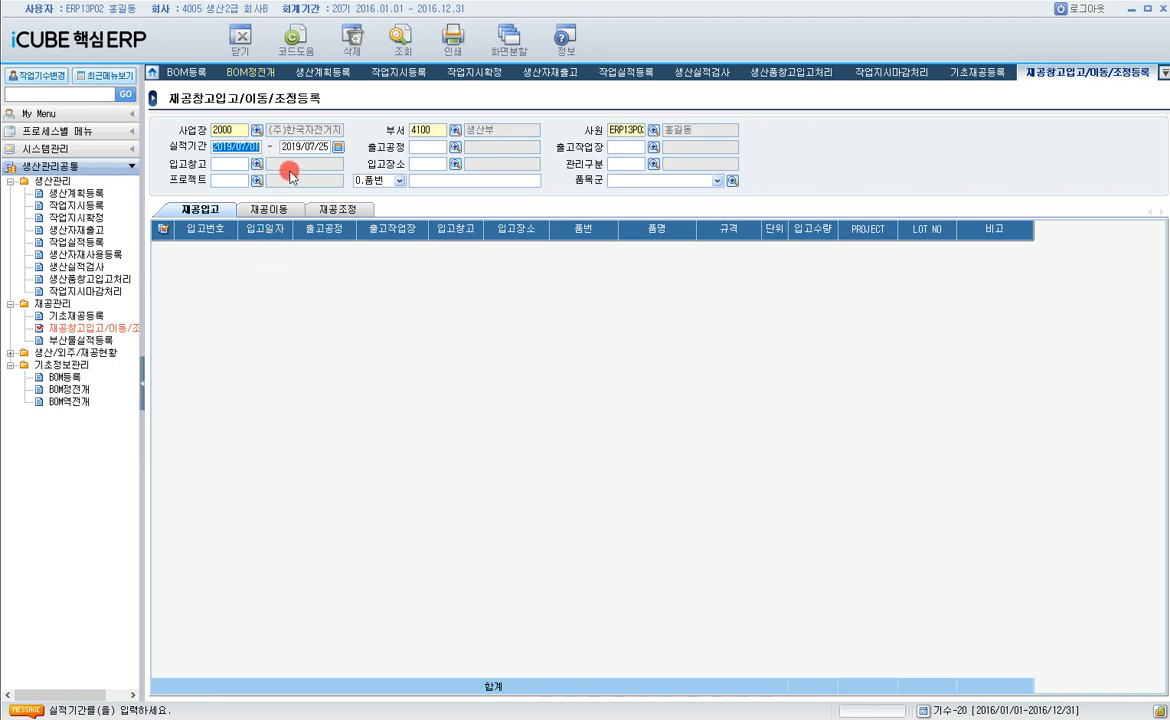
type("2019/03/01 ~ ")
type("2019/03/31")
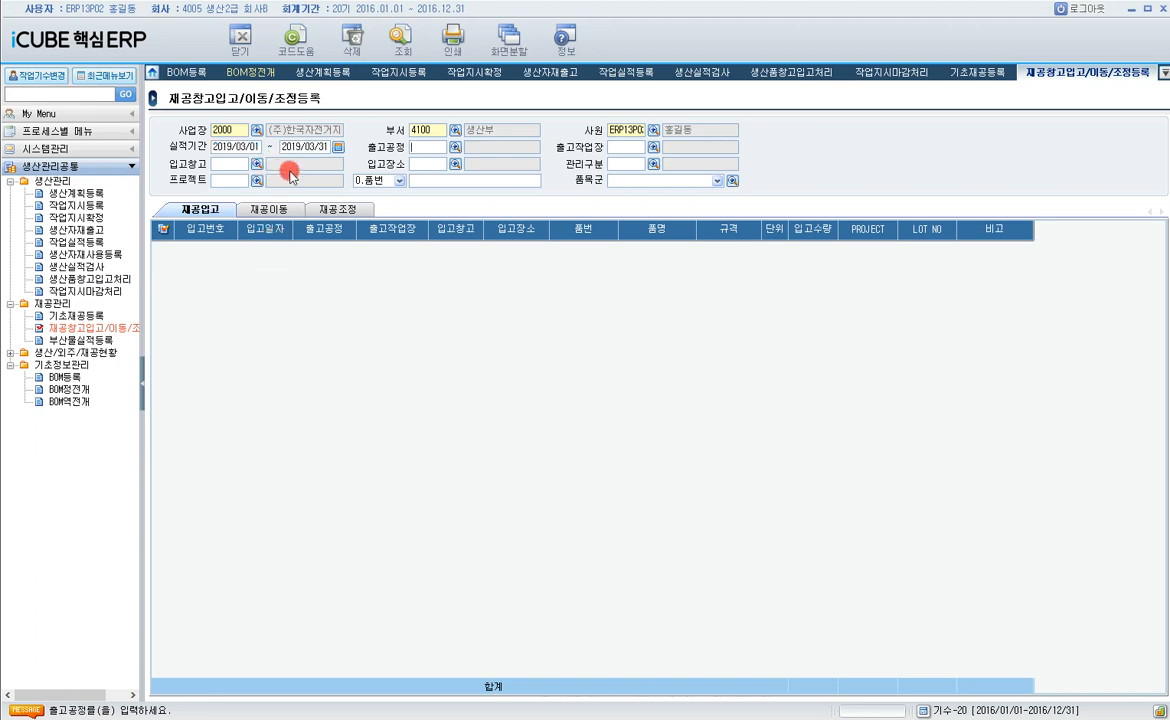
key("Return")
key("Return")
left_click(327, 211)
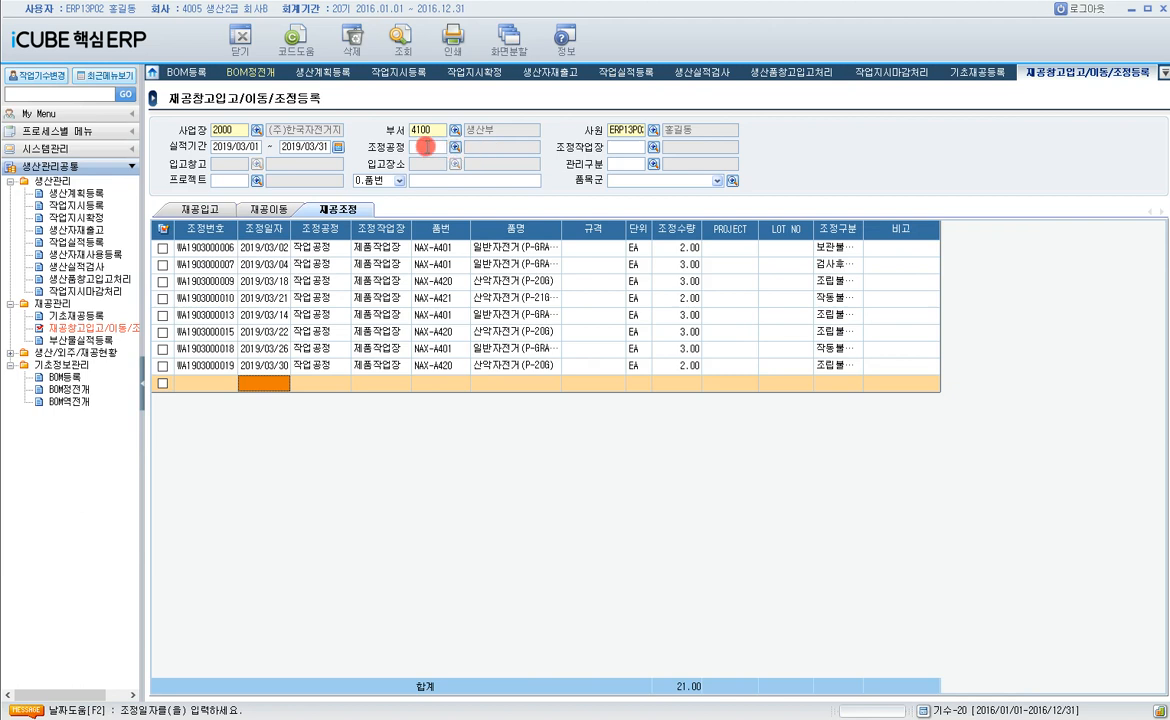
- Query the 재공조정 records with 조정공정 L200 작업공정 and 조정작업장 L201 제품작업장
left_click(425, 147)
type("작업")
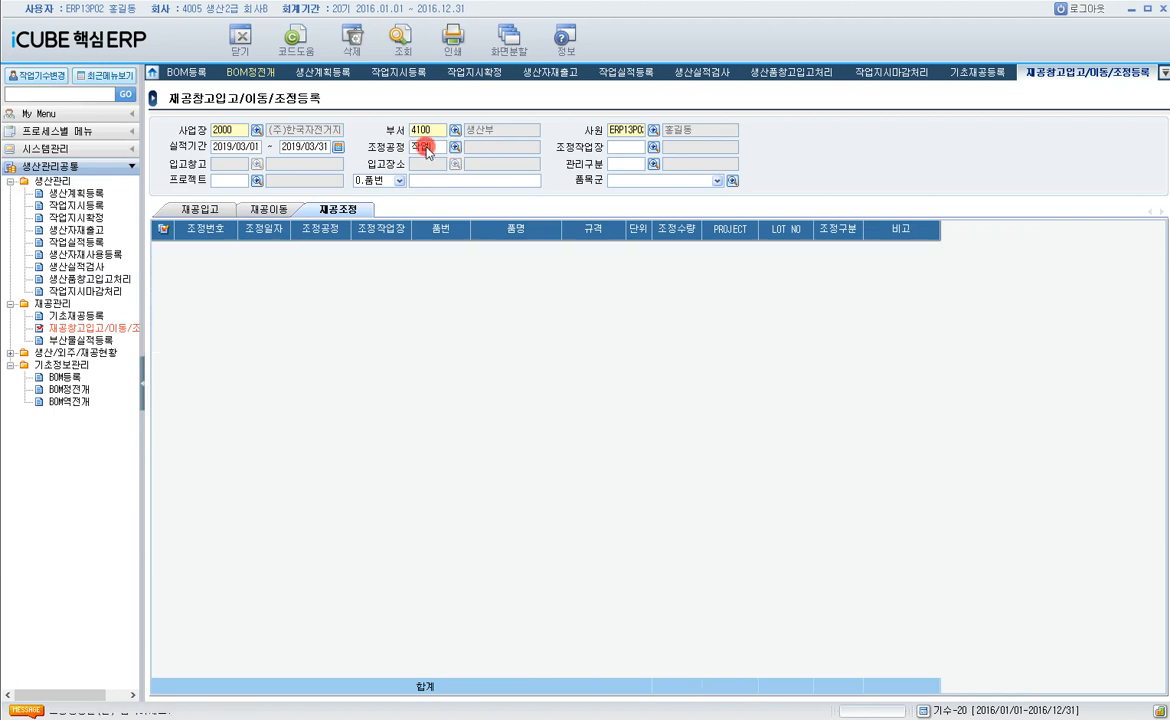
key("Return")
key("Return")
type("제품")
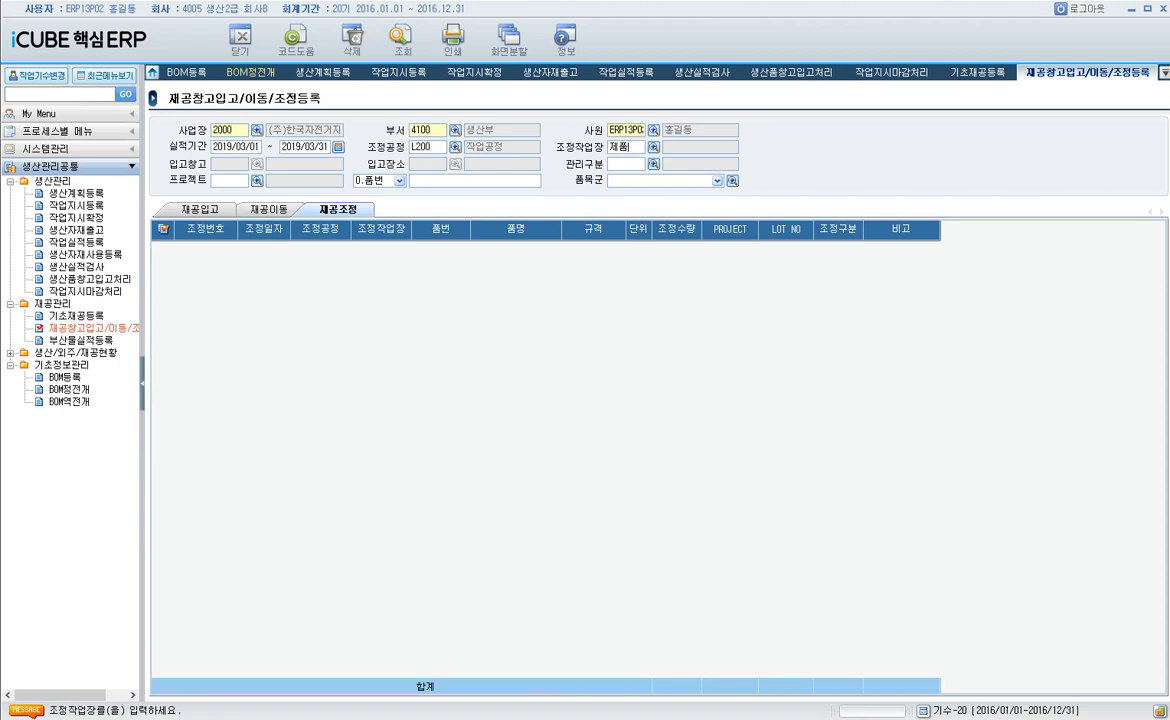
key("Return")
key("Return")
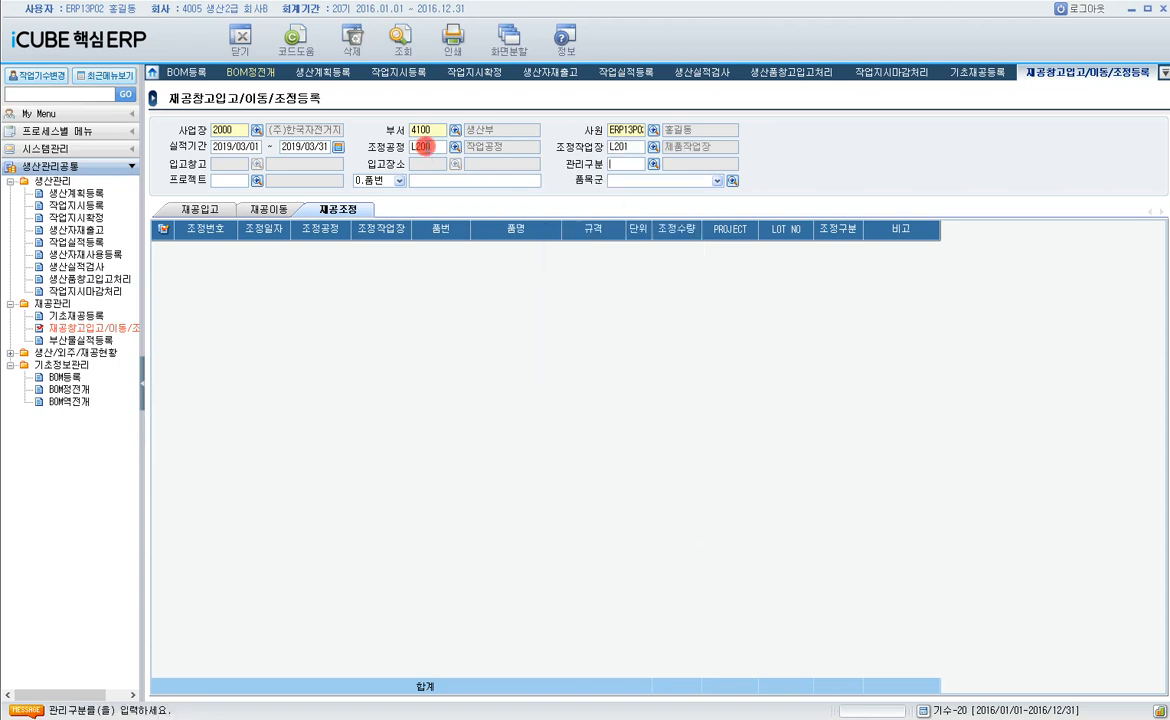
left_click(400, 38)
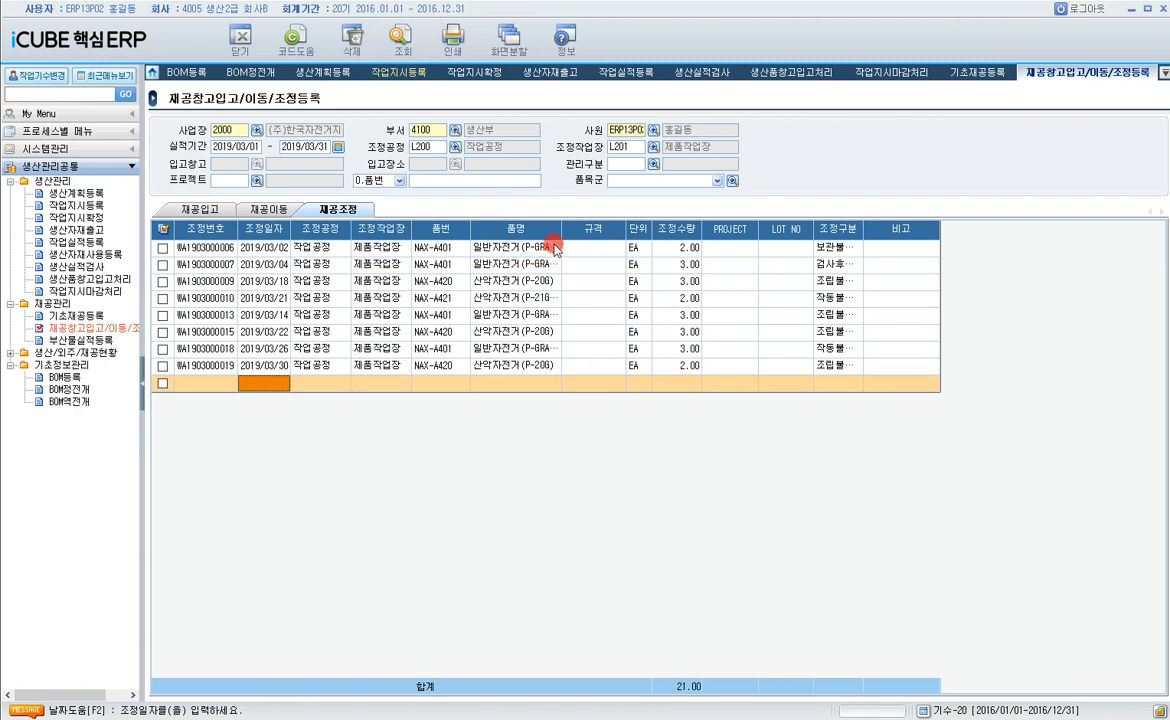
- Widen the 품명 column and check the 조정수량 and 조정구분 of the 일반자전거(P-GRAY RED) adjustments dated 03/02, 03/04 and 03/14
left_click_drag(561, 231, 623, 236)
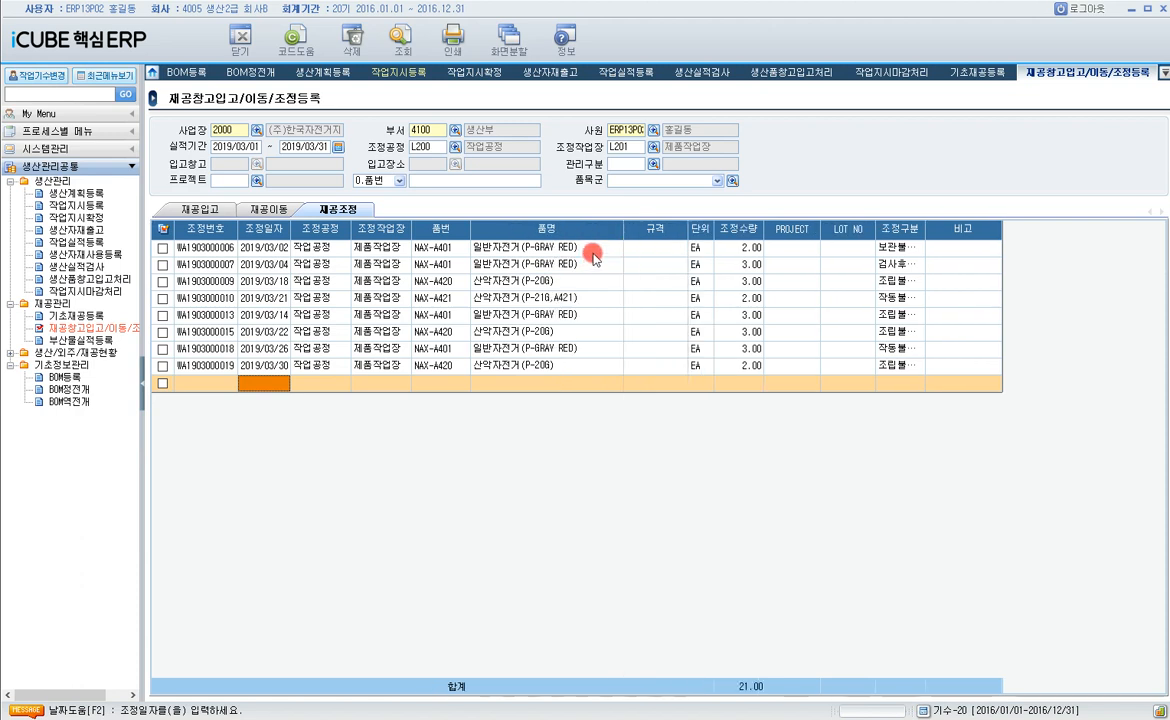
left_click(592, 252)
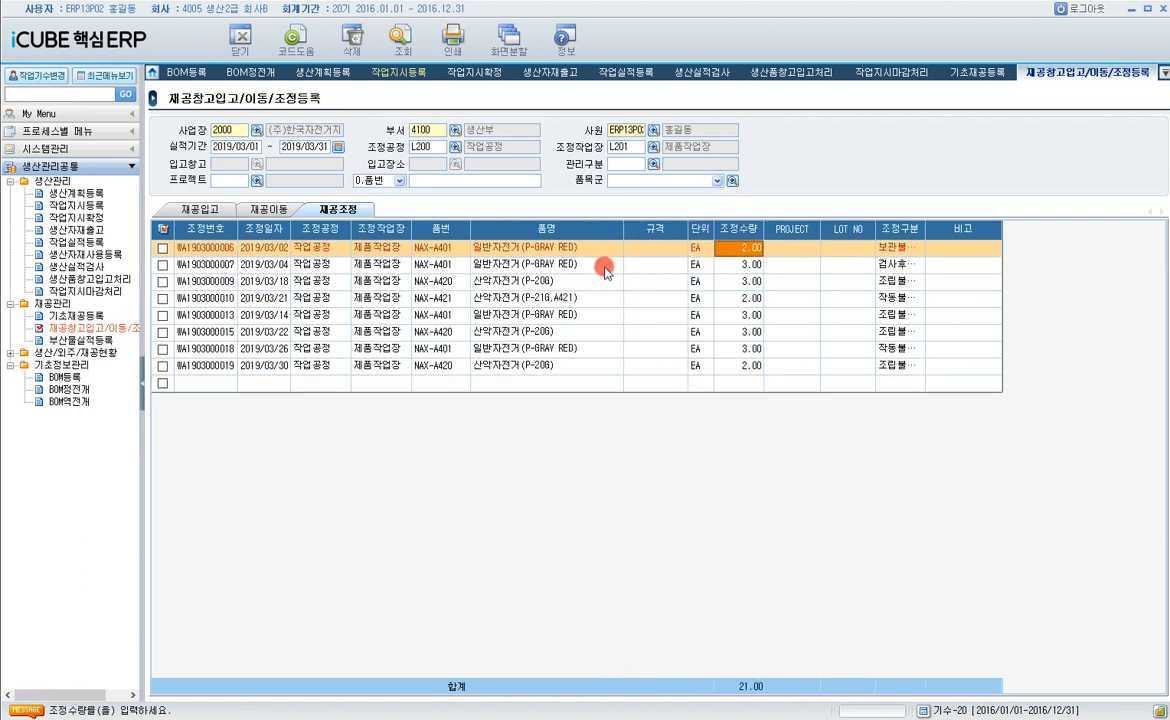
left_click(603, 265)
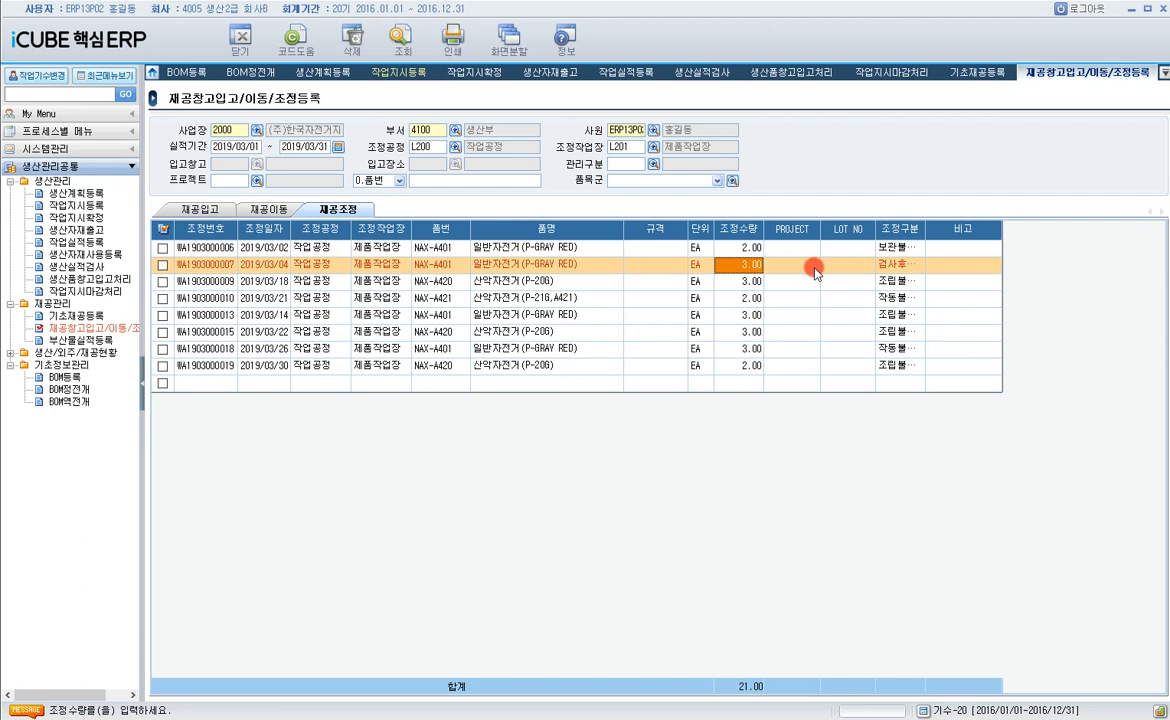
left_click(775, 316)
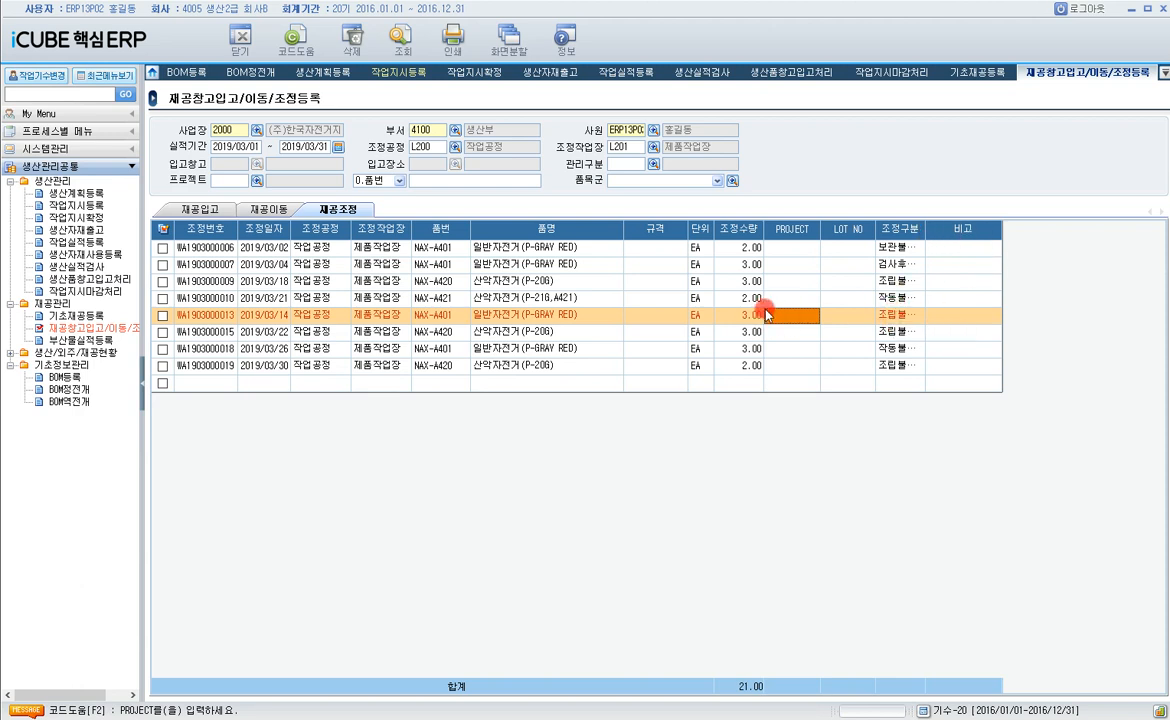
left_click(200, 315)
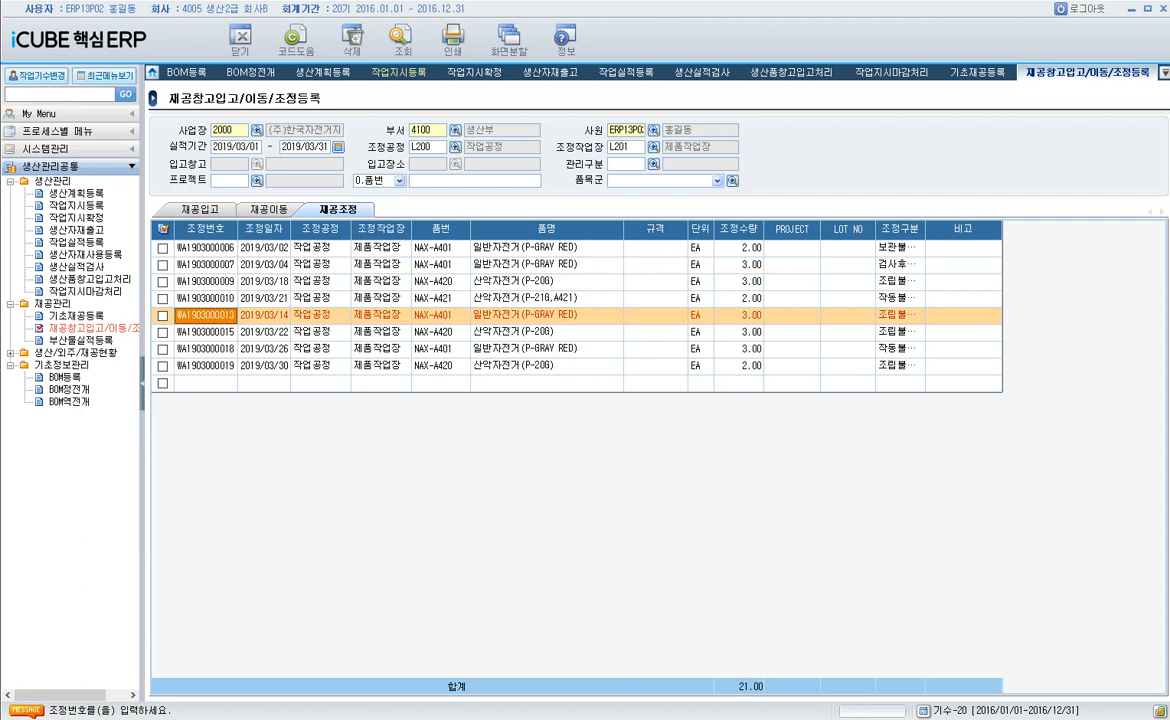
- Open 부산물실적등록 and set 공정 to L200 작업공정 and 작업장 to L202 반제품작업장
left_click(12, 353)
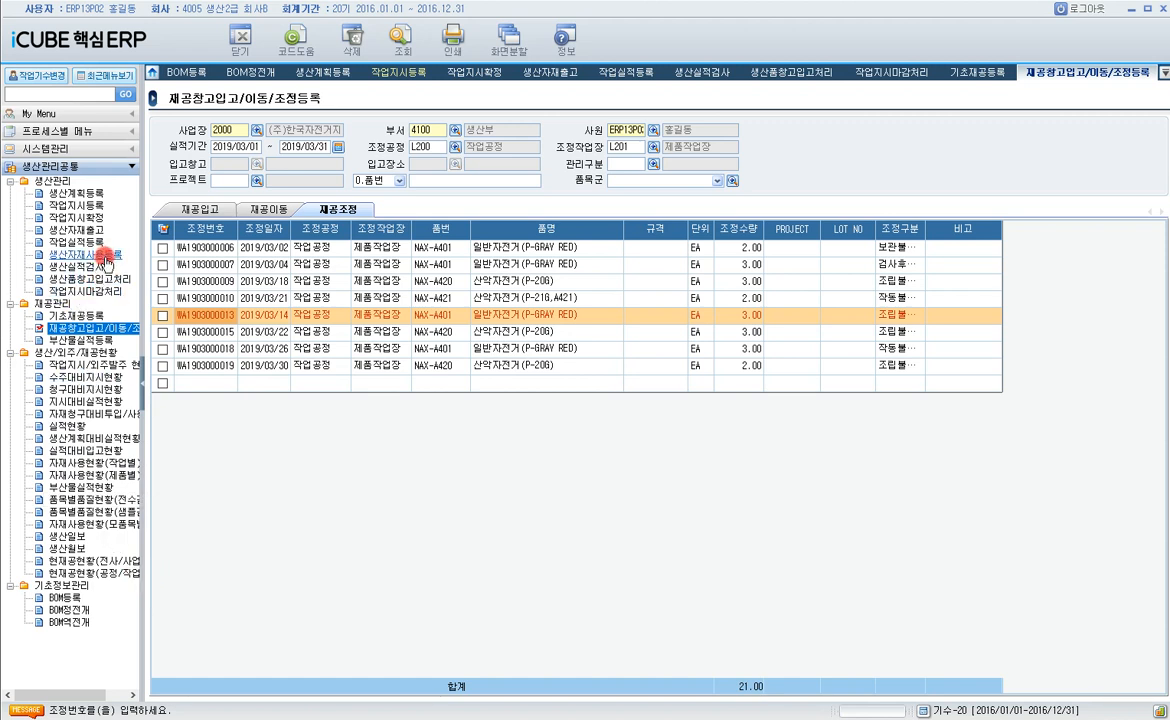
left_click(80, 340)
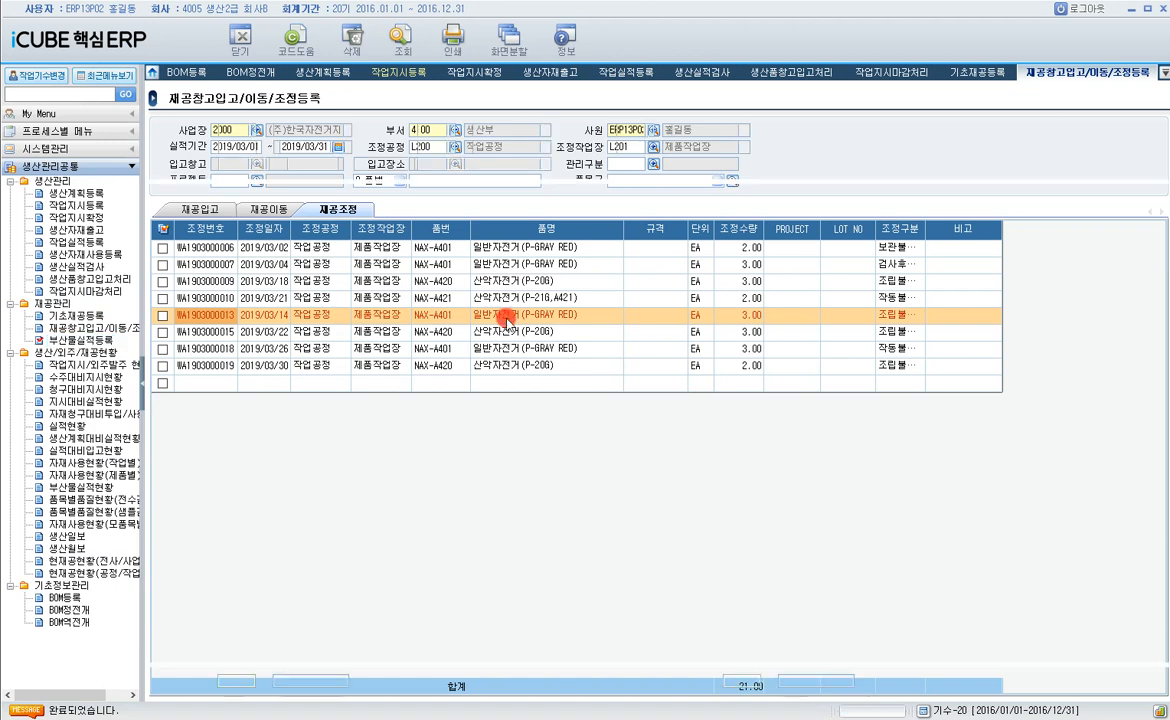
left_click(243, 147)
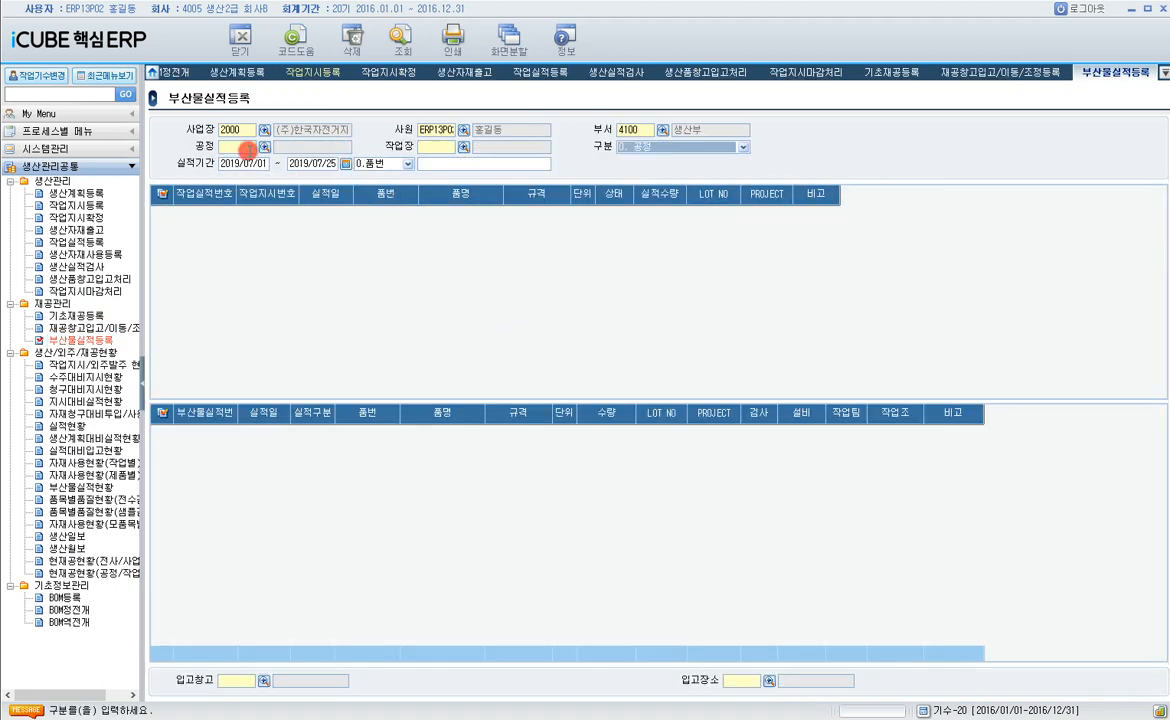
type("작업")
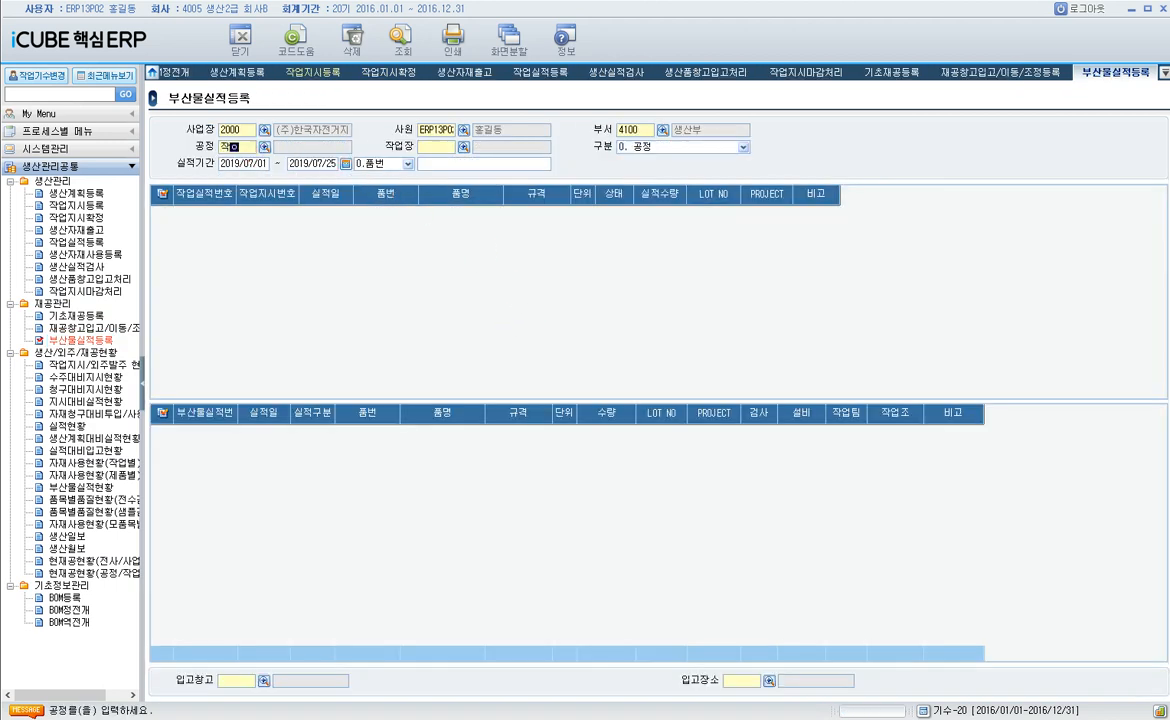
key("Return")
key("Return")
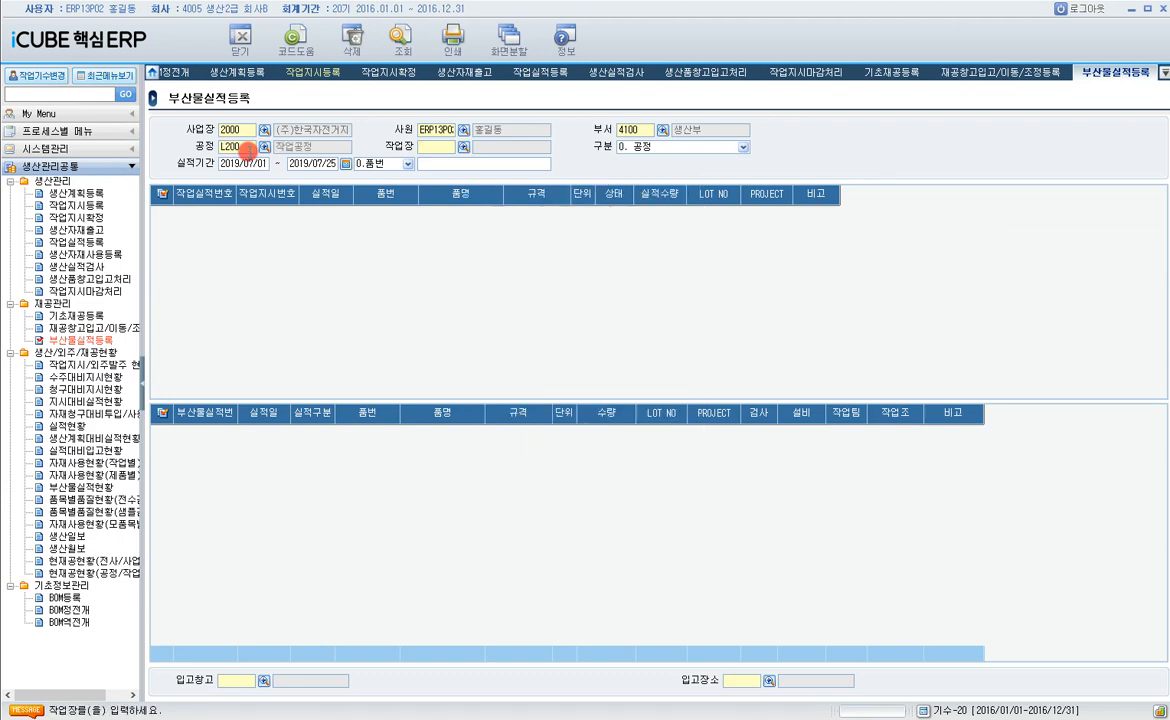
type("반제품")
key("Return")
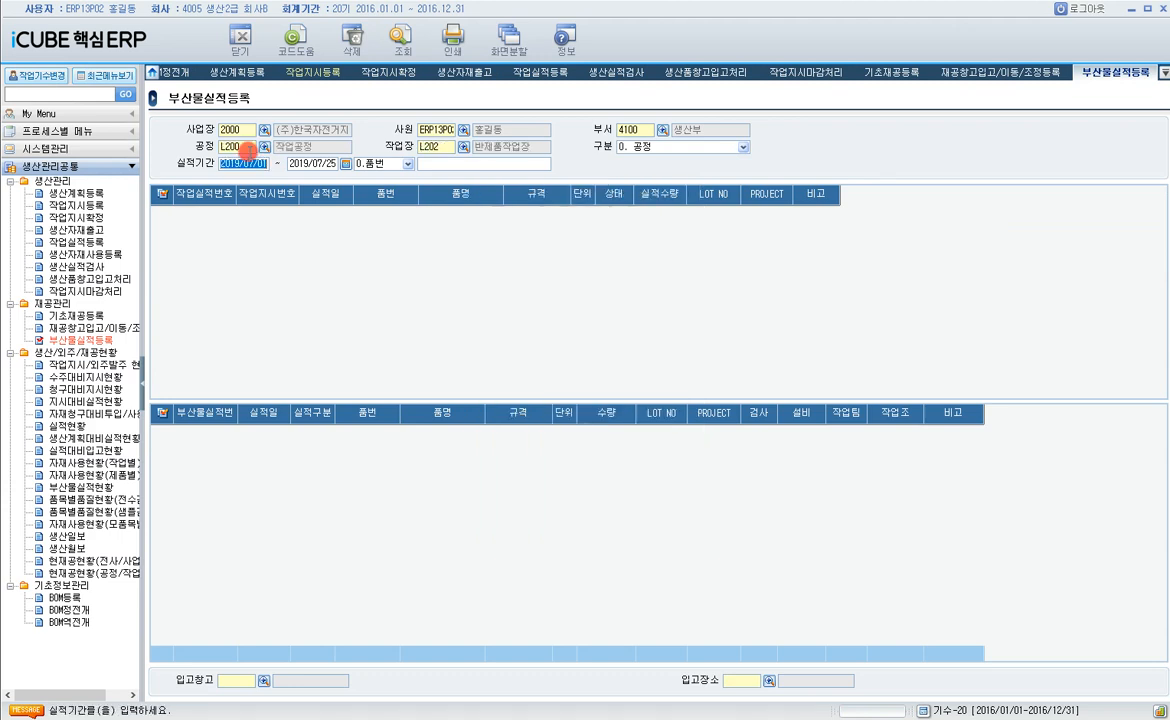
- Query the production results for 실적기간 2019/03/01 through 2019/03/31
type("2019/03/01 ~ ")
type("2019/03/31")
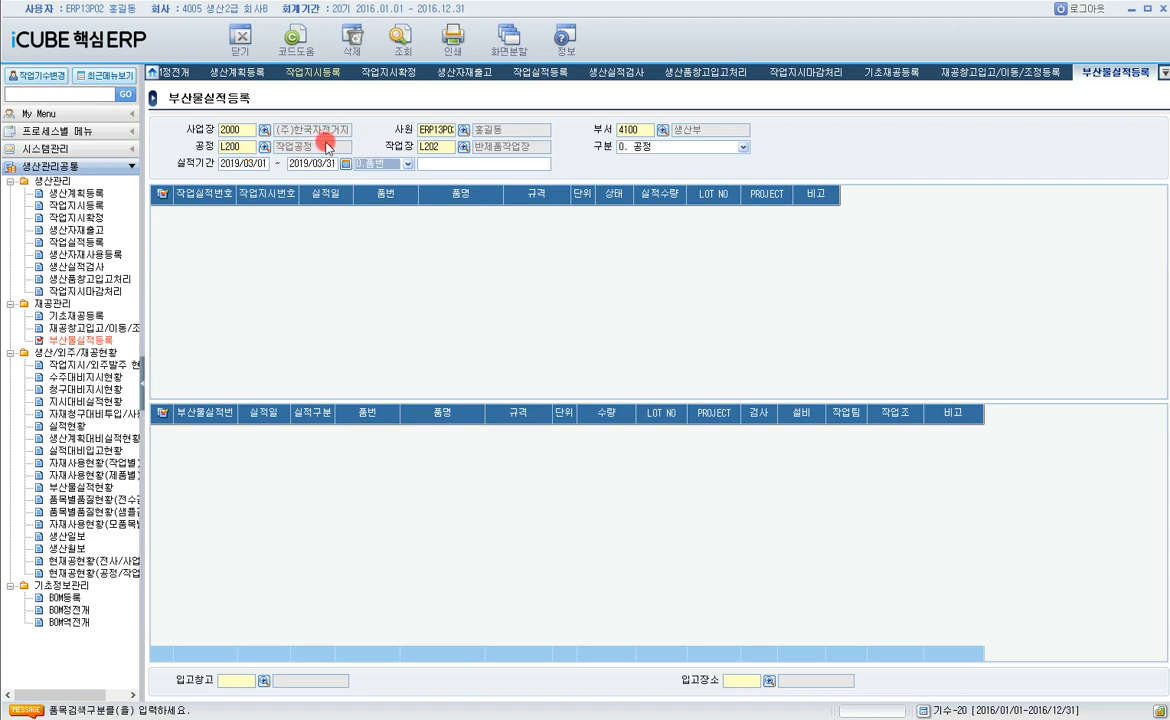
left_click(401, 37)
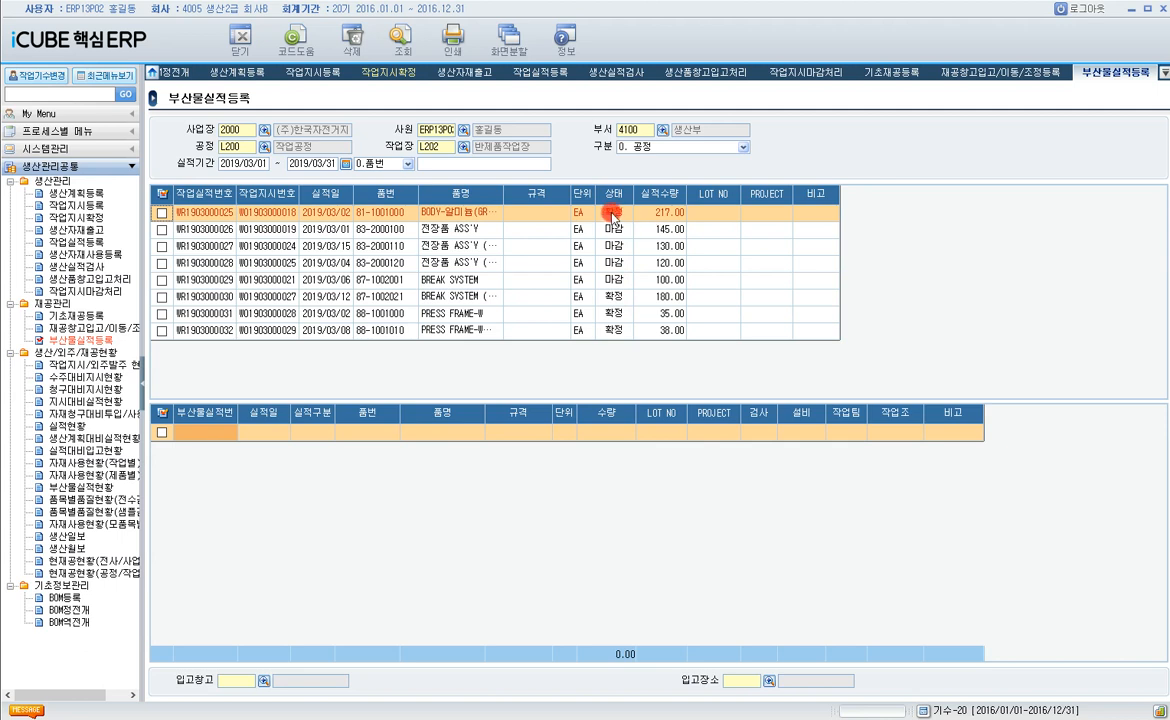
- Check the 상태 of the BODY-알미늄, BREAK SYSTEM and PRESS FRAME-W production results
left_click(612, 213)
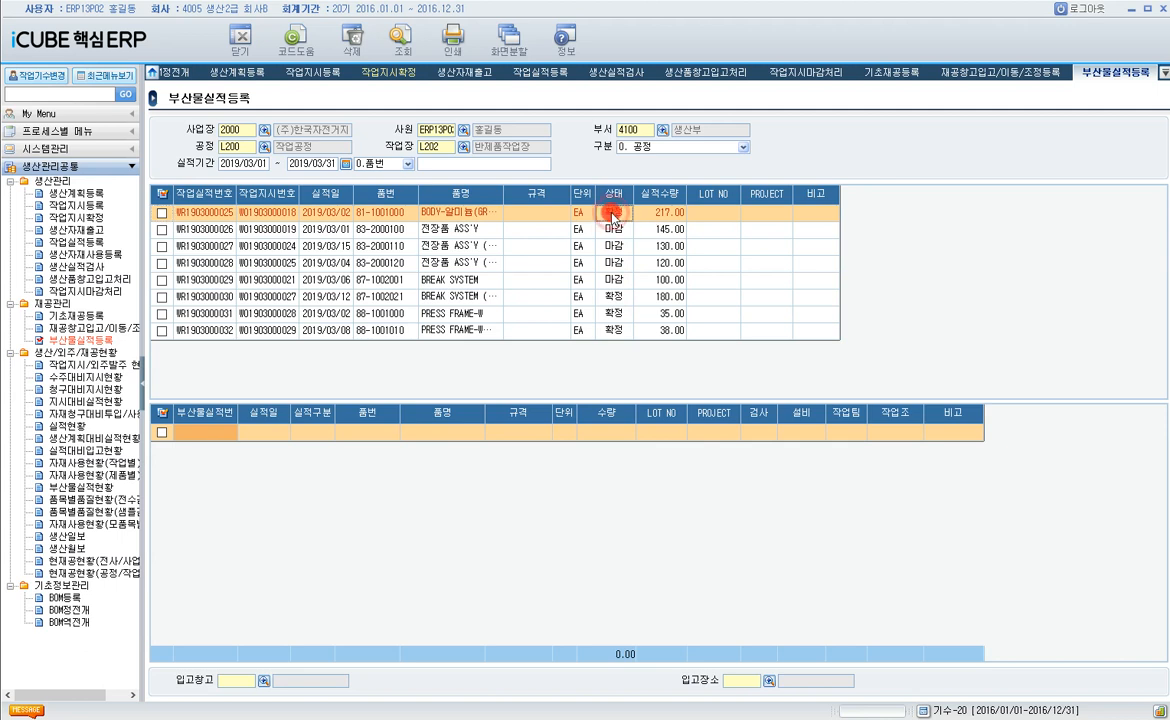
left_click(621, 298)
left_click(619, 330)
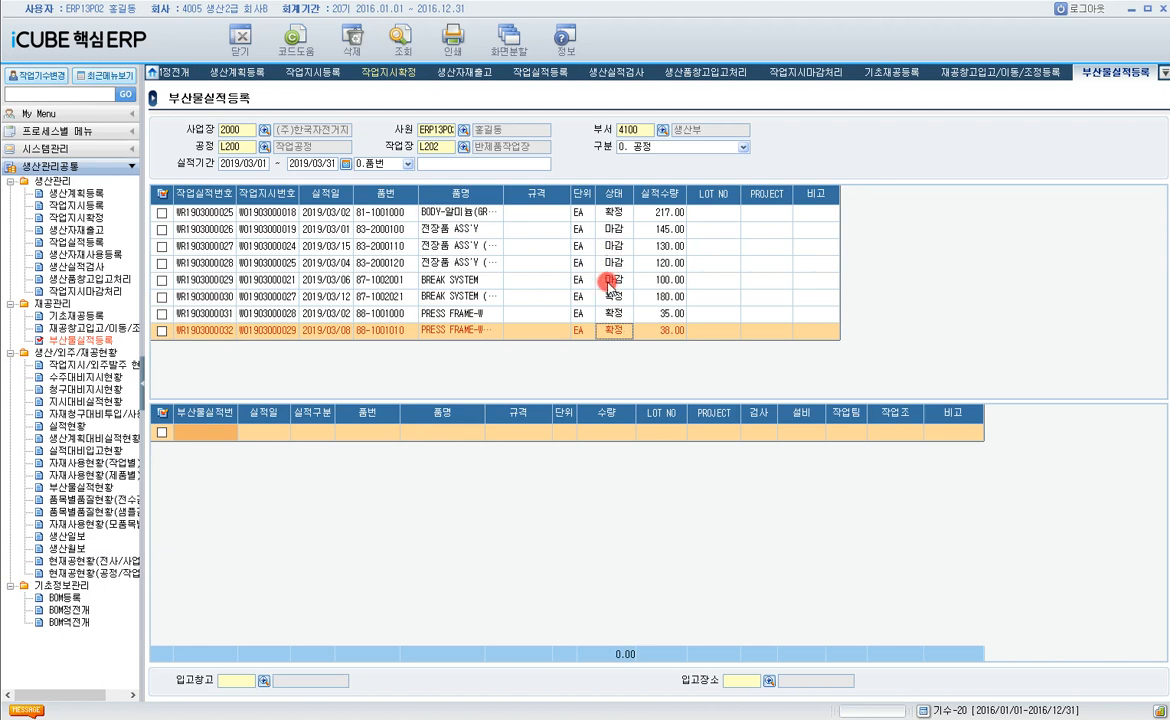
left_click(609, 281)
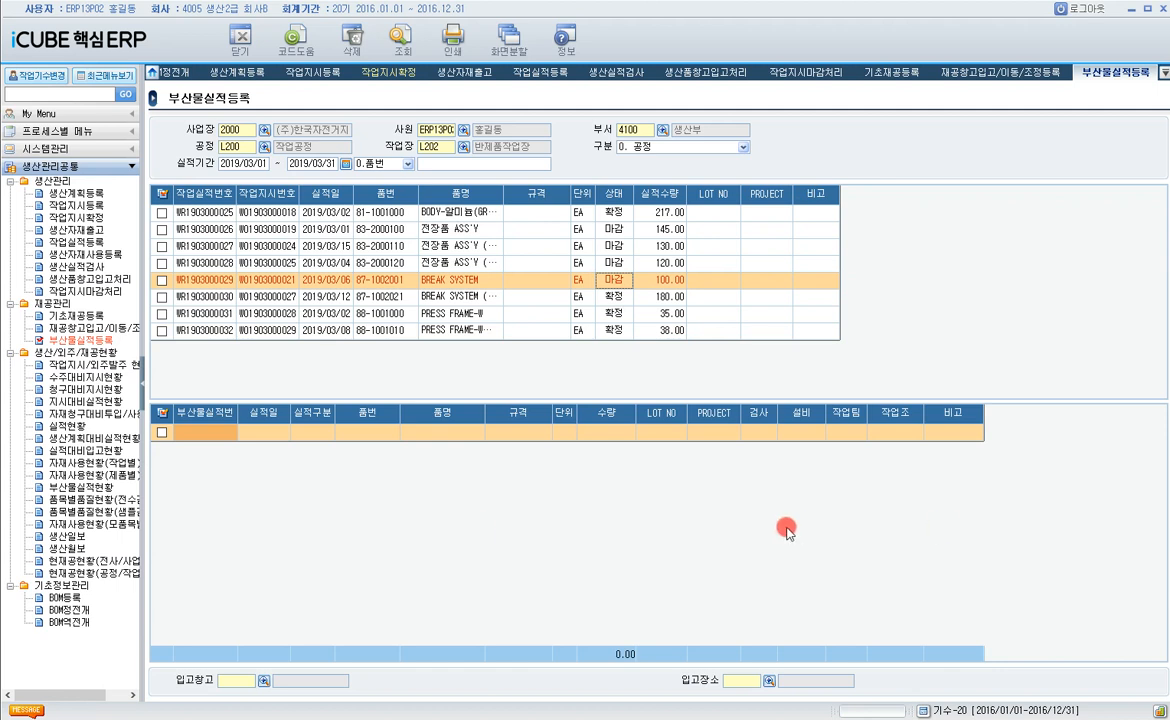
- Open 지시대비실적현황 and set 사업장 to 2000 and 지시기간 to 2019/03/01 through 2019/03/31
left_click(88, 401)
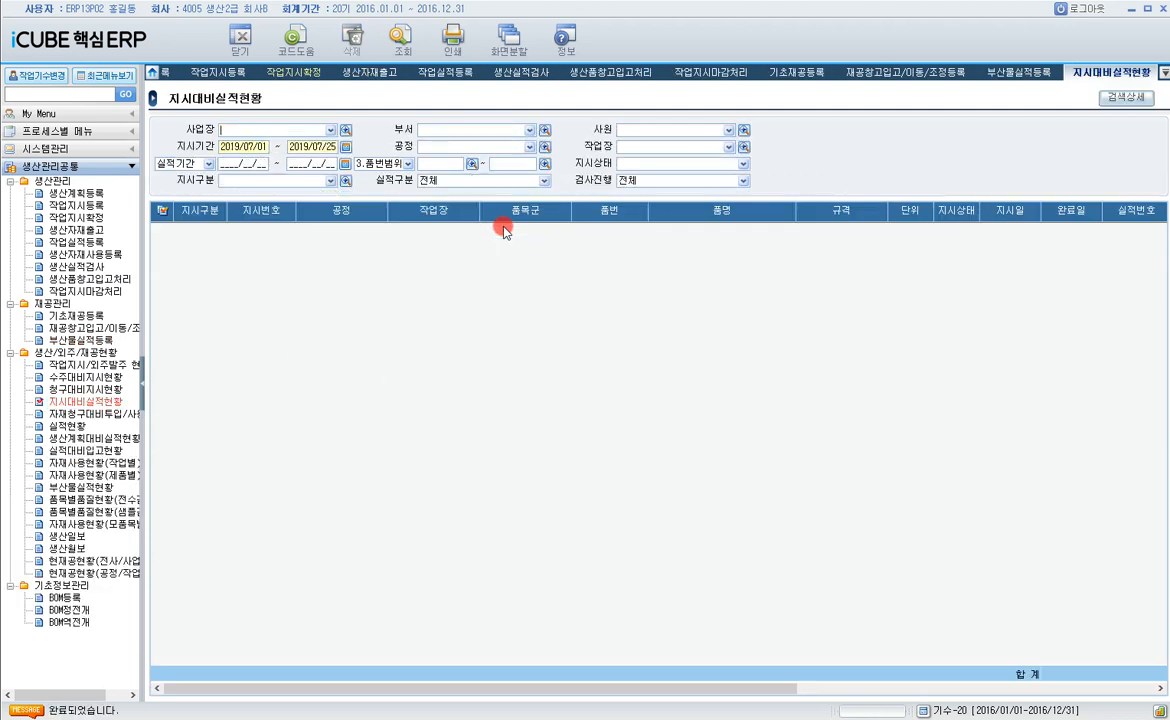
type("2000")
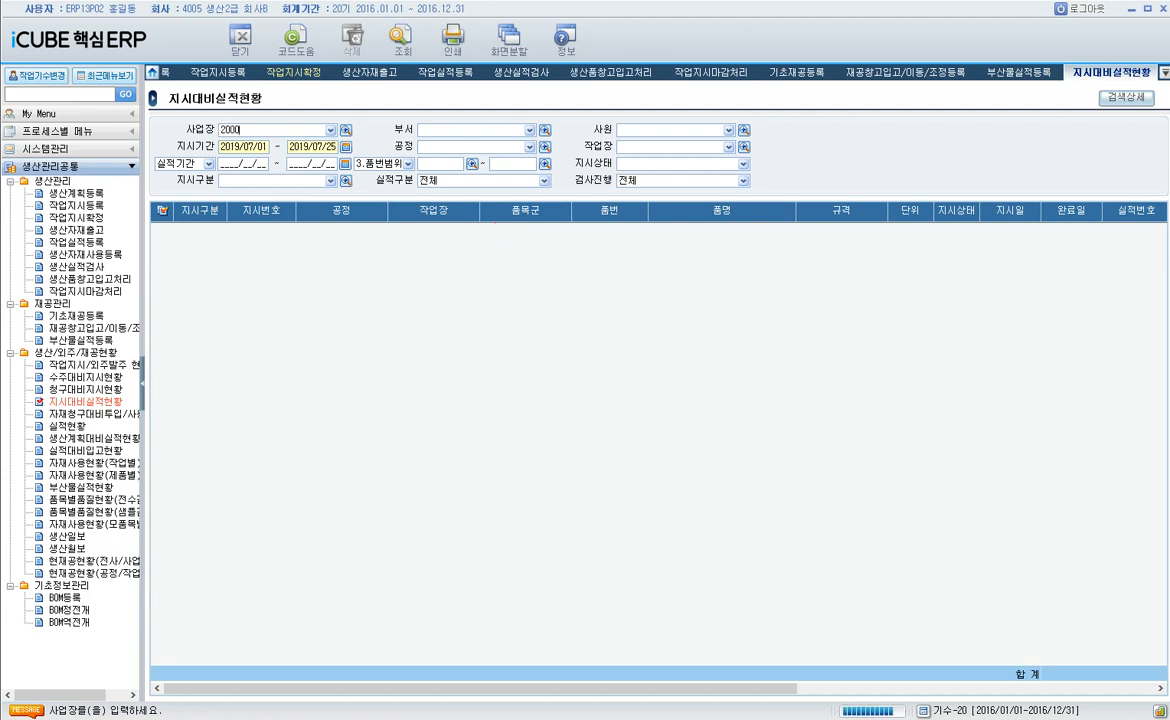
key("Return")
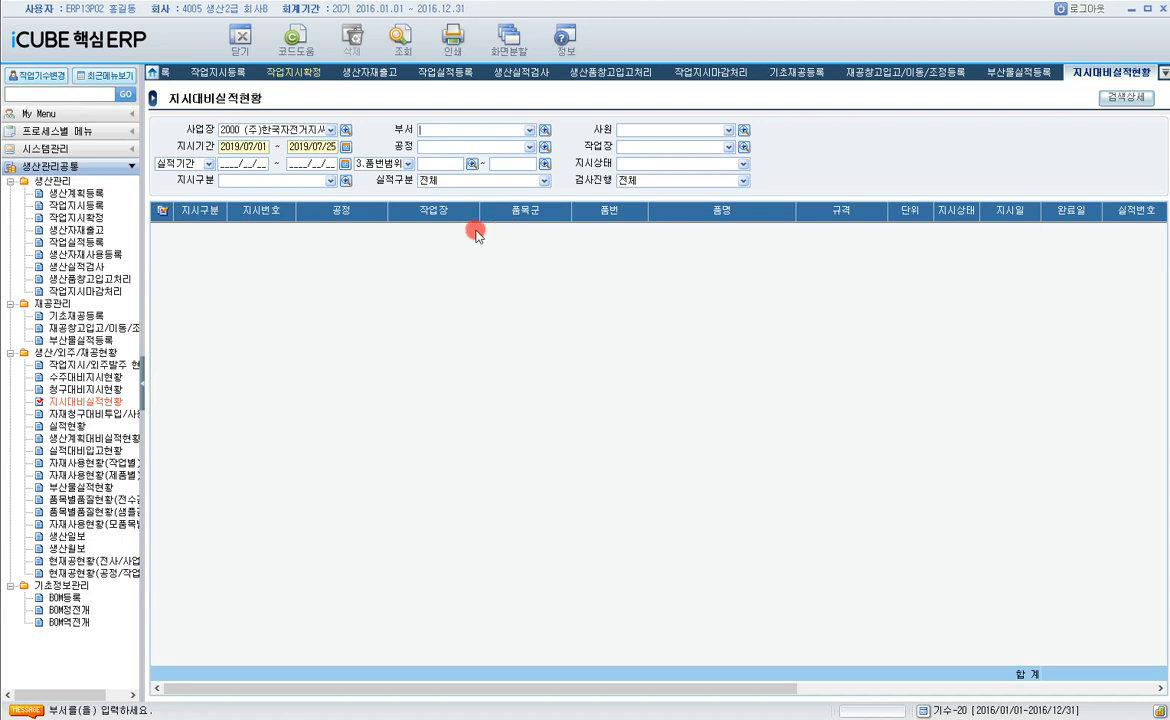
left_click(263, 147)
type("20190301201903")
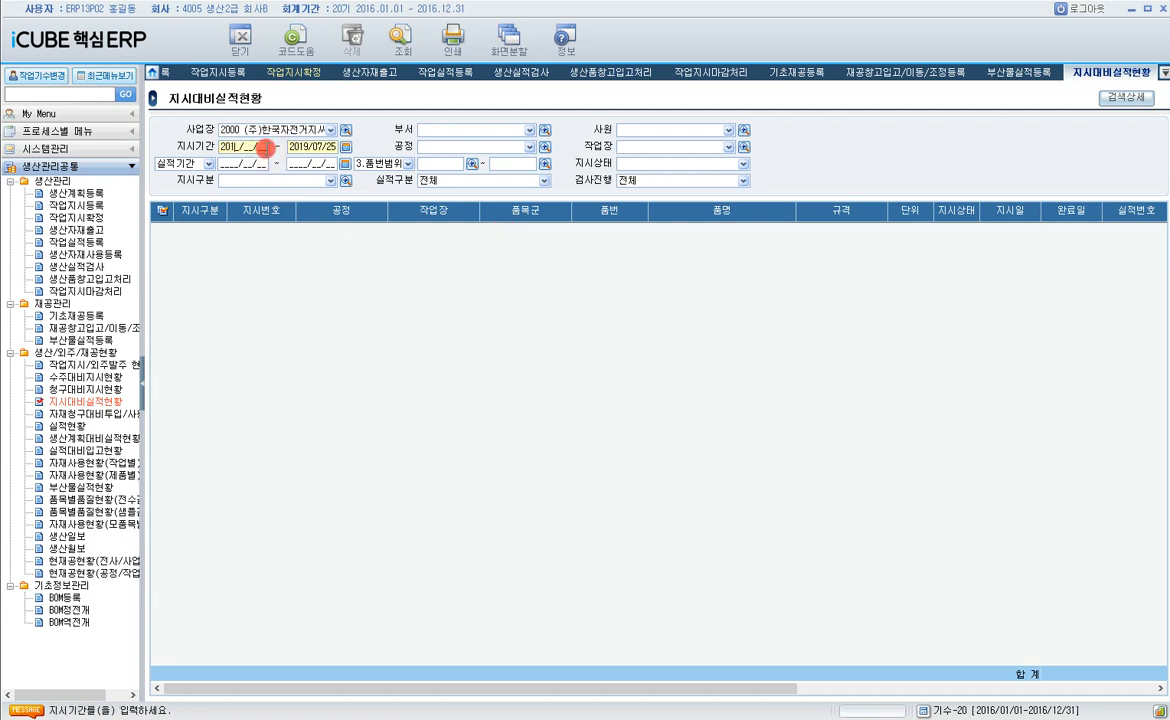
type("31")
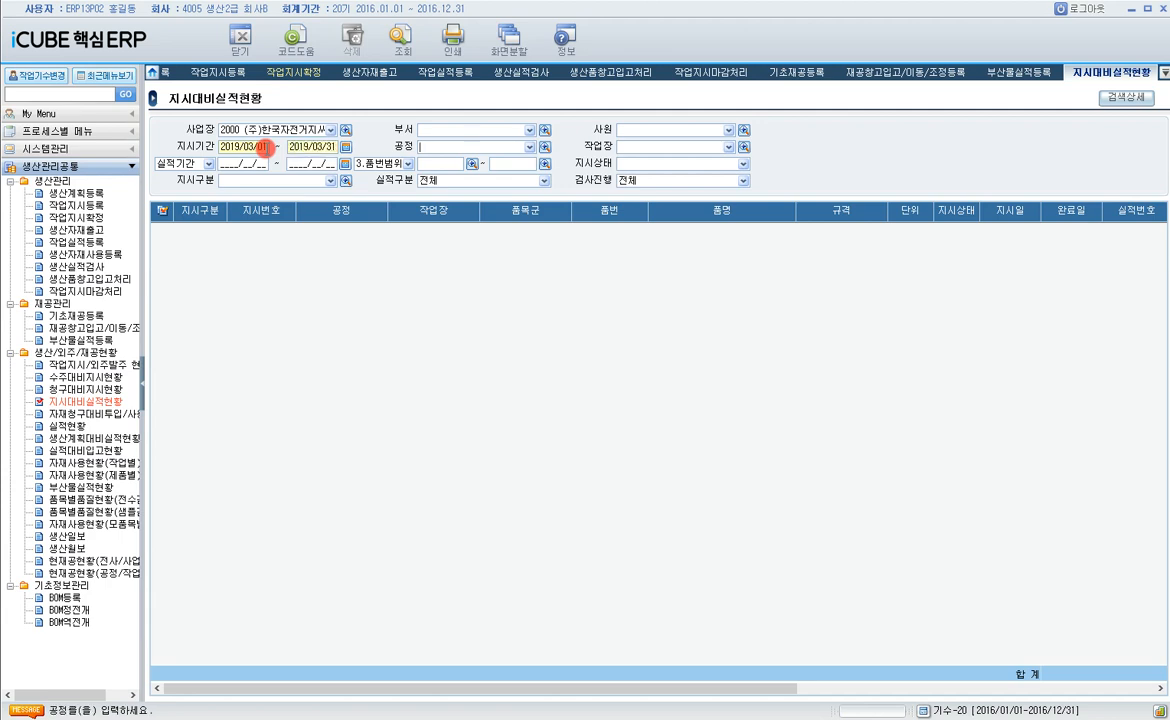
- Set 공정 to L200 작업공정 and 작업장 to L202 반제품작업장 for the order-versus-result report
type("작업")
key("Return")
key("Return")
type("반제품")
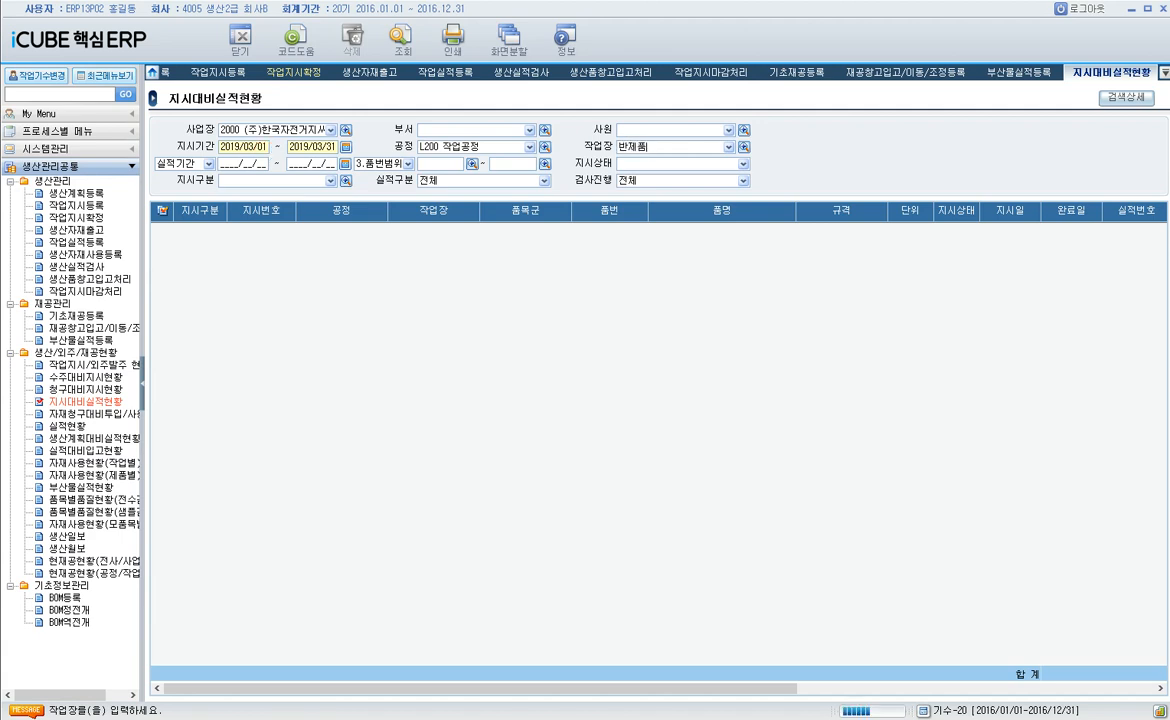
key("Return")
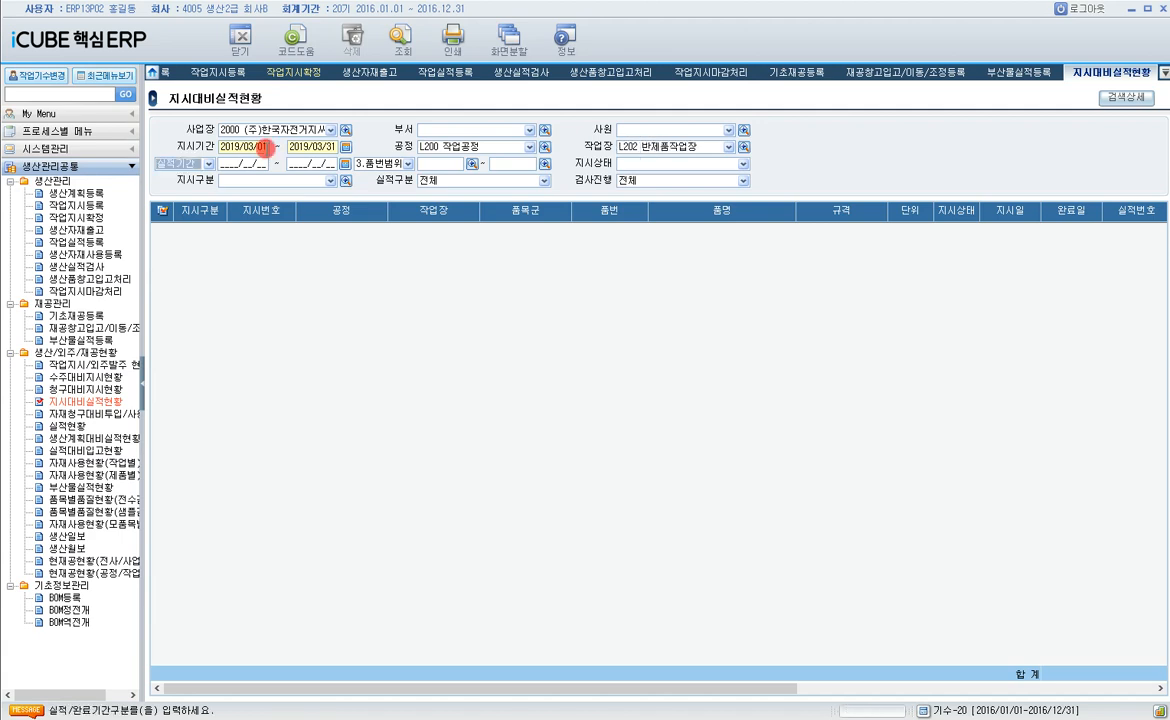
- Set 실적구분 to 0. 적합 and 검사진행 to 1. 검사완료, and run the query
key("Return")
key("Return")
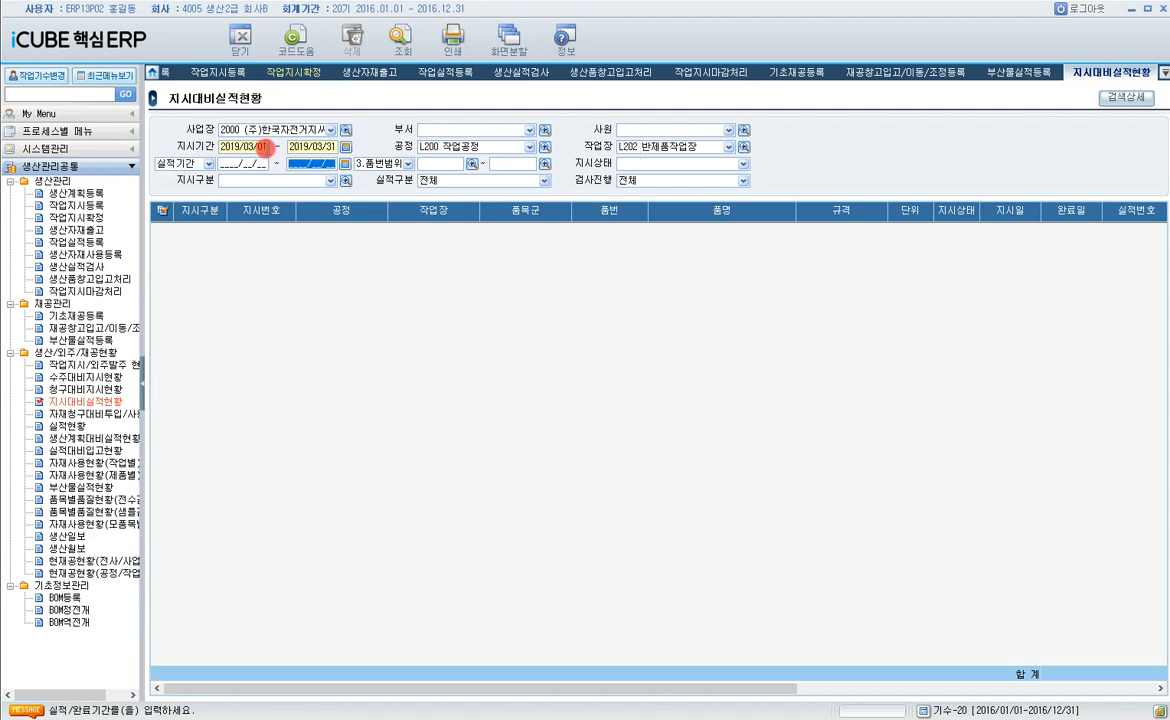
left_click(503, 184)
left_click(497, 203)
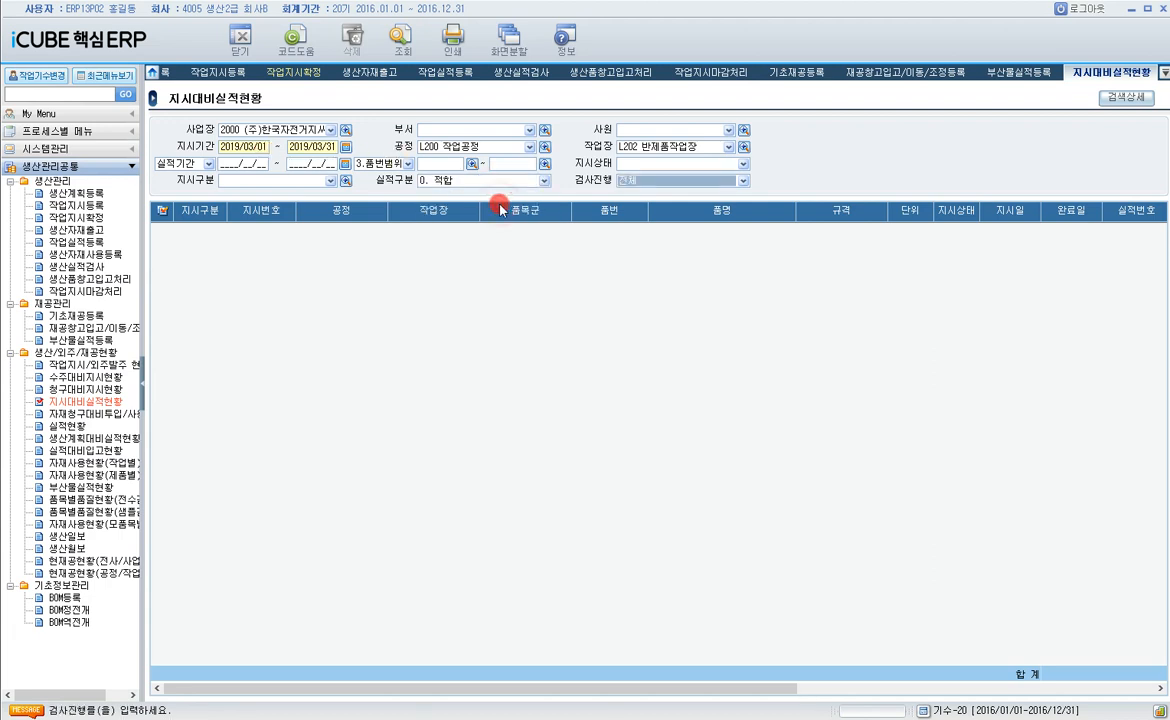
left_click(642, 184)
left_click(640, 208)
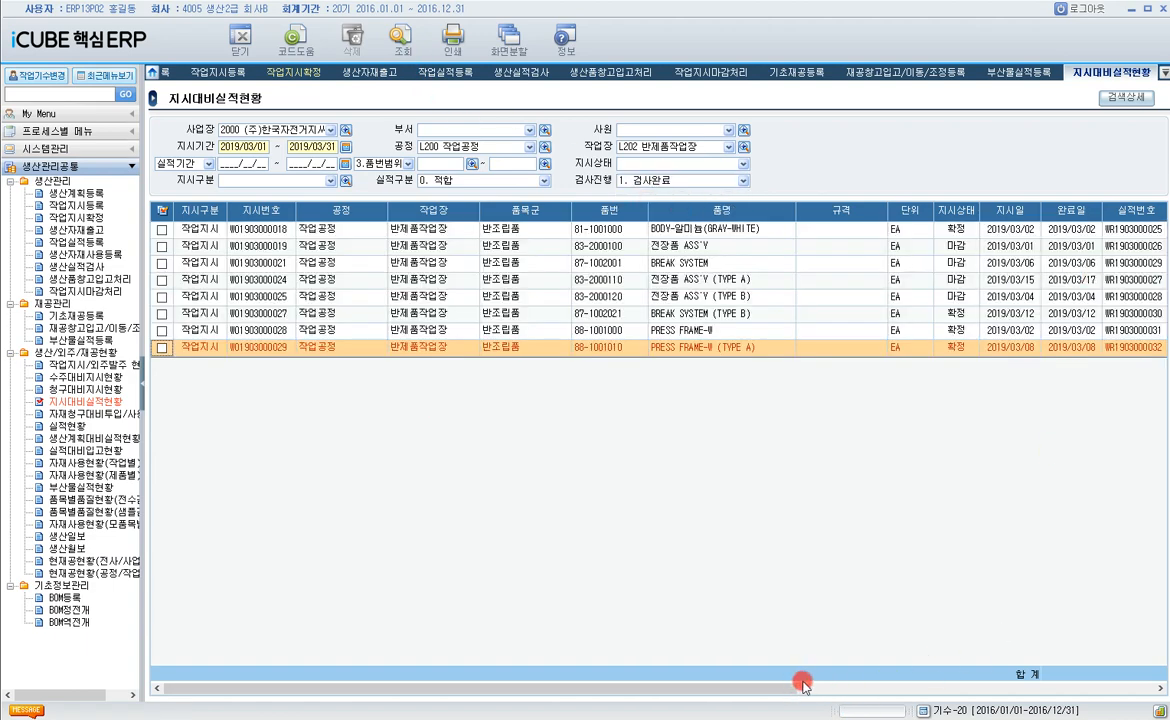
- Compare the 지시수량, 실적수량 and 잔량 of the BODY-알미늄(GRAY-WHITE), PRESS FRAME-W (TYPE A) and BREAK SYSTEM rows
left_click_drag(803, 683, 1068, 672)
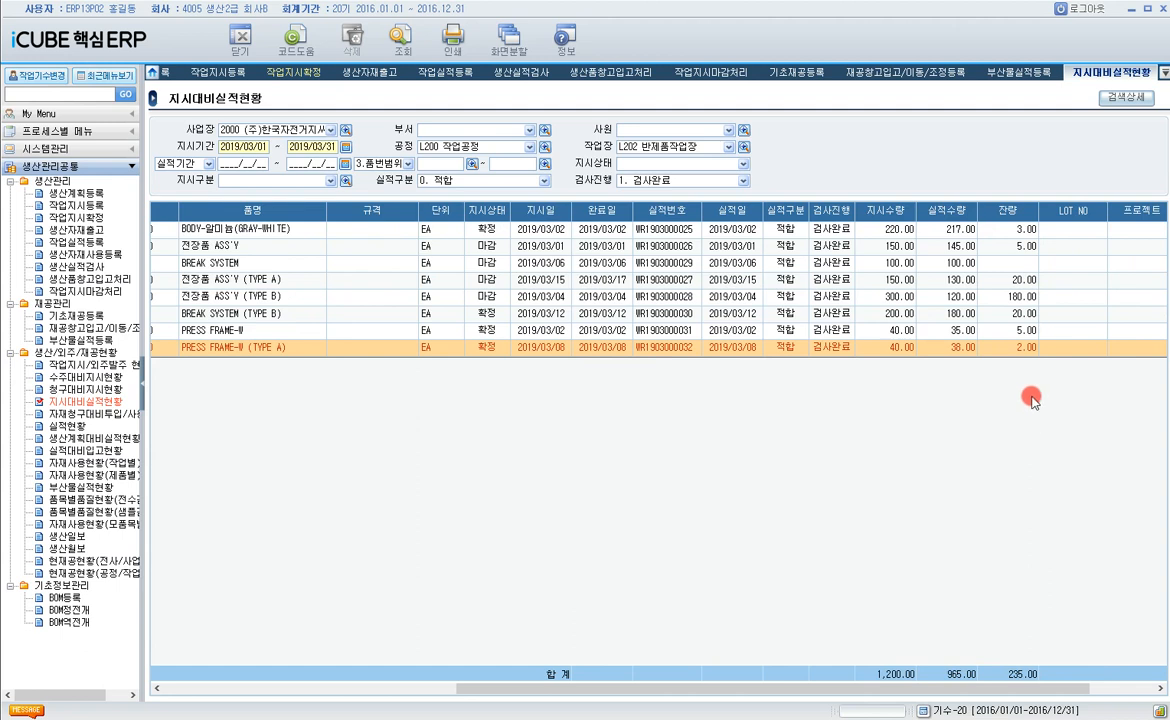
left_click(997, 231)
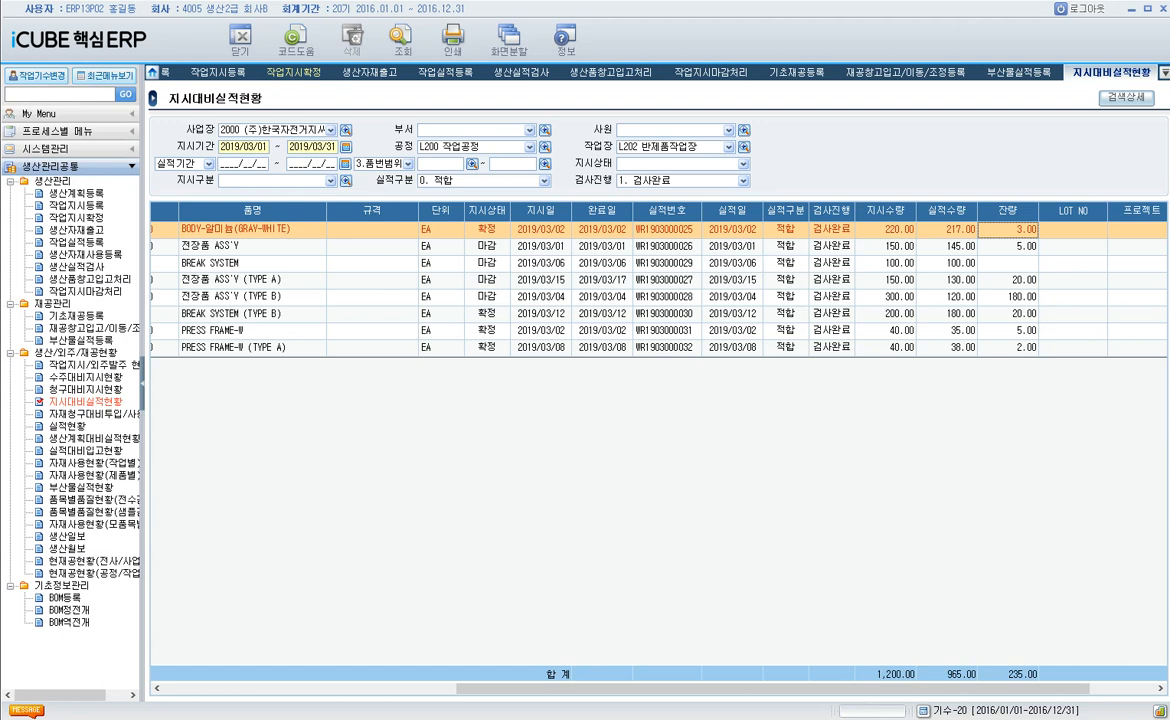
left_click(888, 231)
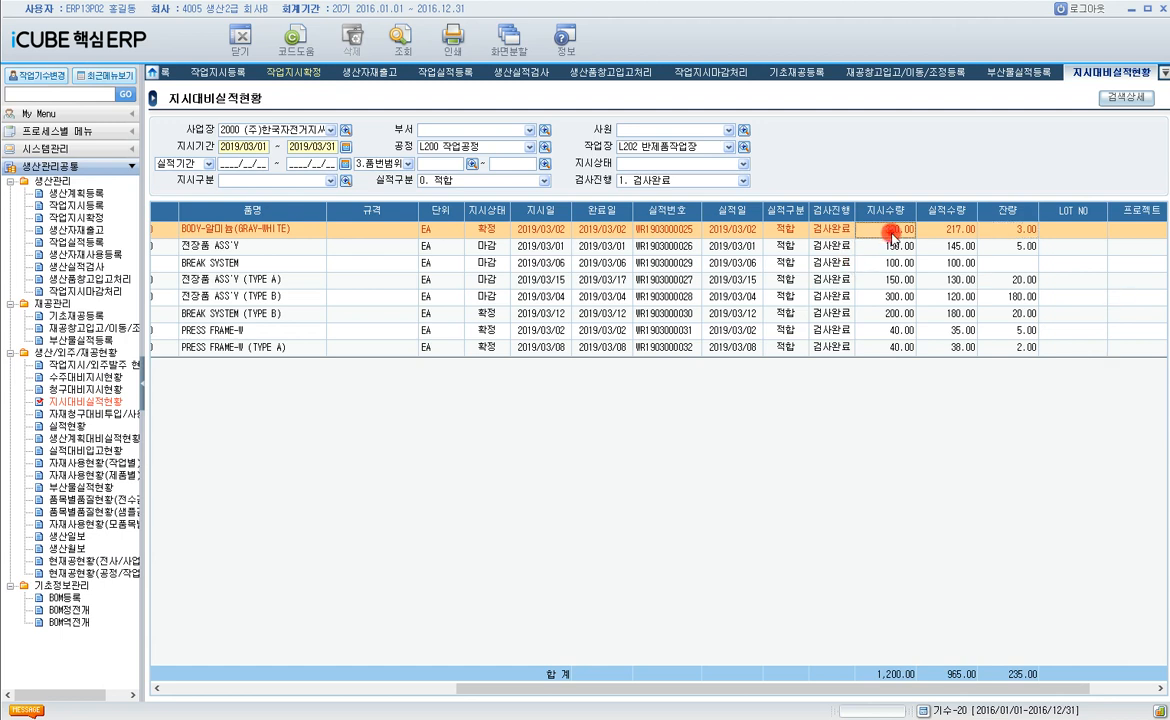
key("Right")
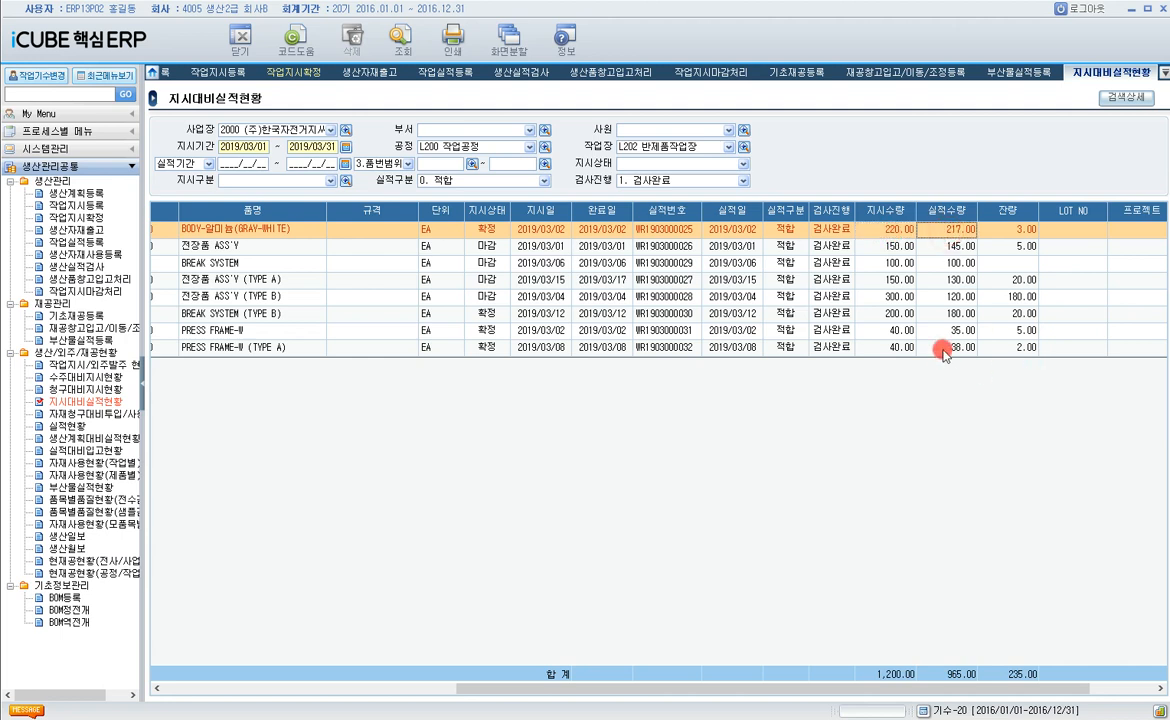
left_click(943, 349)
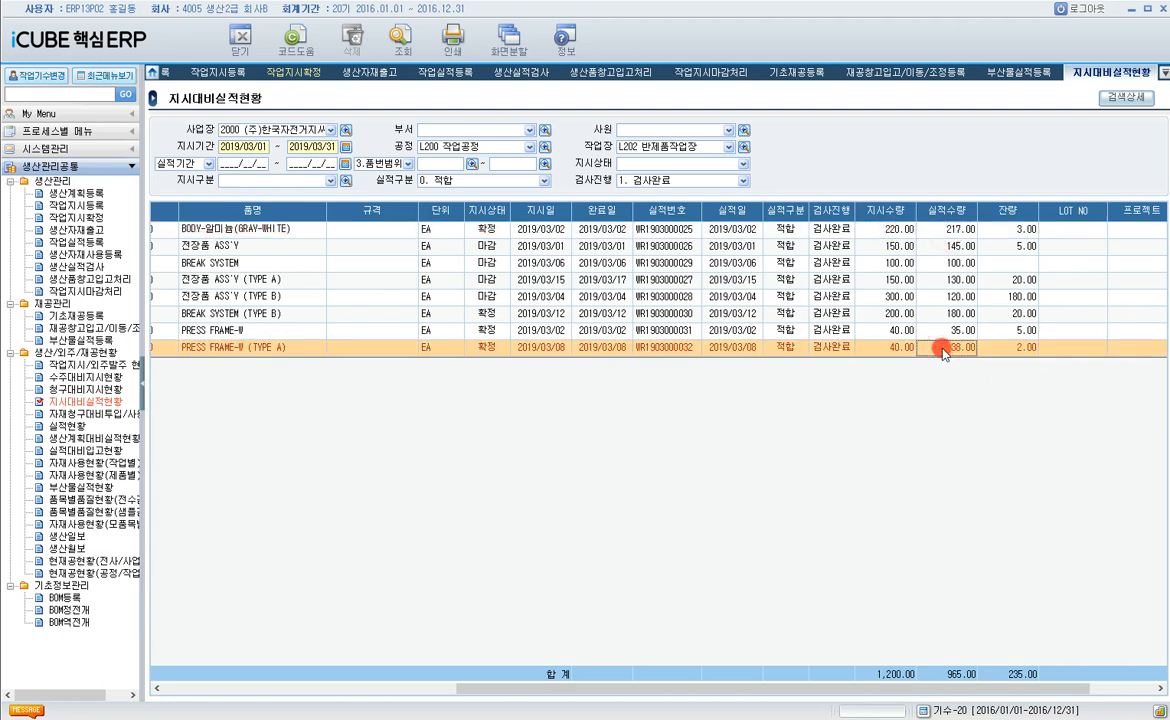
left_click(1018, 263)
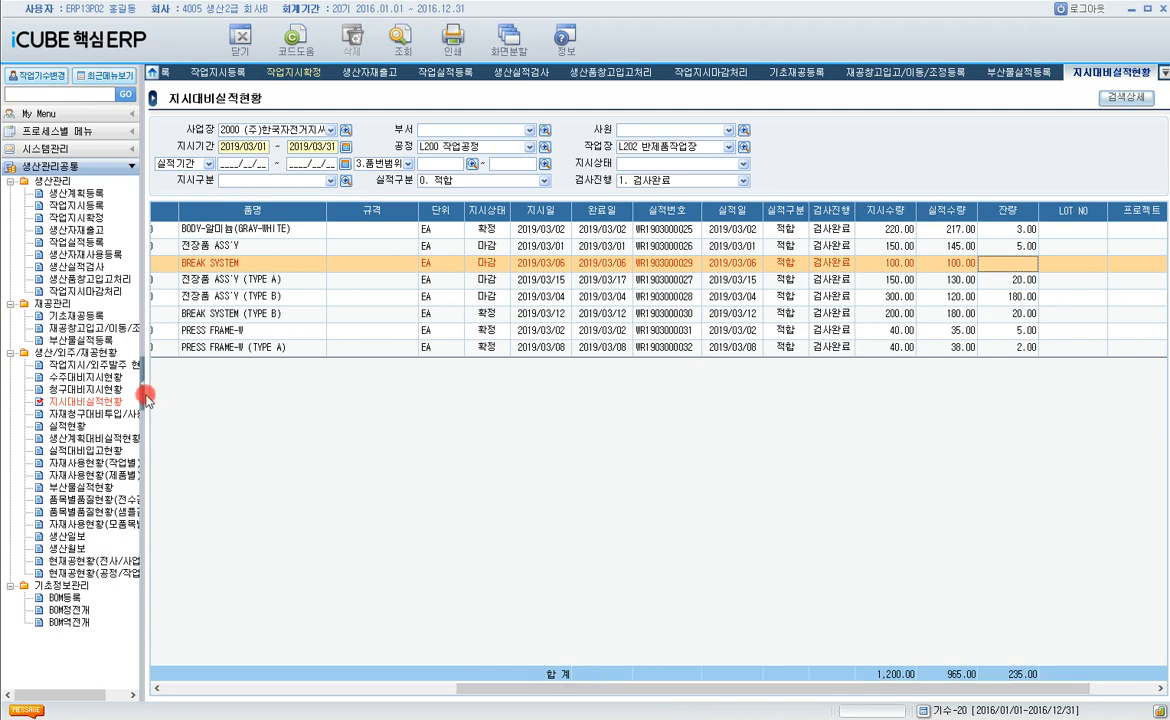
- Open 자재사용현황(제품별) and set 사업장 to 2000 and 사용기간 to 2019/03/11 through 2019/03/22
left_click(121, 477)
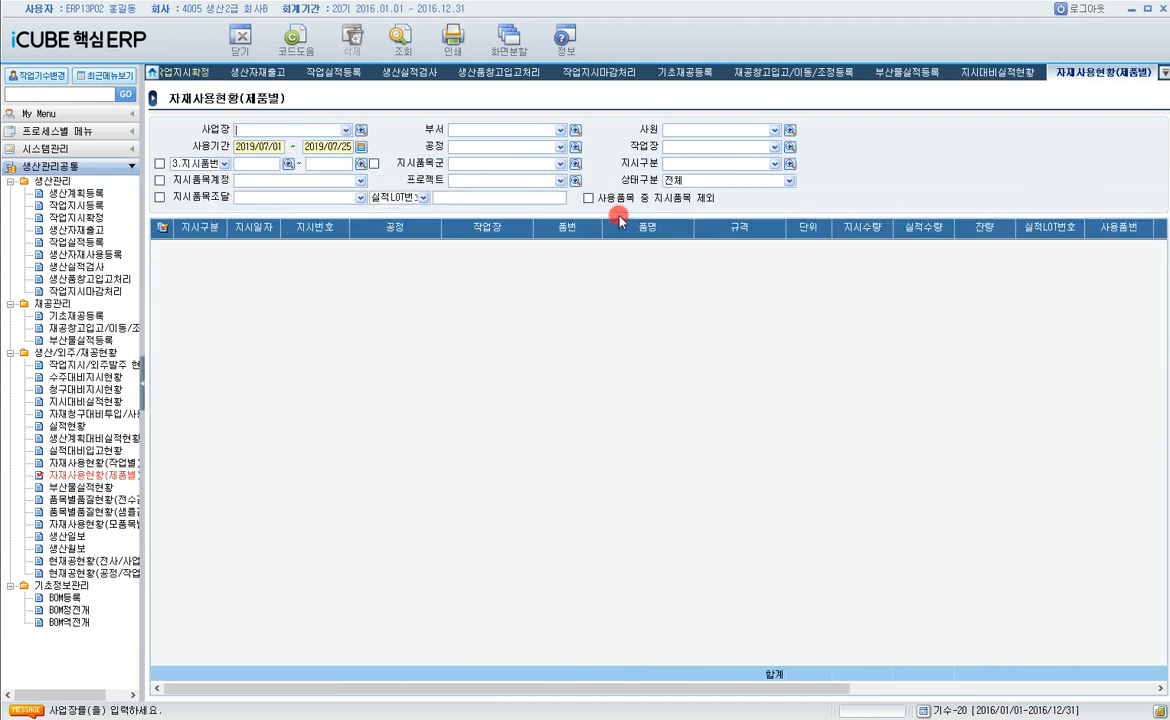
type("2000")
key("Return")
left_click(274, 149)
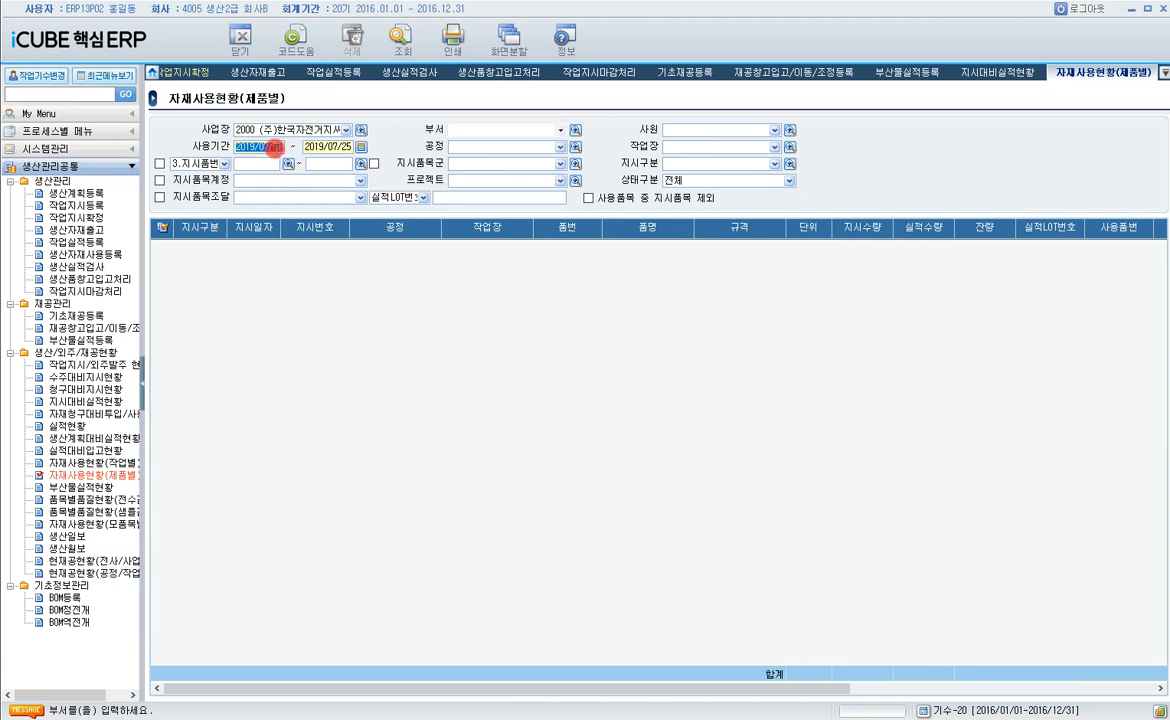
type("2019/03/11 ~ 2019/03/22")
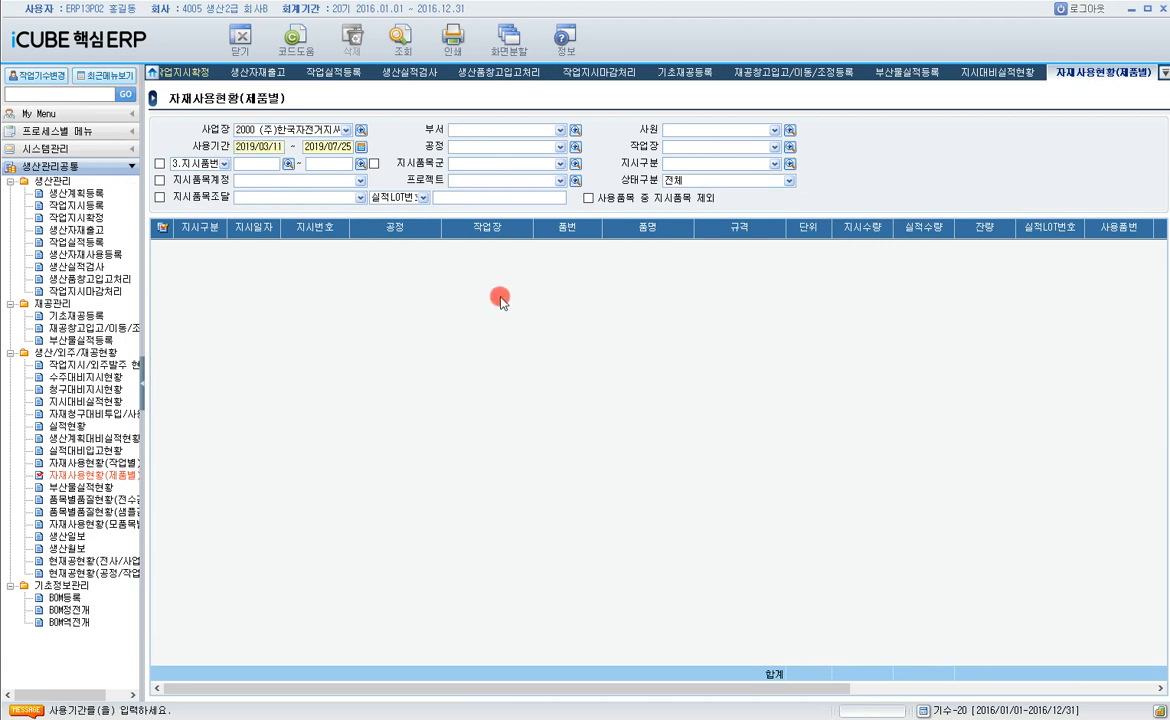
key("Return")
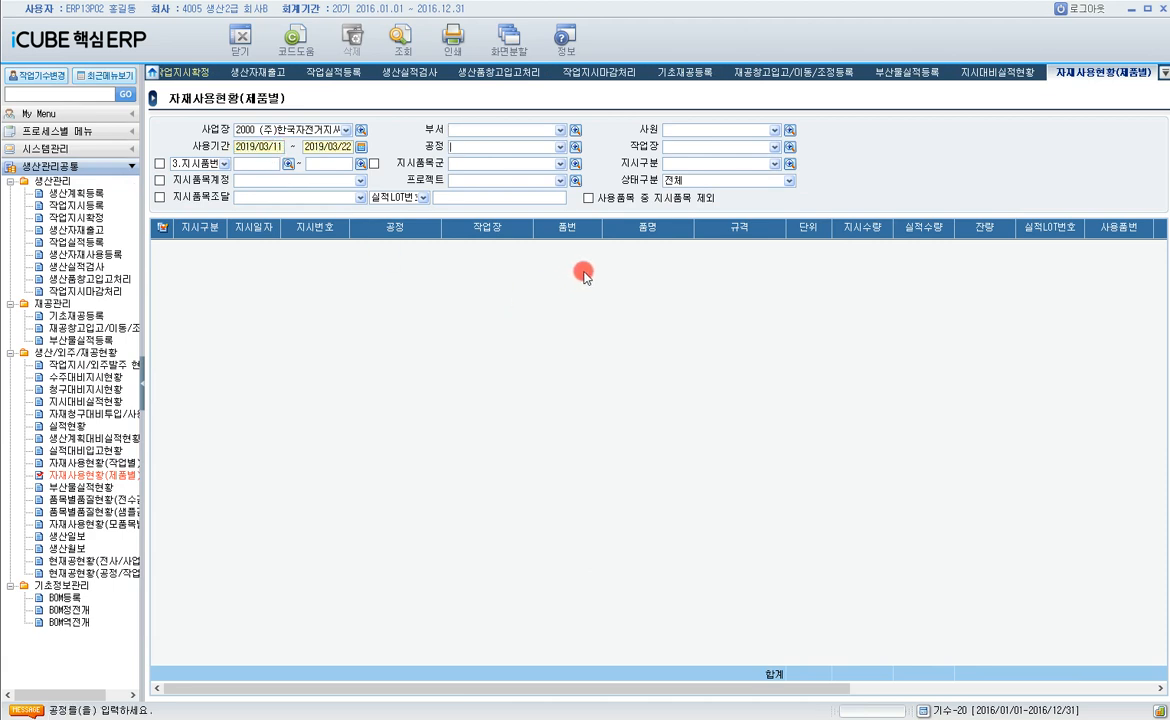
- Set 공정 to L200 작업공정 and 작업장 to L201 제품작업장, and query the material usage
type("작업")
key("Return")
key("Return")
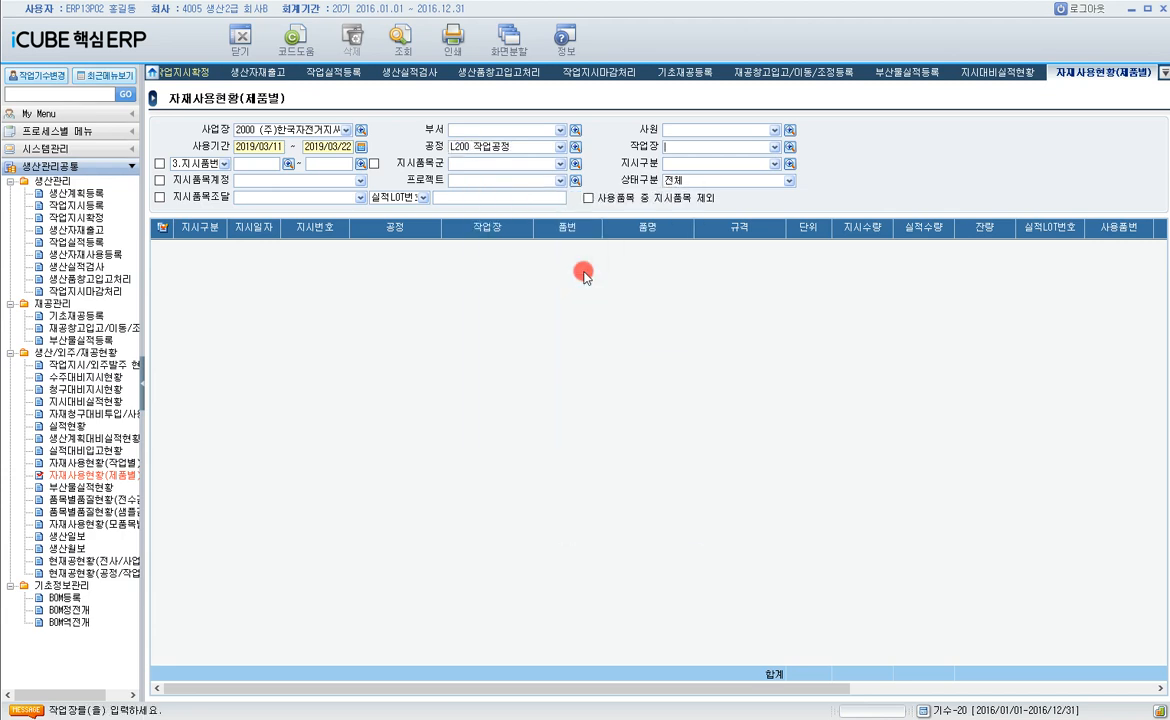
type("제품")
key("Return")
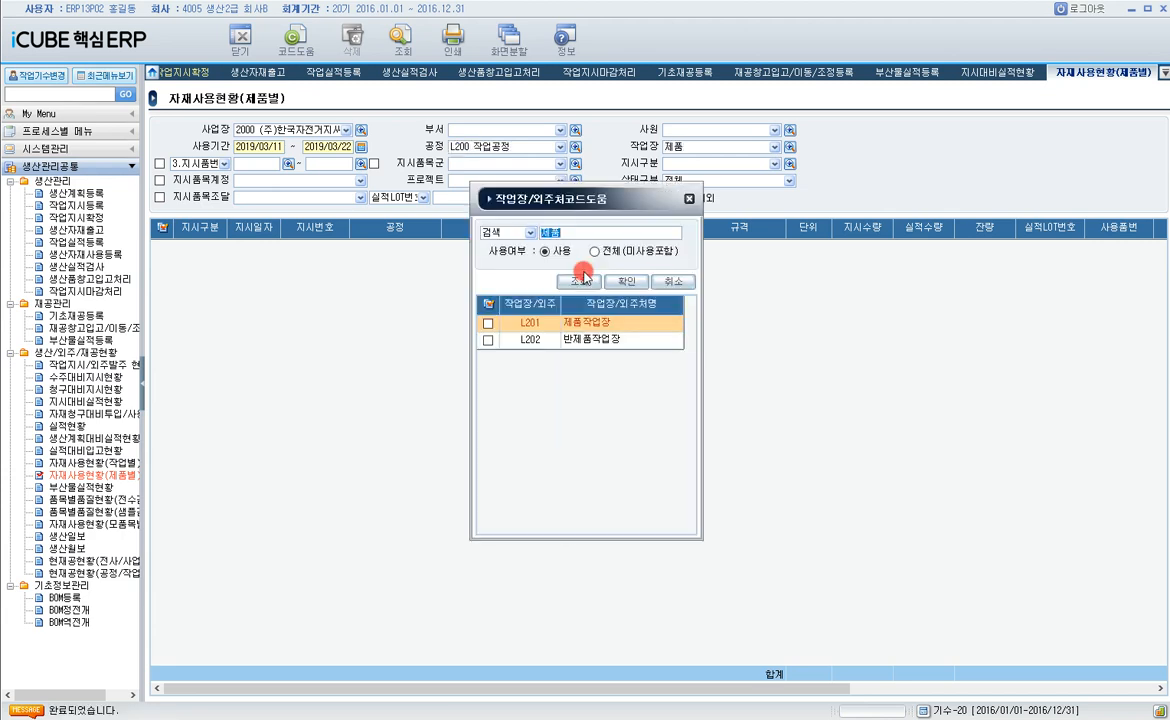
double_click(548, 325)
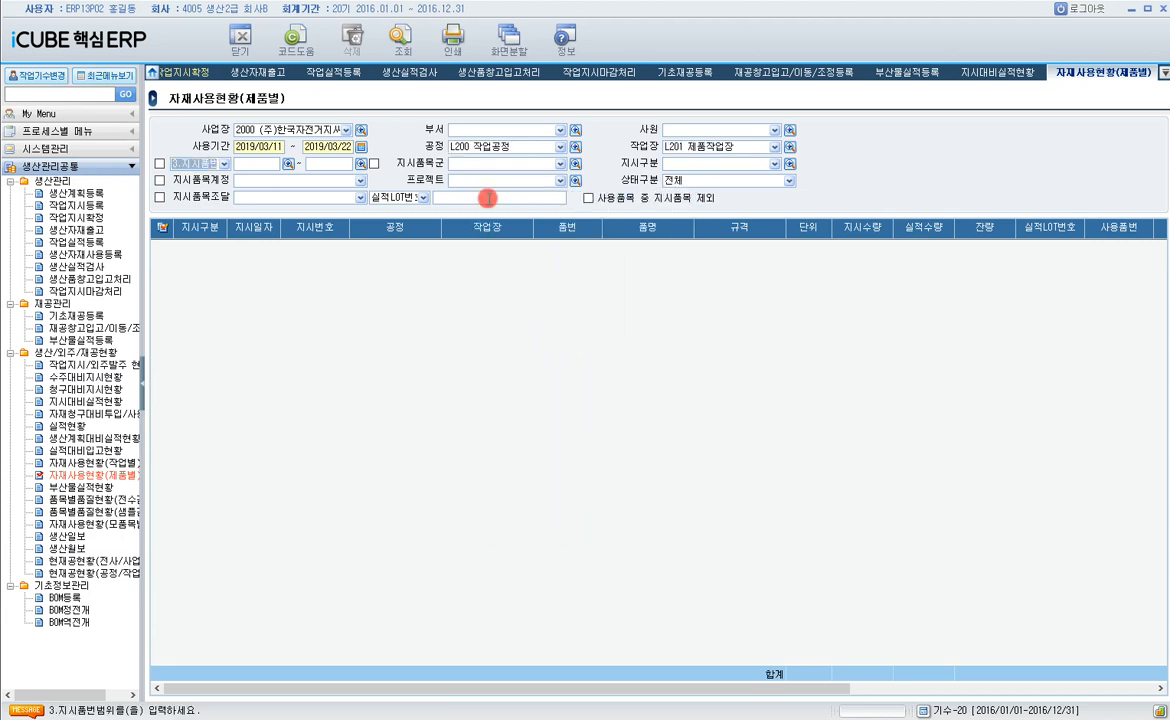
left_click(401, 40)
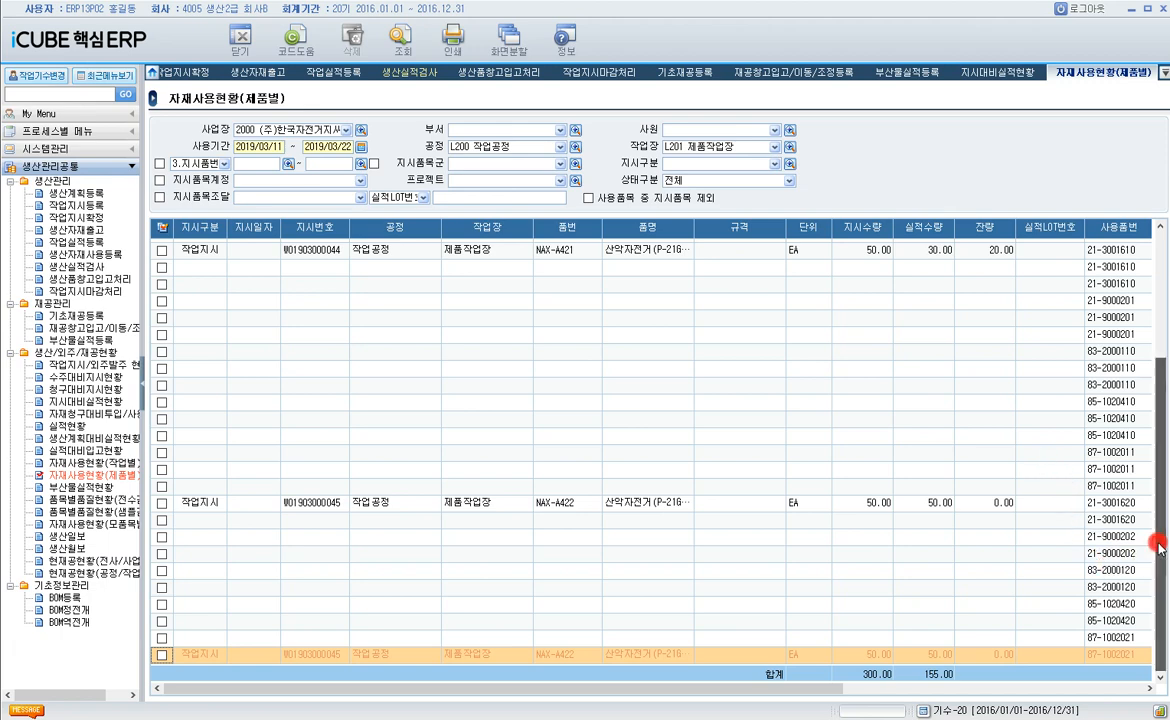
- Check the 사용수량 of each material used for NAX-A420 산악자전거(P-20G), from PEDAL through BREAK SYSTEM
left_click_drag(1160, 545, 1155, 366)
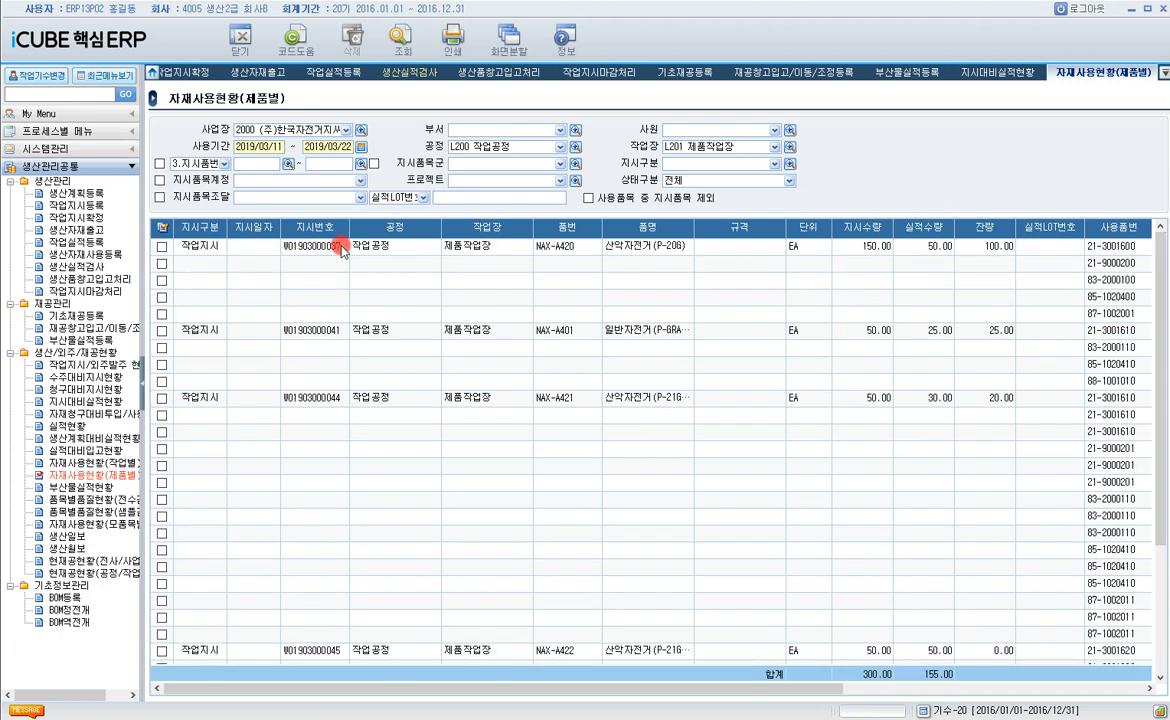
left_click(341, 250)
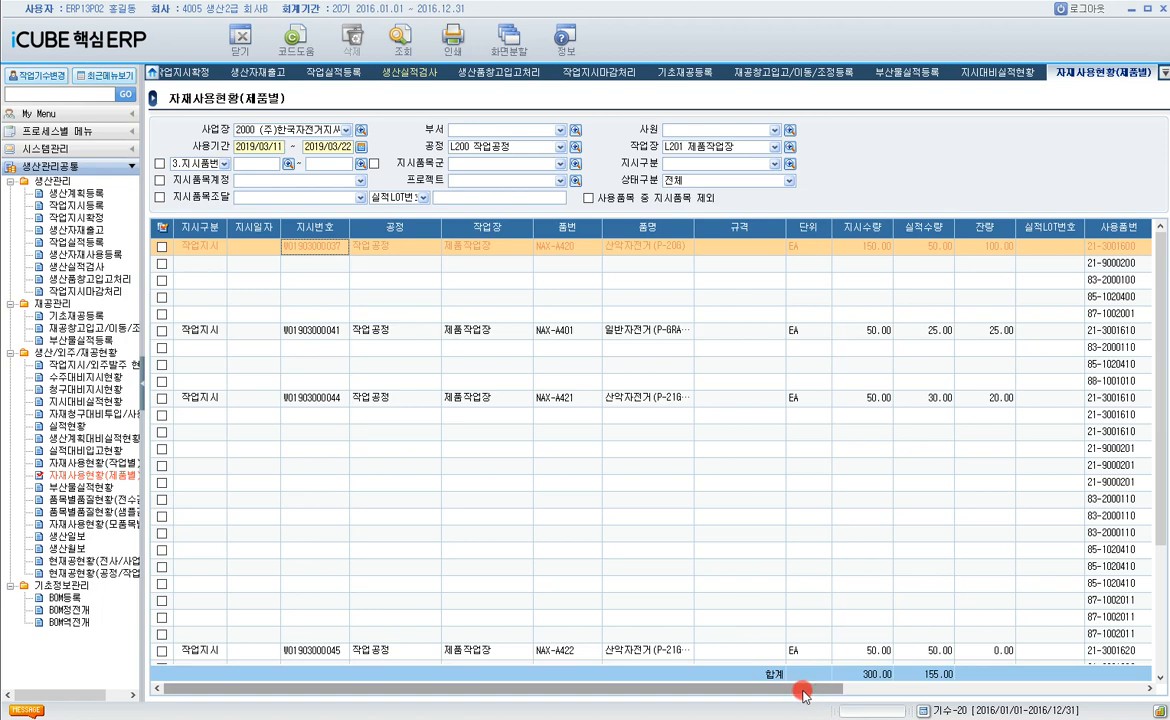
left_click_drag(803, 692, 1022, 690)
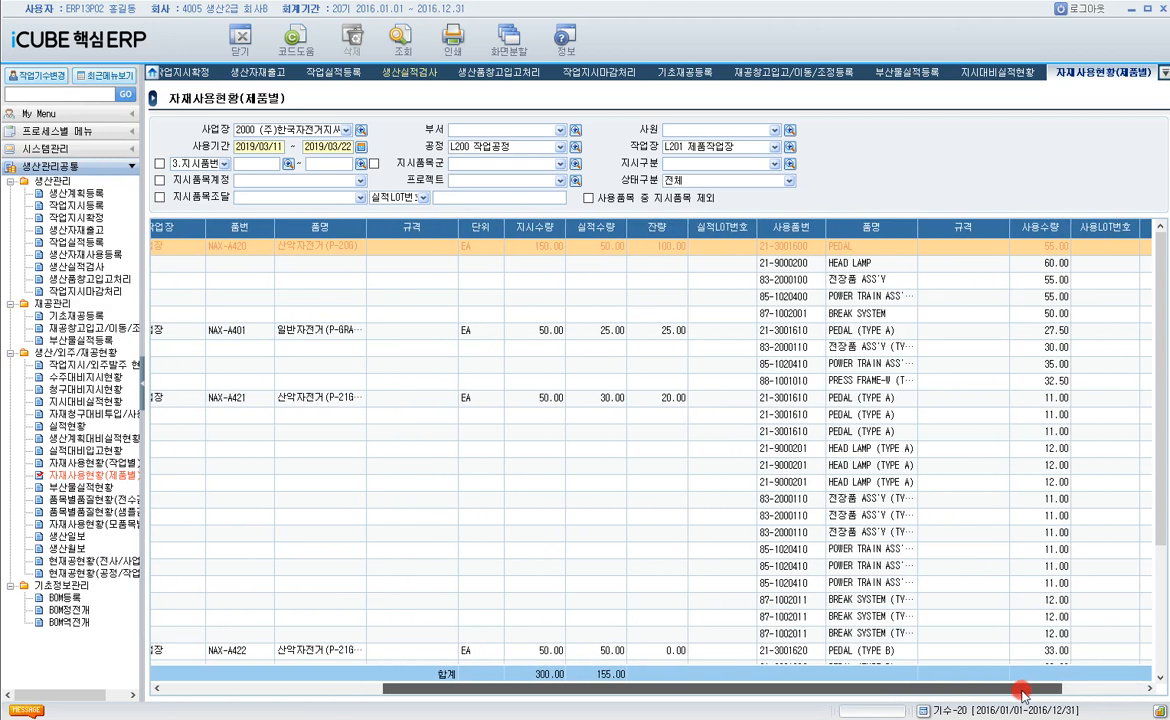
left_click(1060, 247)
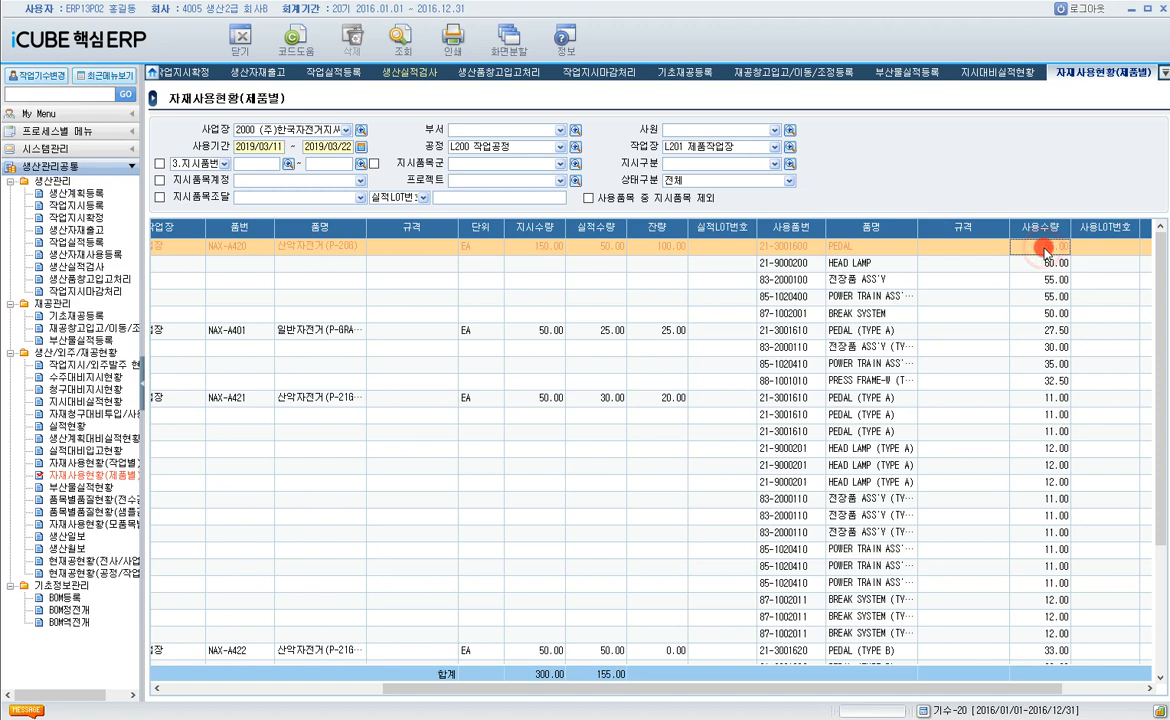
left_click(1041, 263)
left_click(1040, 282)
left_click(1042, 297)
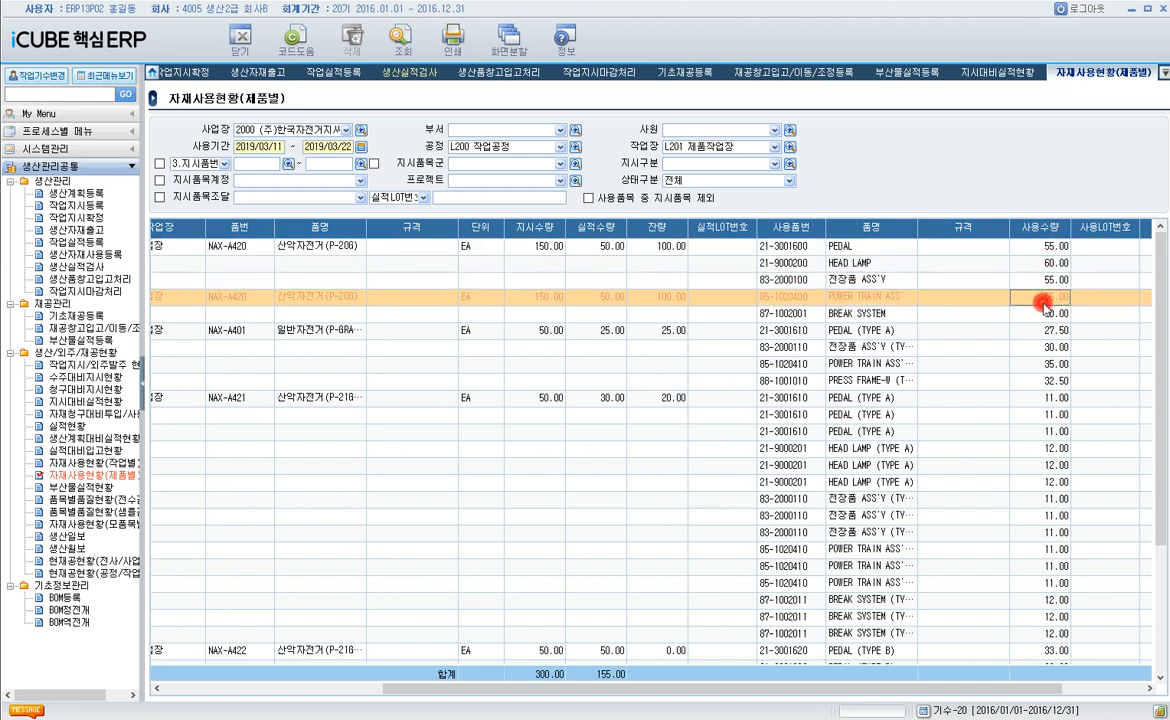
left_click(1043, 313)
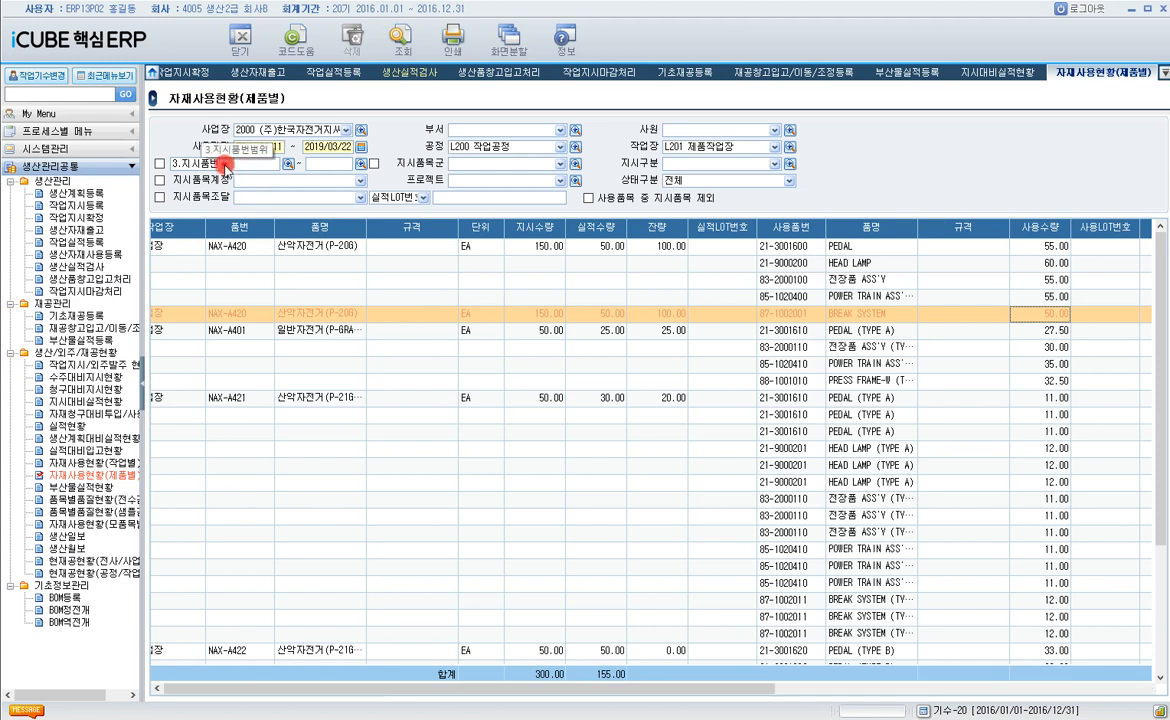
- Try to query the material usage with the item filter set to 1.지시품명 and the text nax-a420
left_click(224, 167)
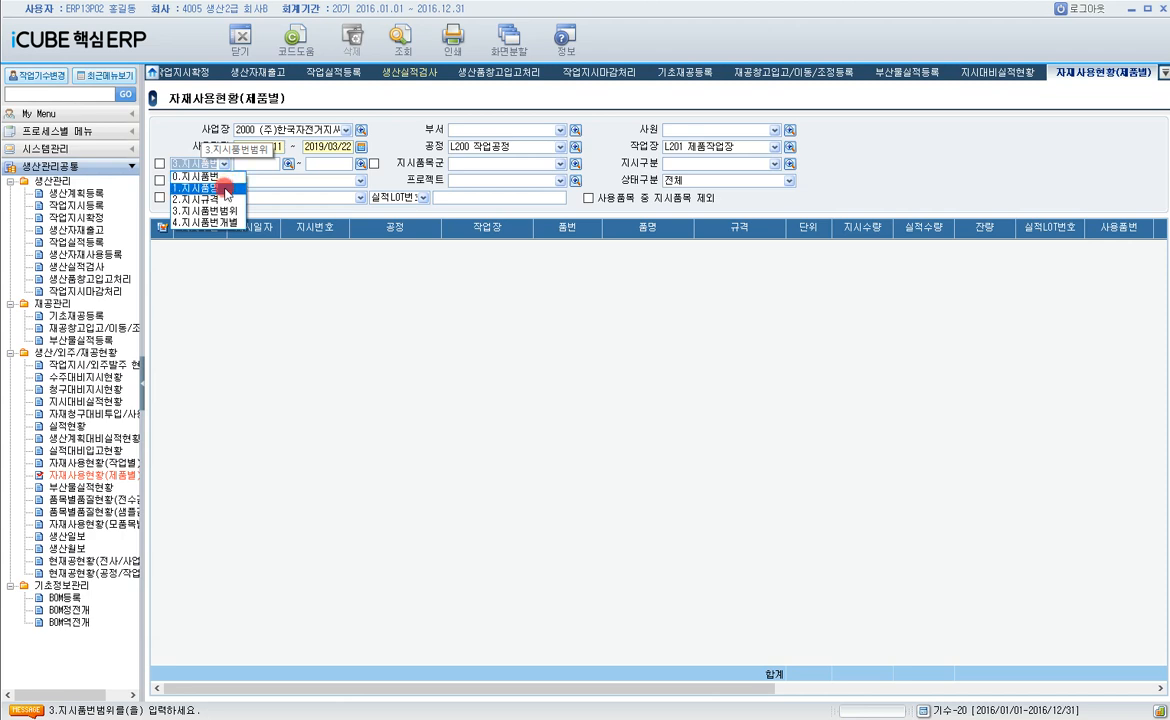
left_click(226, 187)
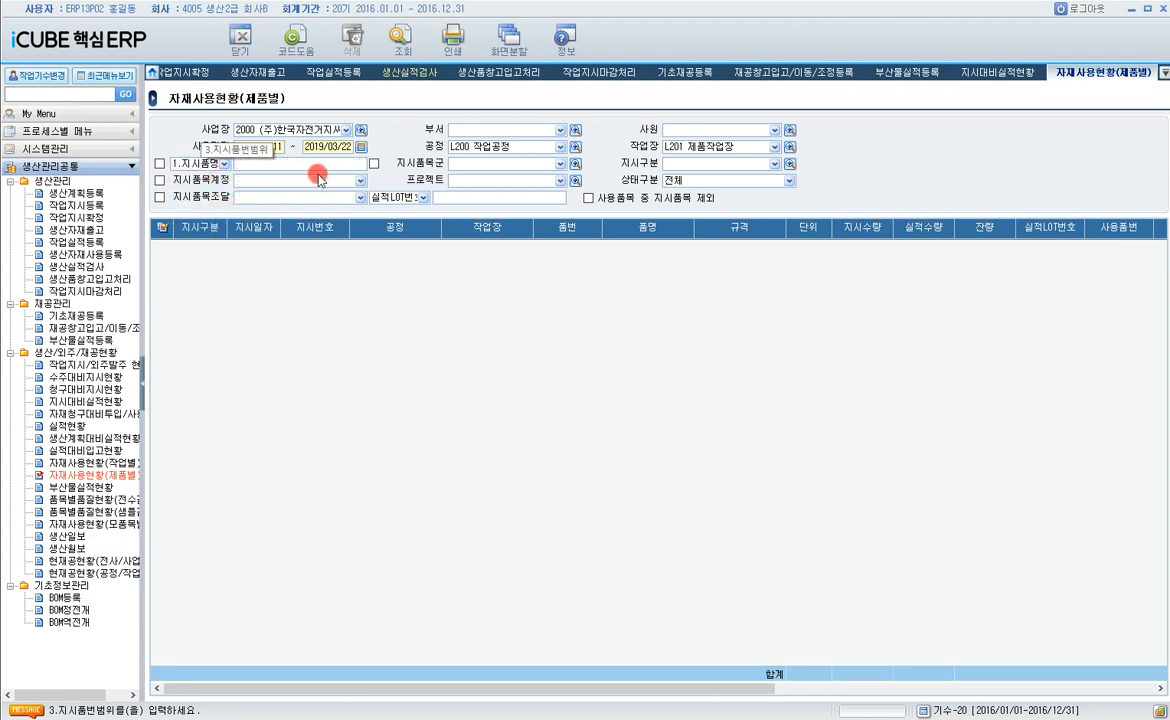
type("구ㅁ")
type("420")
key("Tab")
left_click(404, 40)
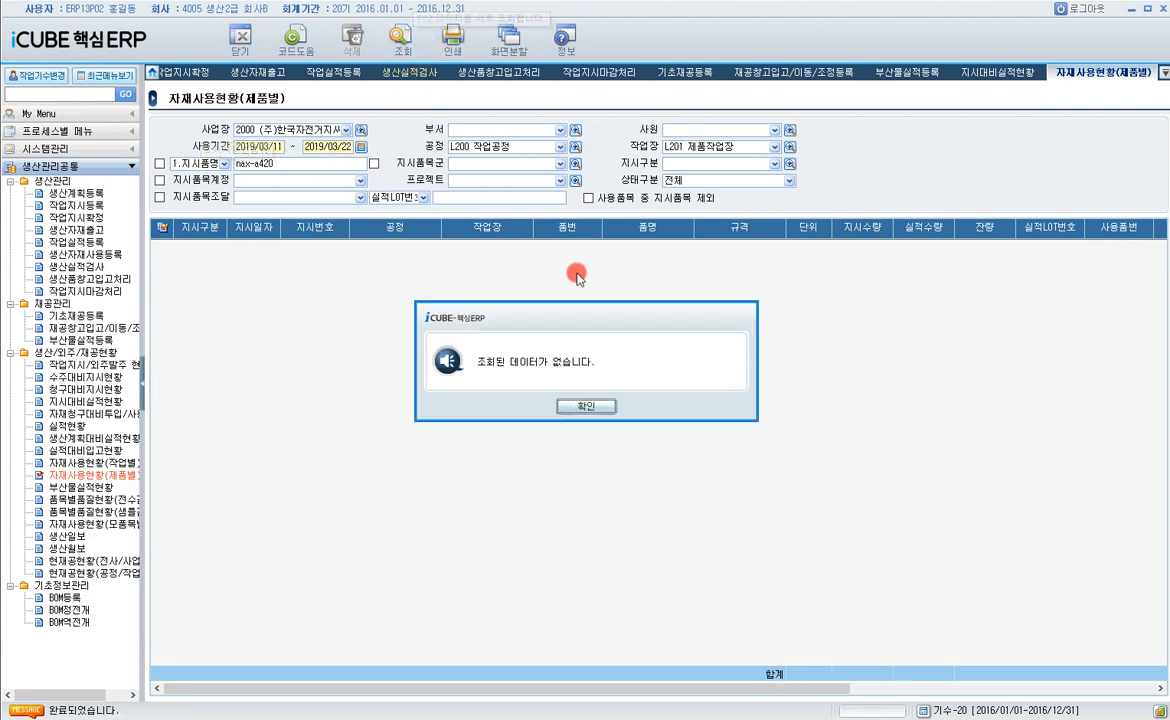
left_click(545, 372)
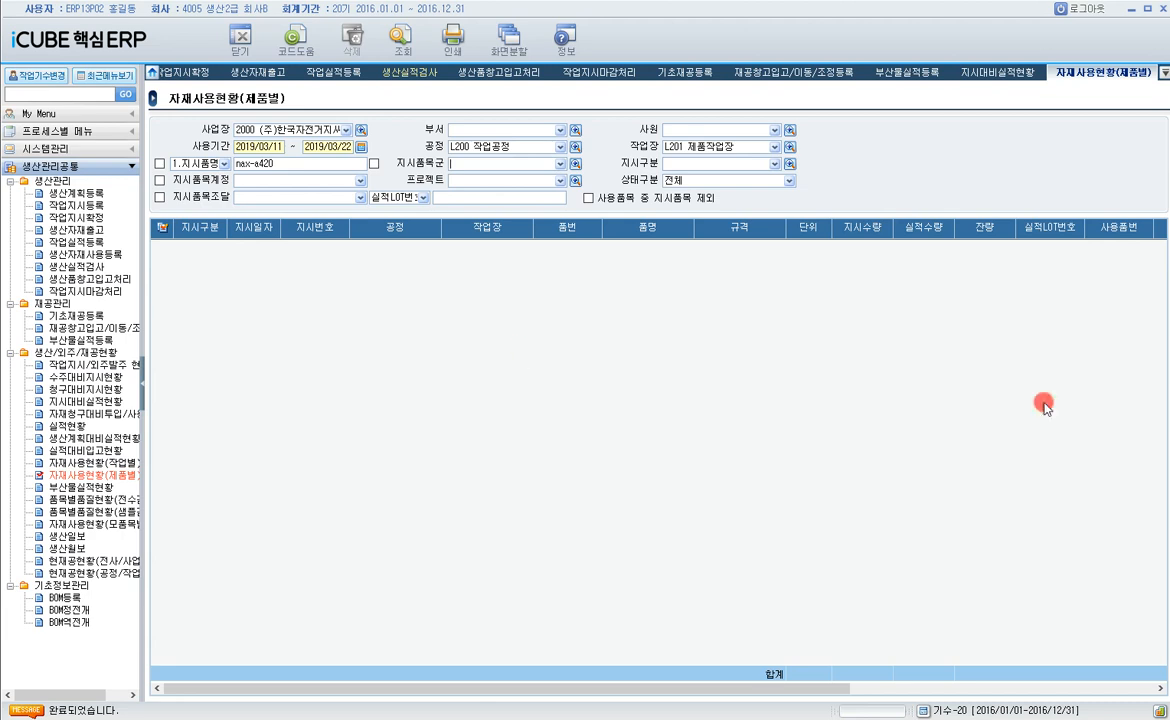
- Clear the nax-a420 item filter, switch the filter type to 3.지시품번범위 with an empty range, and query the material usage again
left_click_drag(301, 164, 252, 172)
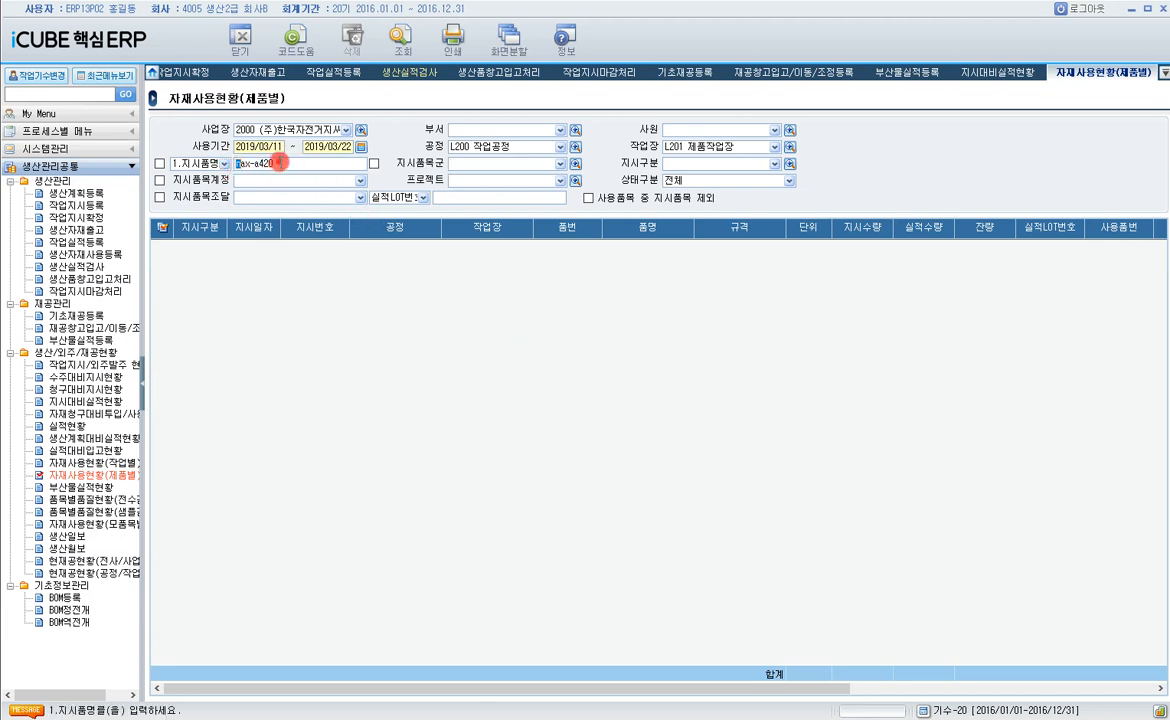
left_click(224, 163)
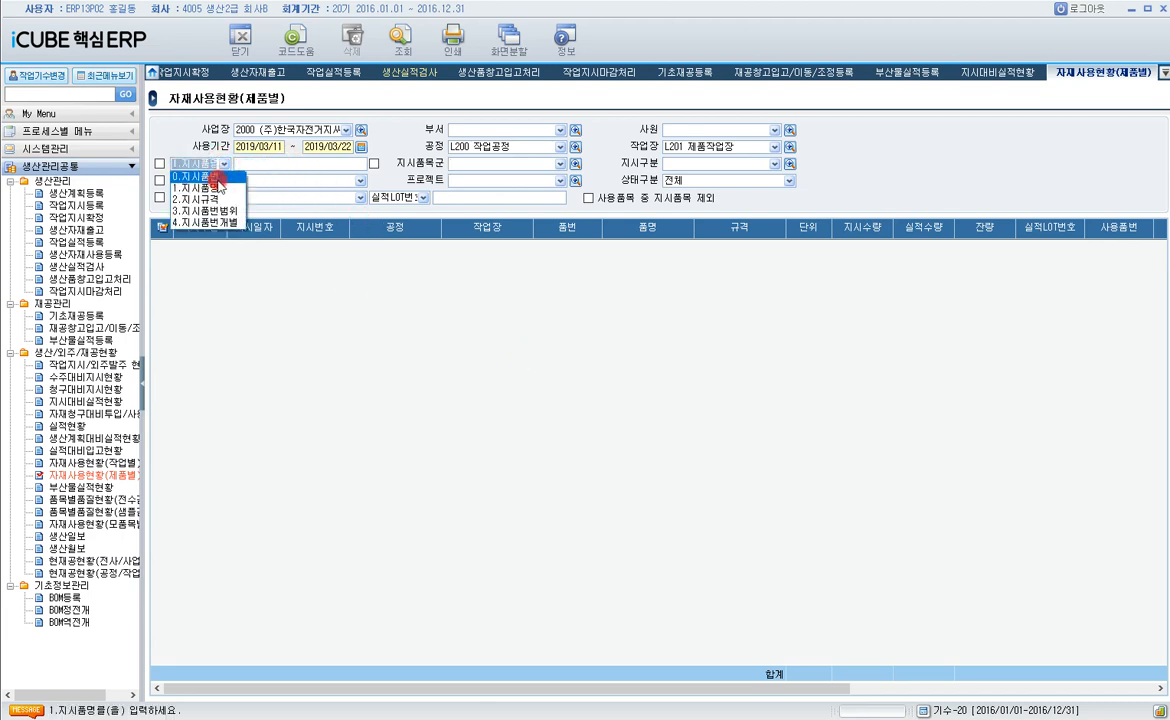
left_click(222, 211)
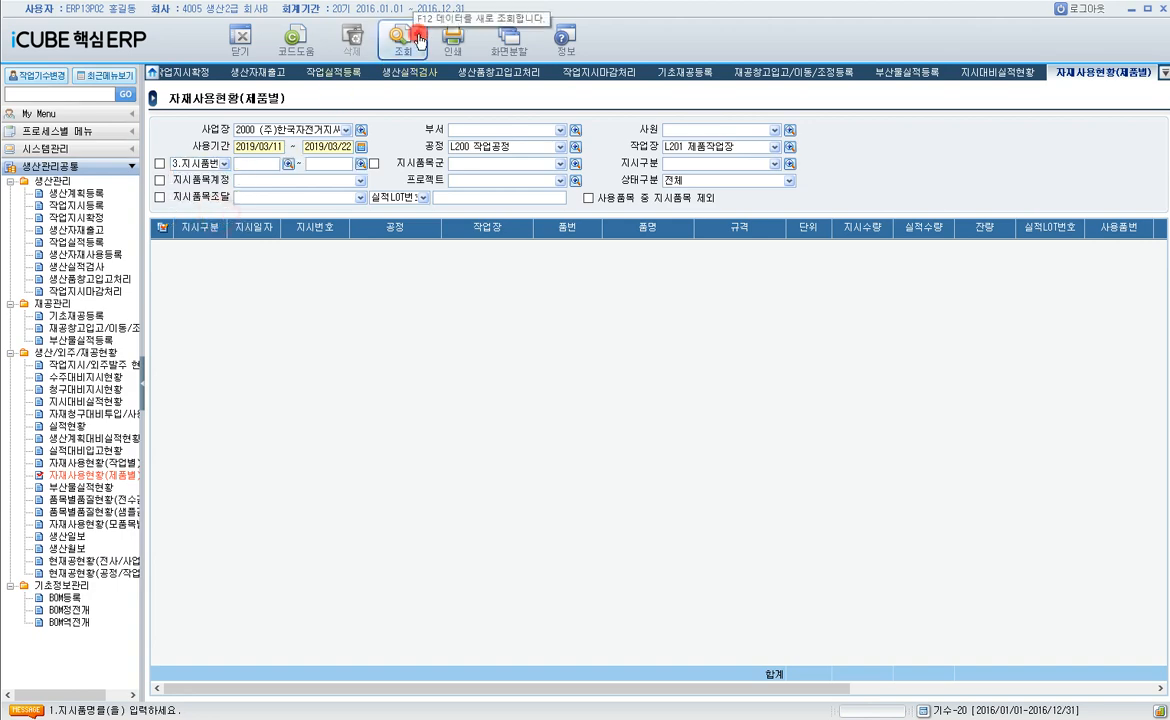
left_click(417, 56)
left_click(1030, 386)
scroll(1015, 390, "up", 3)
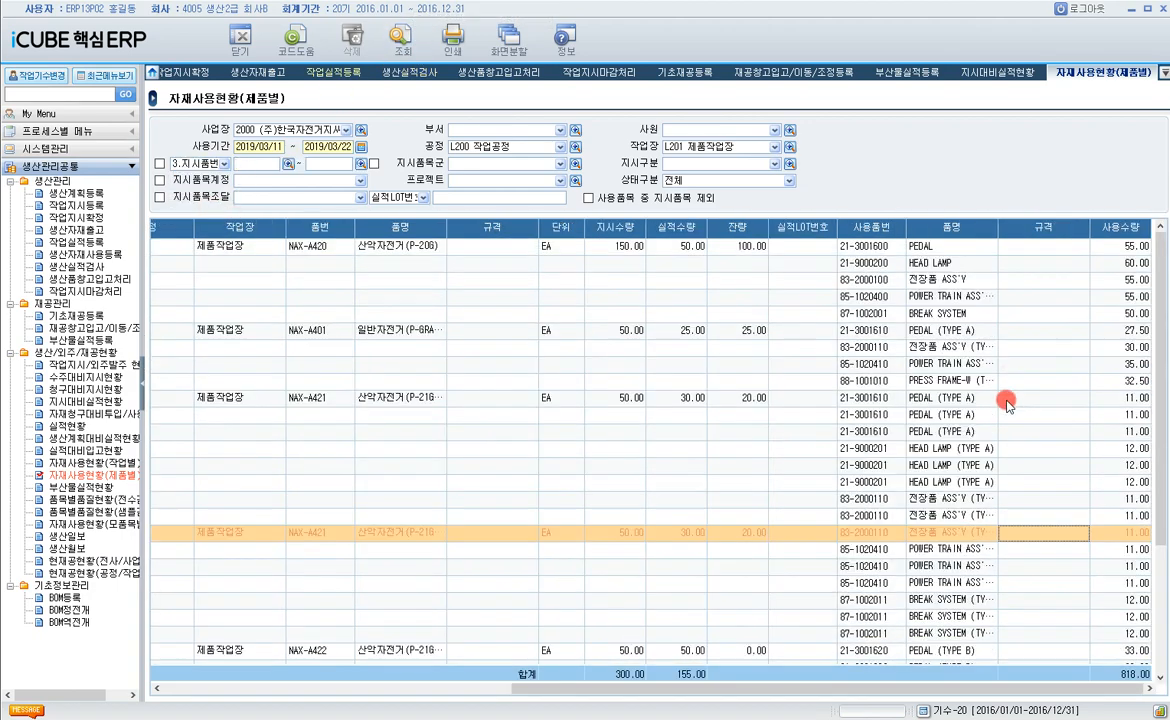
- Review the 사용수량 of the materials used for NAX-A420 산악자전거(P-20G) in the full product list
left_click_drag(1117, 250, 1122, 313)
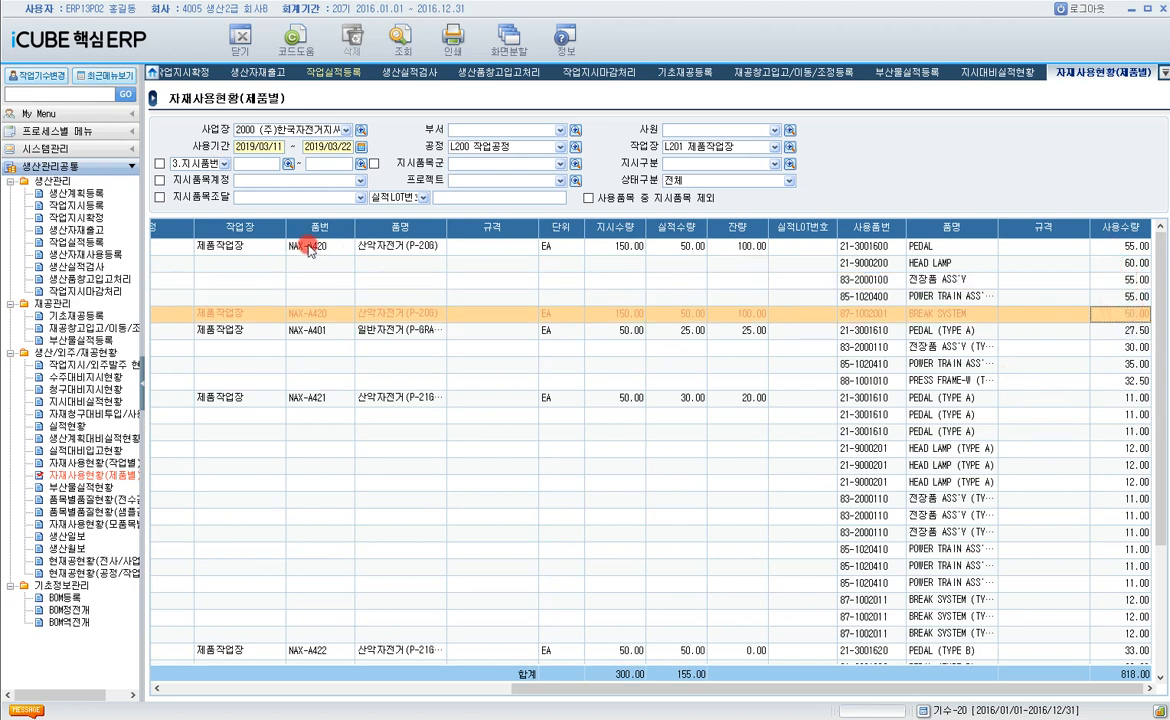
left_click(261, 249)
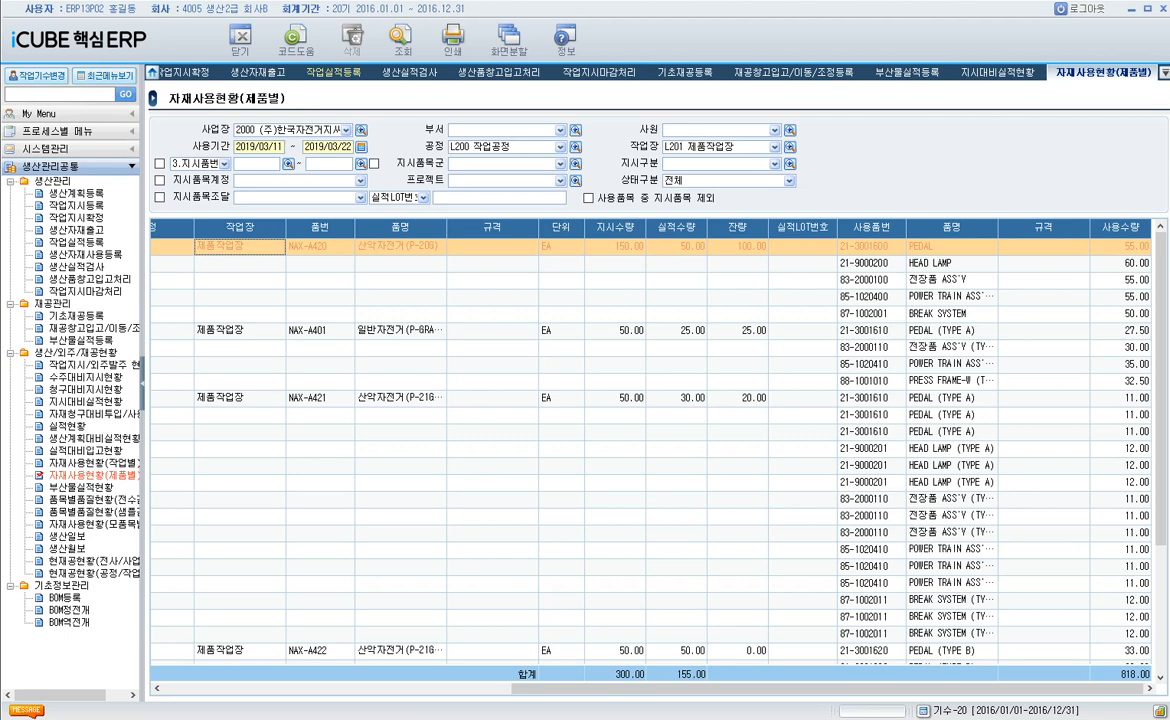
left_click(900, 688)
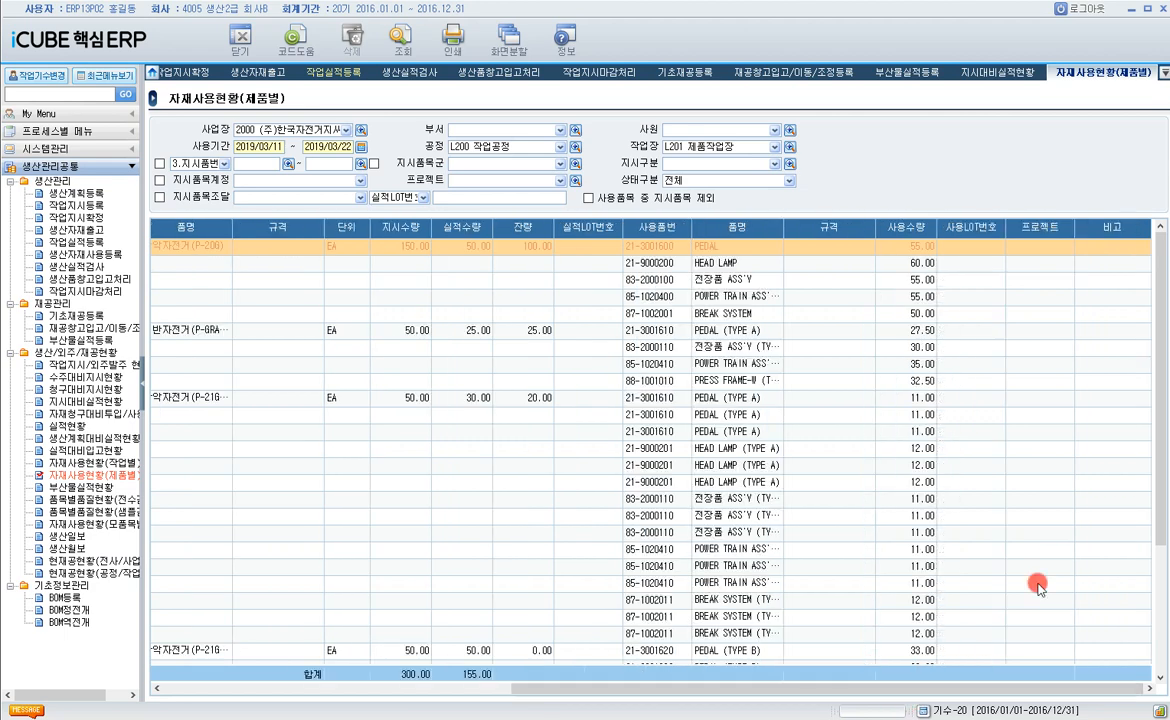
left_click(907, 246)
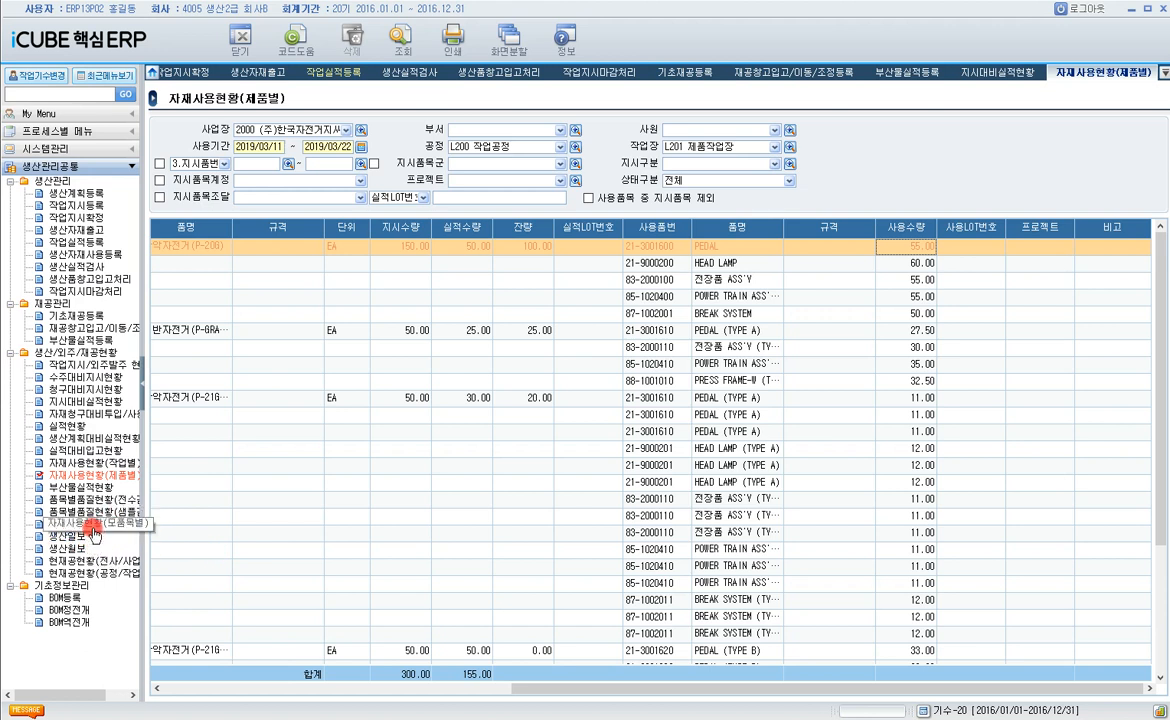
- Open 생산일보 and set 사업장 to 2000 and 실적기간 to 2019/03/01 through 2019/03/31
left_click(79, 537)
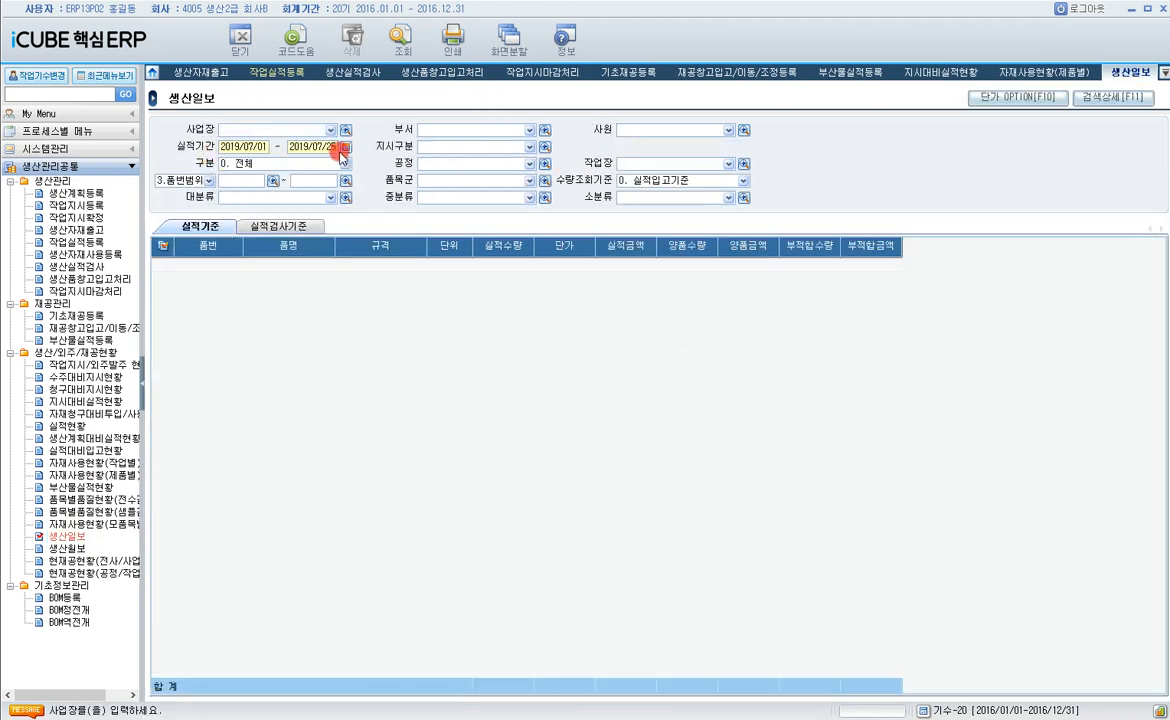
type("2000")
key("Return")
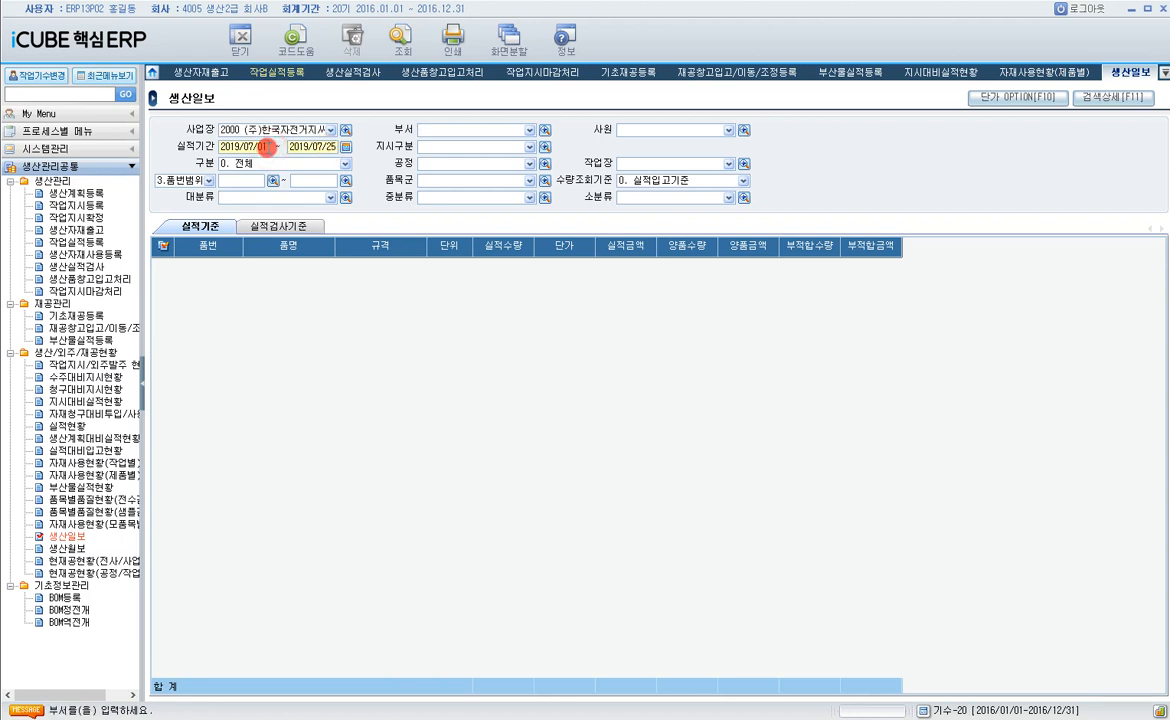
left_click(257, 146)
type("2019/03/")
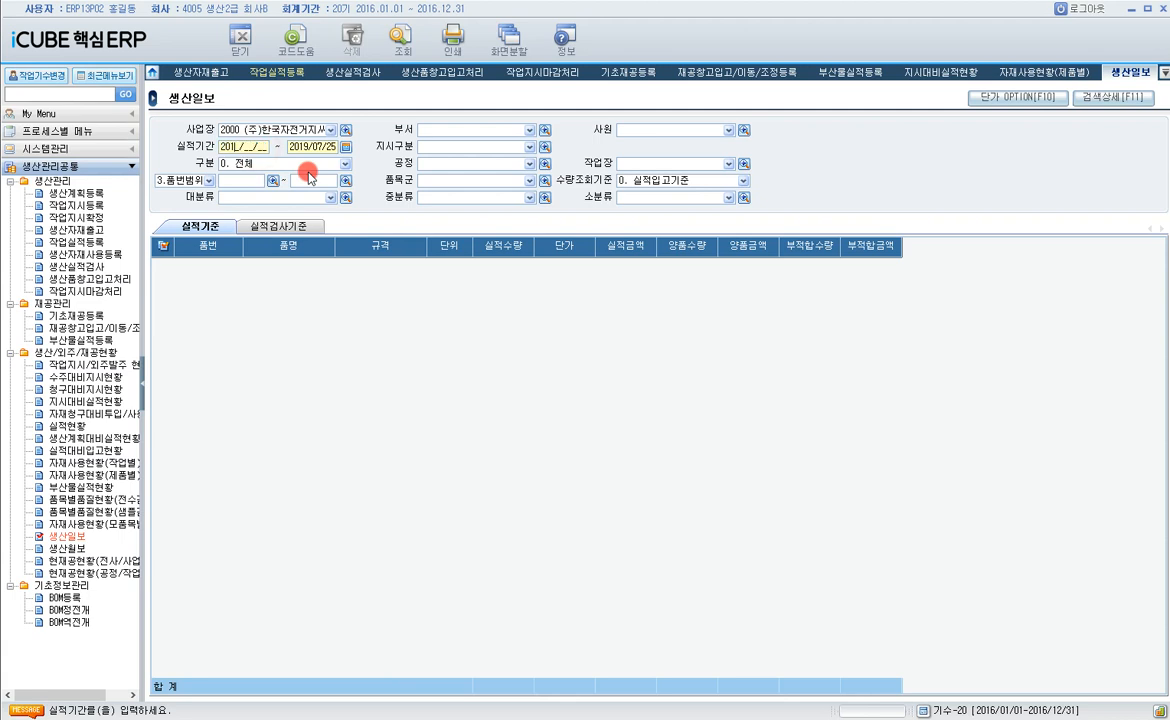
type("01")
key("Return")
type("20190331")
key("Return")
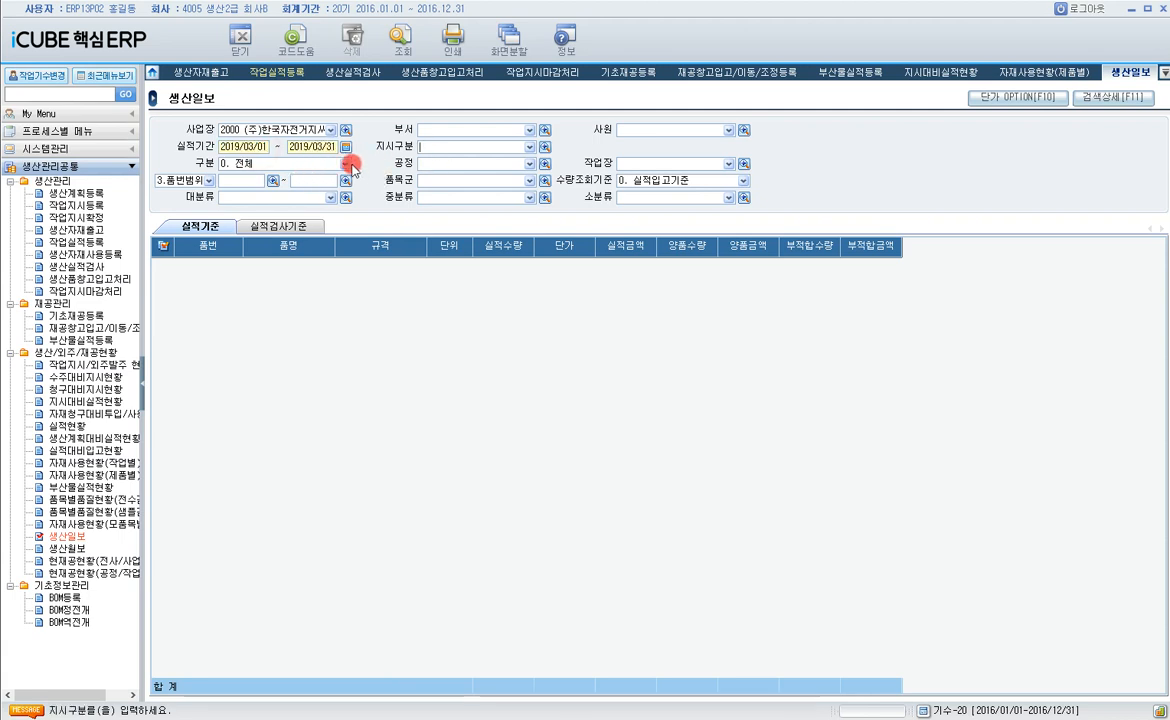
- Set 구분 to 1. 공정, 공정 to L200 작업공정 and 작업장 to L201 제품작업장
left_click(346, 163)
left_click(330, 187)
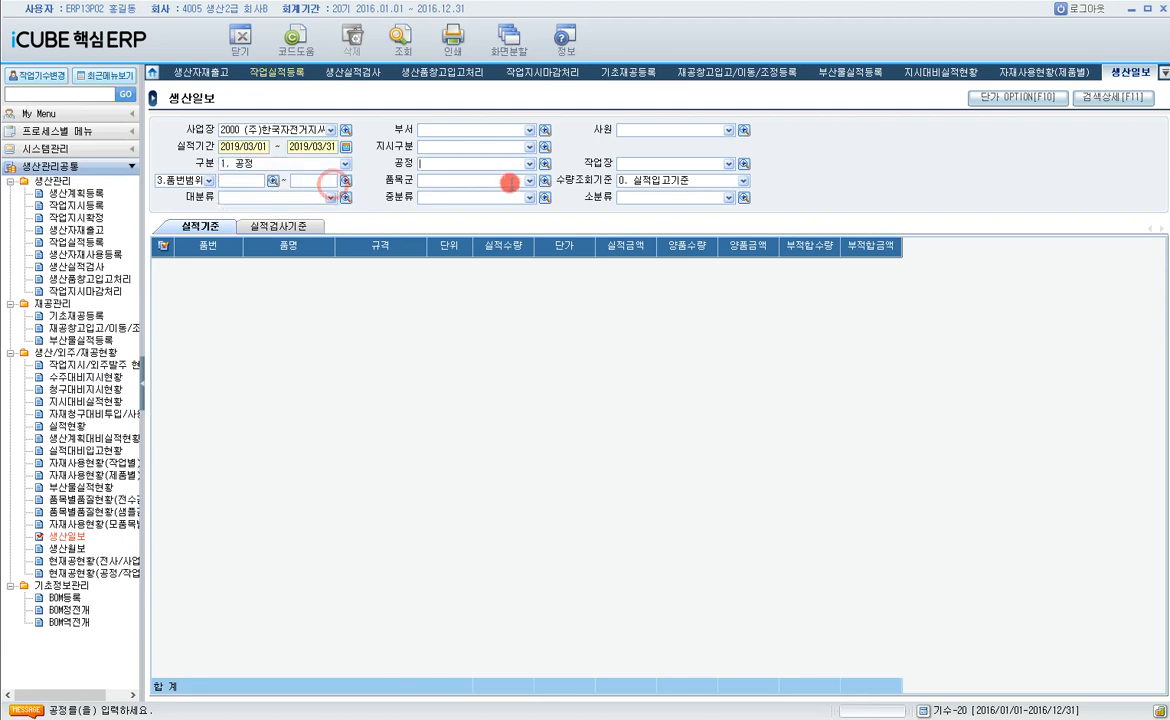
type("todtk")
key("BackSpace")
key("BackSpace")
key("BackSpace")
key("BackSpace")
key("BackSpace")
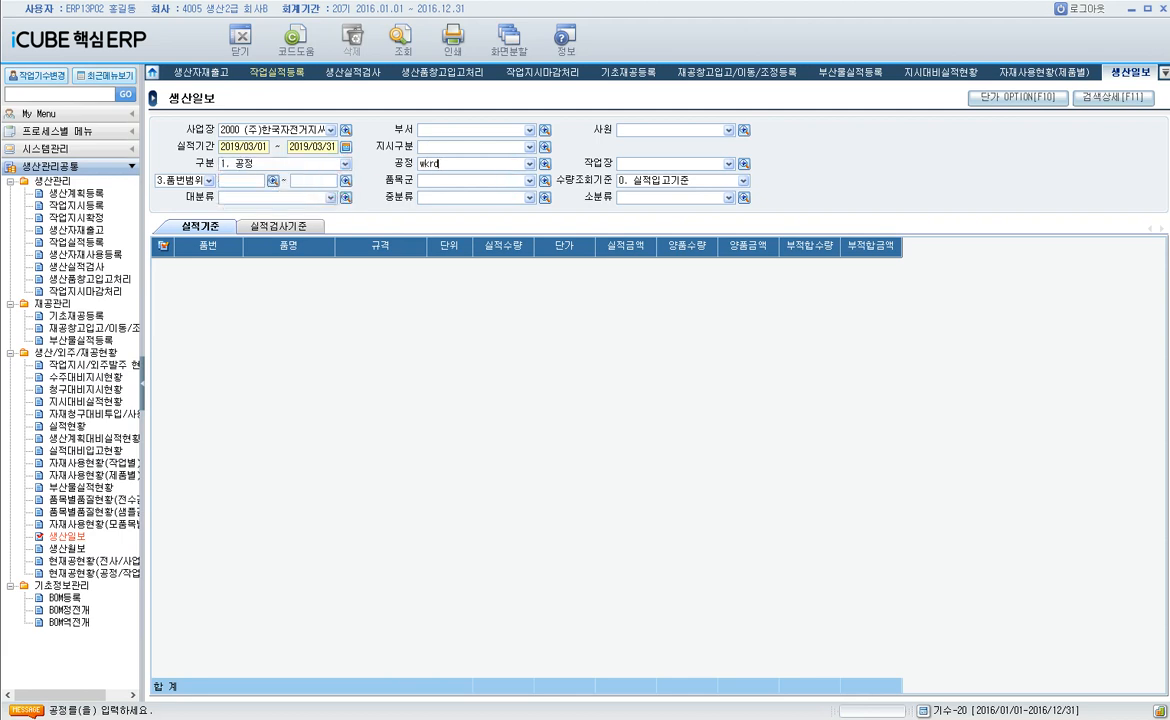
type("새업")
key("Return")
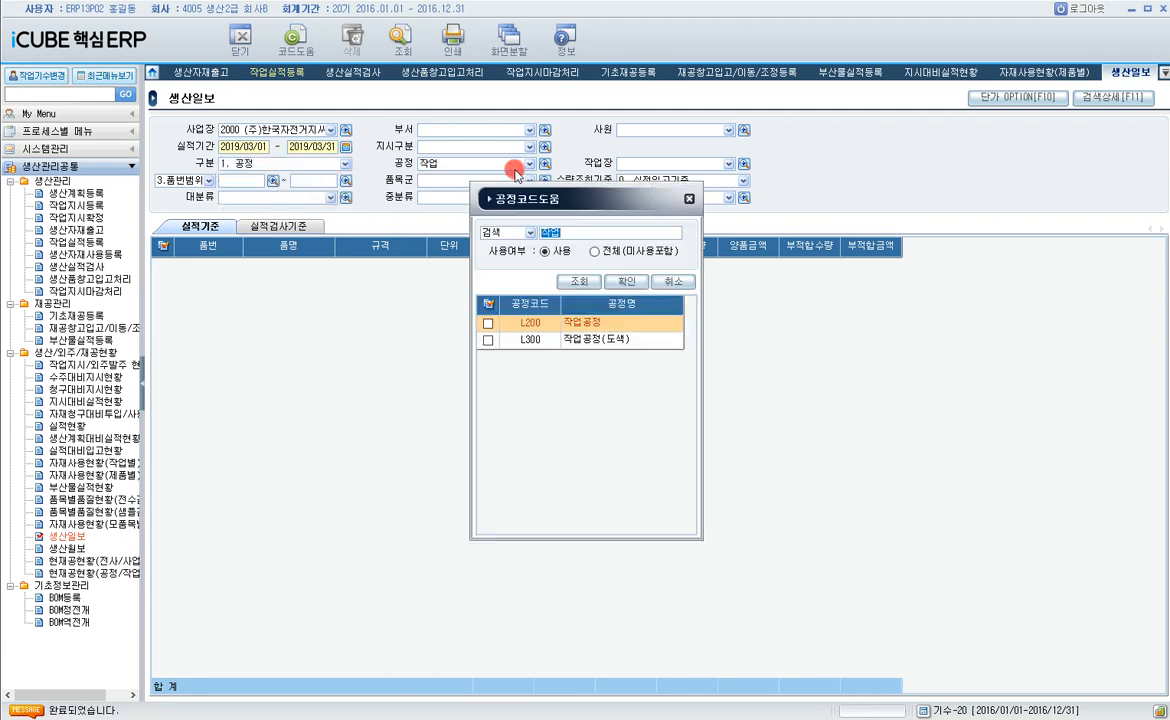
key("Return")
type("제품")
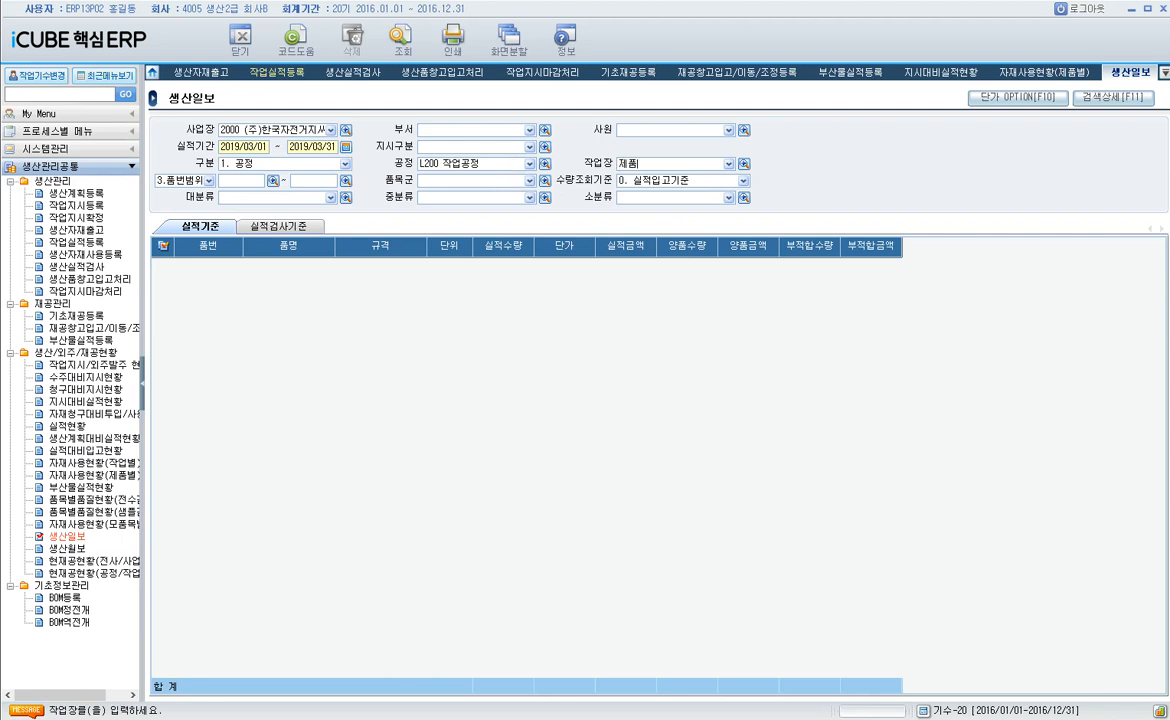
key("Return")
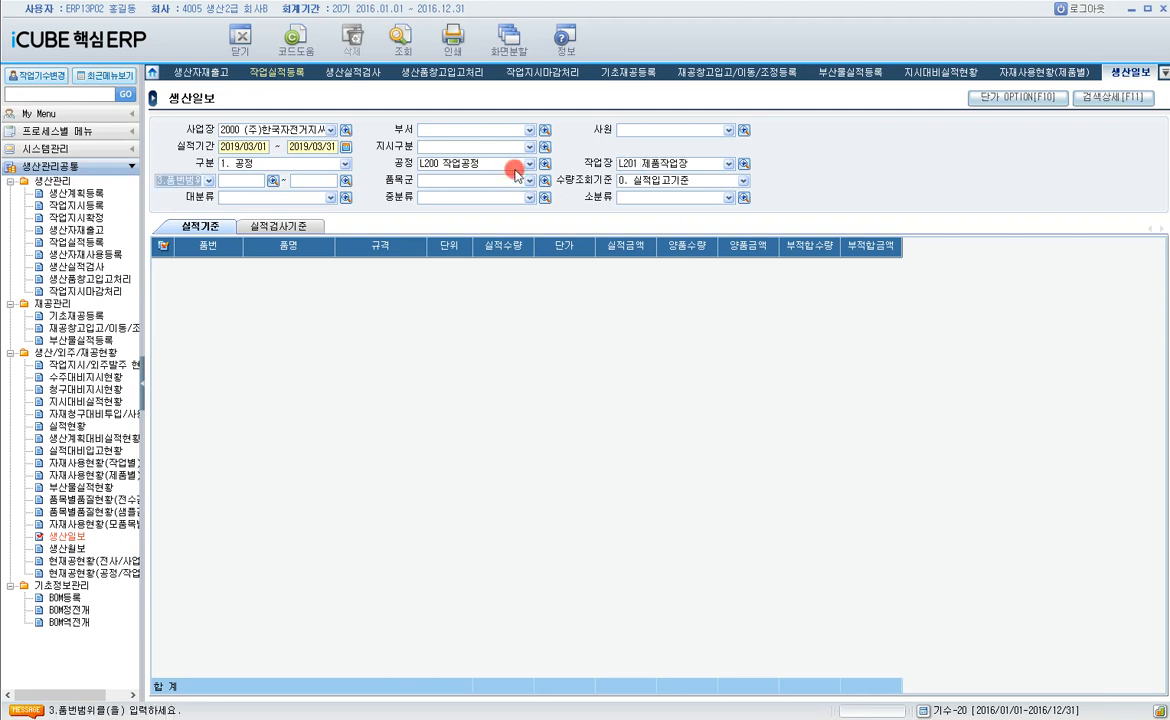
- Keep 수량조회기준 at 0. 실적입고기준 and query the 실적검사기준 view with 검사기준 set to 검사
left_click(638, 184)
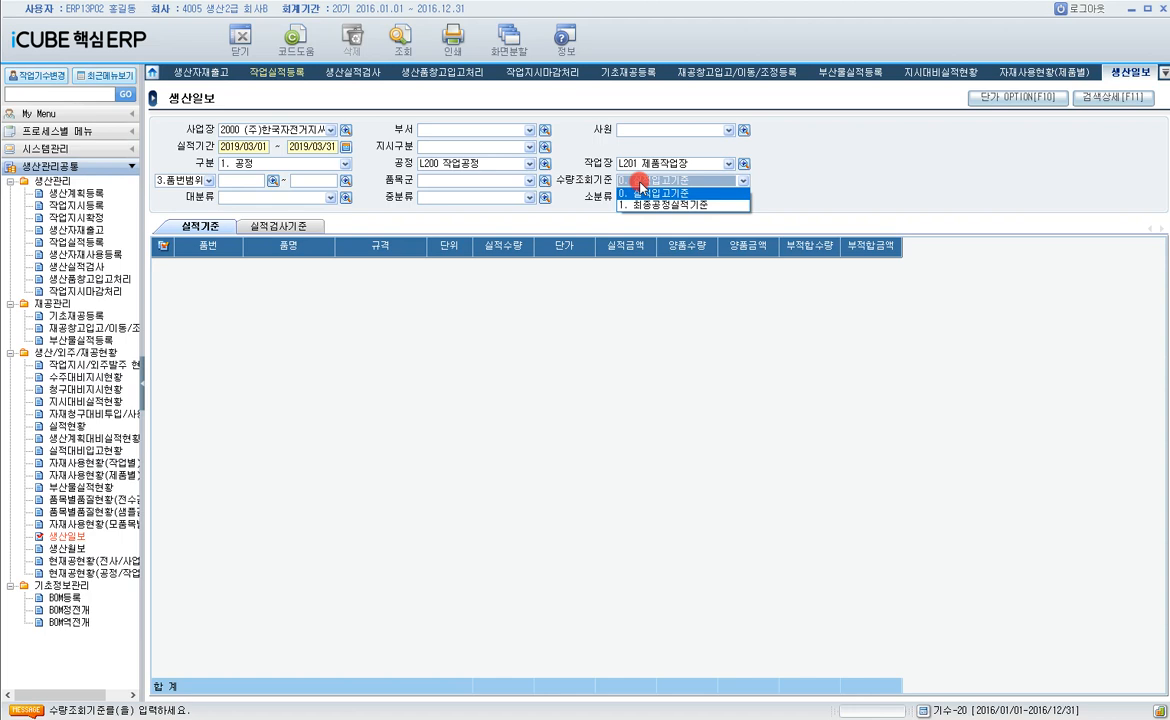
left_click(643, 190)
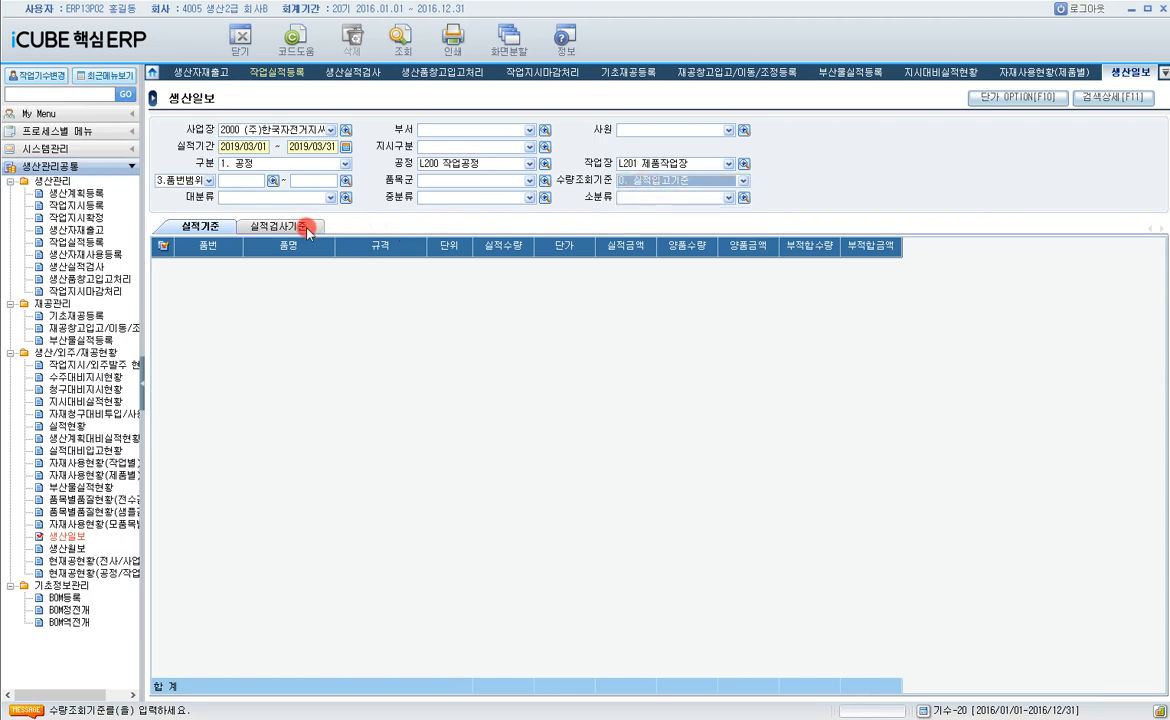
left_click(308, 228)
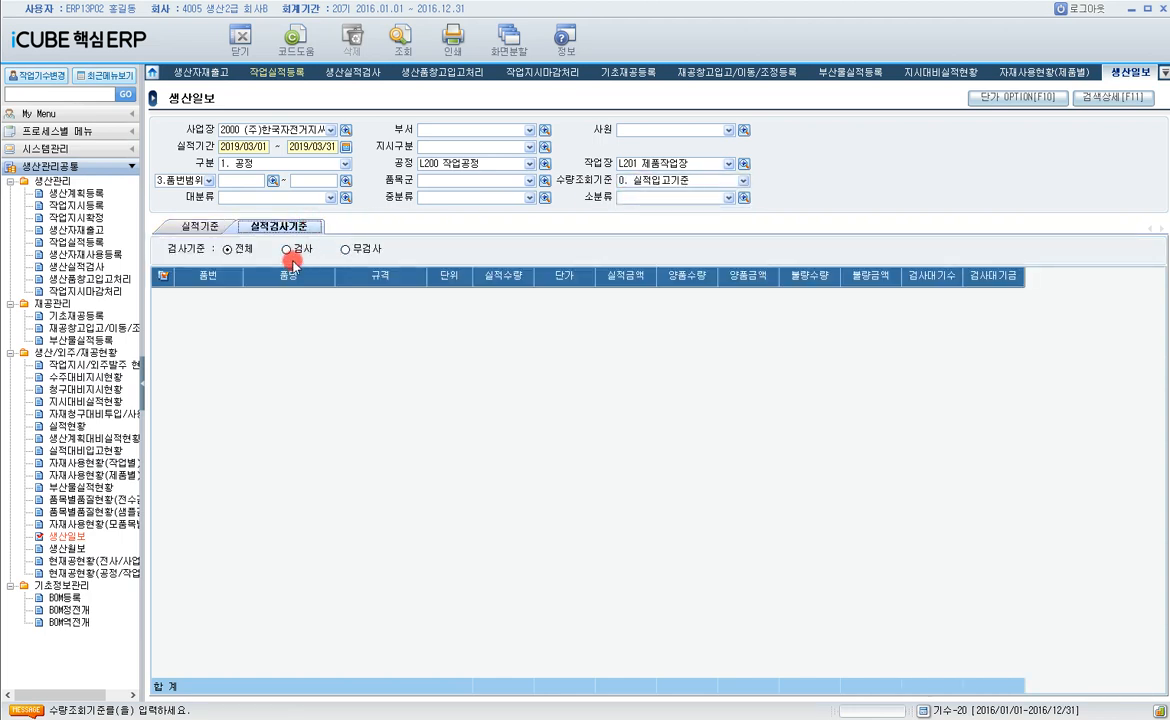
left_click(288, 250)
left_click(400, 40)
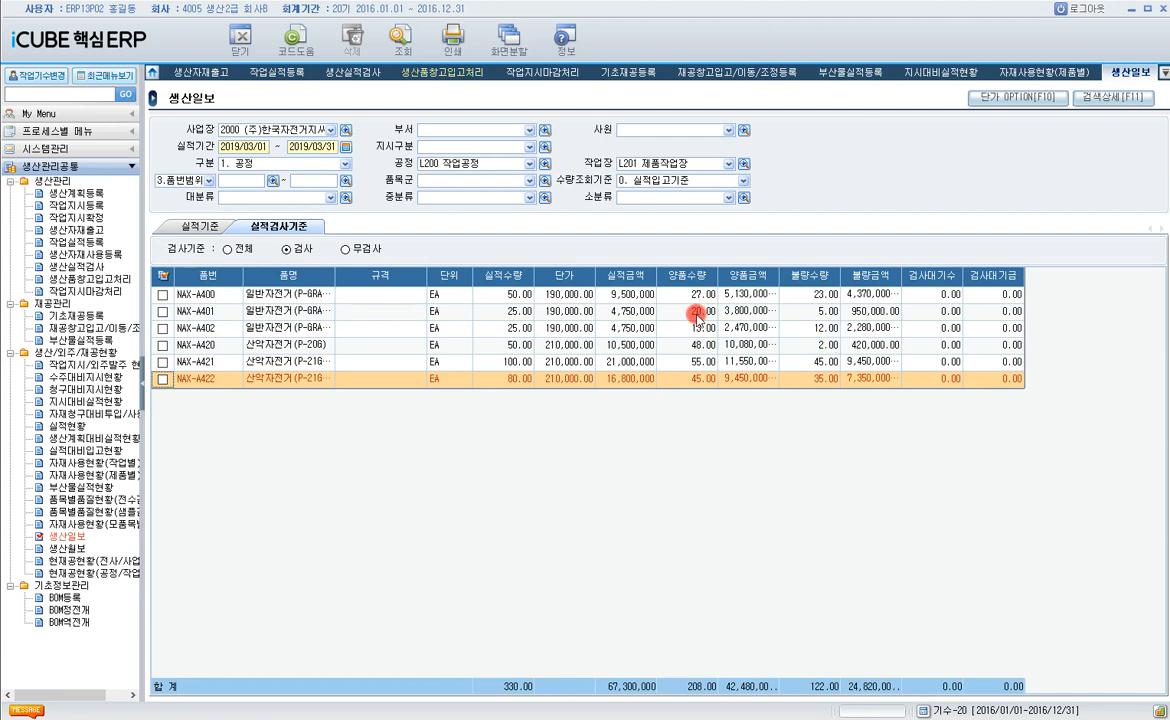
- Compare the 실적수량 and 불량수량 of the inspected products, including NAX-A400, NAX-A402, NAX-A421 and NAX-A422
left_click(507, 293)
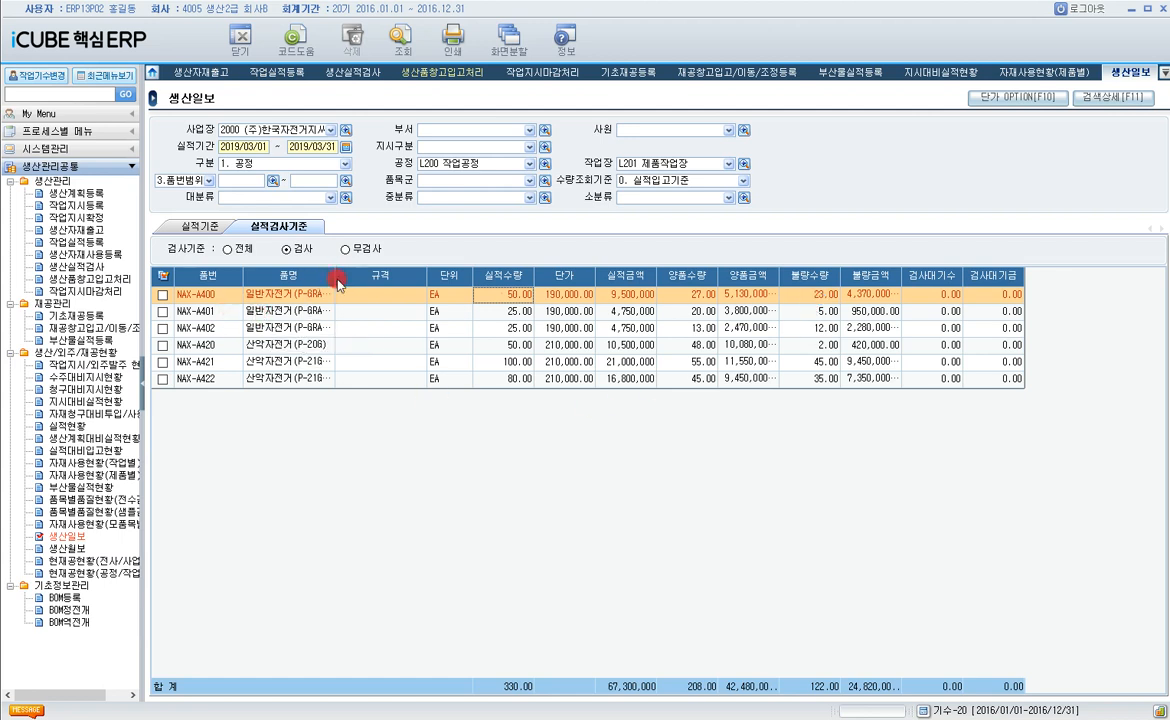
left_click(316, 363)
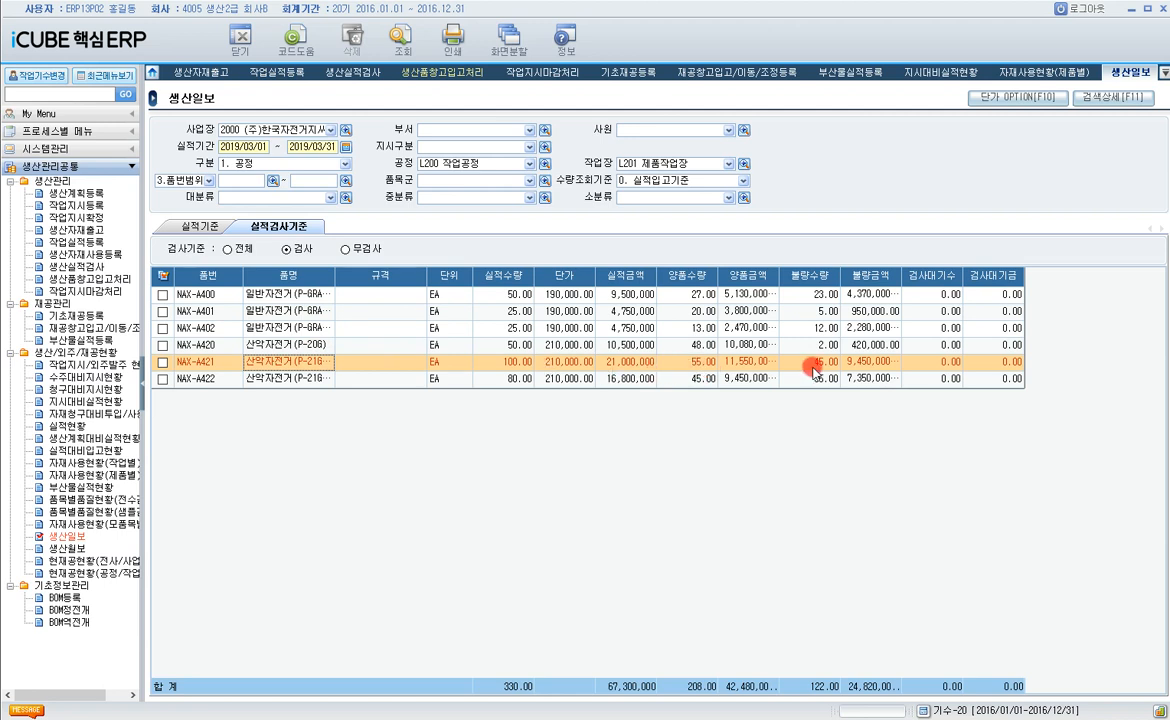
left_click(232, 380)
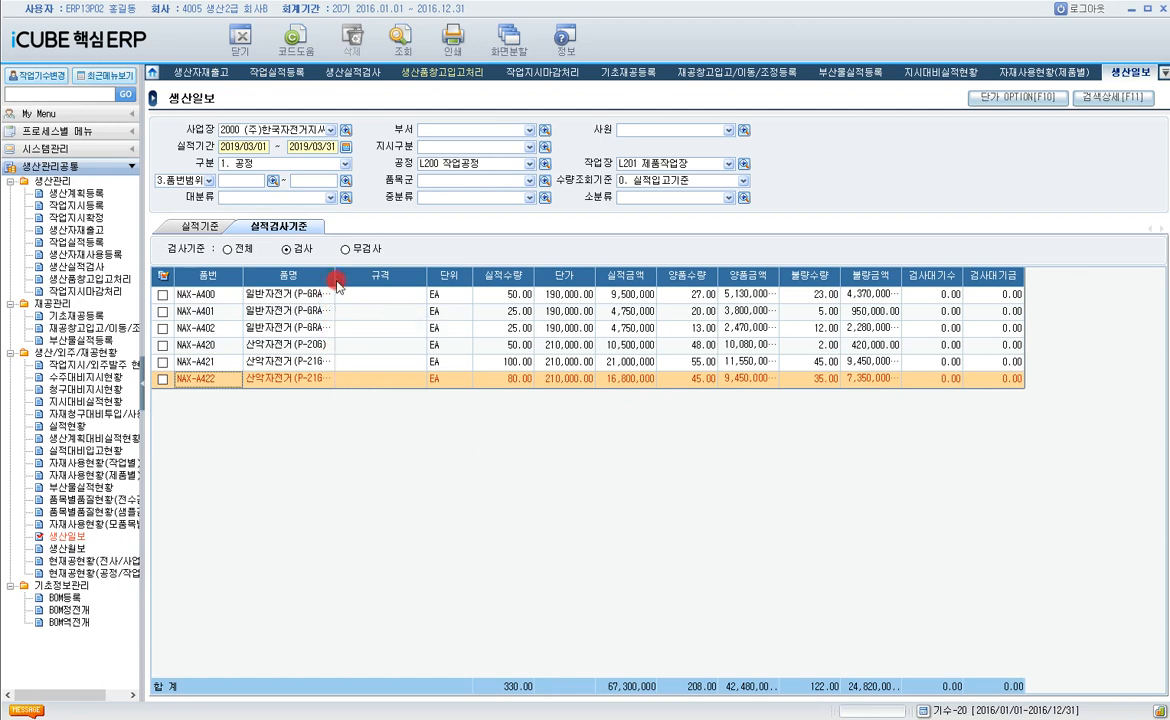
left_click(312, 331)
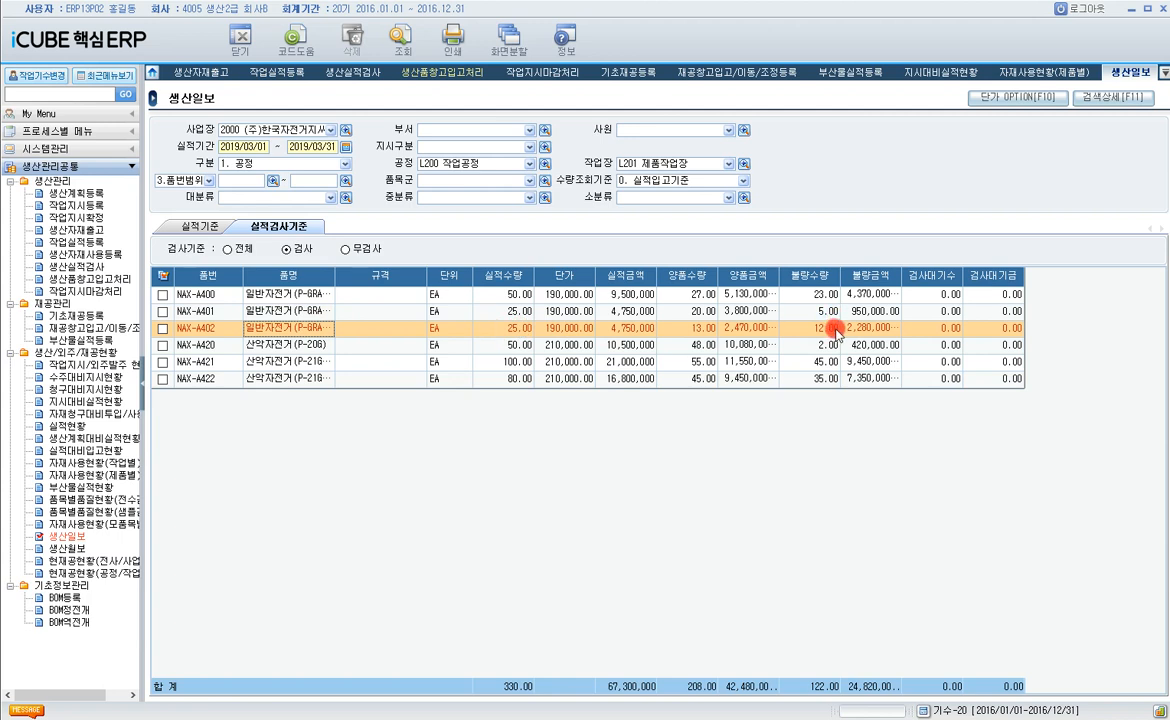
left_click(293, 295)
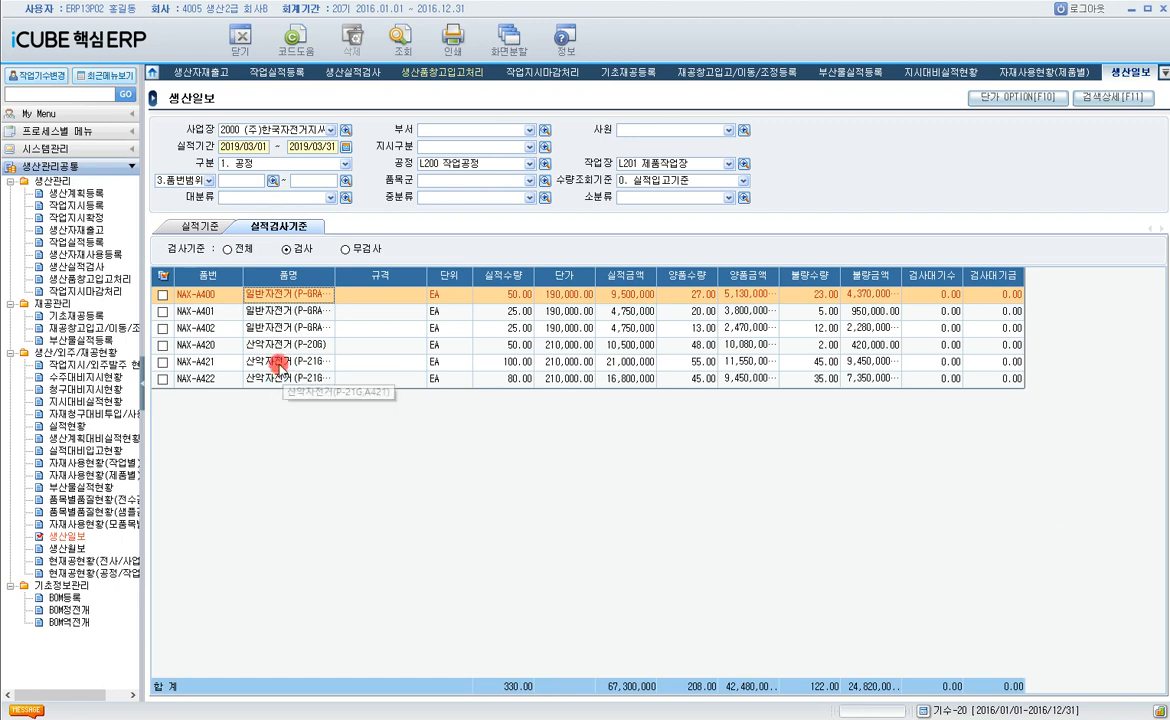
left_click(480, 328)
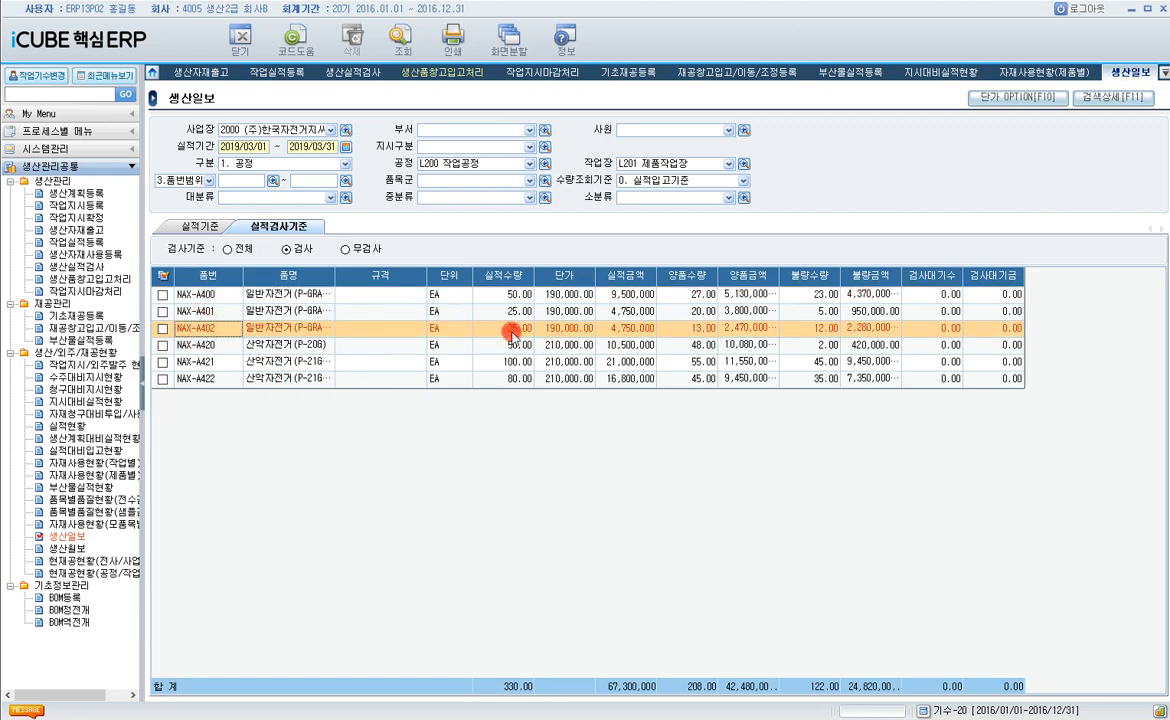
left_click(512, 331)
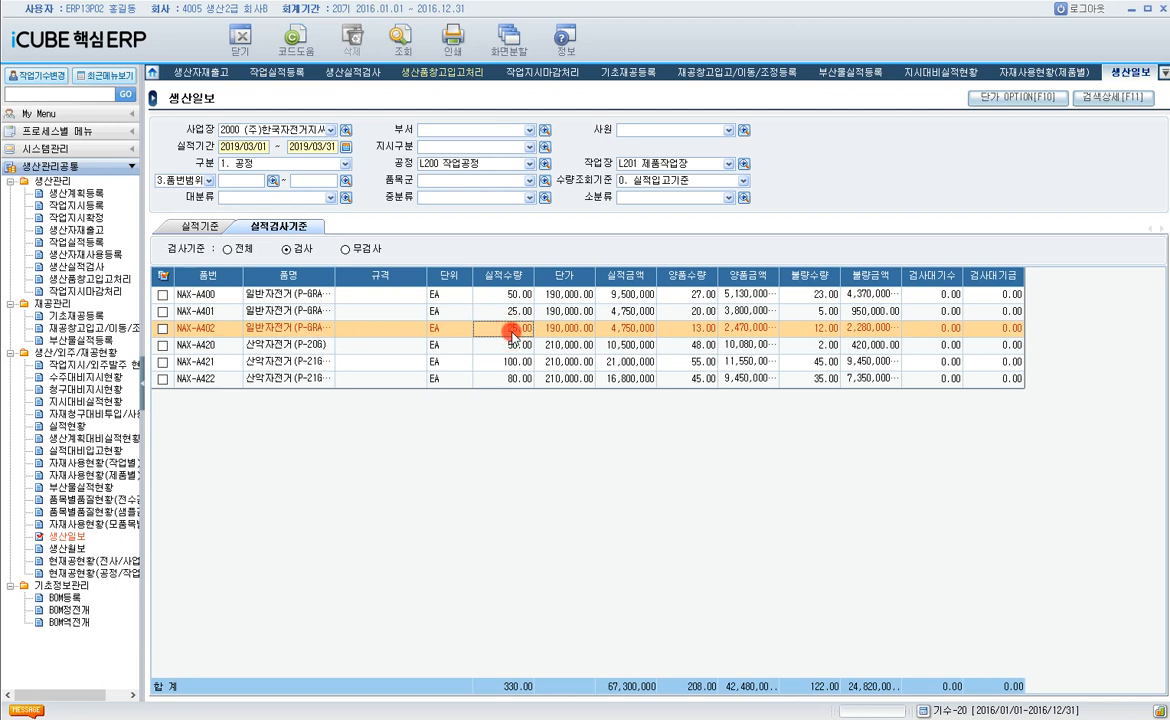
left_click(818, 333)
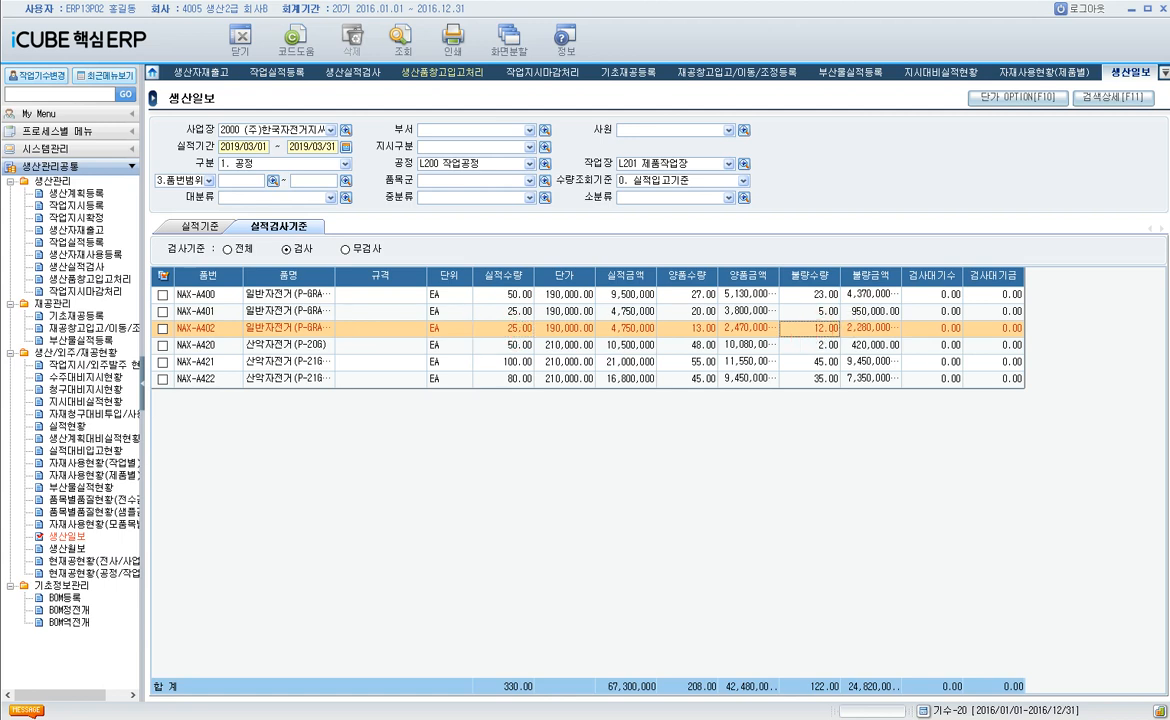